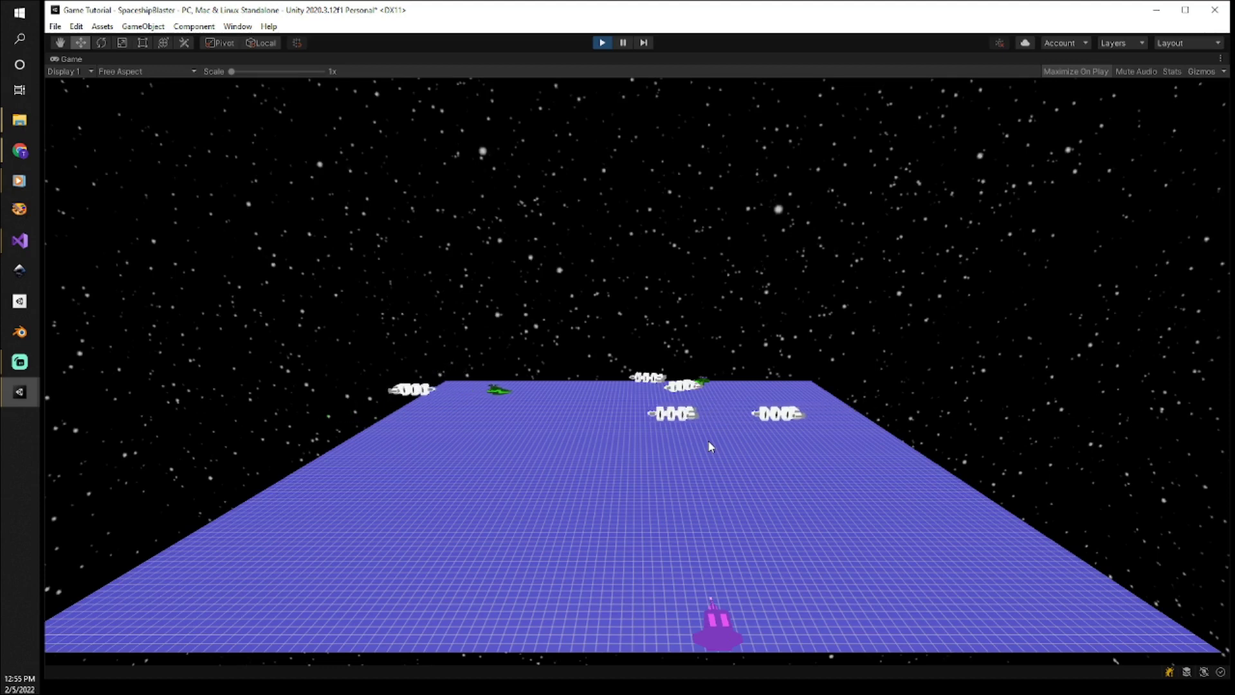
Stop the running game and apply the WhiteGrid material to the blue ground plane in the scene.
key("Left")
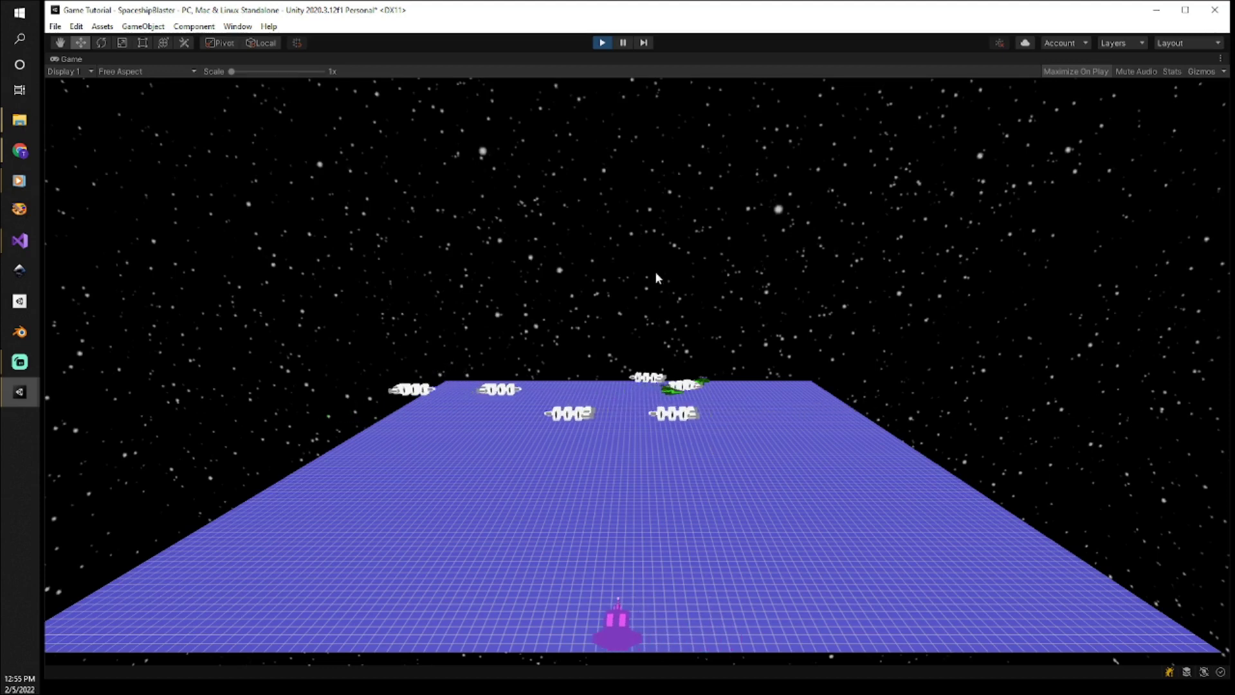
left_click(602, 43)
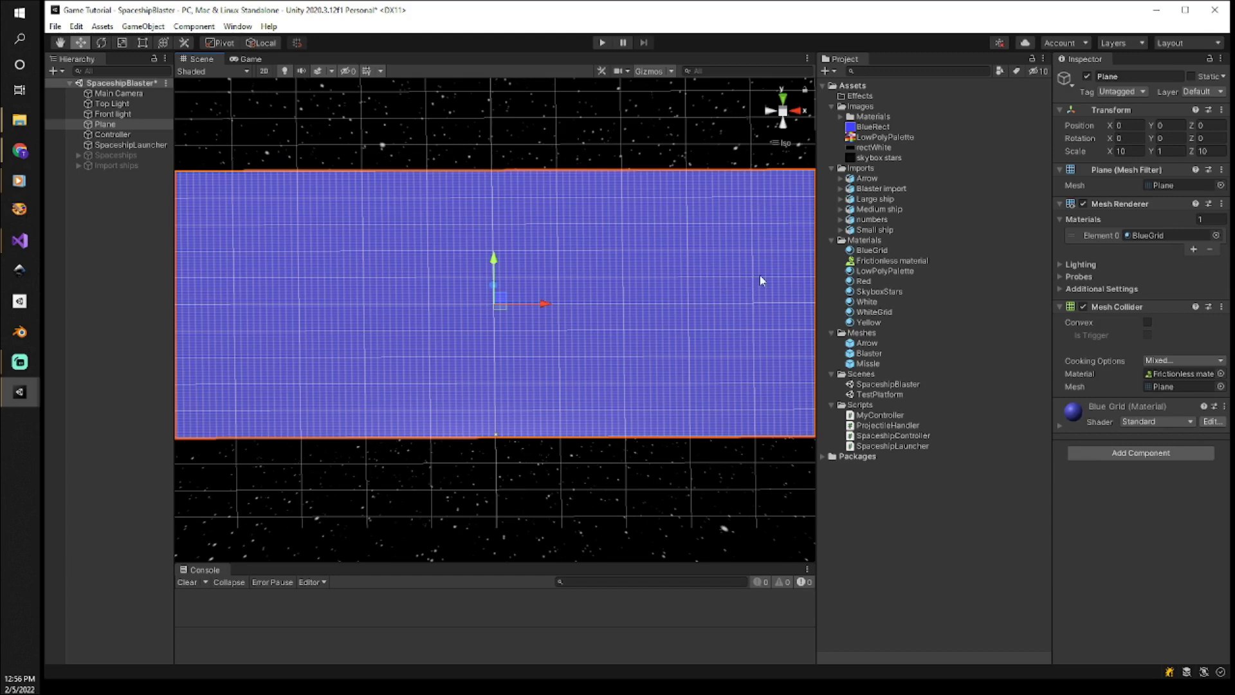
left_click(875, 311)
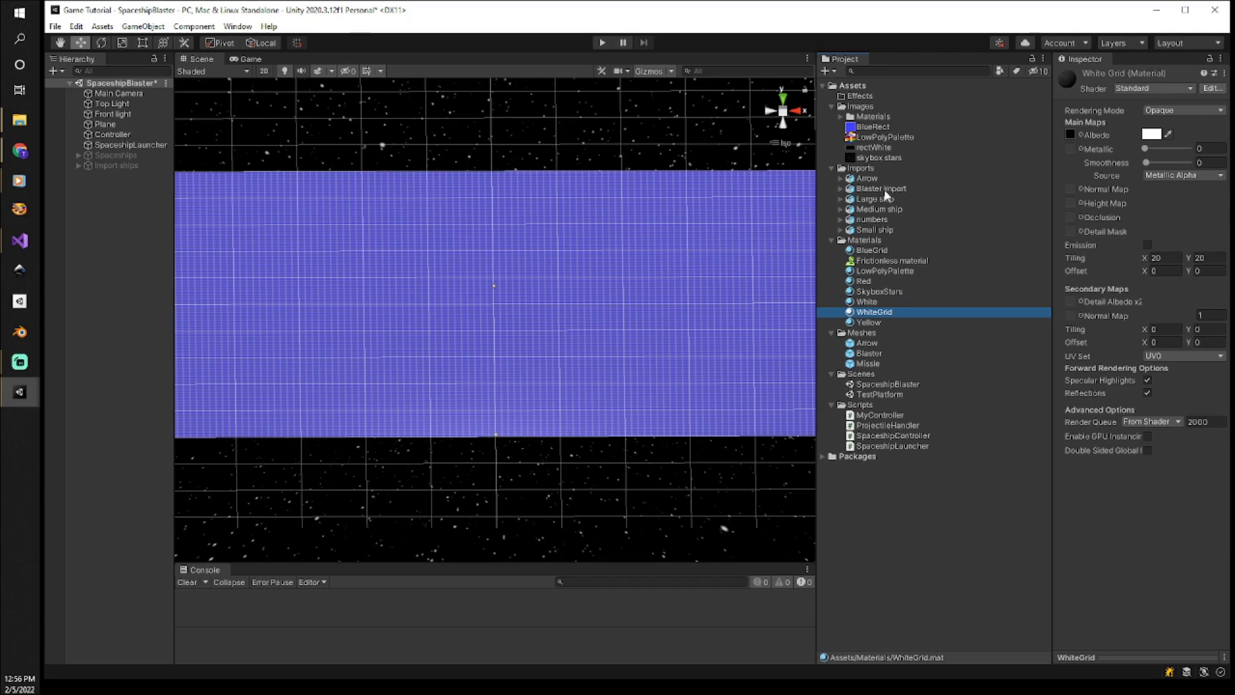
left_click_drag(886, 312, 575, 325)
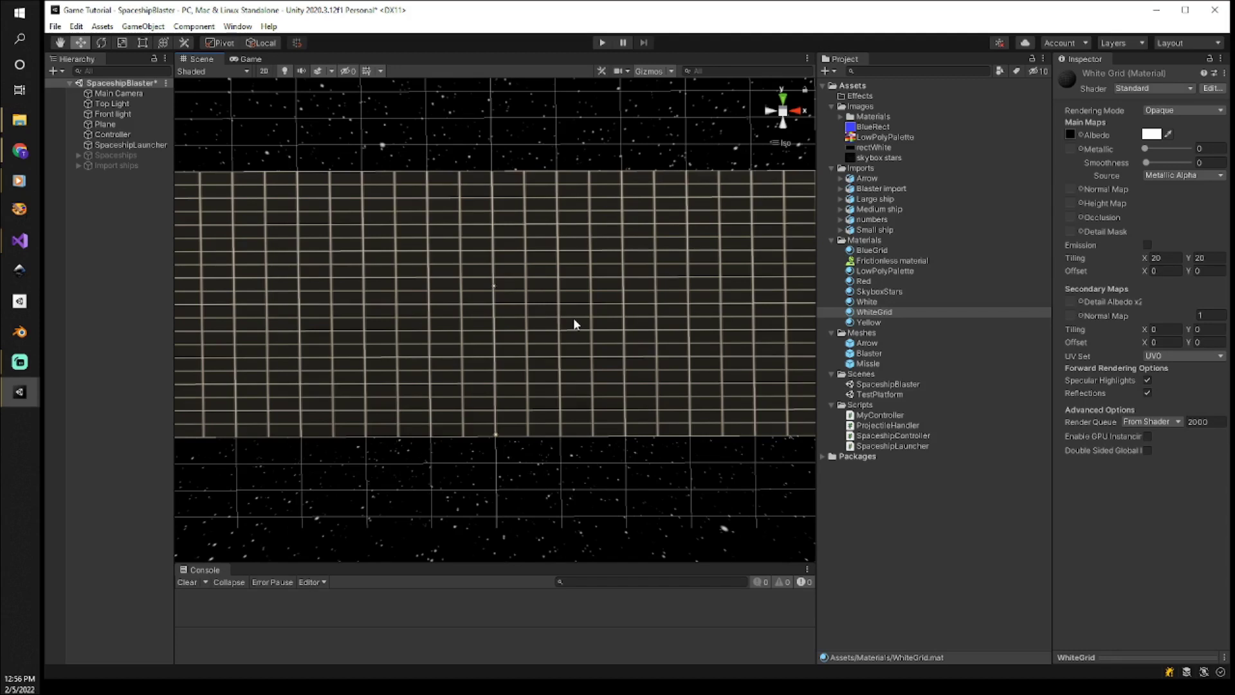
Play-test the game on the new grid floor, fire a shot, and stop playing.
left_click(604, 43)
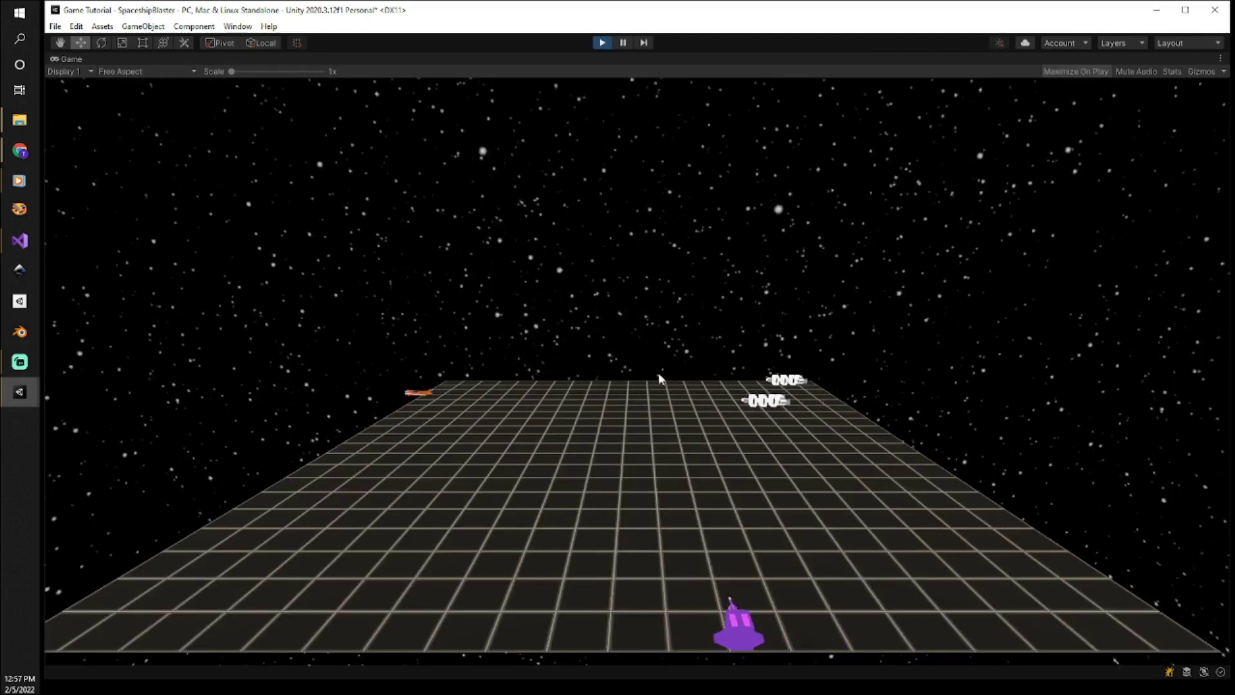
left_click(622, 376)
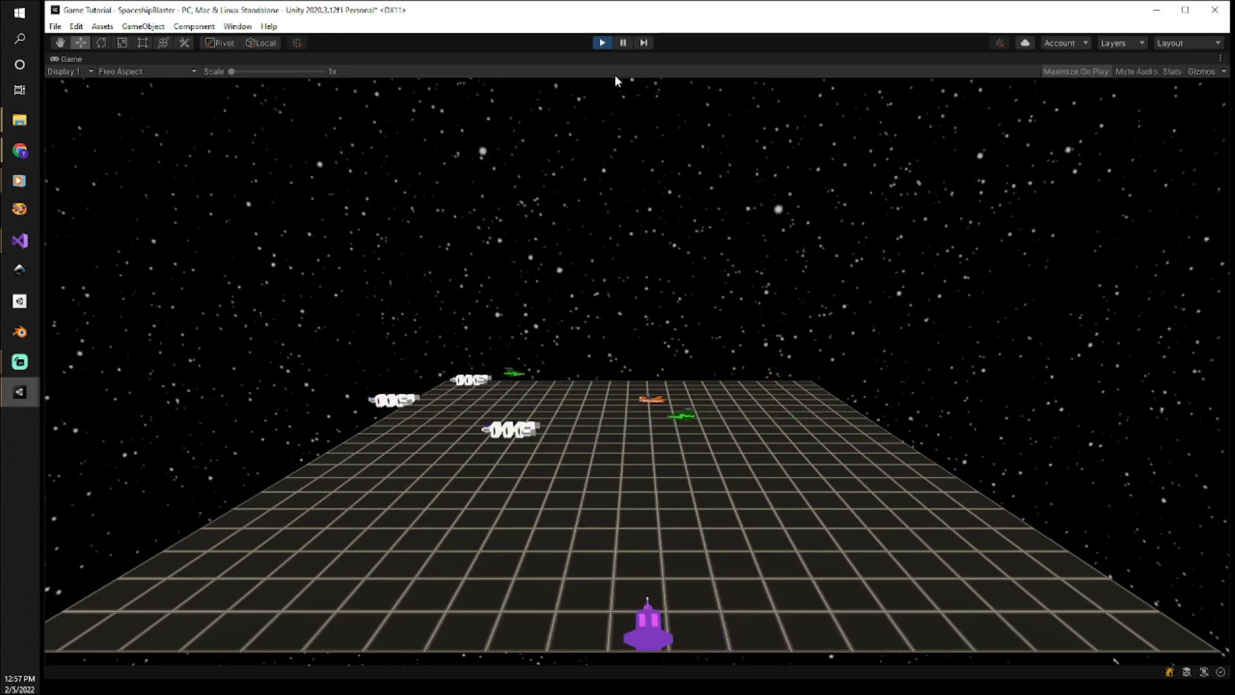
left_click(601, 43)
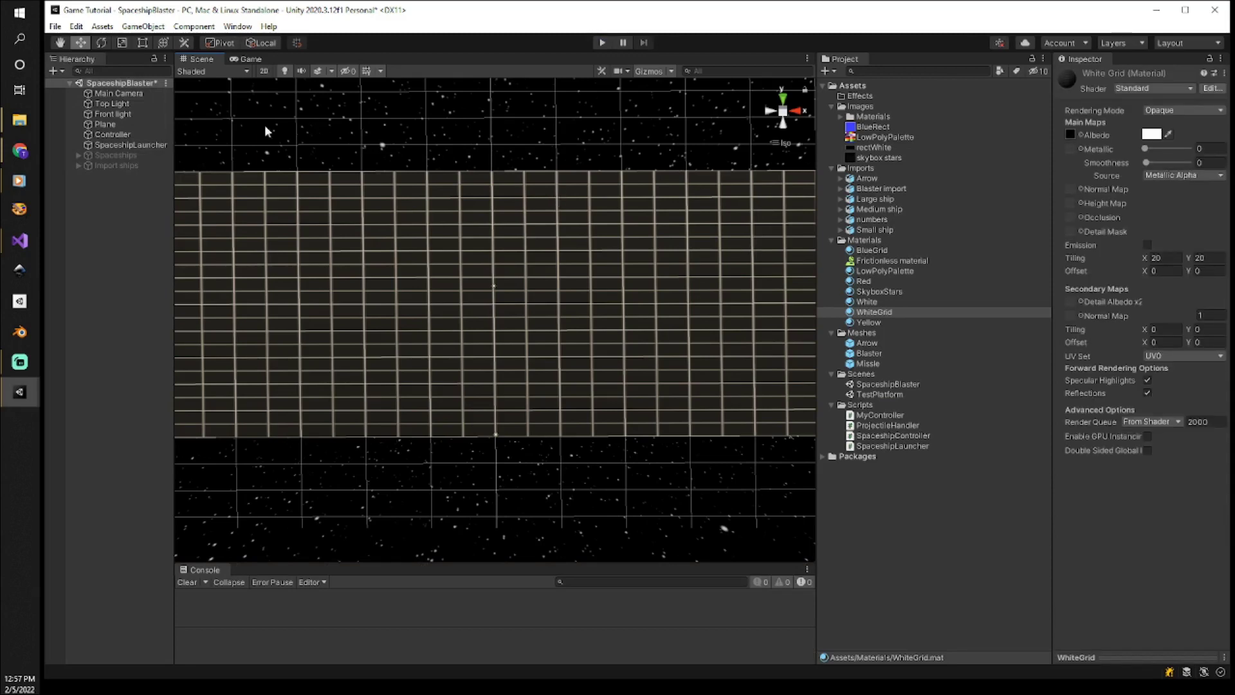
Check the Top Light and Front light settings, and turn off specular highlights and reflections on the WhiteGrid material.
left_click(115, 105)
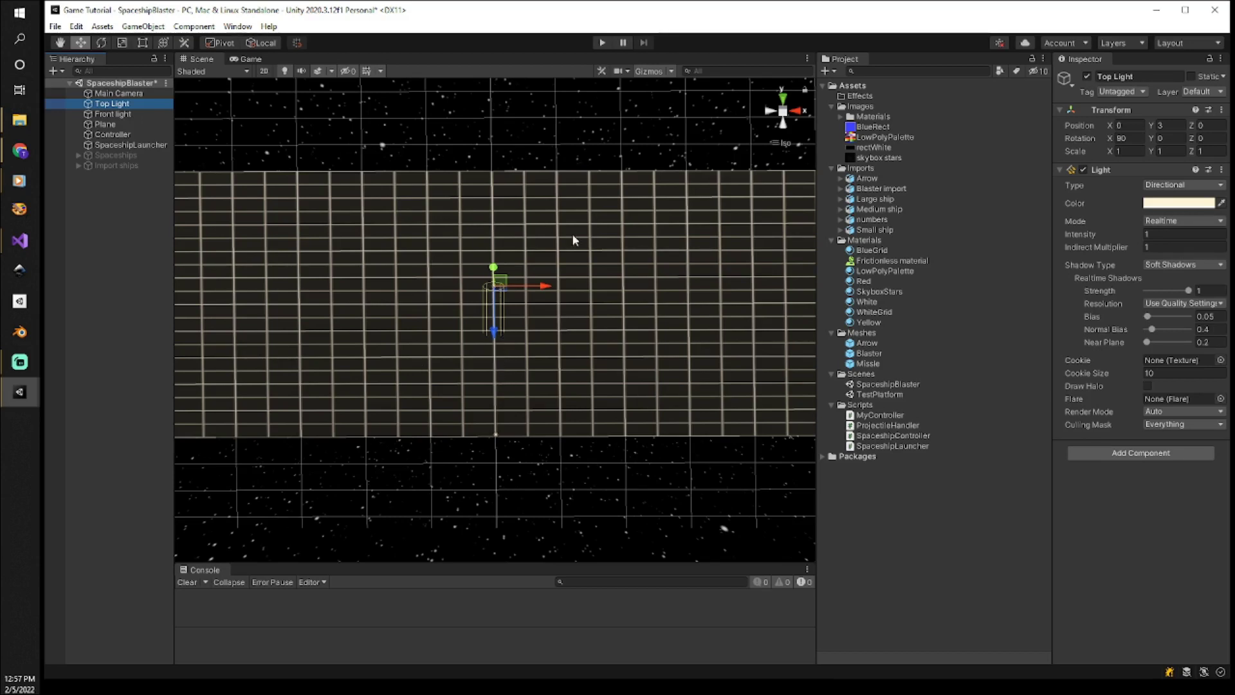
left_click(112, 114)
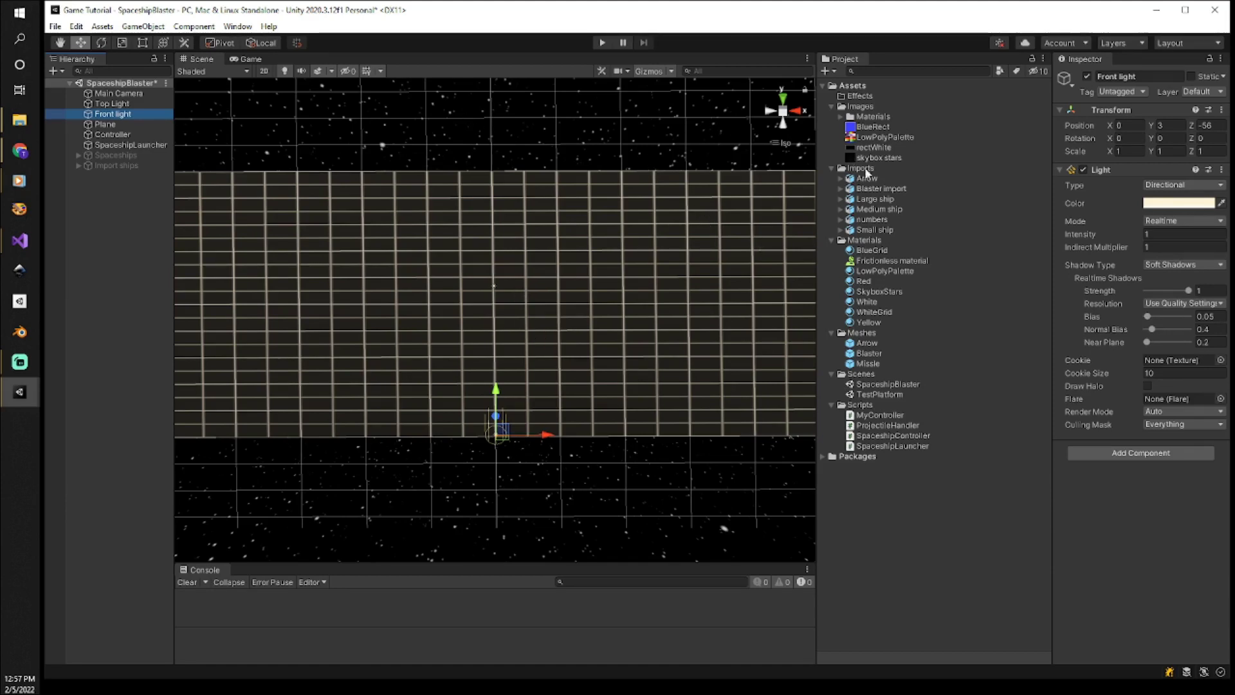
left_click(873, 313)
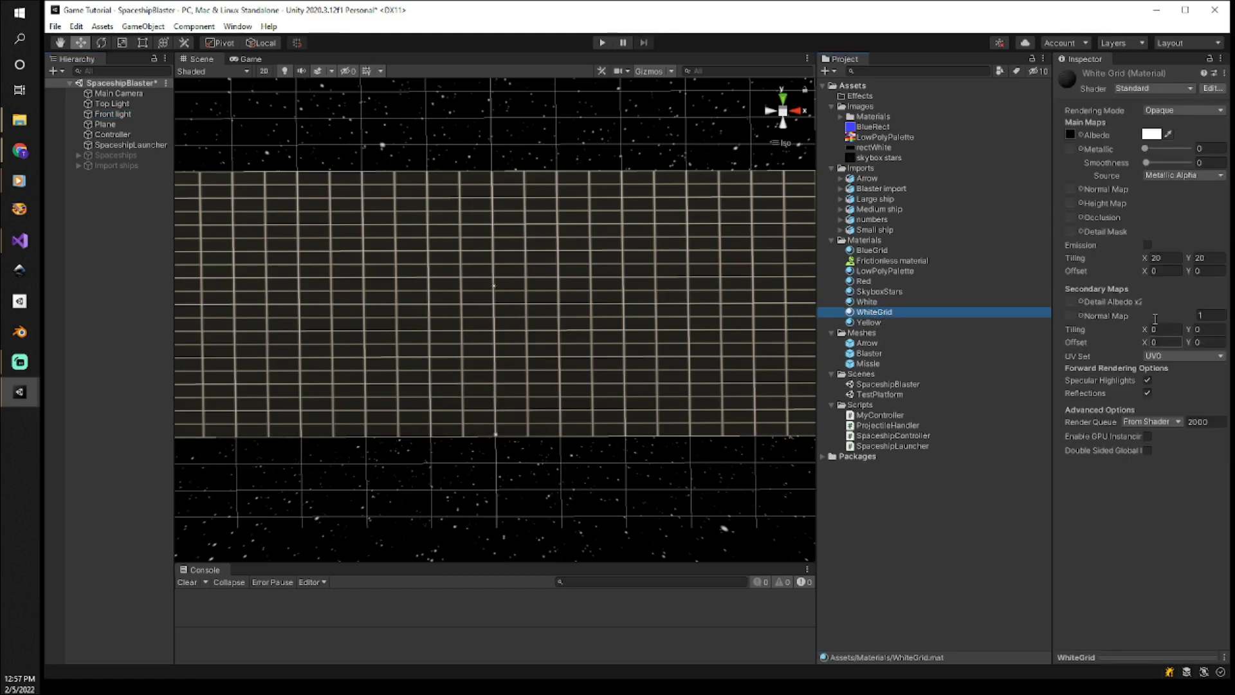
left_click(1148, 380)
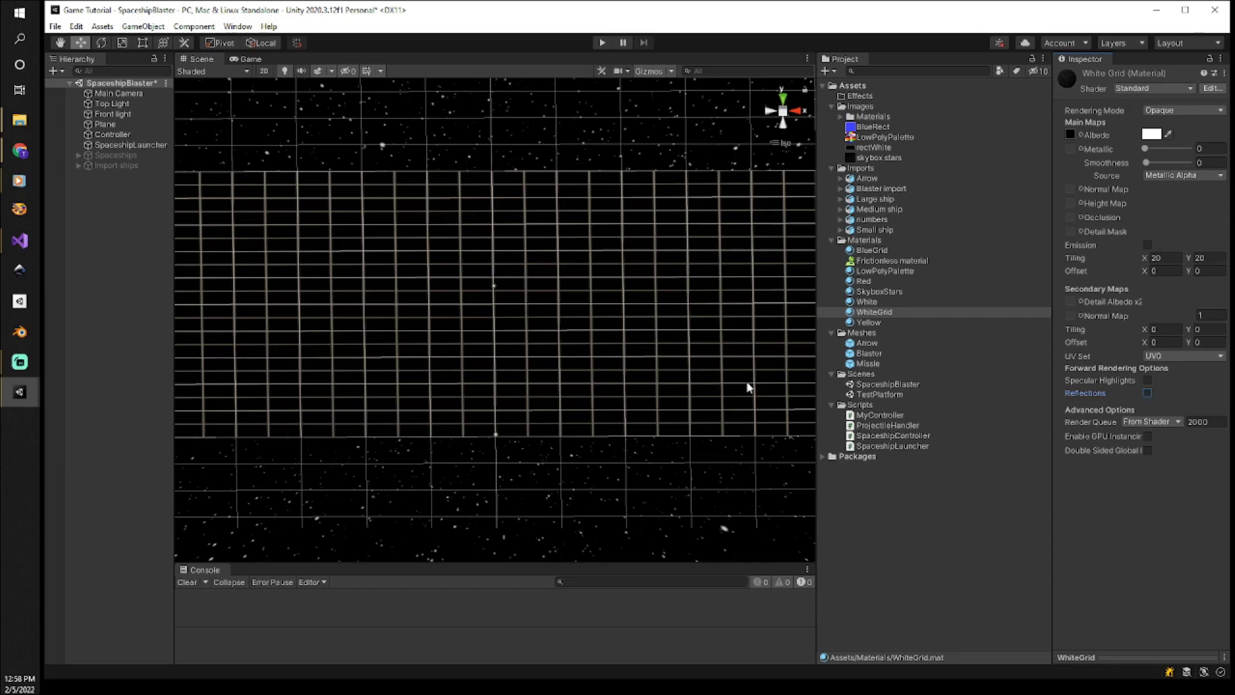
Run the game to check the non-reflective grid floor while firing several shots, and exit play mode.
left_click(602, 42)
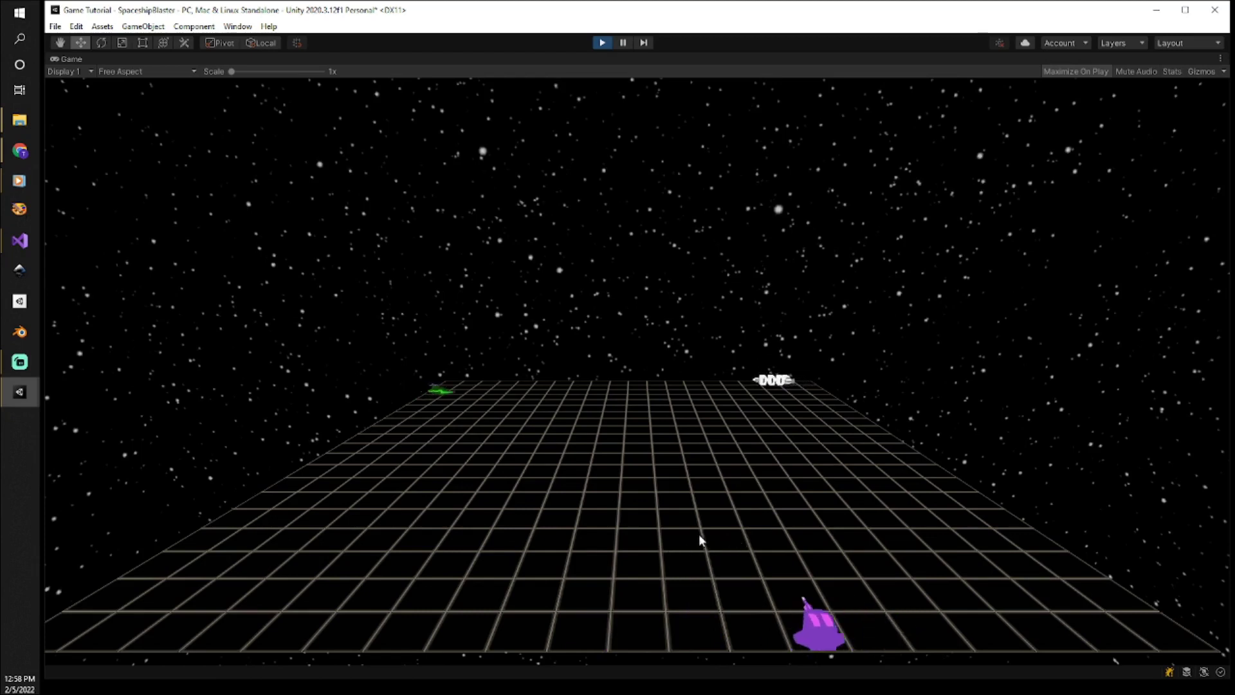
left_click(674, 531)
left_click(674, 532)
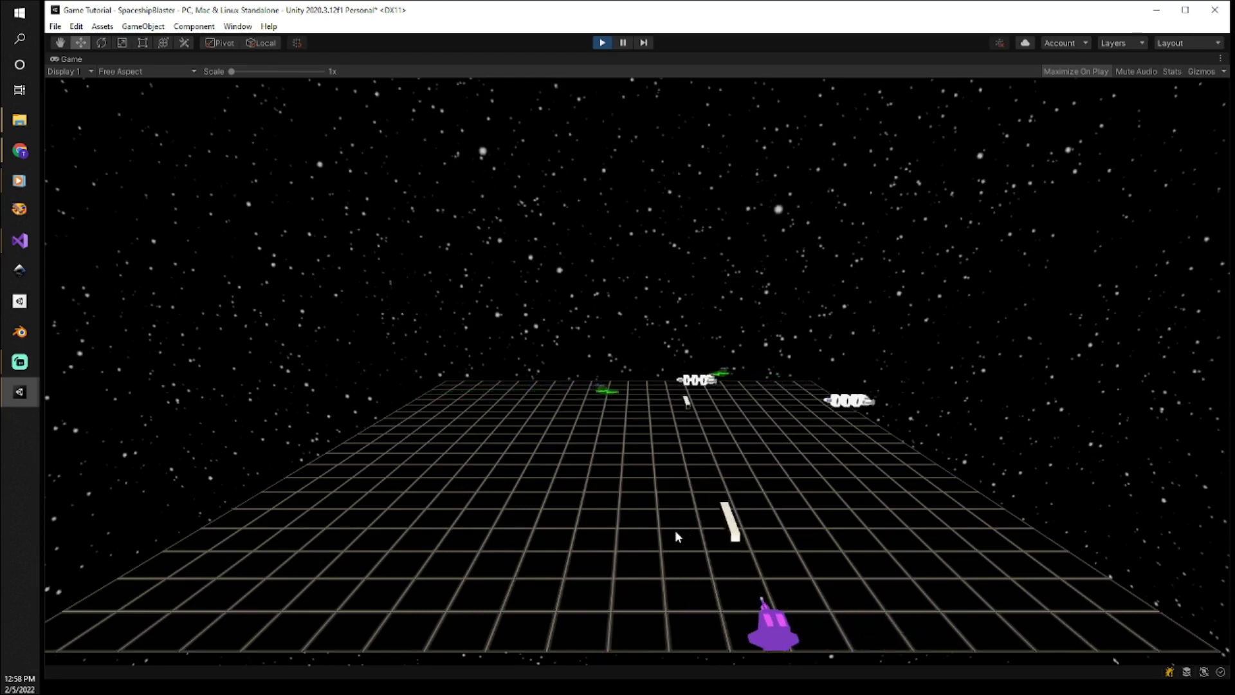
left_click(647, 497)
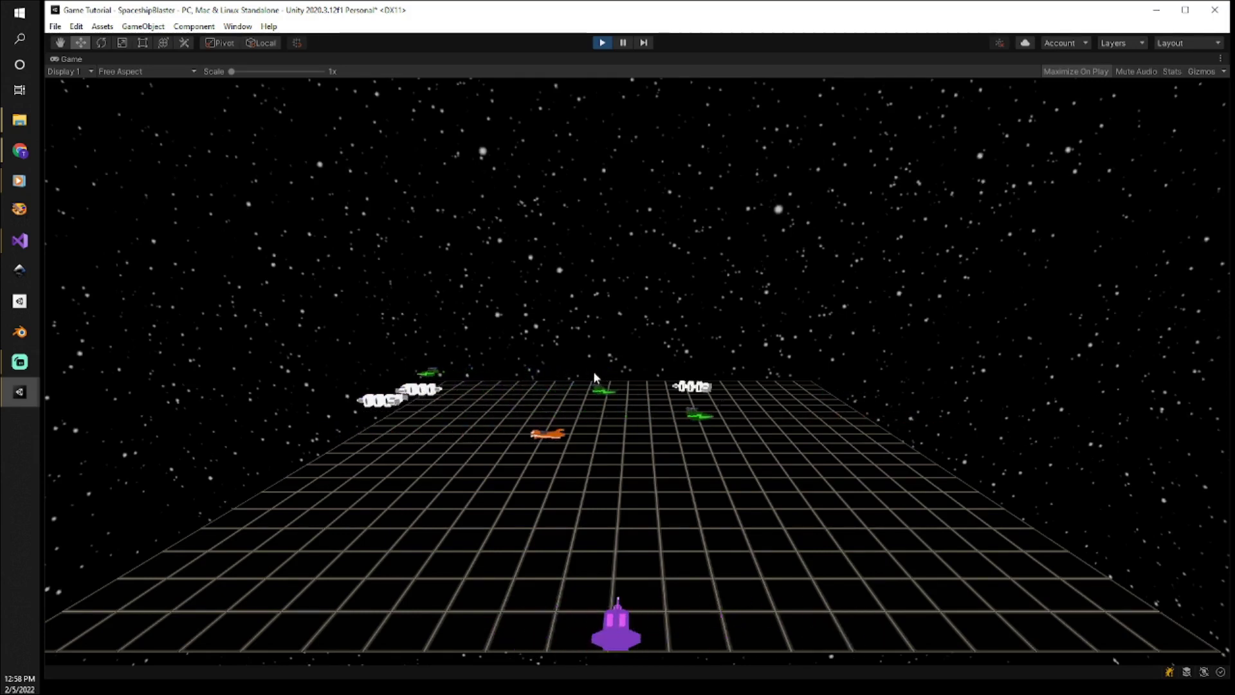
left_click(614, 418)
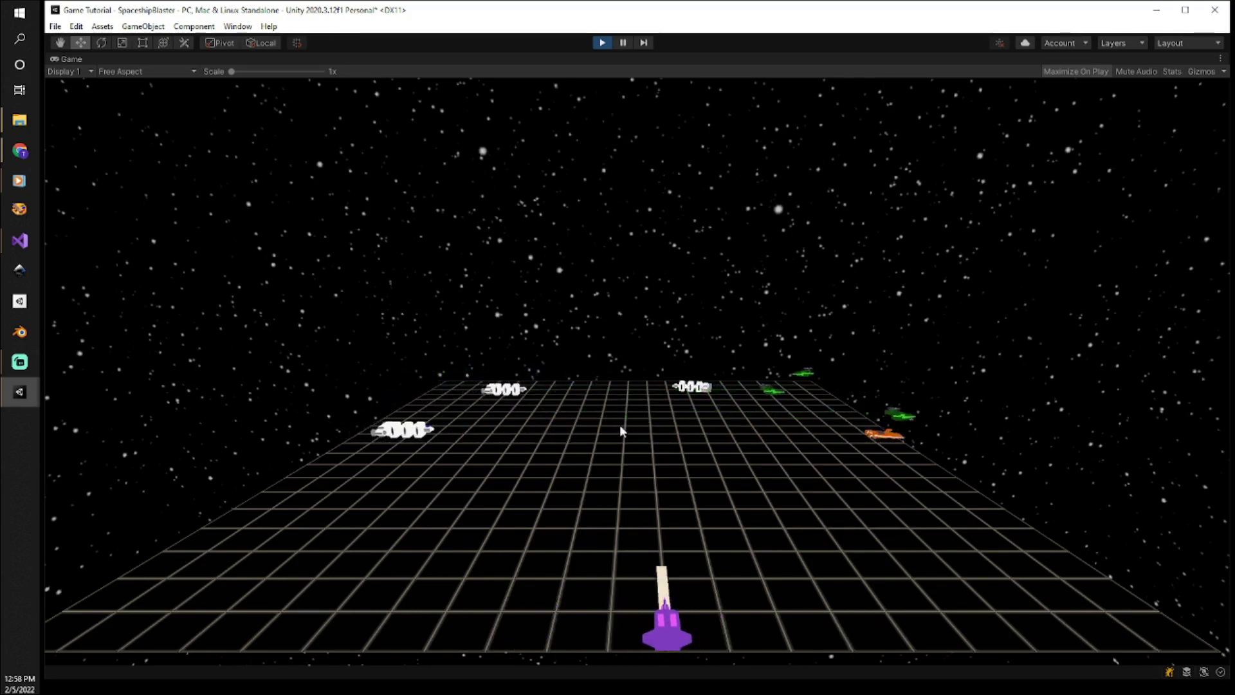
key("ctrl+5")
left_click(603, 43)
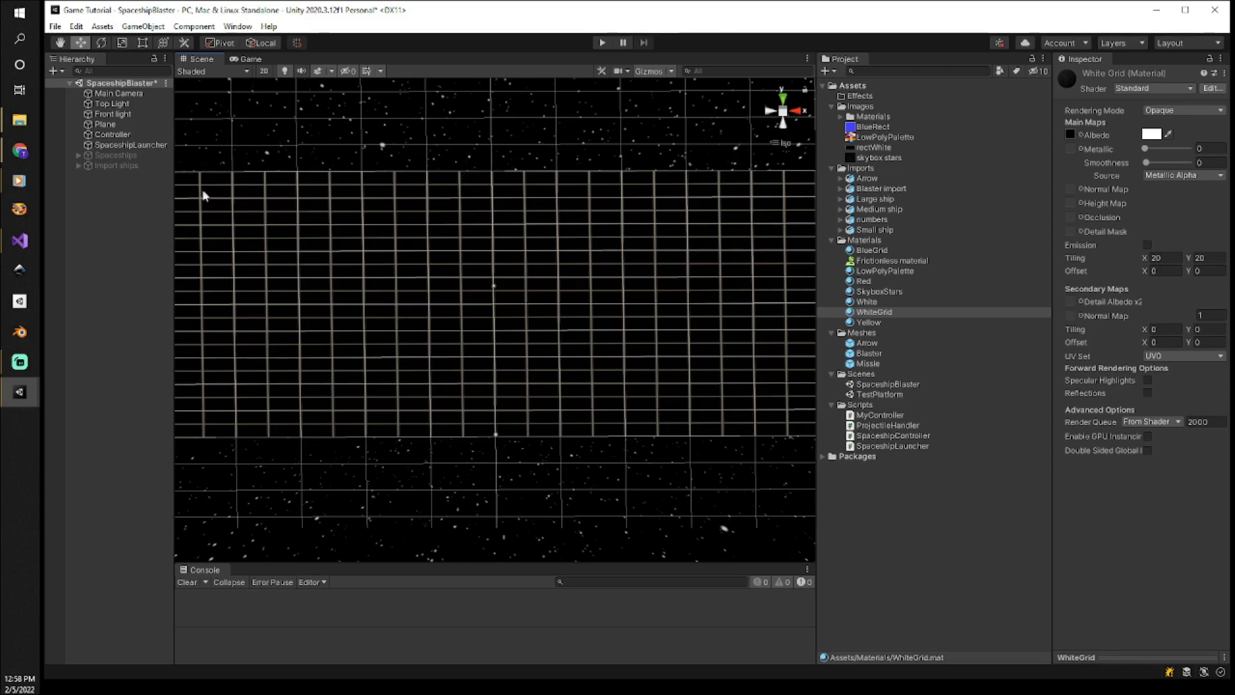
Create an empty game object at the scene's root level and name it Laser.
left_click(118, 183)
right_click(118, 183)
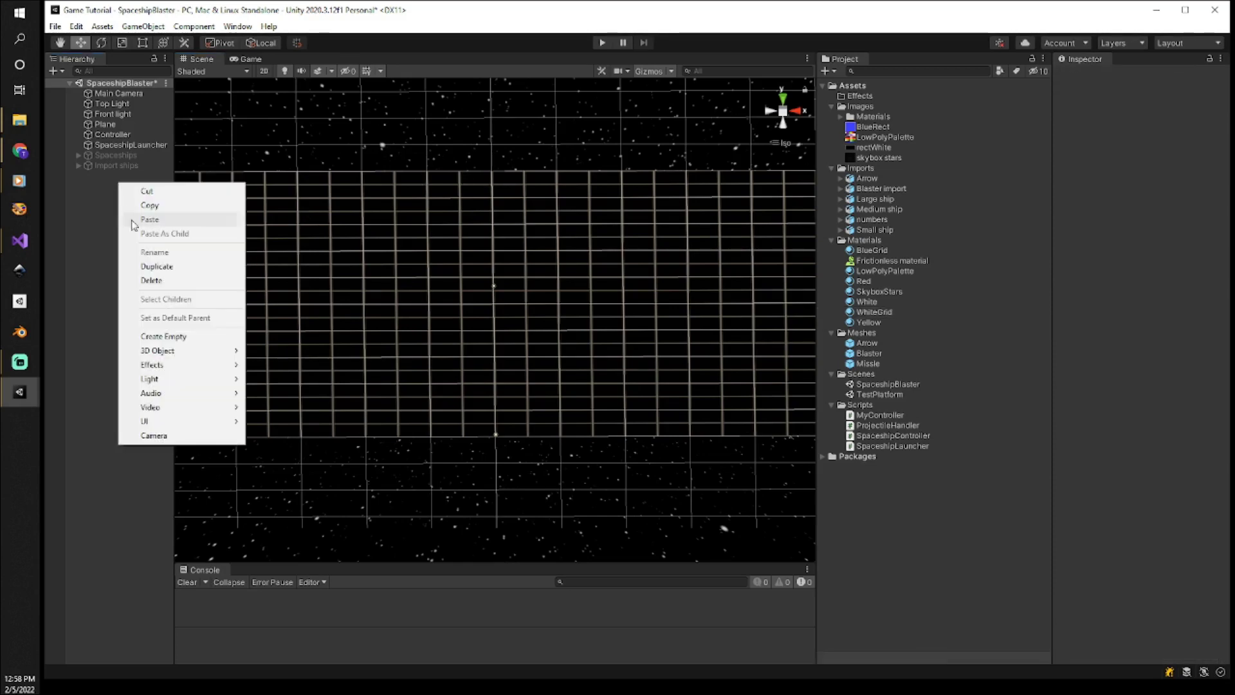
left_click(172, 336)
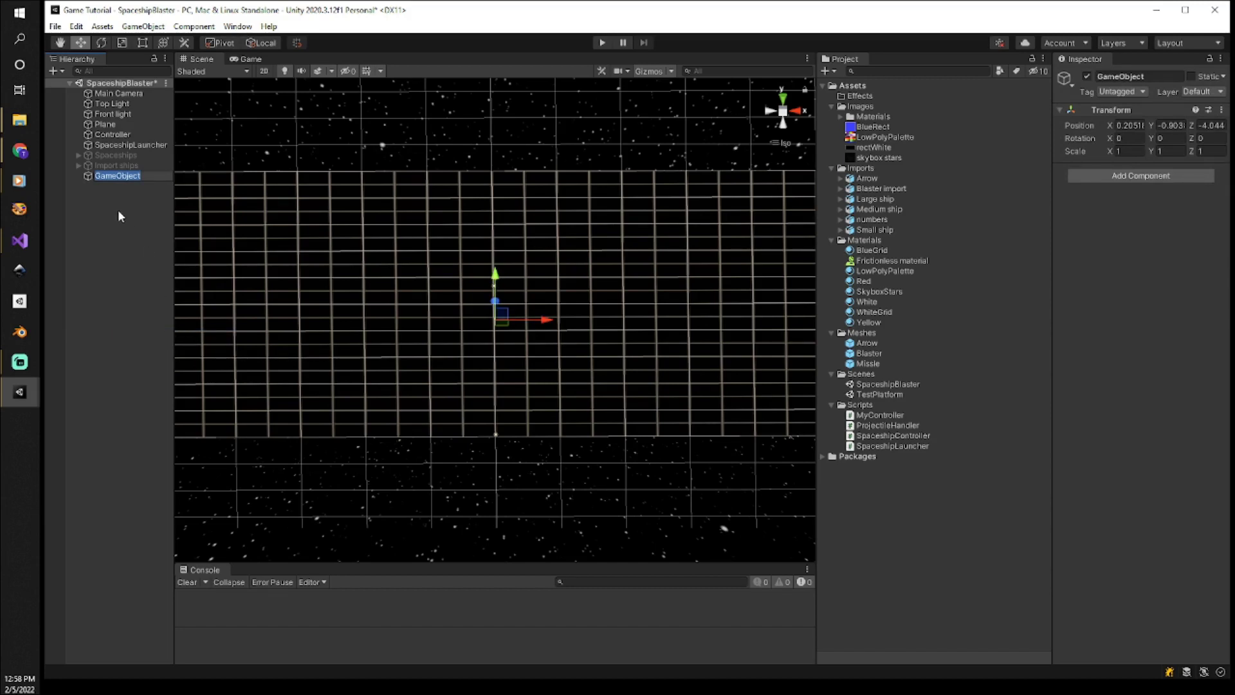
type("Laser")
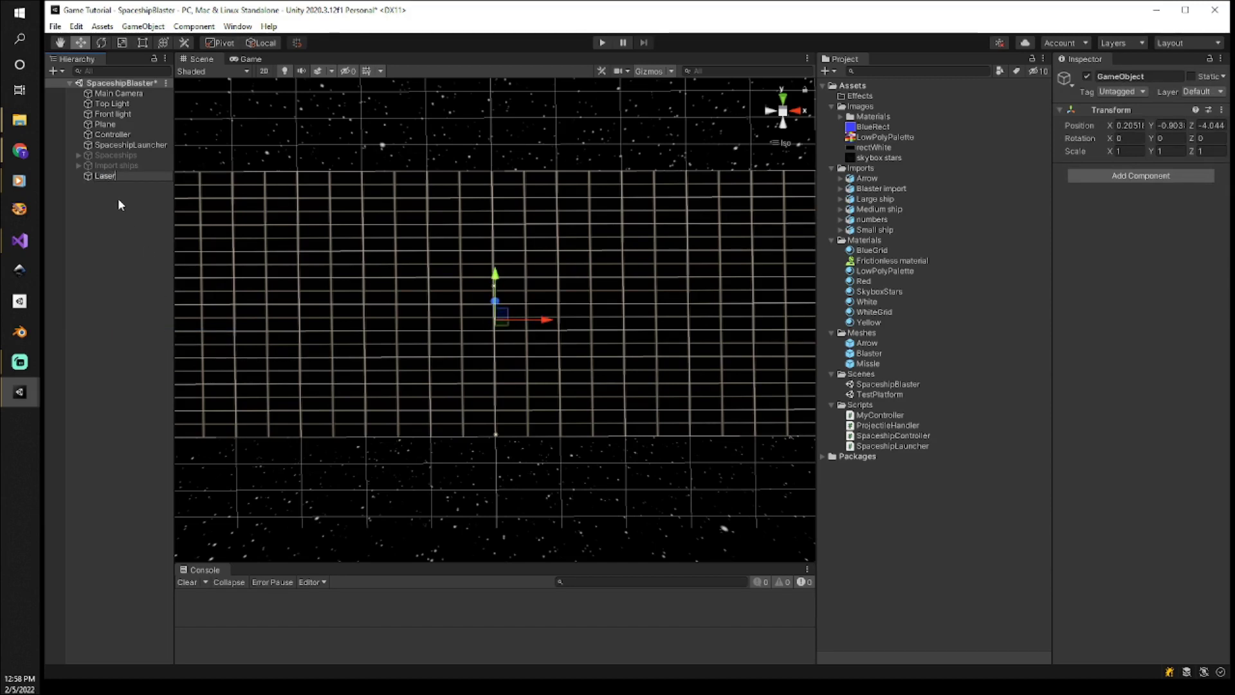
key("Return")
Add a Particle System component to the Laser object.
left_click(111, 175)
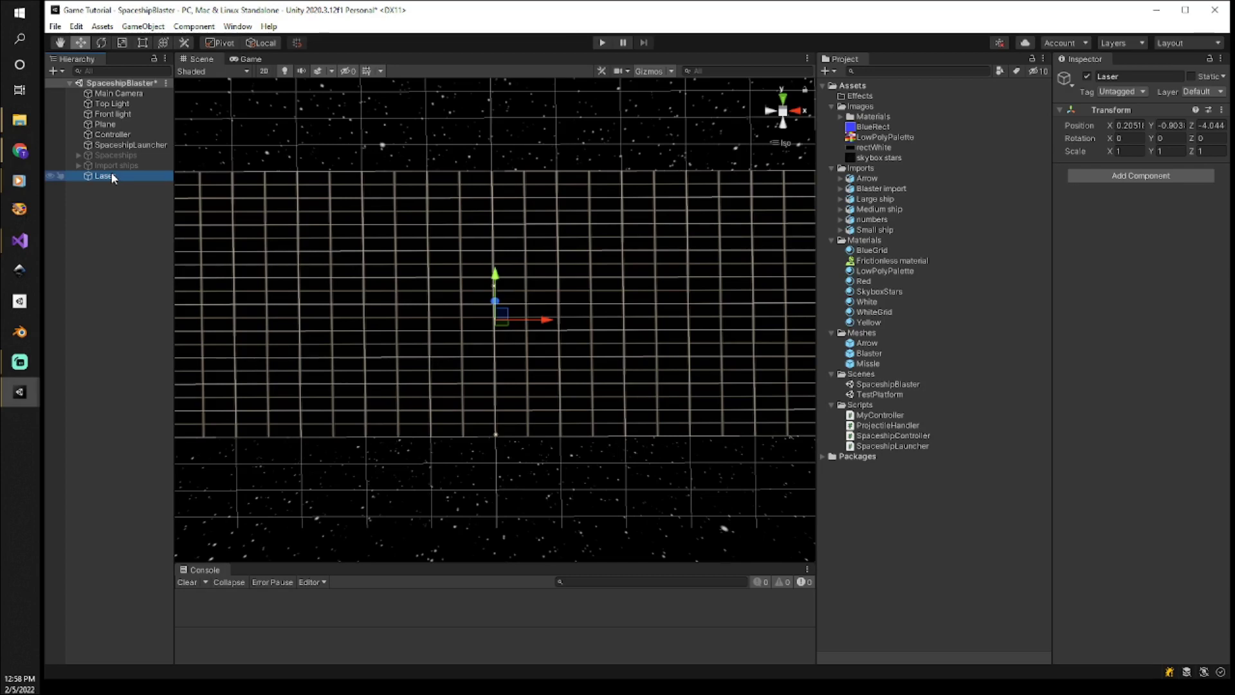
left_click(1119, 177)
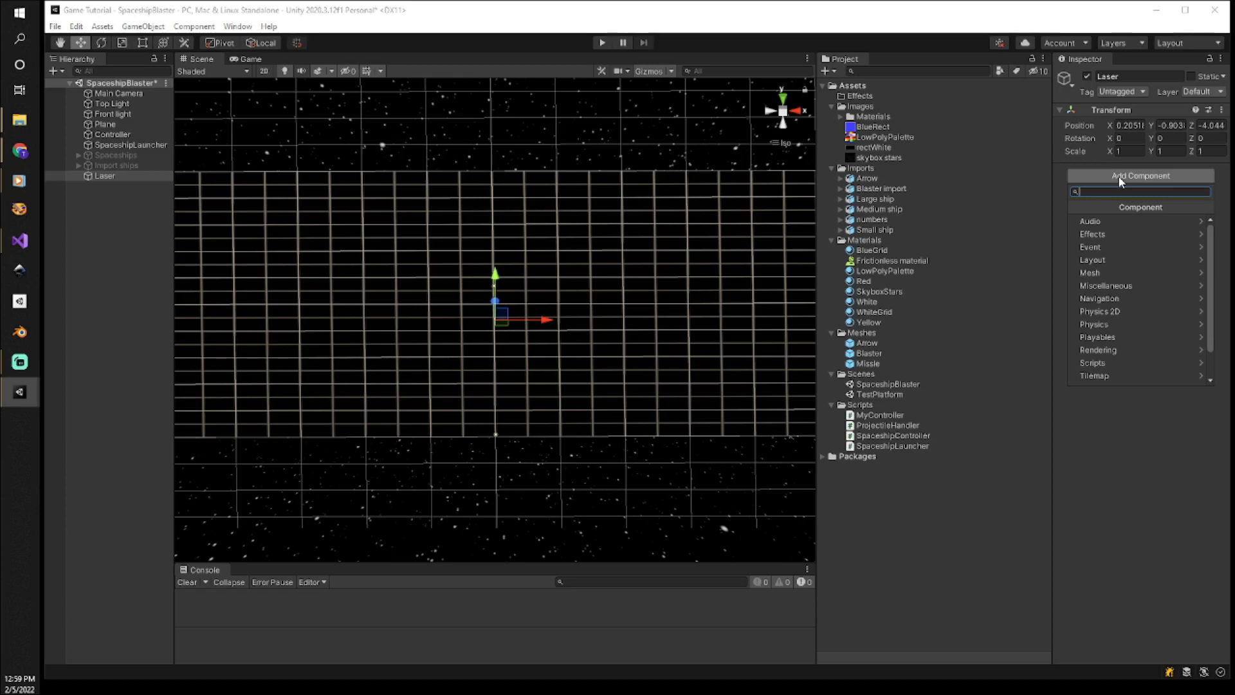
left_click(1146, 234)
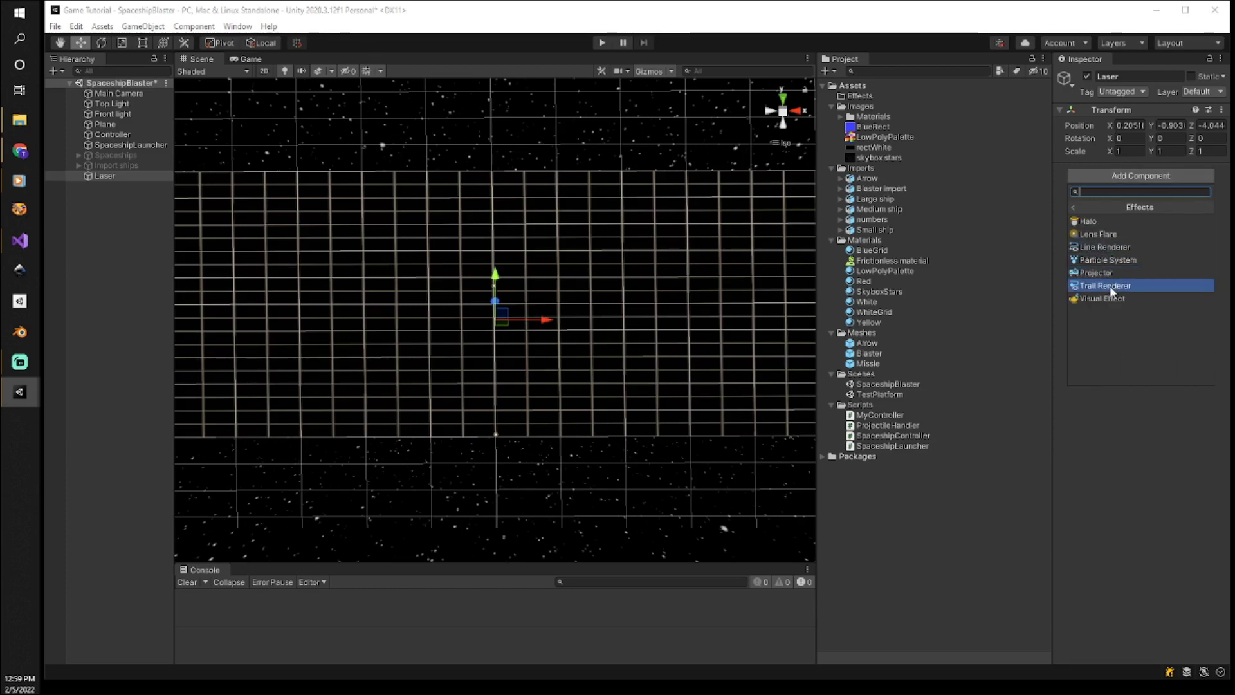
left_click(1110, 259)
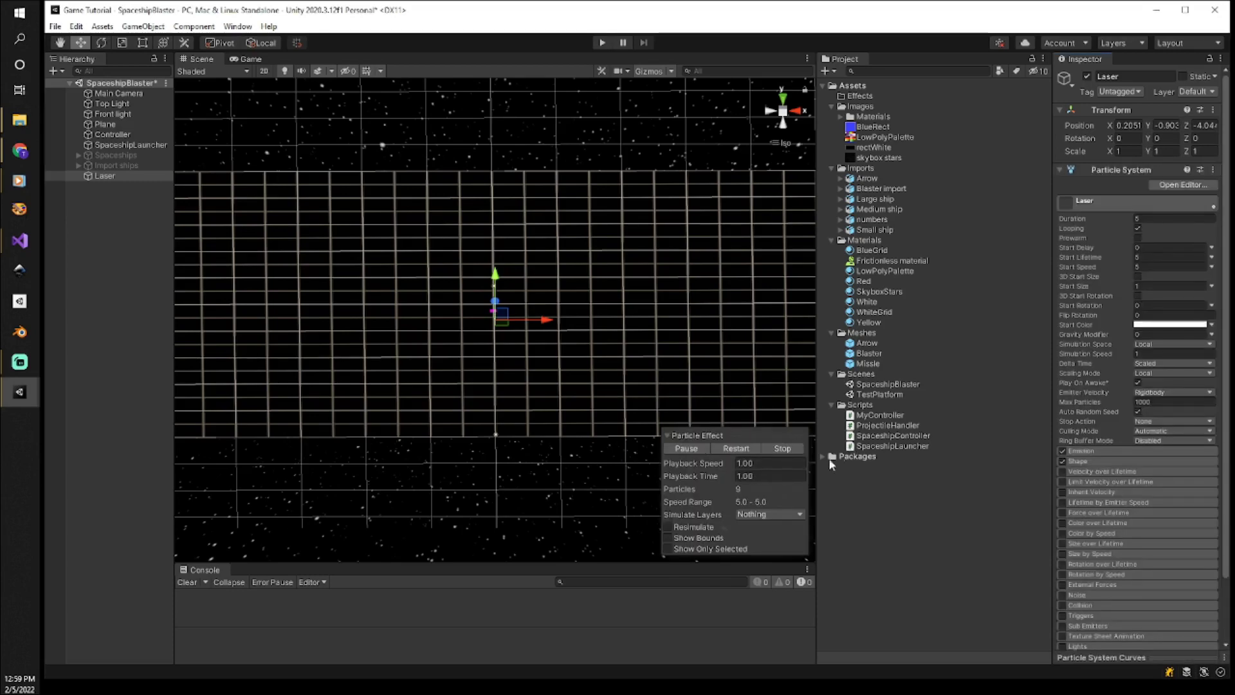
Assign the Default-Particle material to the renderer of the Laser particle system.
scroll(496, 384, "up", 5)
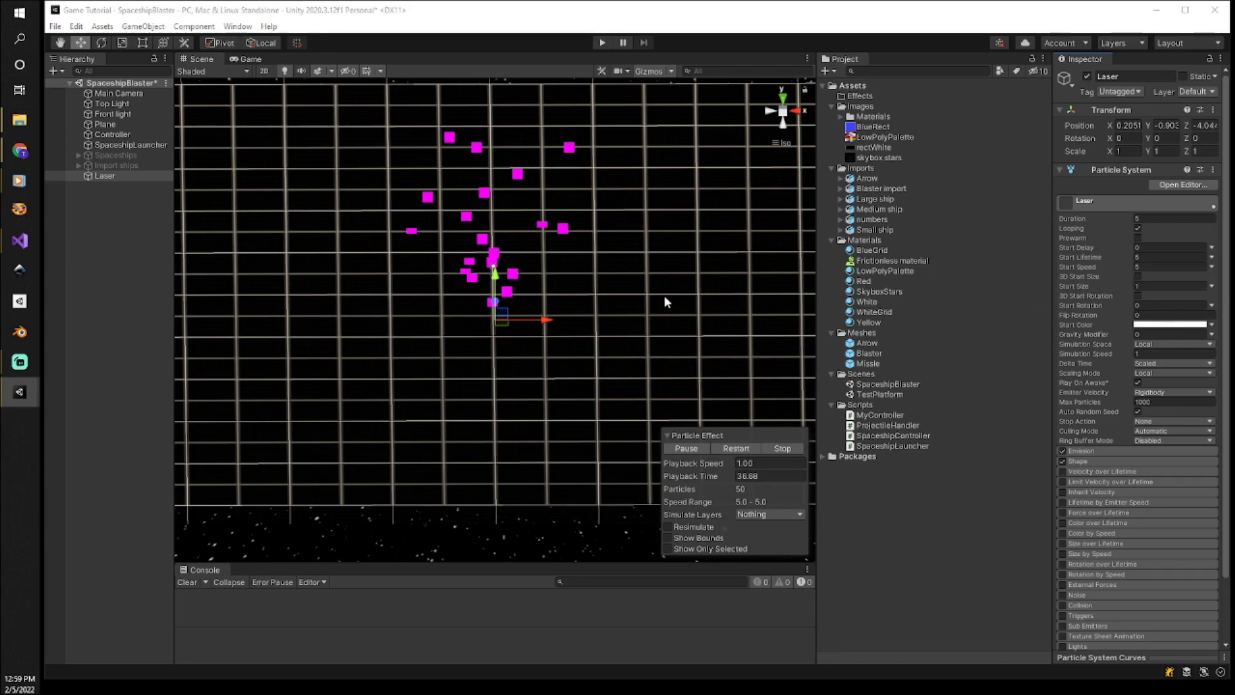
scroll(1158, 478, "down", 3)
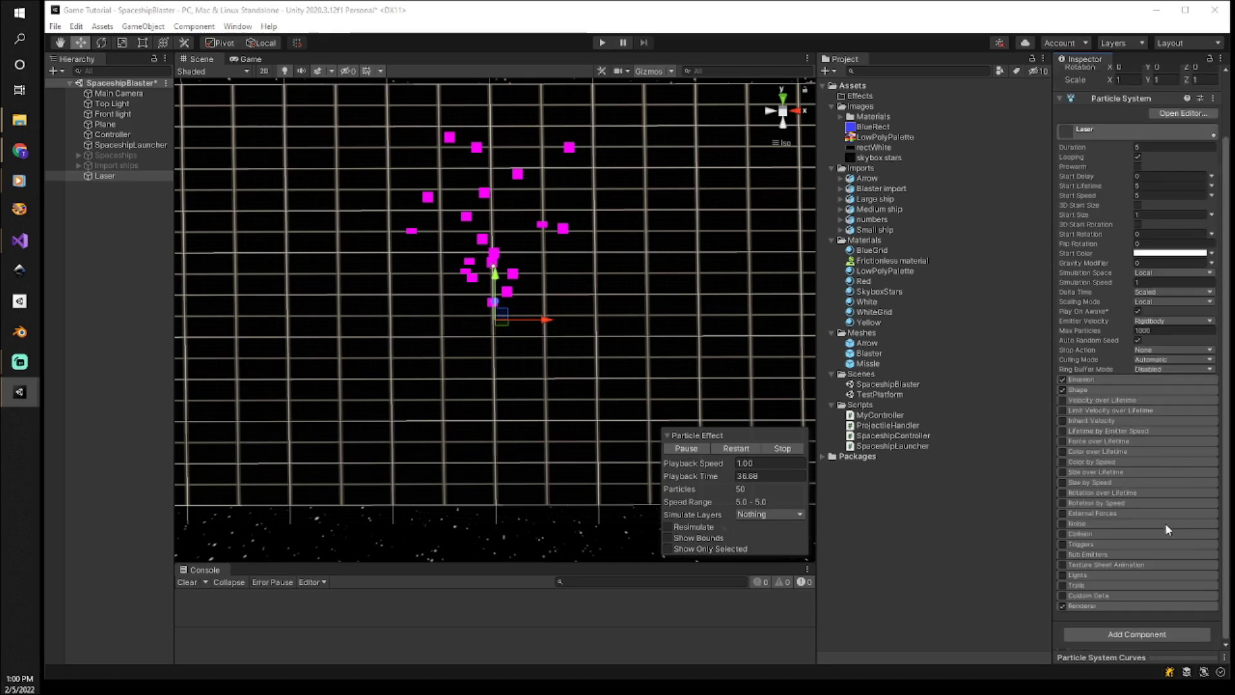
left_click(1146, 604)
scroll(1146, 563, "down", 5)
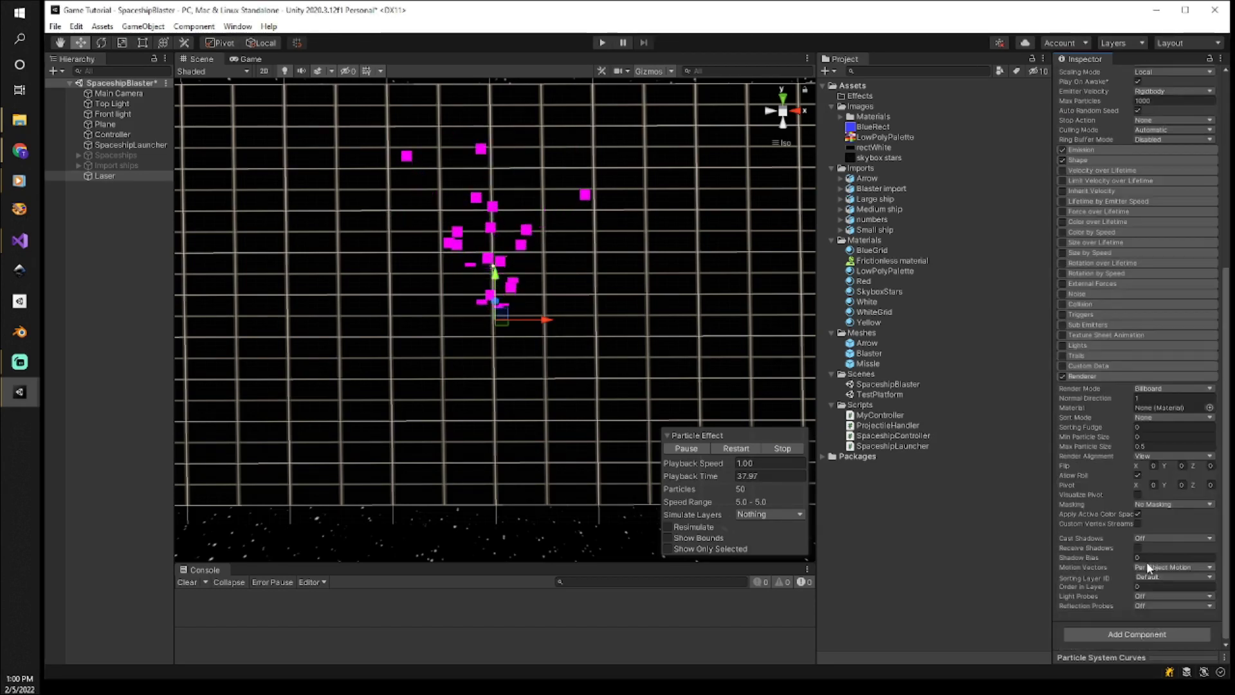
left_click(1210, 408)
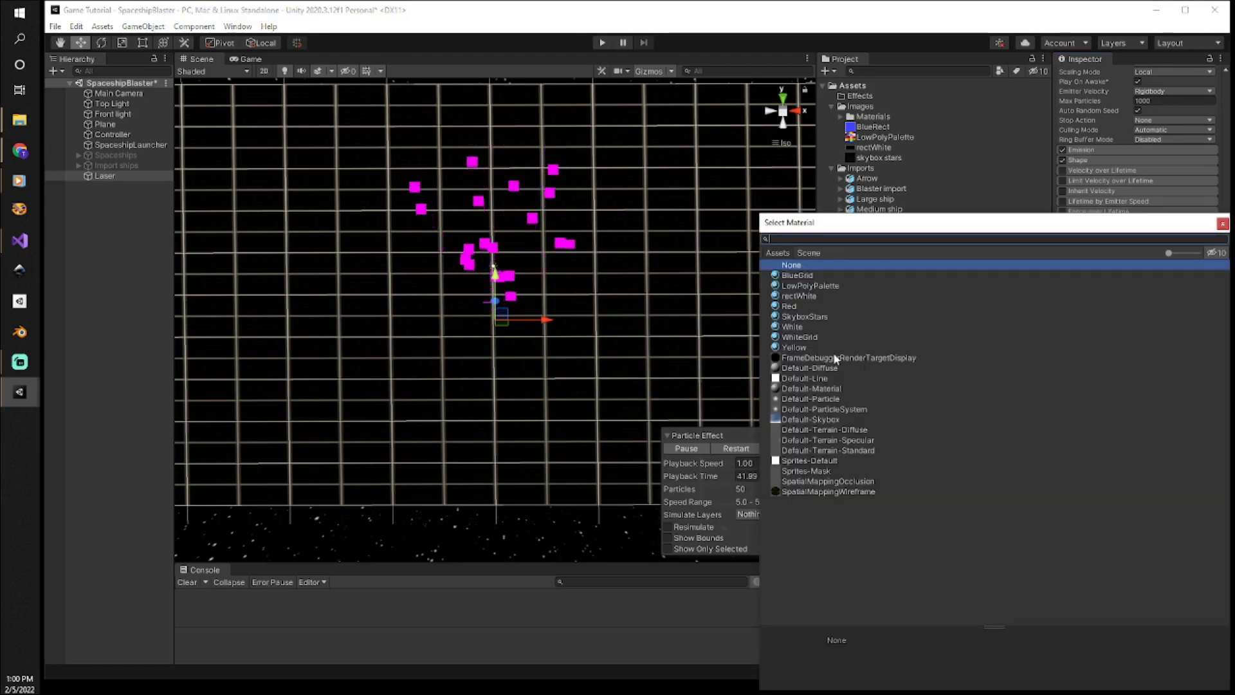
left_click(812, 399)
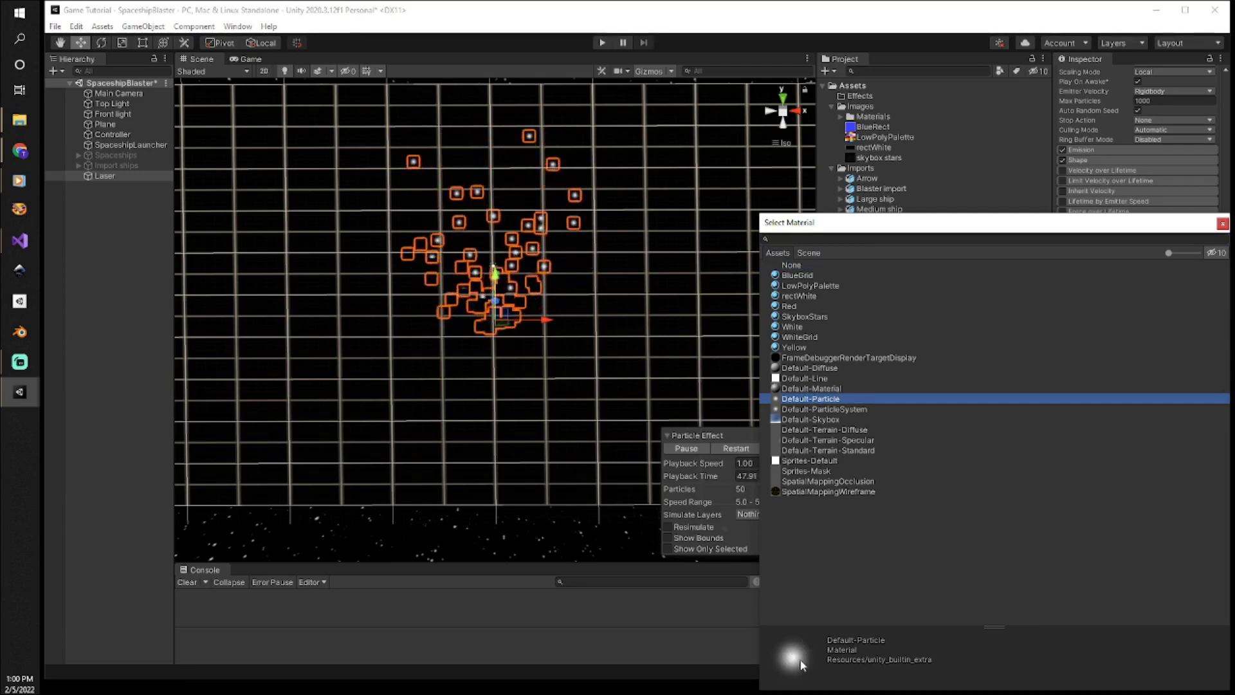
left_click(1222, 223)
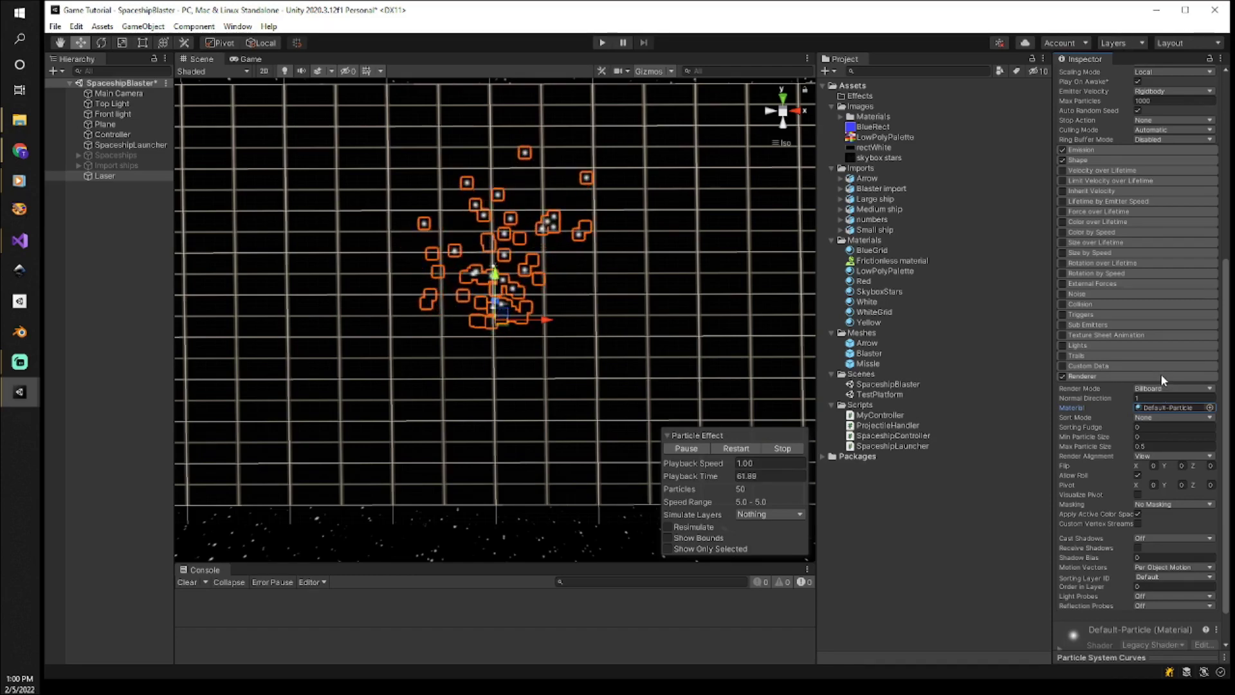
Set the Laser particle system's duration to 1 and the angle of its cone shape to 0.
scroll(1176, 330, "up", 8)
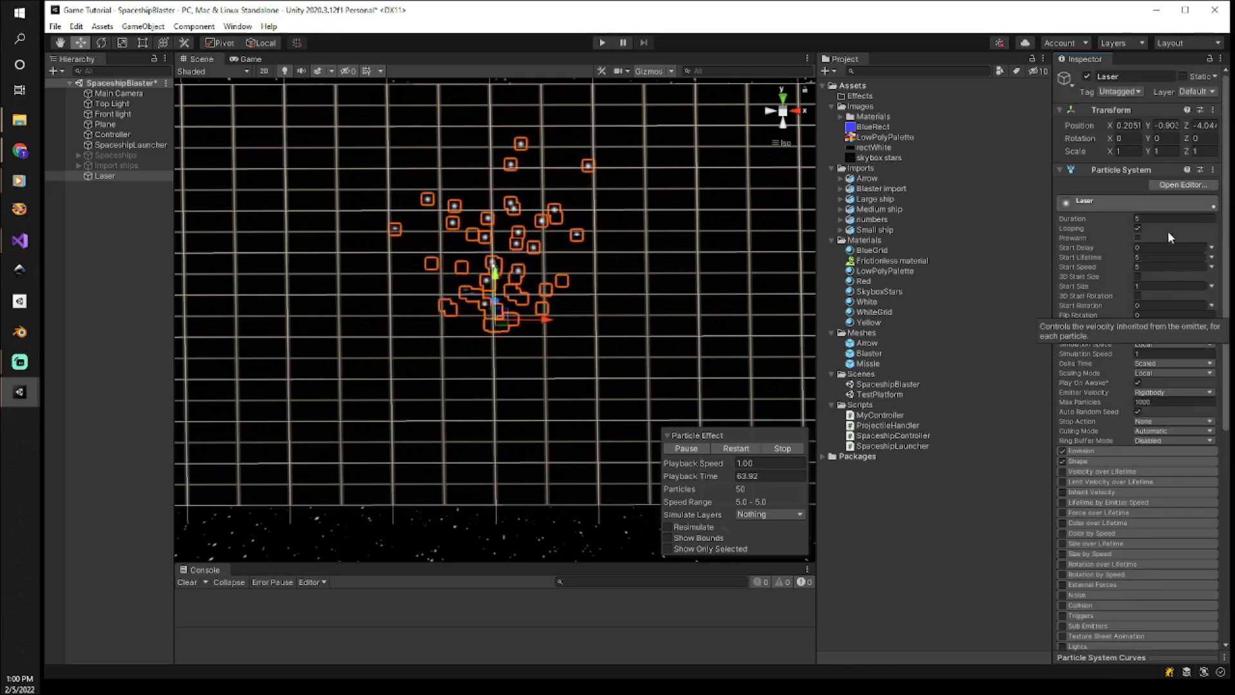
left_click(1161, 219)
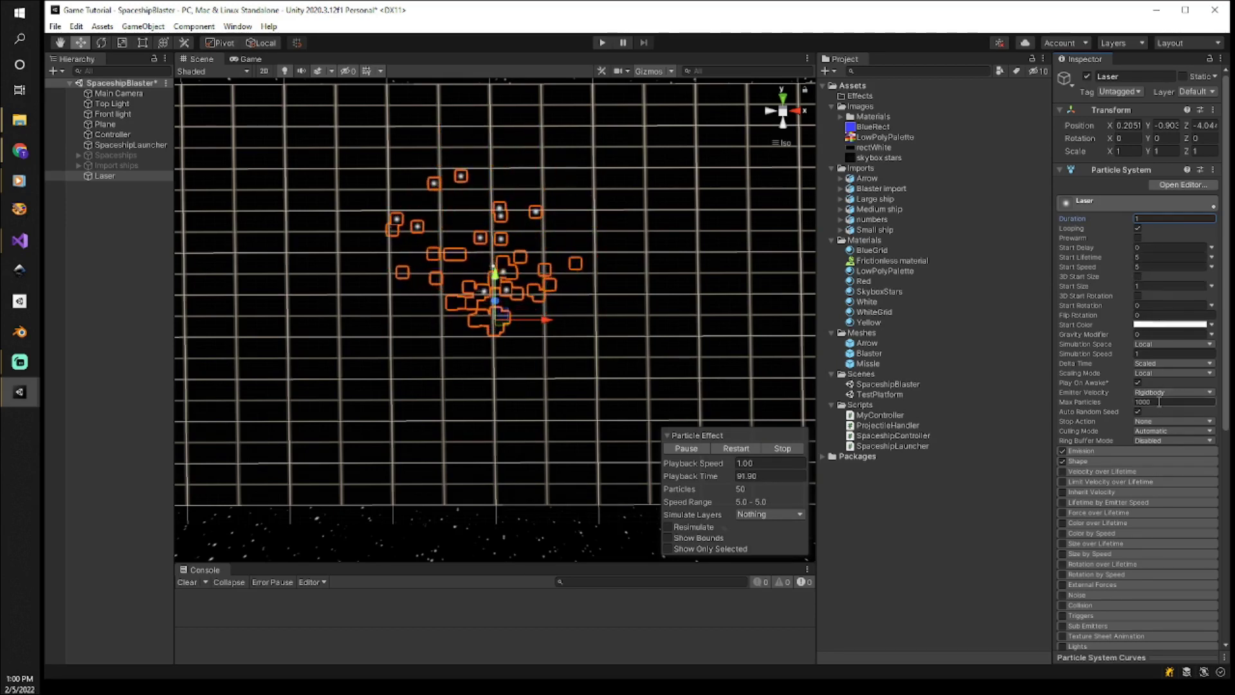
left_click(1156, 460)
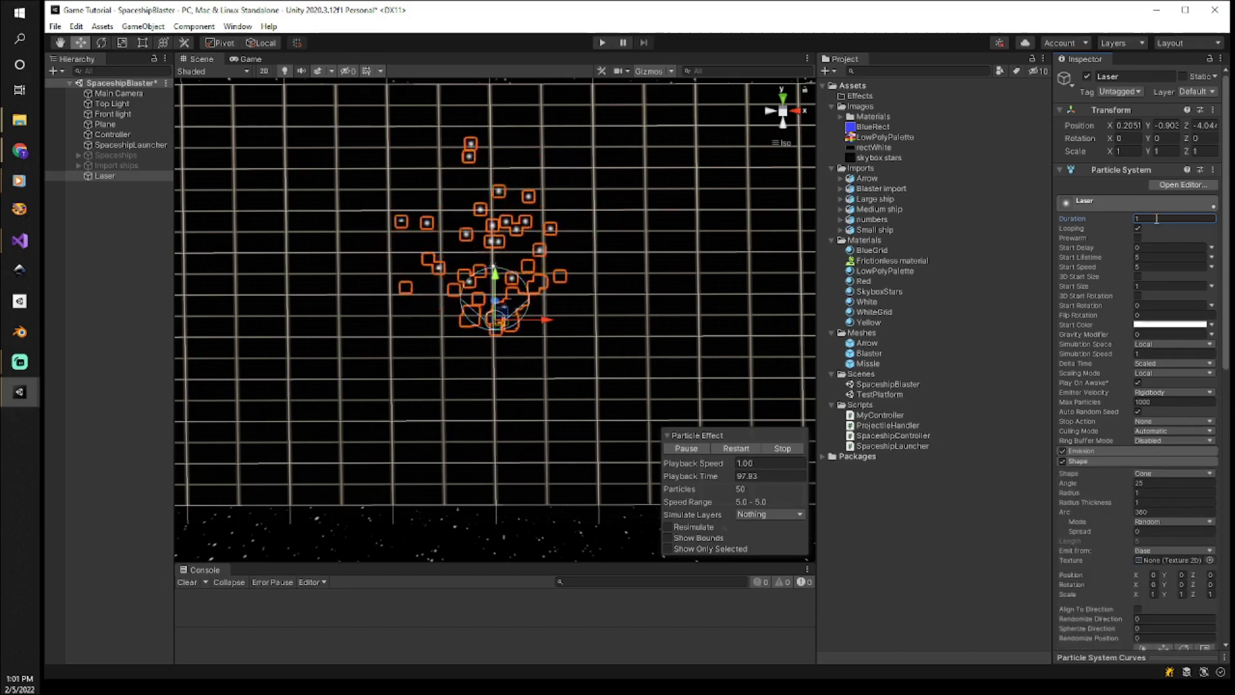
scroll(1123, 517, "down", 3)
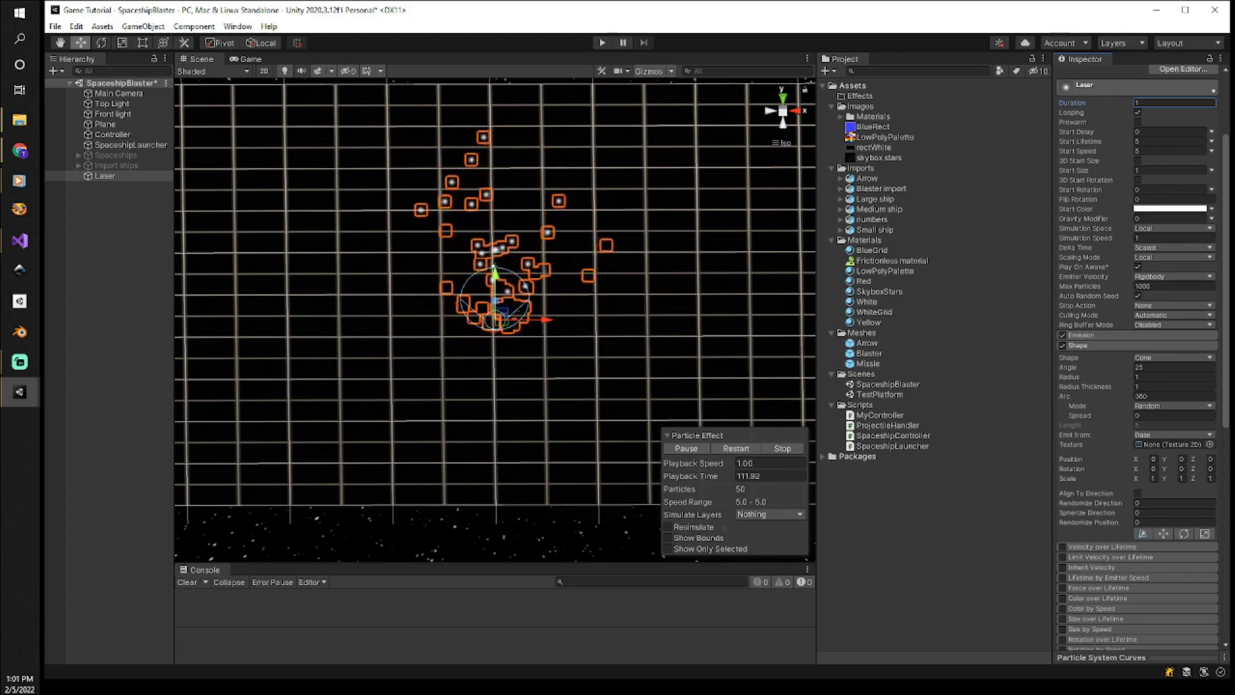
left_click(1164, 365)
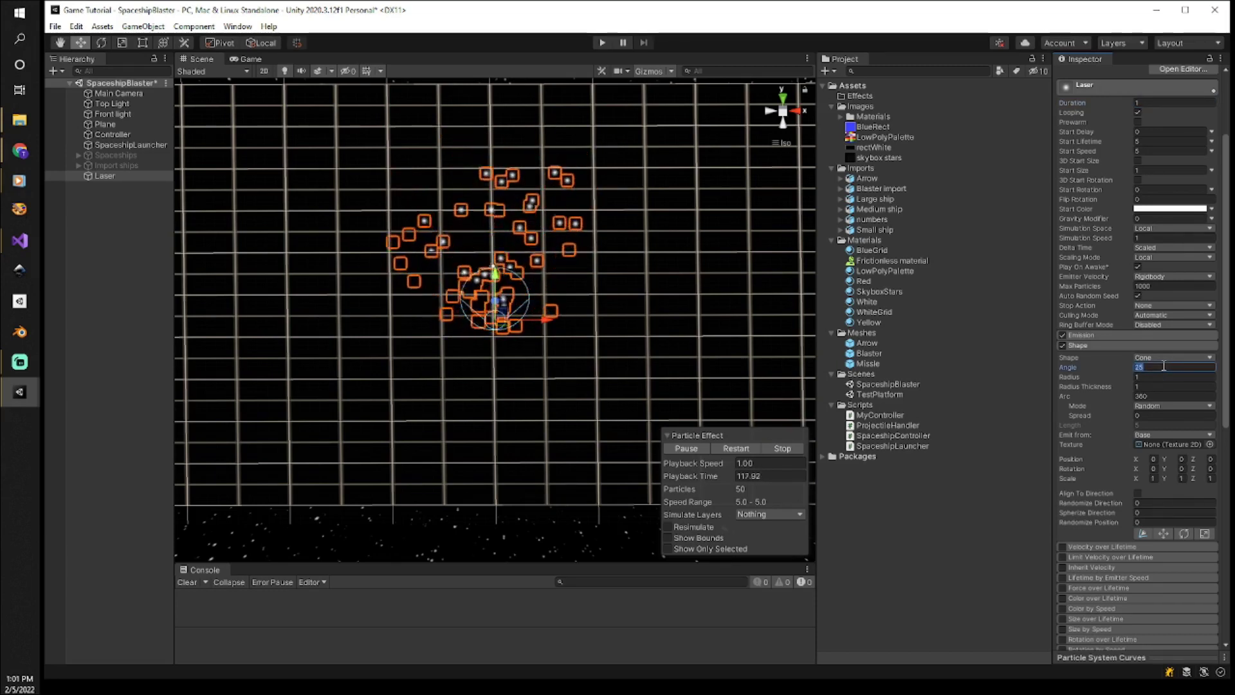
type("0")
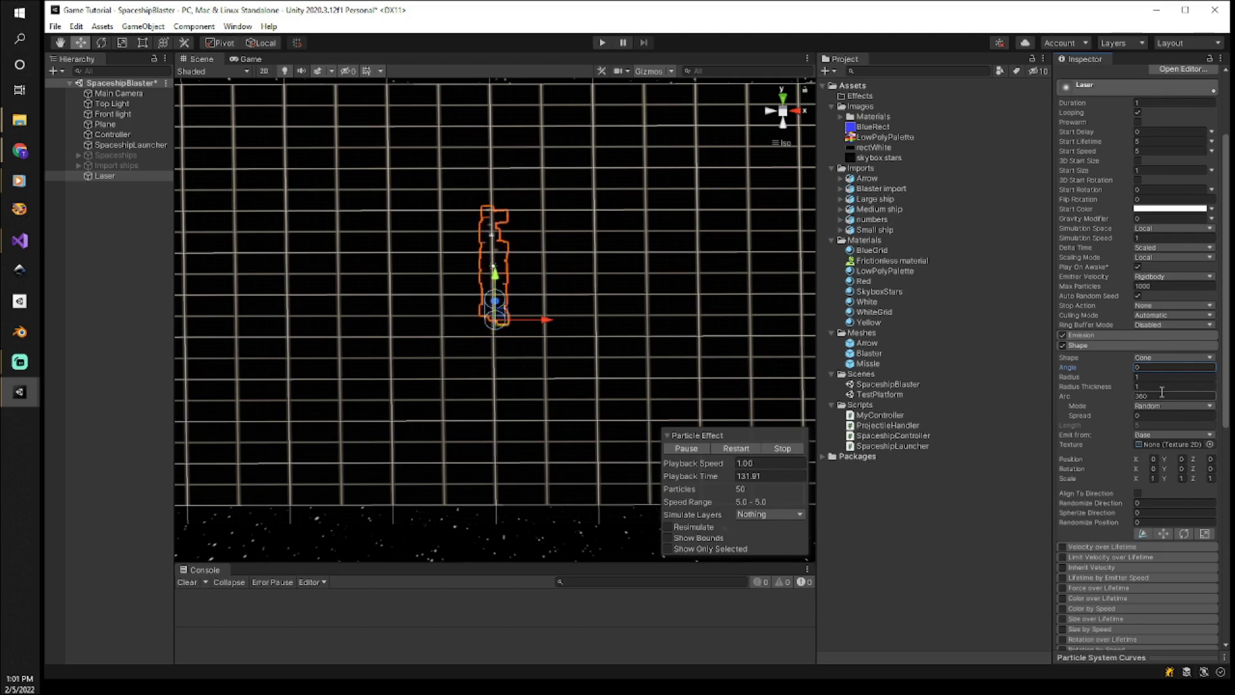
Set the radius of the Laser particle system's cone shape to 0.001.
left_click(1101, 378)
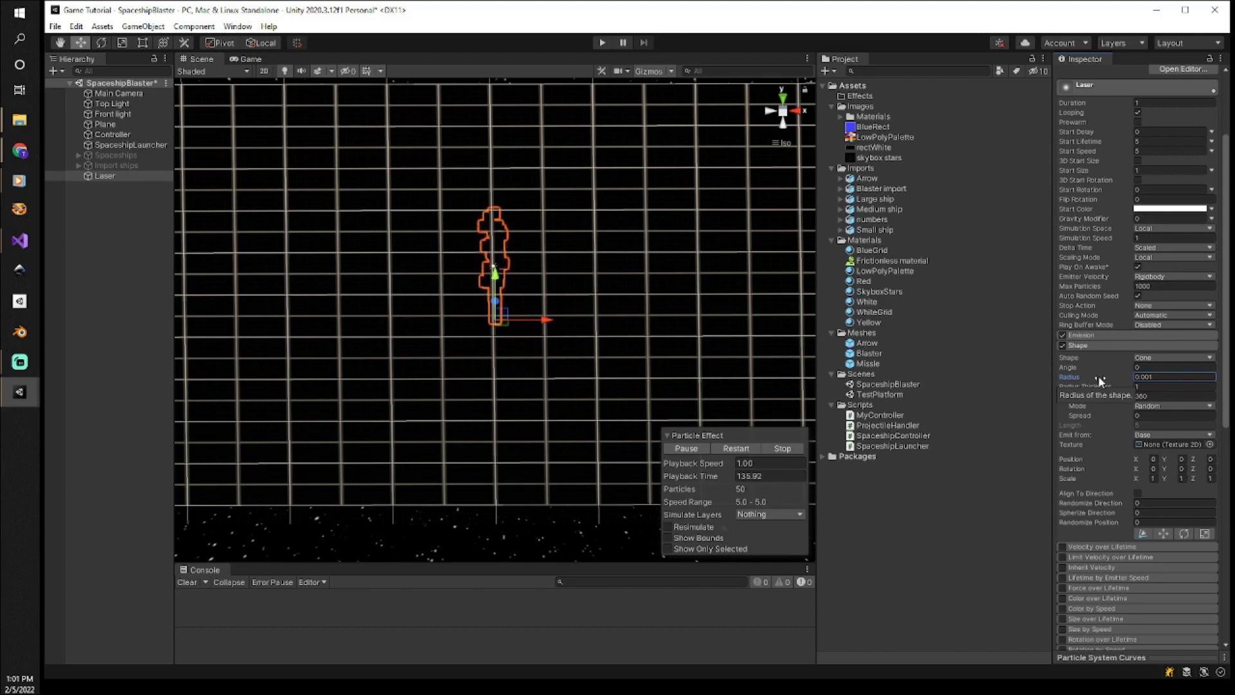
left_click(497, 261)
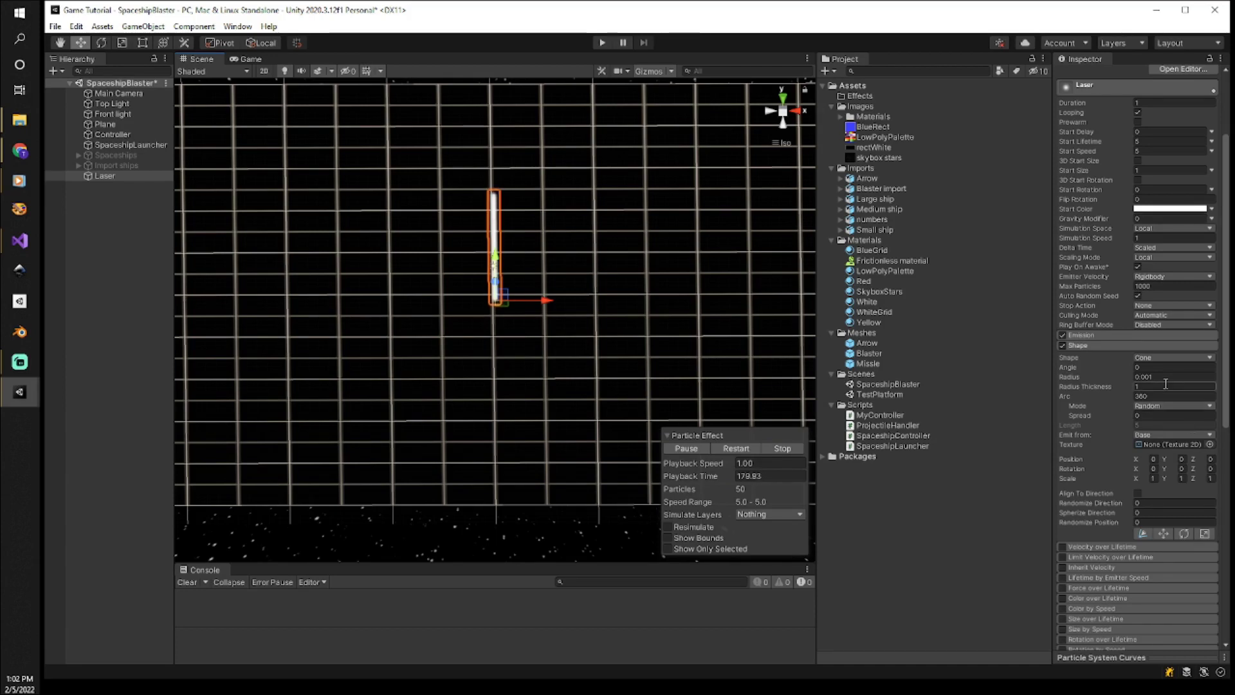
left_click(1139, 343)
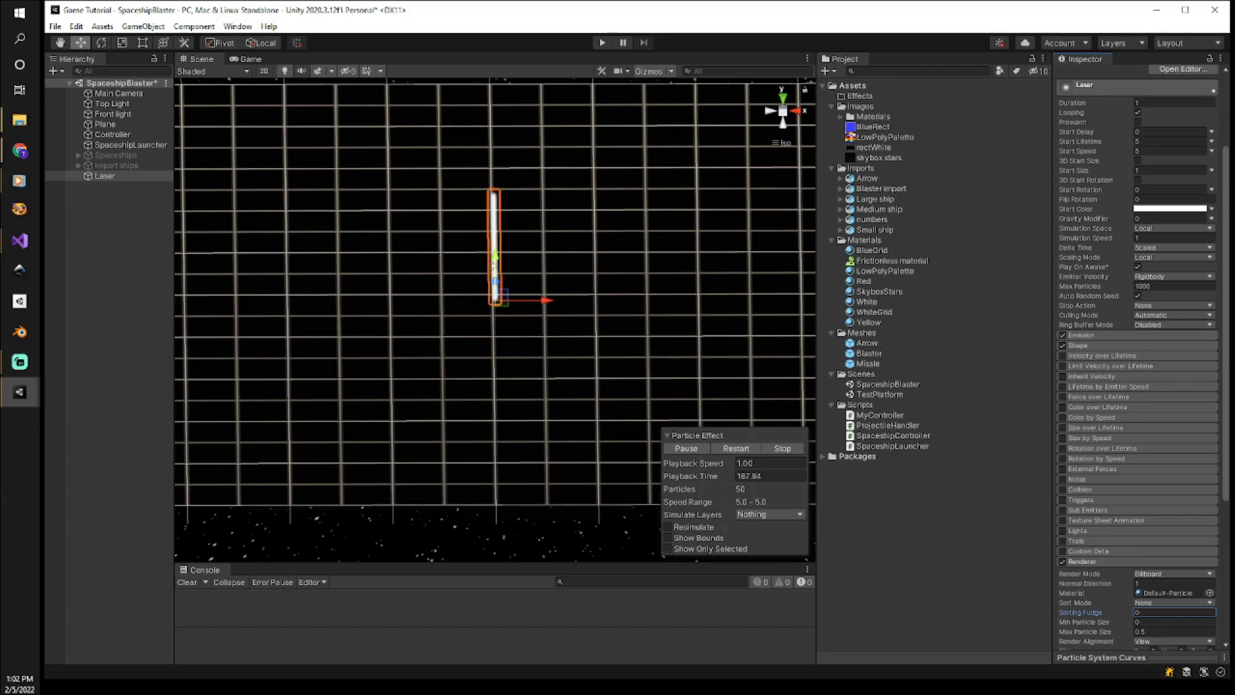
Set the Laser particle system's start lifetime to 15, start speed to 3 and start size to 15.
left_click(1124, 142)
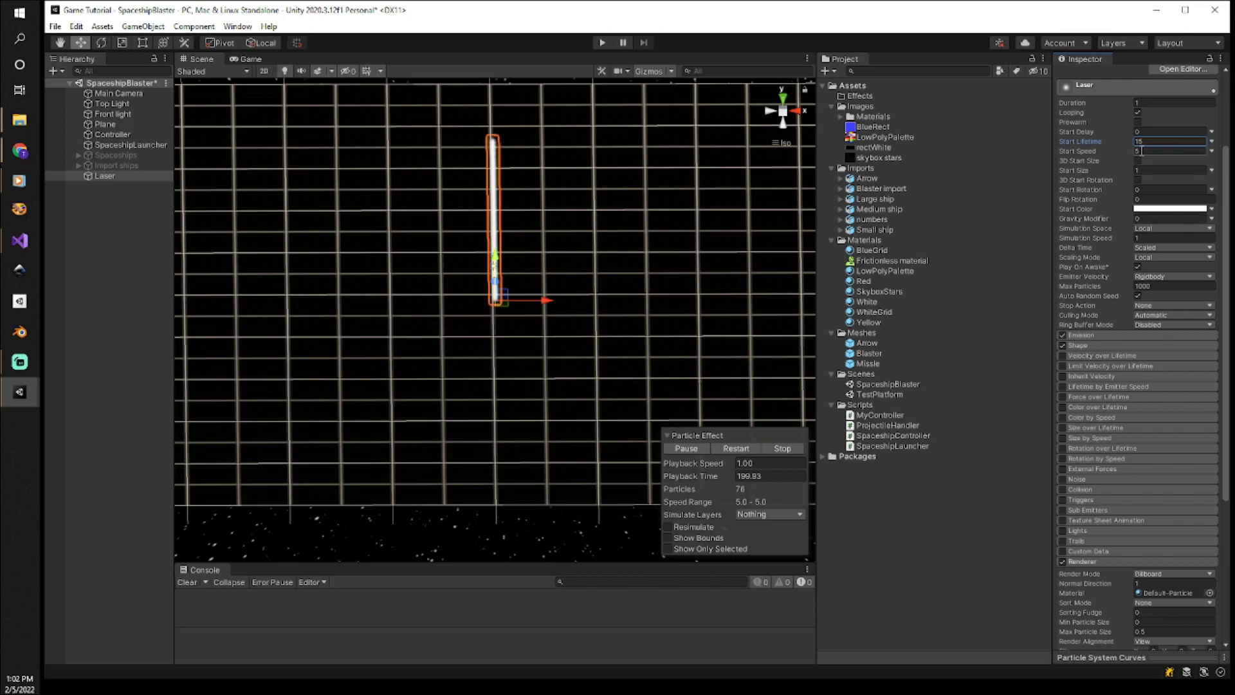
left_click_drag(1166, 151, 1127, 153)
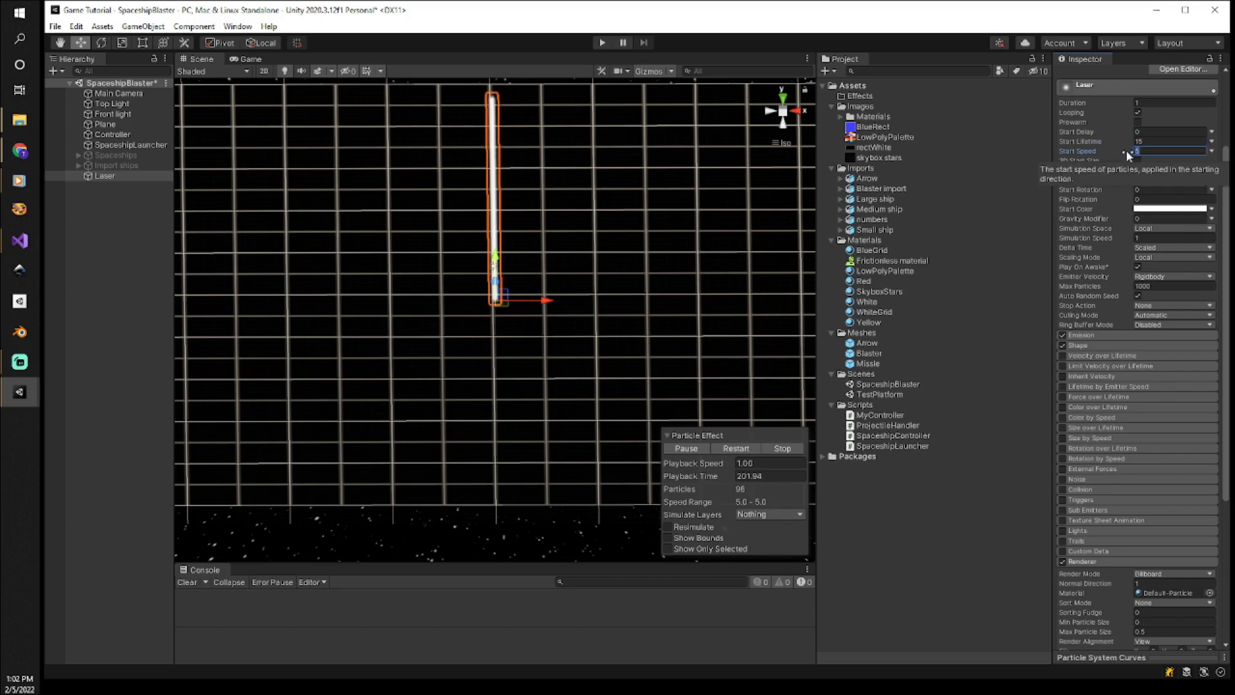
type("3")
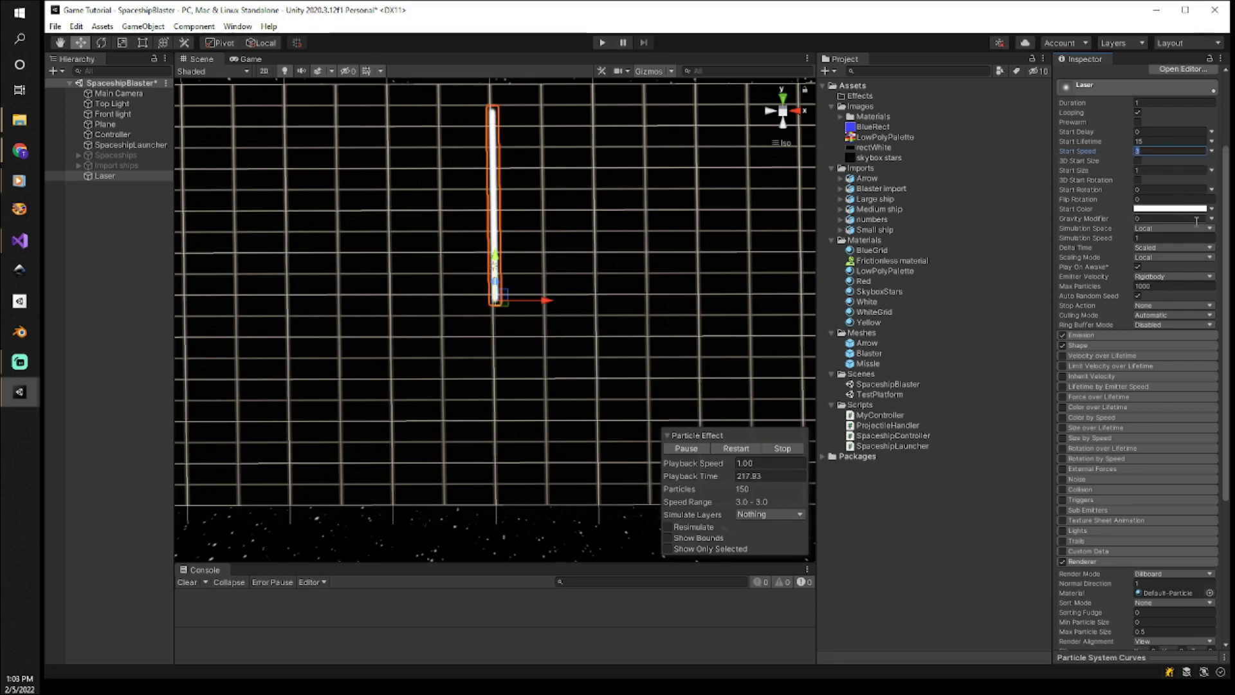
left_click(1142, 169)
type("5")
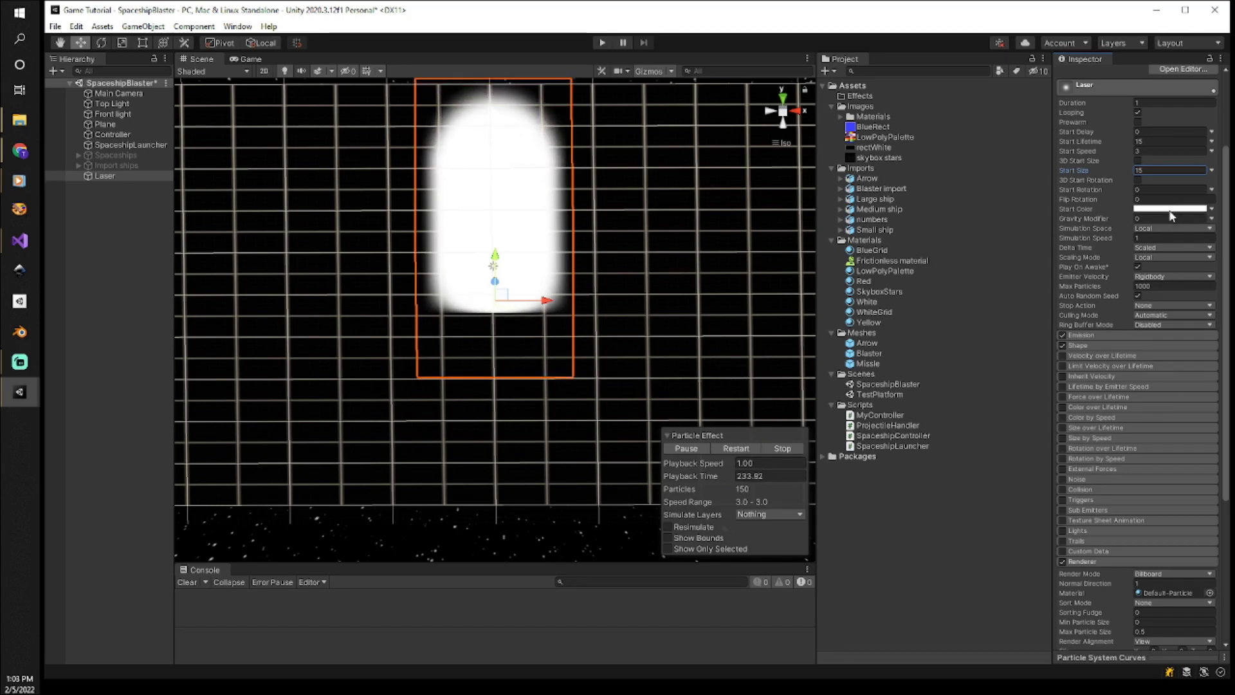
Switch the Laser's start color to a gradient, using the red-to-transparent preset with its red color key moved to about 48.8%.
left_click(1212, 209)
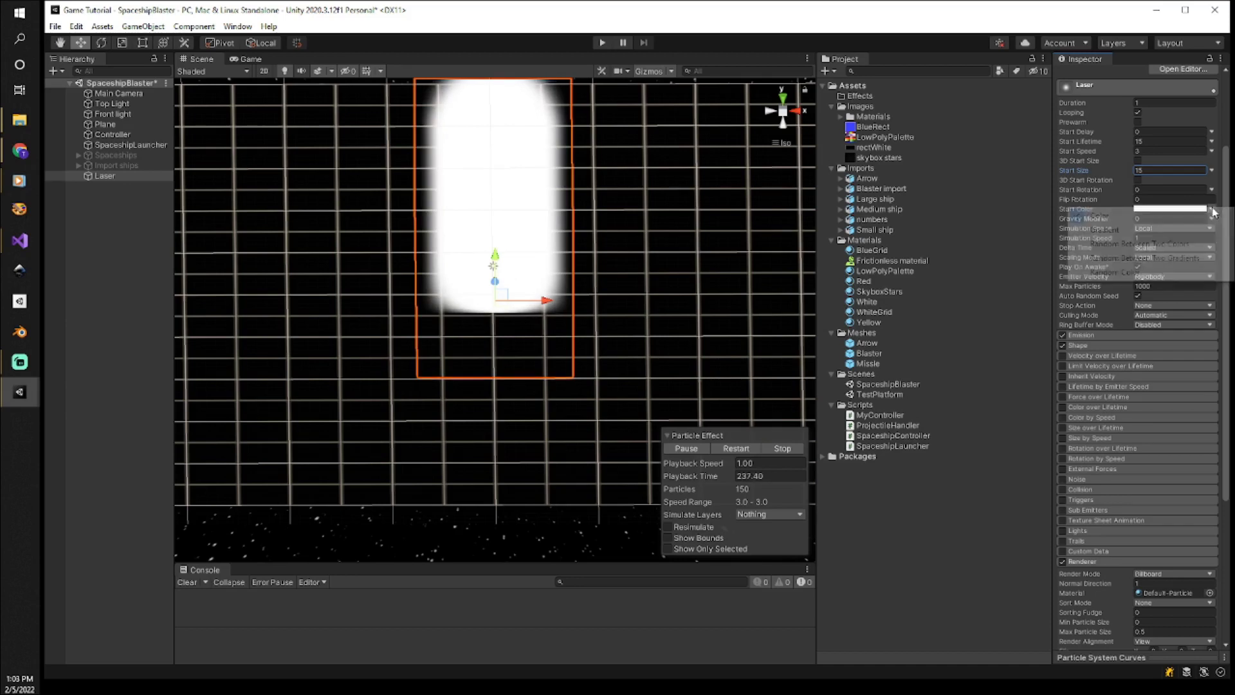
left_click(1158, 230)
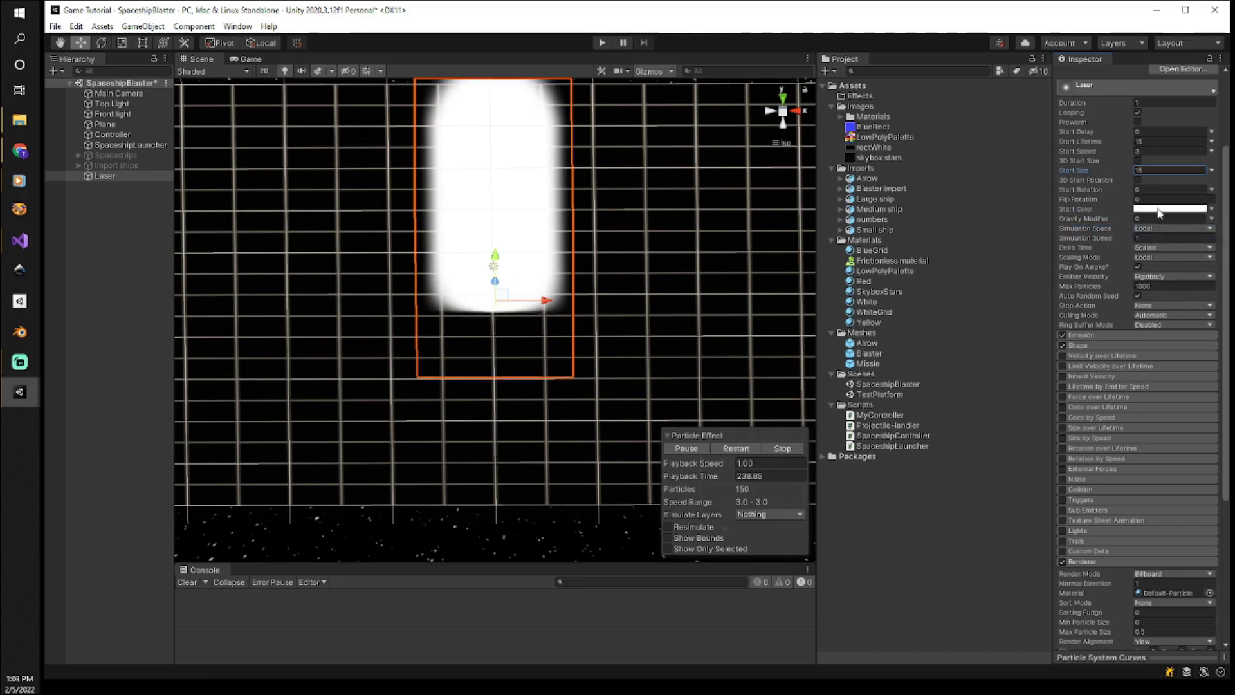
left_click(1160, 209)
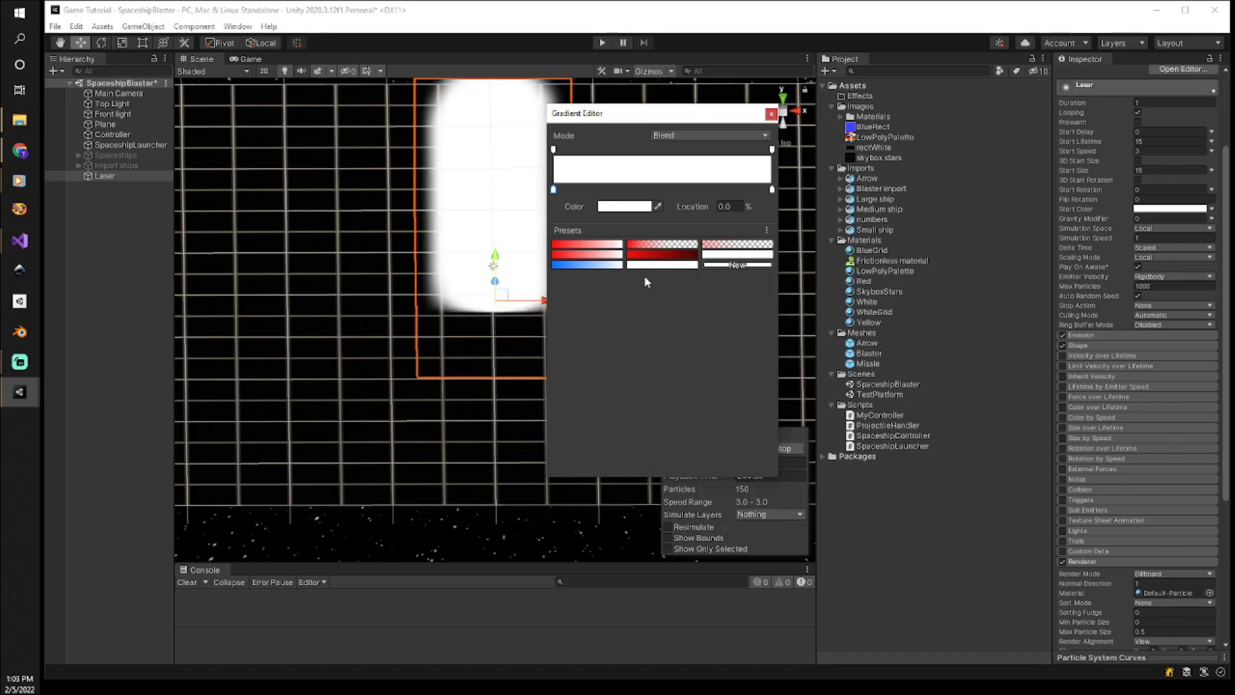
left_click(659, 249)
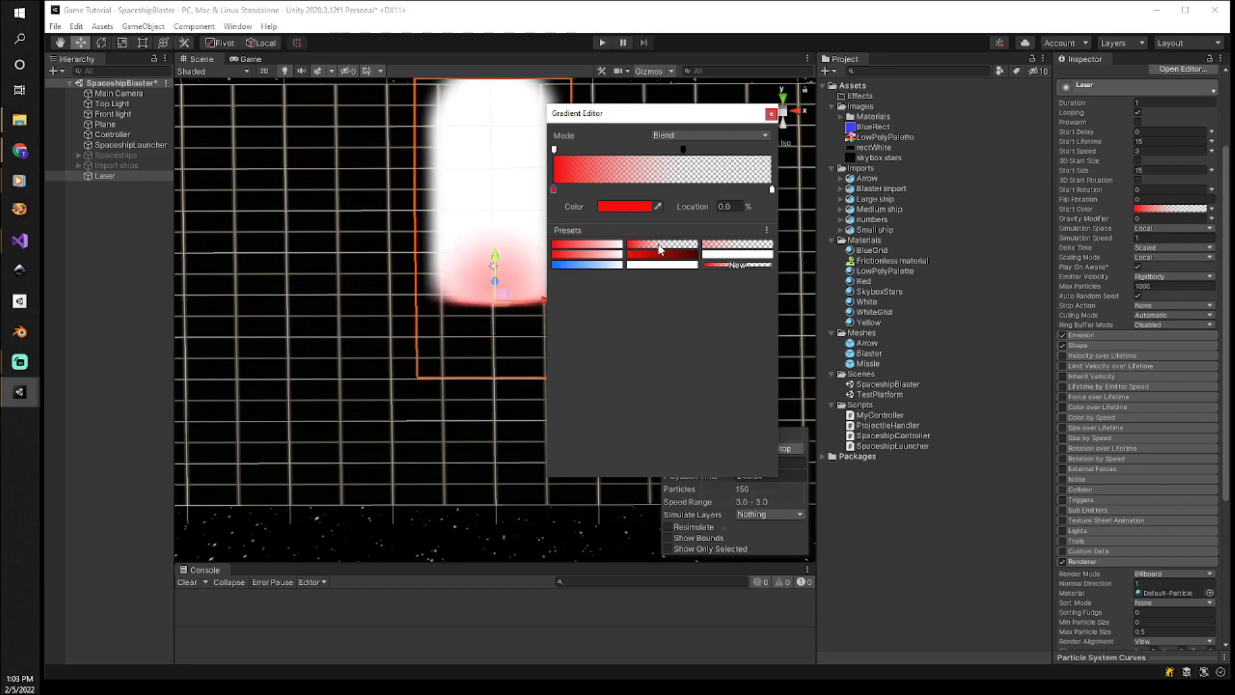
left_click_drag(553, 188, 658, 189)
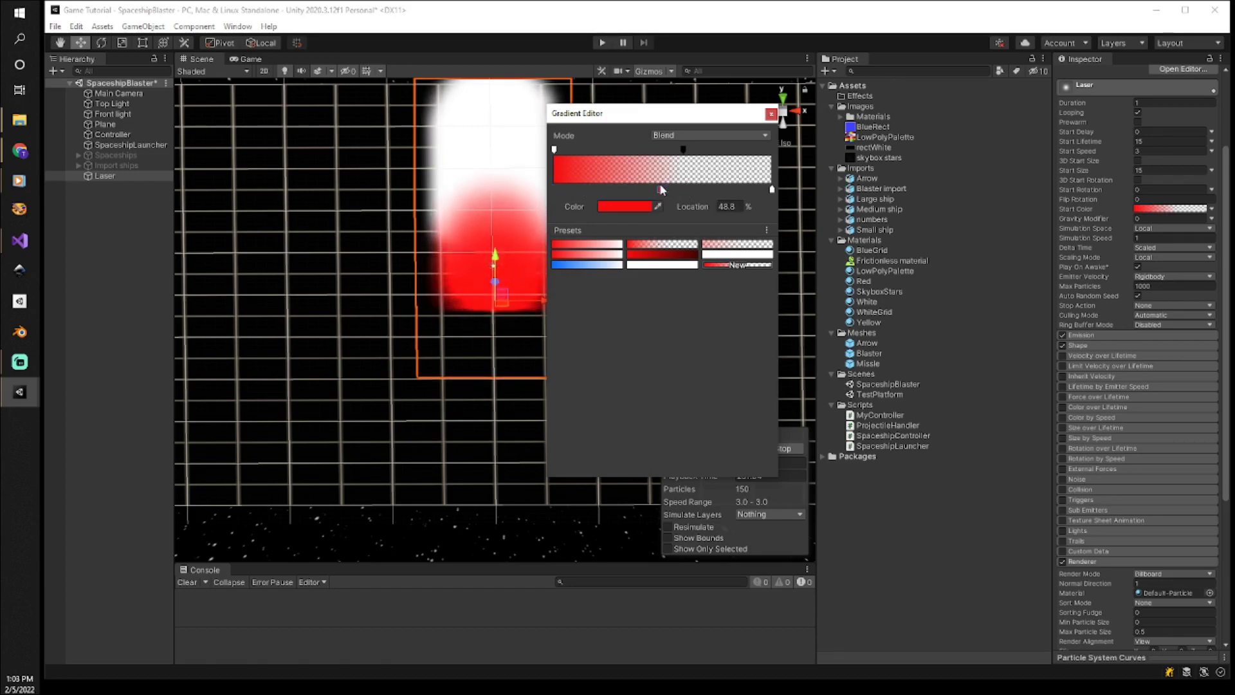
left_click(694, 139)
left_click(753, 150)
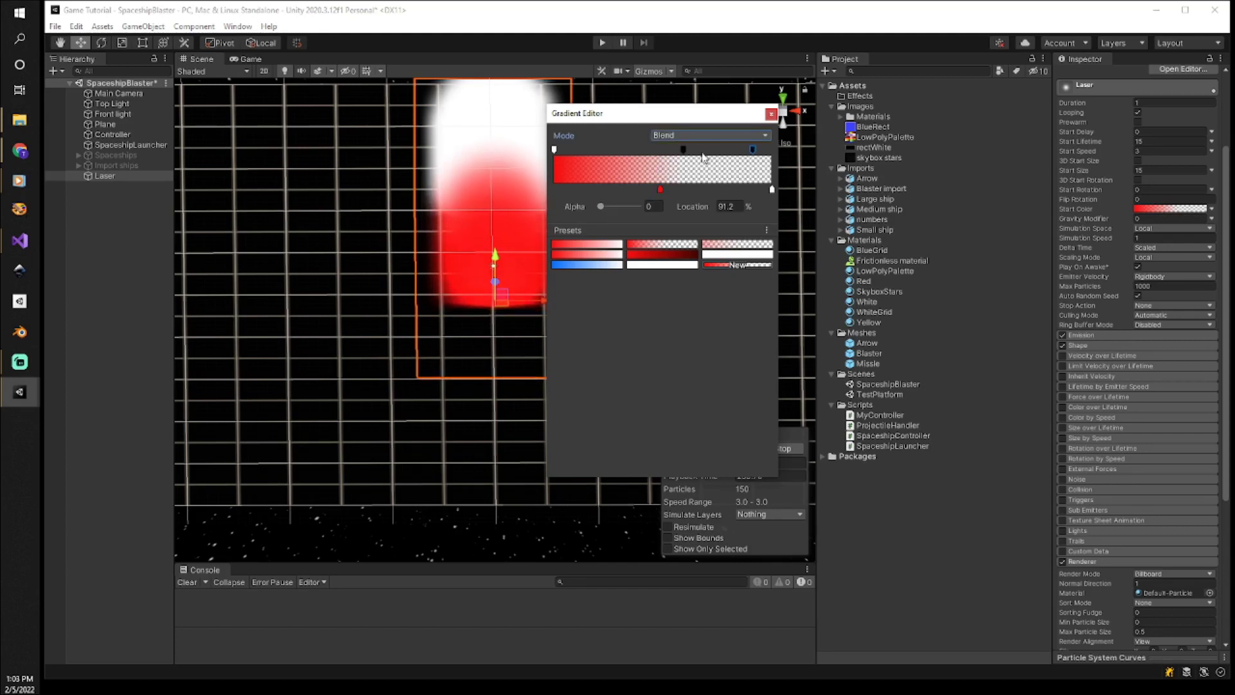
left_click(683, 150)
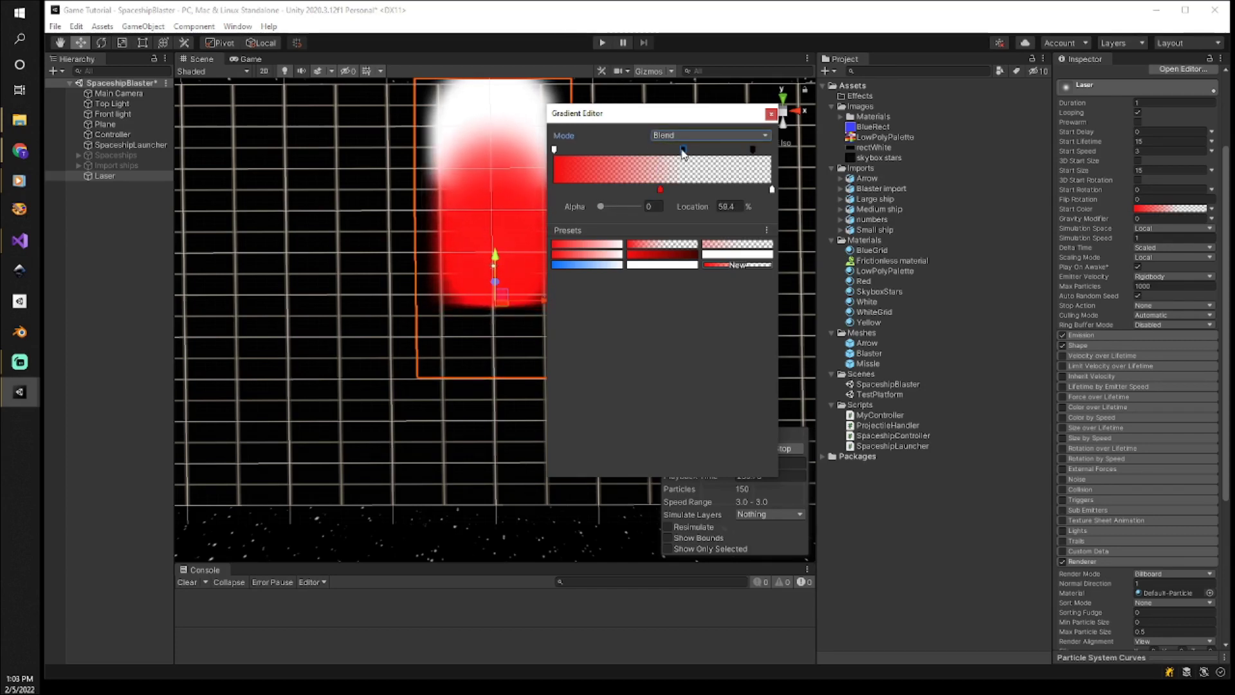
key("ctrl+z")
Move the start color gradient's transparent alpha key to about 86.8% and change its end color key to red.
left_click(683, 152)
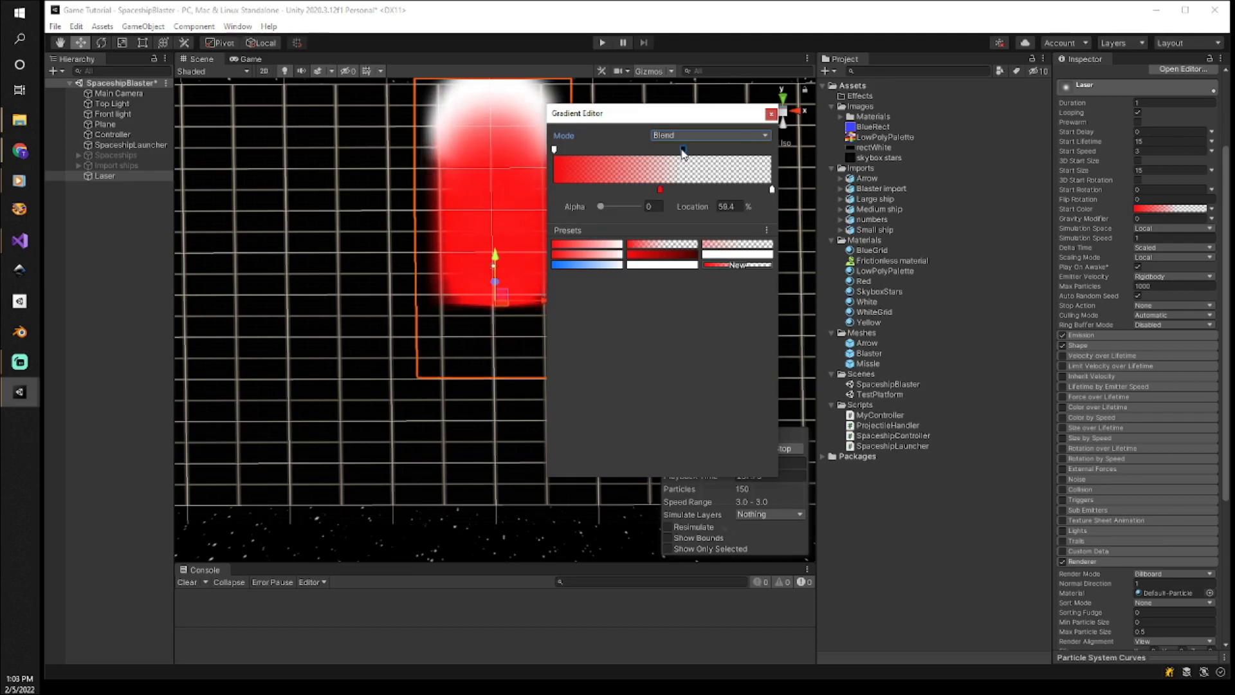
left_click_drag(683, 149, 743, 150)
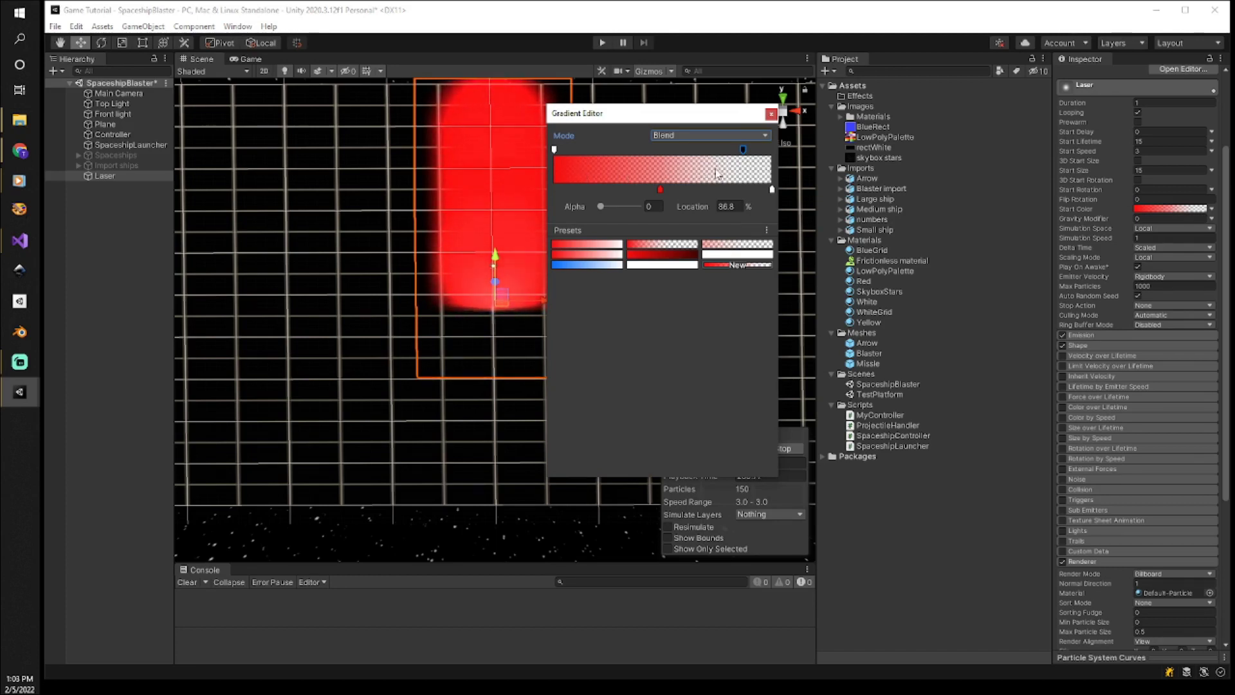
left_click(773, 190)
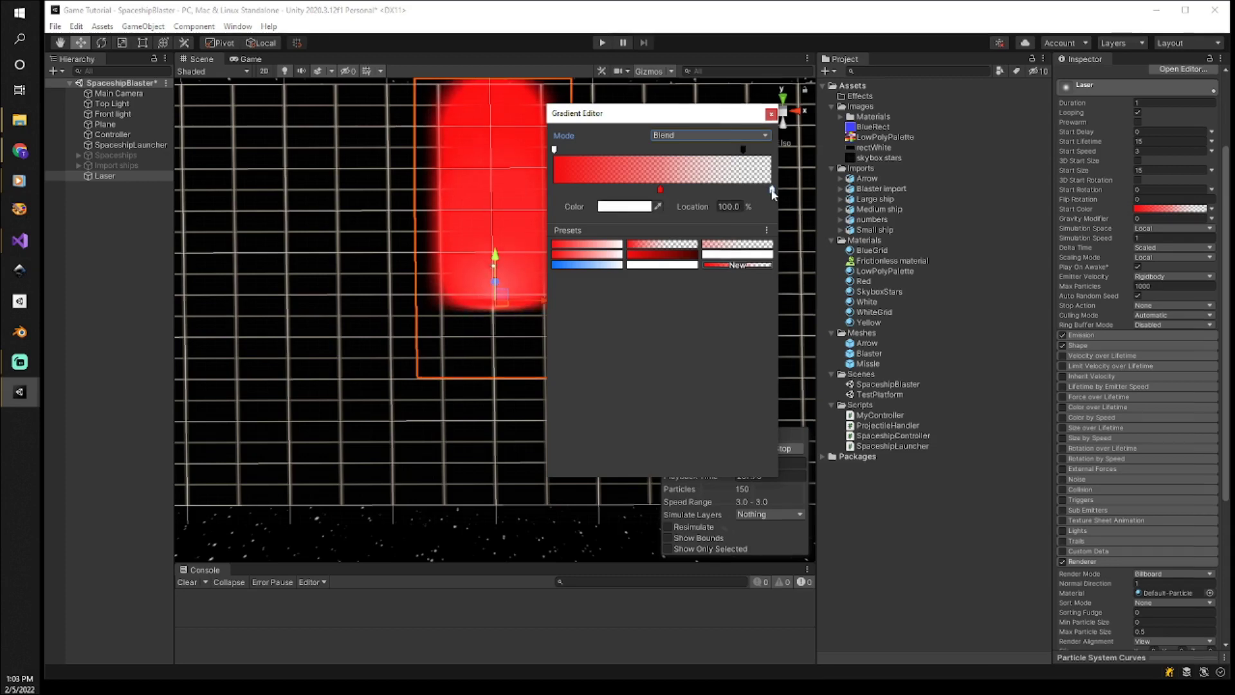
left_click(634, 212)
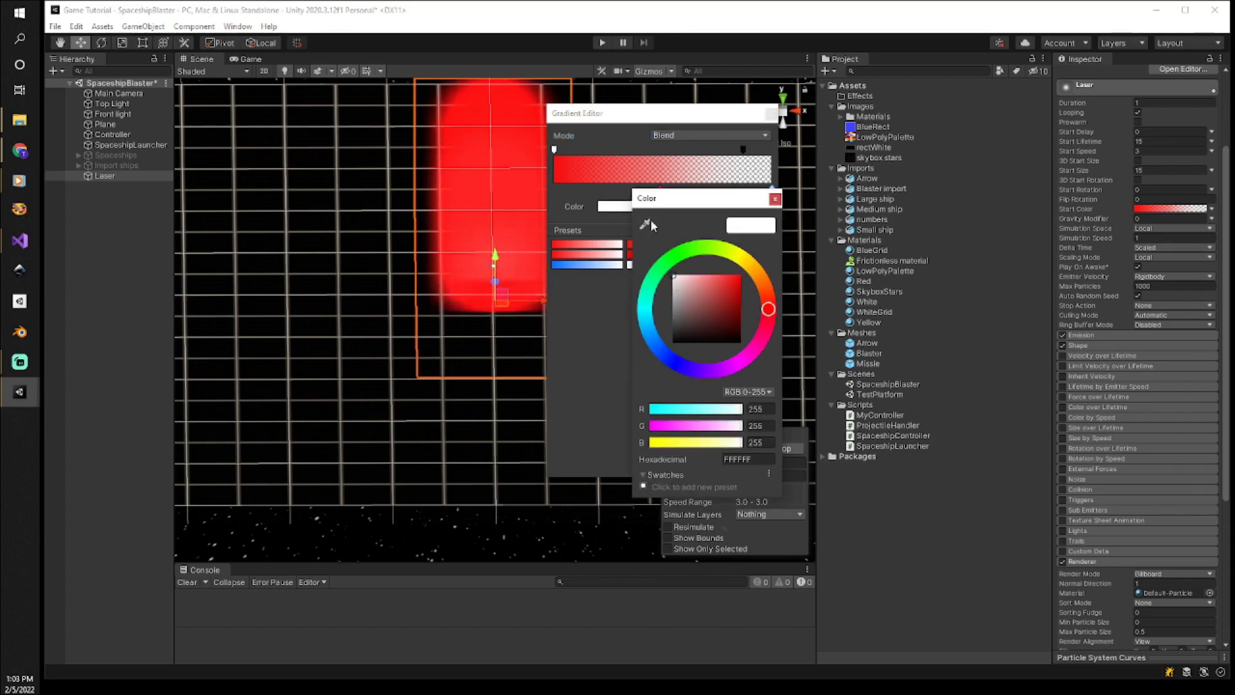
left_click(739, 279)
left_click(775, 199)
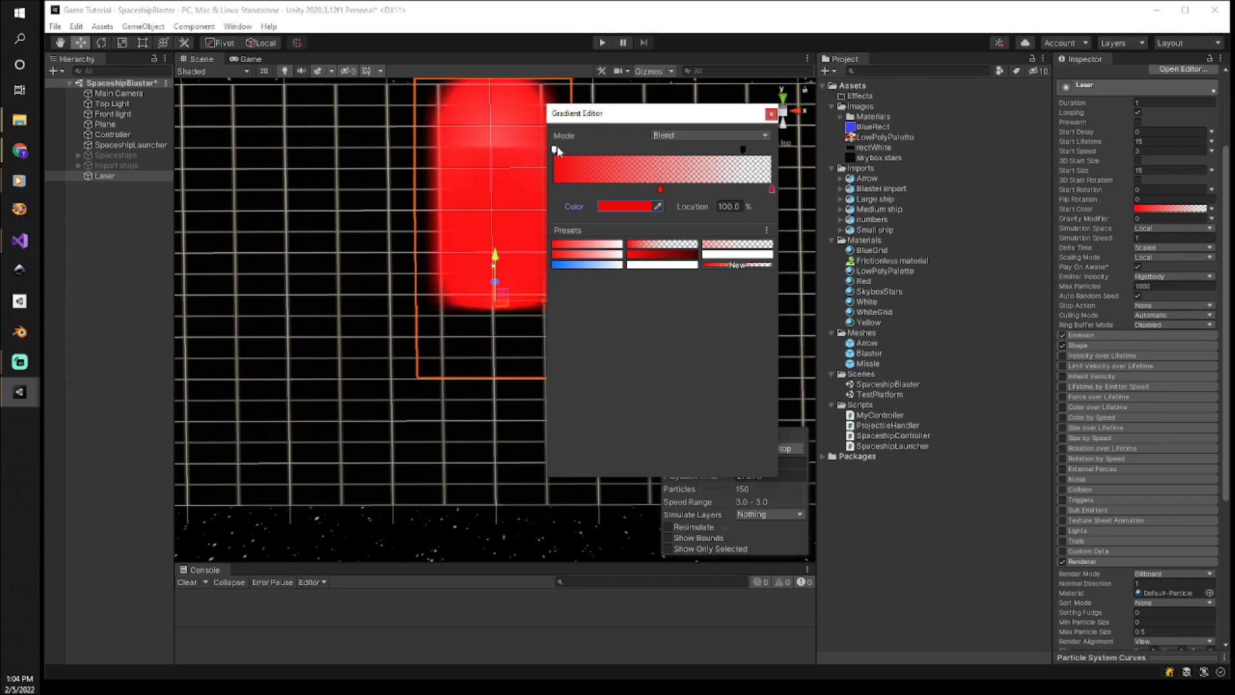
Move the start color gradient's opaque alpha key to about 47.6% and close the gradient editor.
left_click_drag(556, 150, 613, 150)
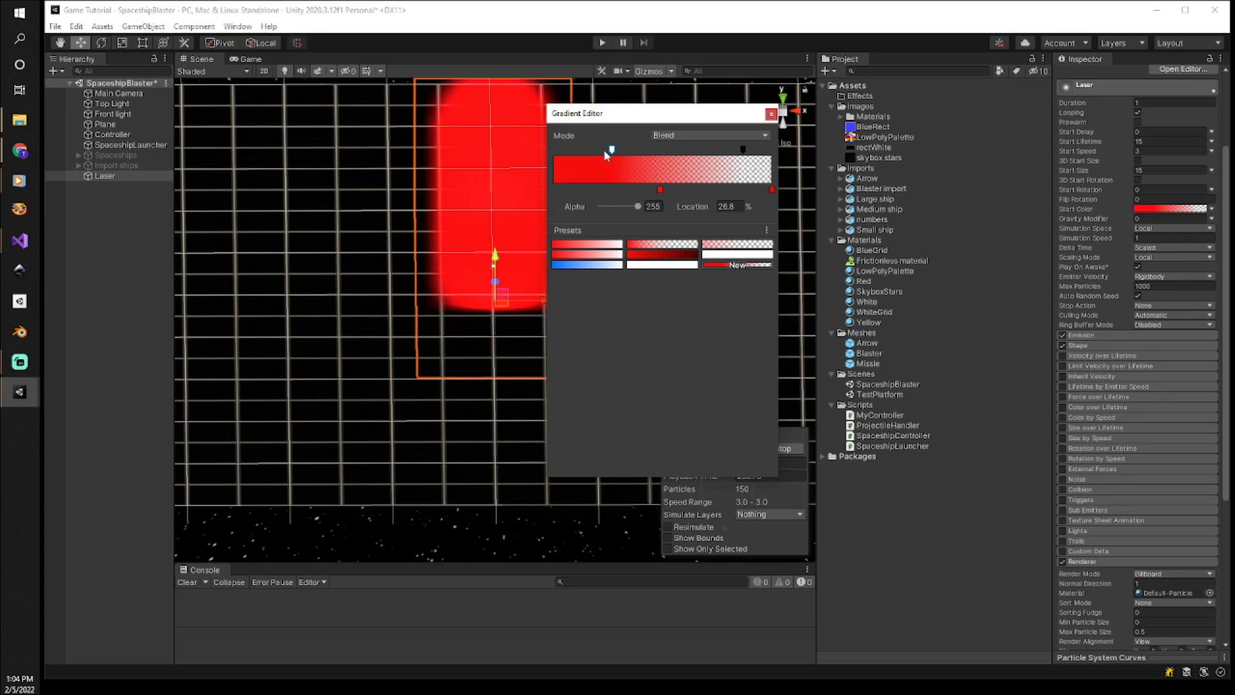
left_click_drag(613, 150, 650, 150)
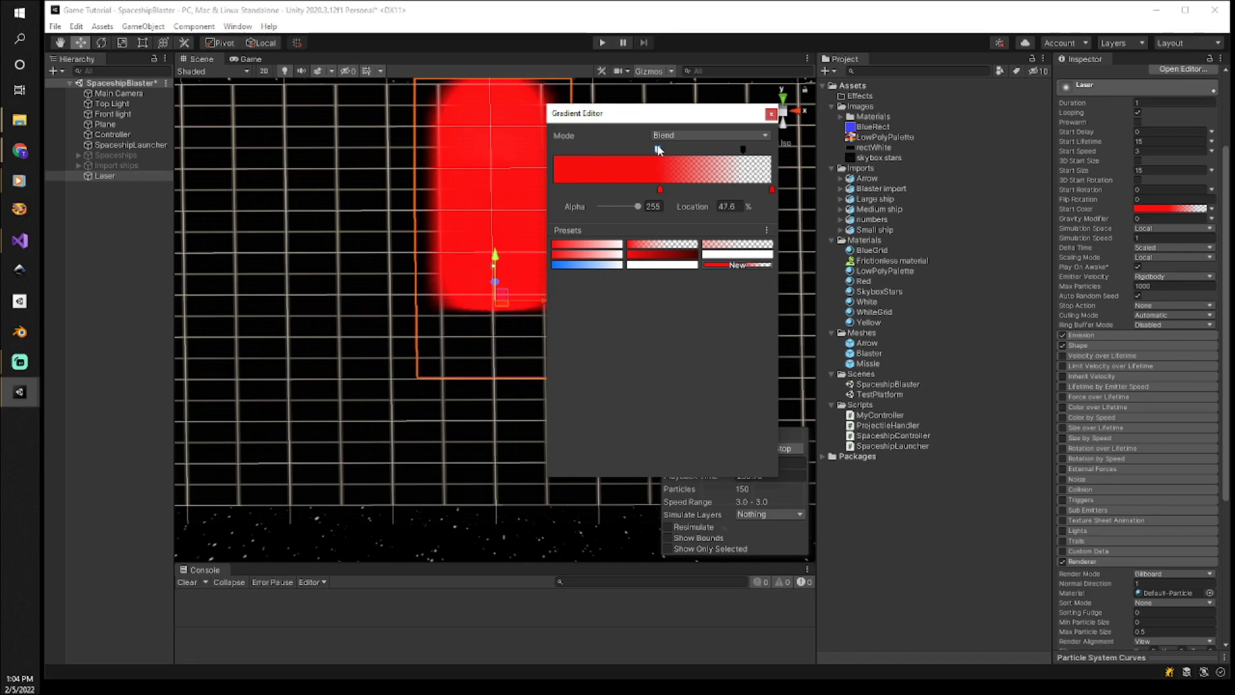
left_click(771, 115)
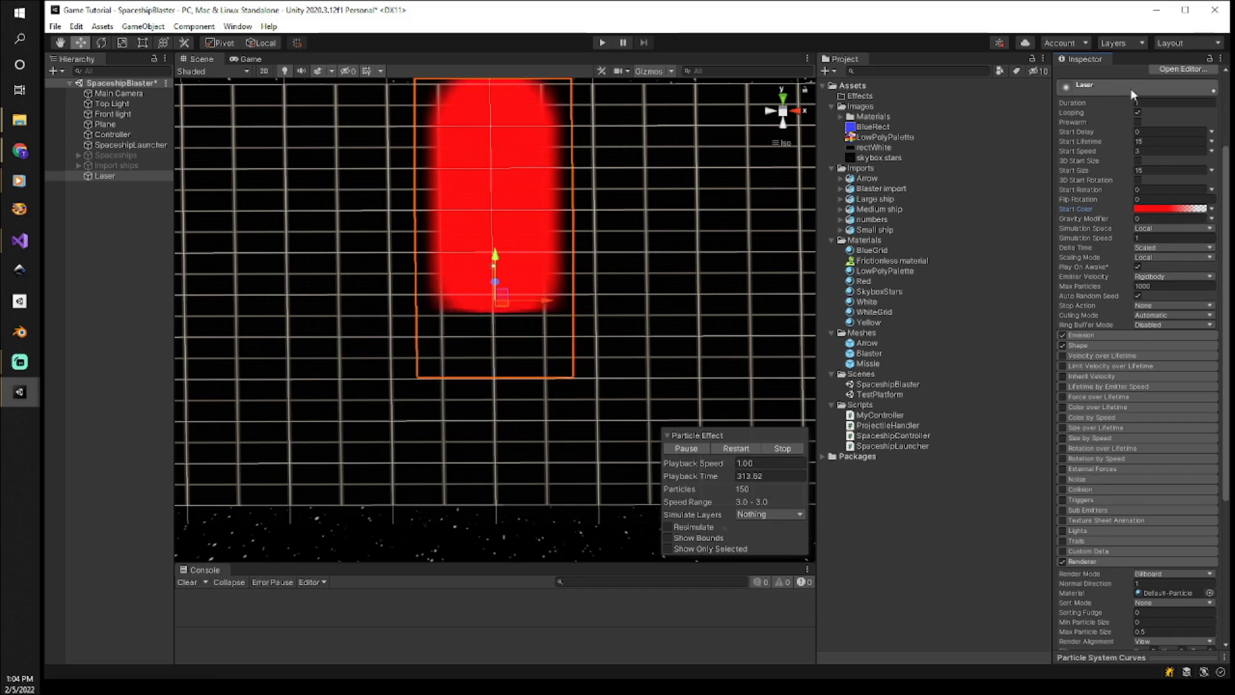
left_click(1133, 334)
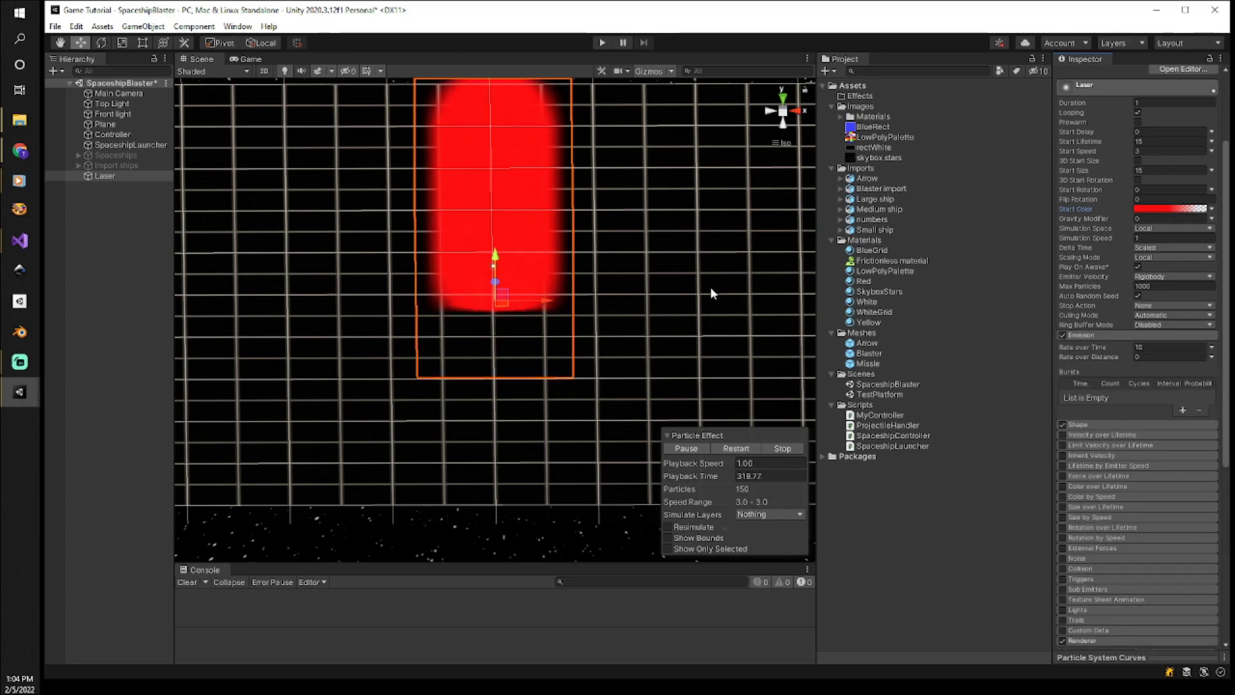
left_click(1146, 335)
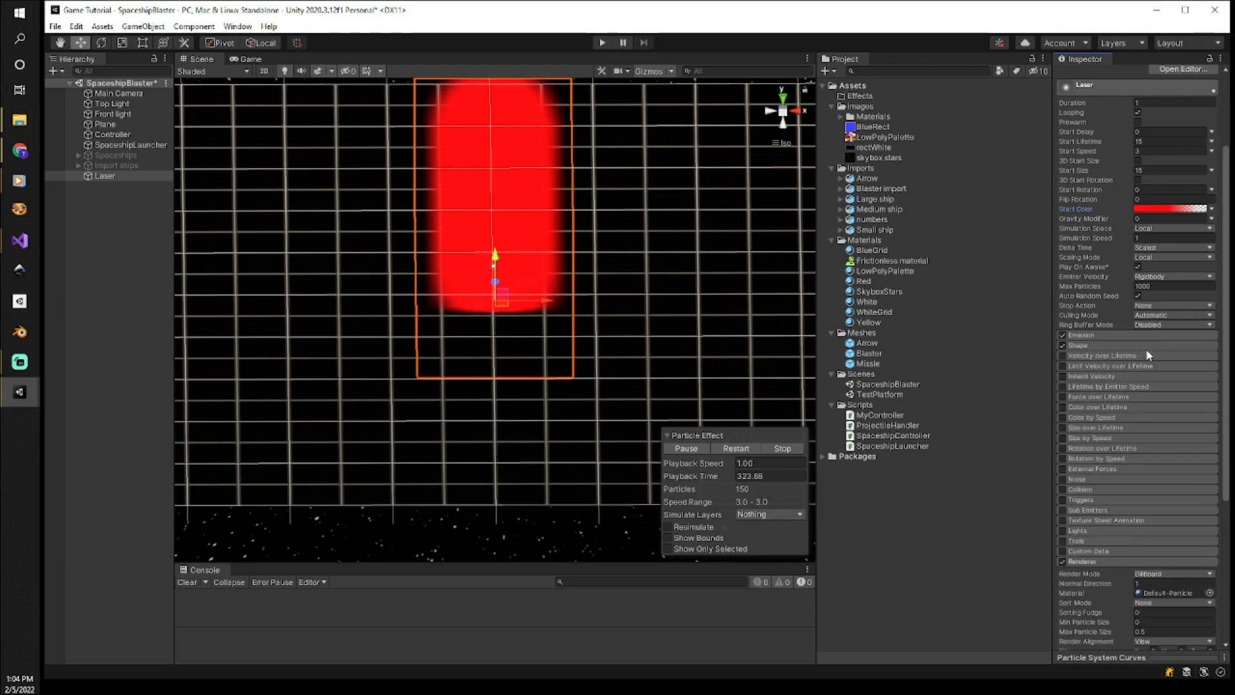
left_click(1150, 344)
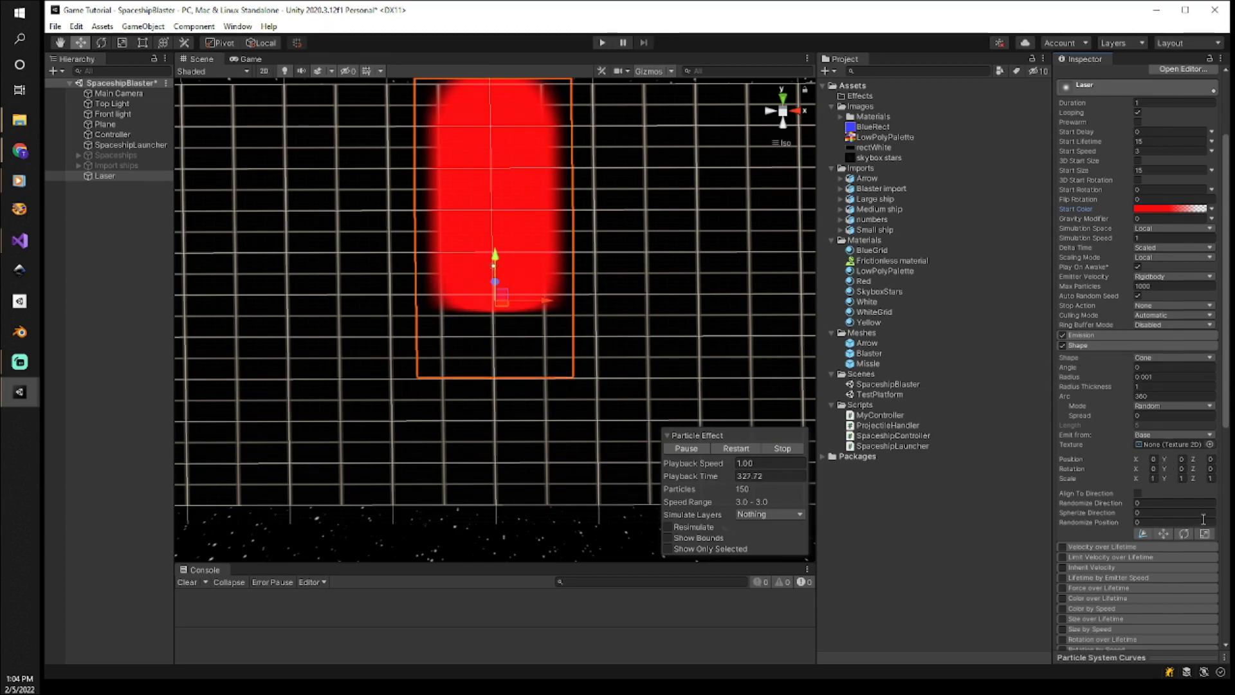
left_click(1149, 344)
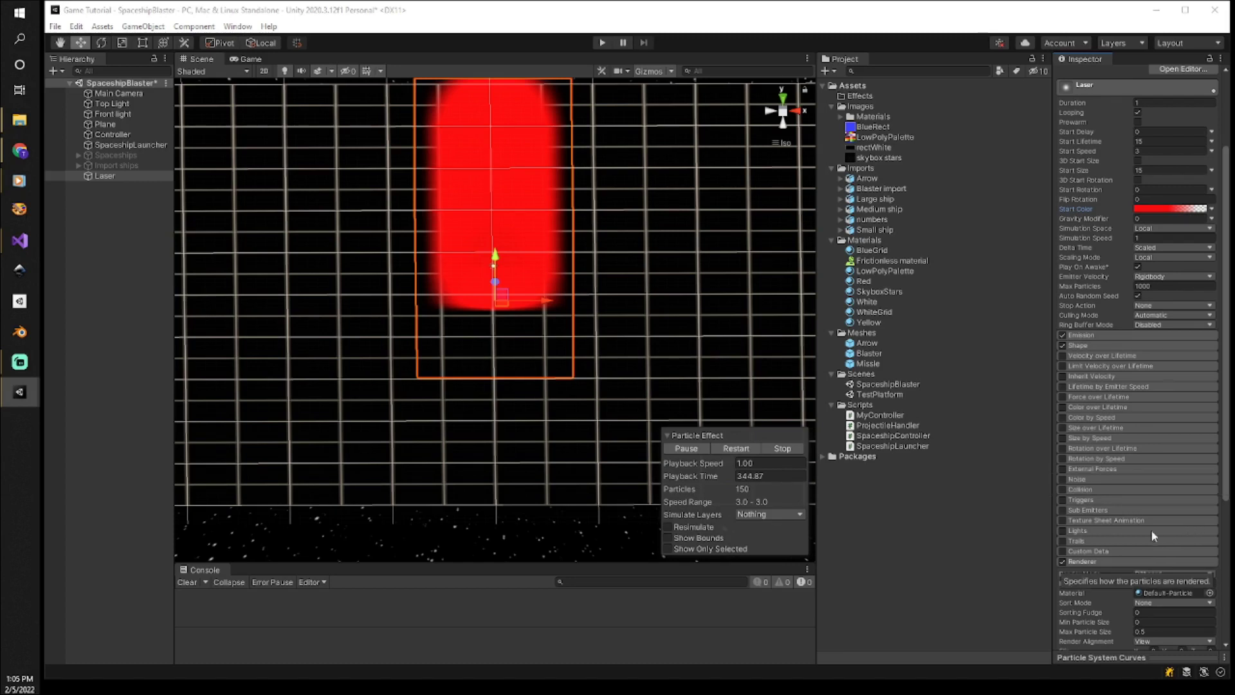
Enable Size over Lifetime on the Laser particle system with its default rising curve.
left_click(1131, 427)
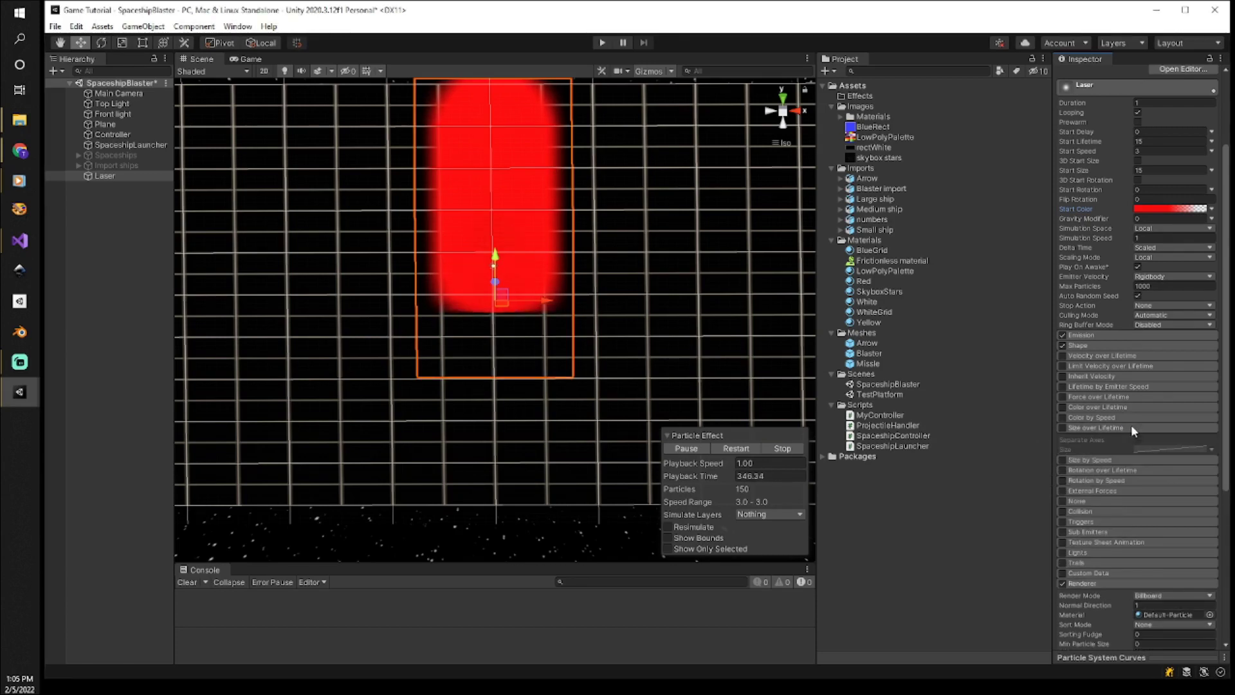
left_click(1062, 427)
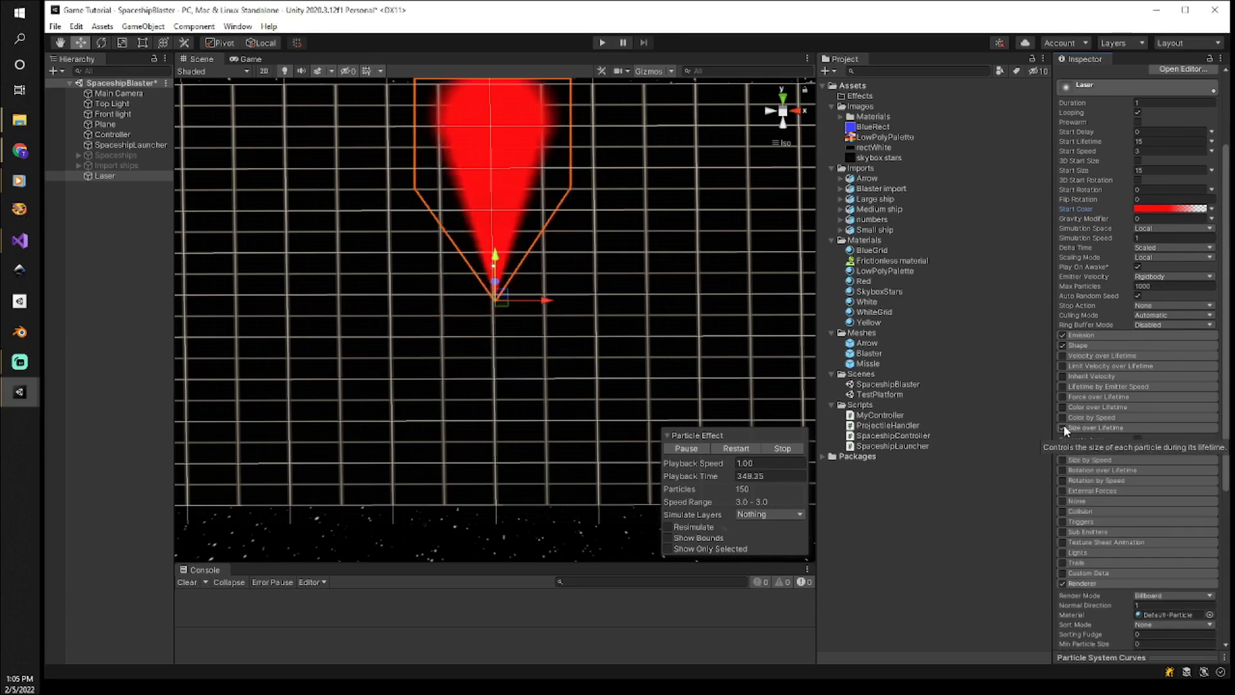
scroll(616, 248, "down", 2)
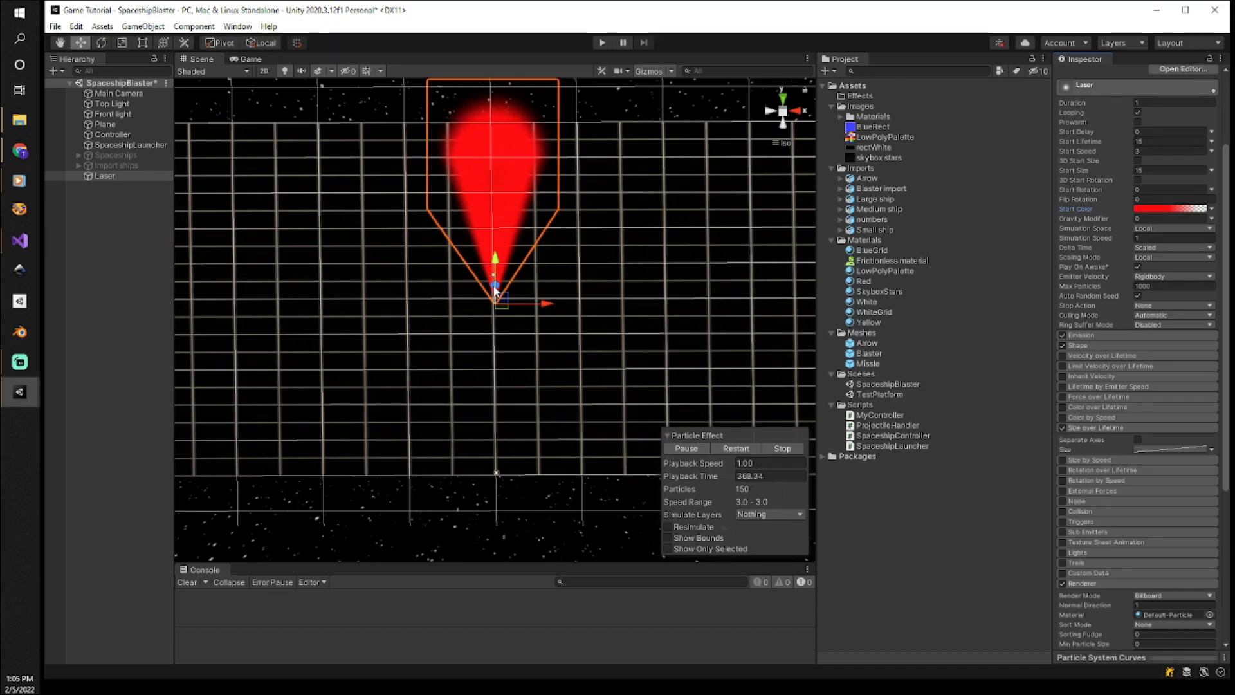
left_click(1155, 426)
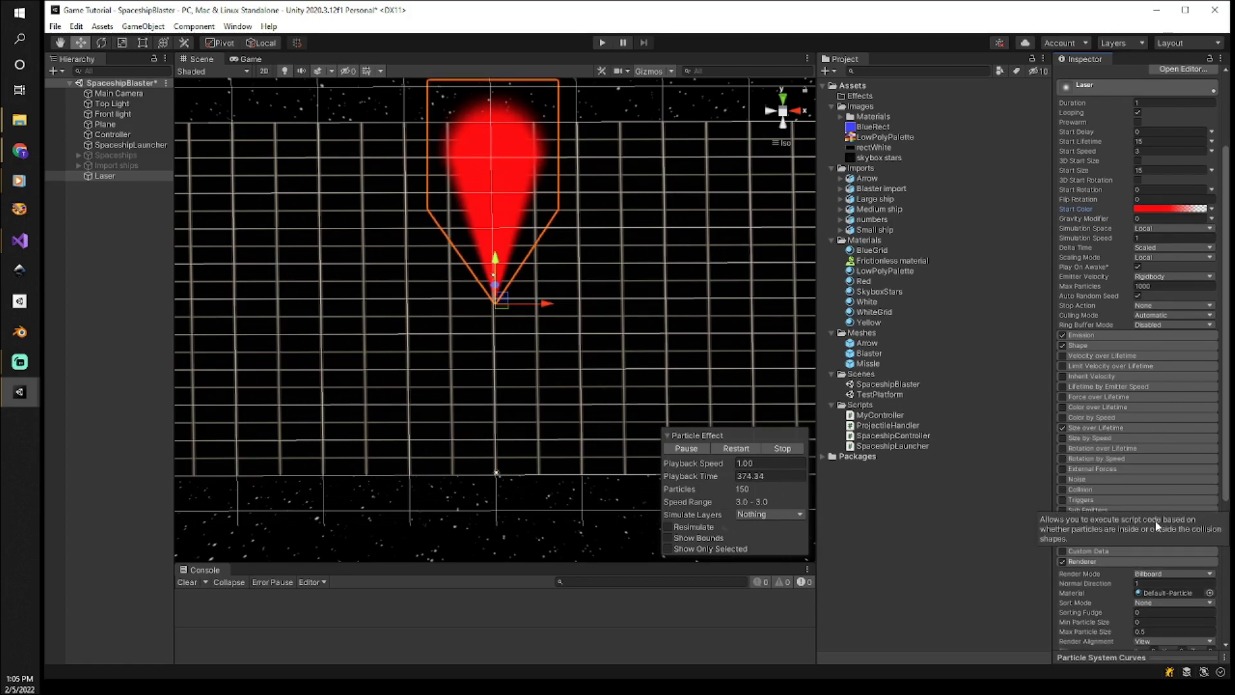
Set the render alignment in the Laser particle system's renderer to Facing.
scroll(1155, 519, "down", 3)
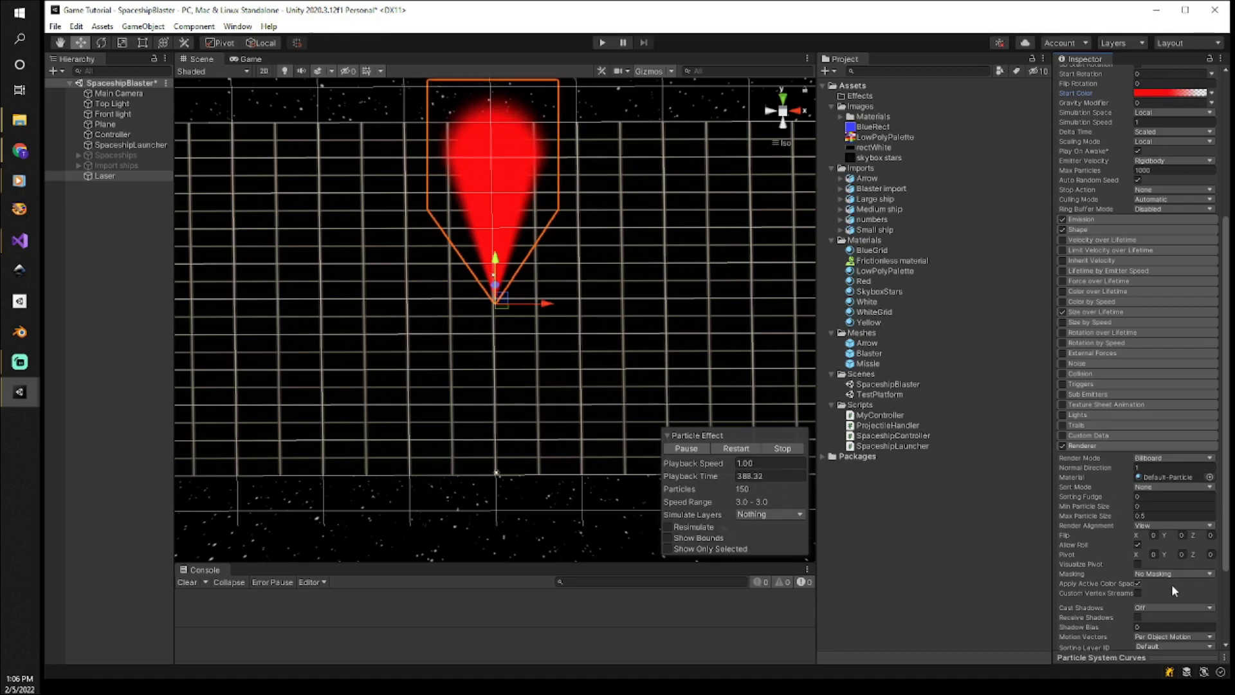
left_click(1169, 525)
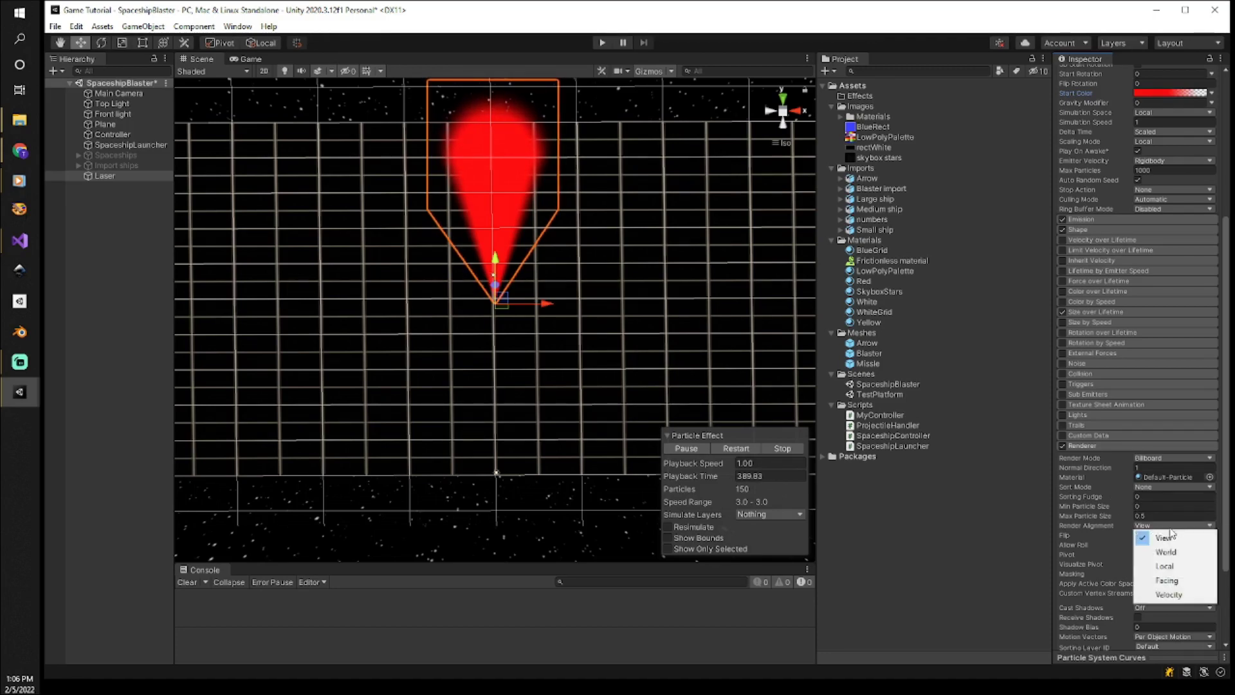
left_click(1168, 581)
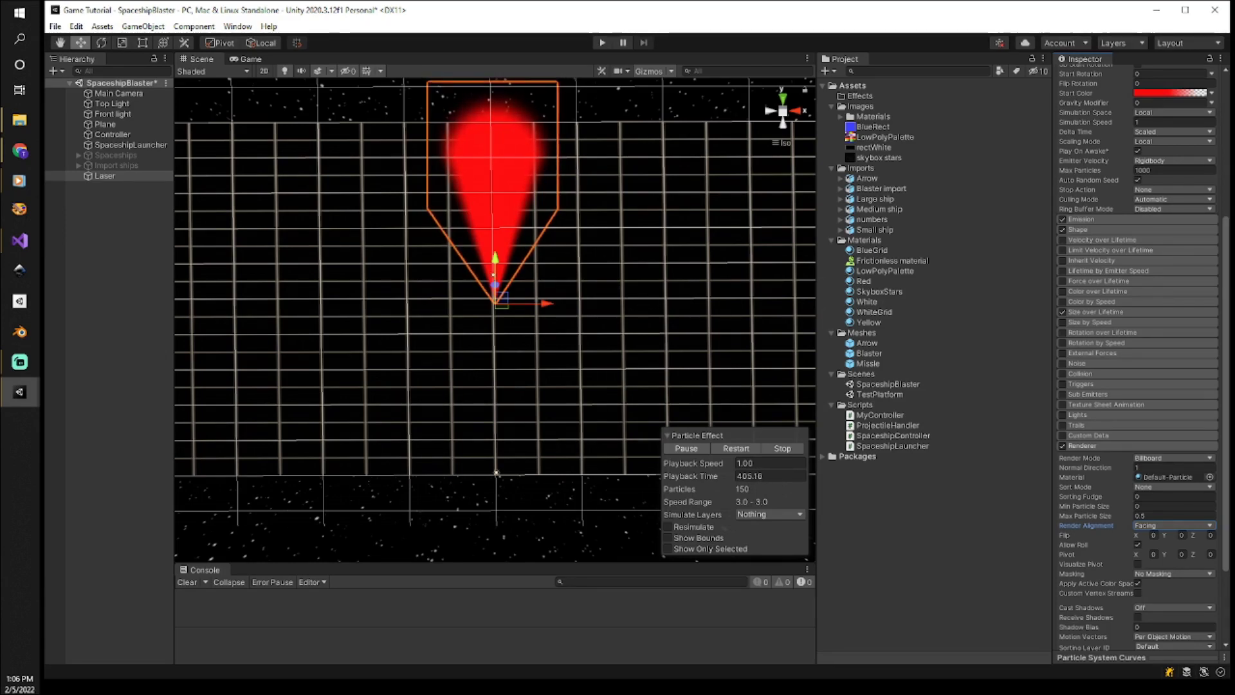
Set the Laser object's transform scale to 0.1 on X, 0.01 on Y and 0.1 on Z.
scroll(1225, 301, "up", 5)
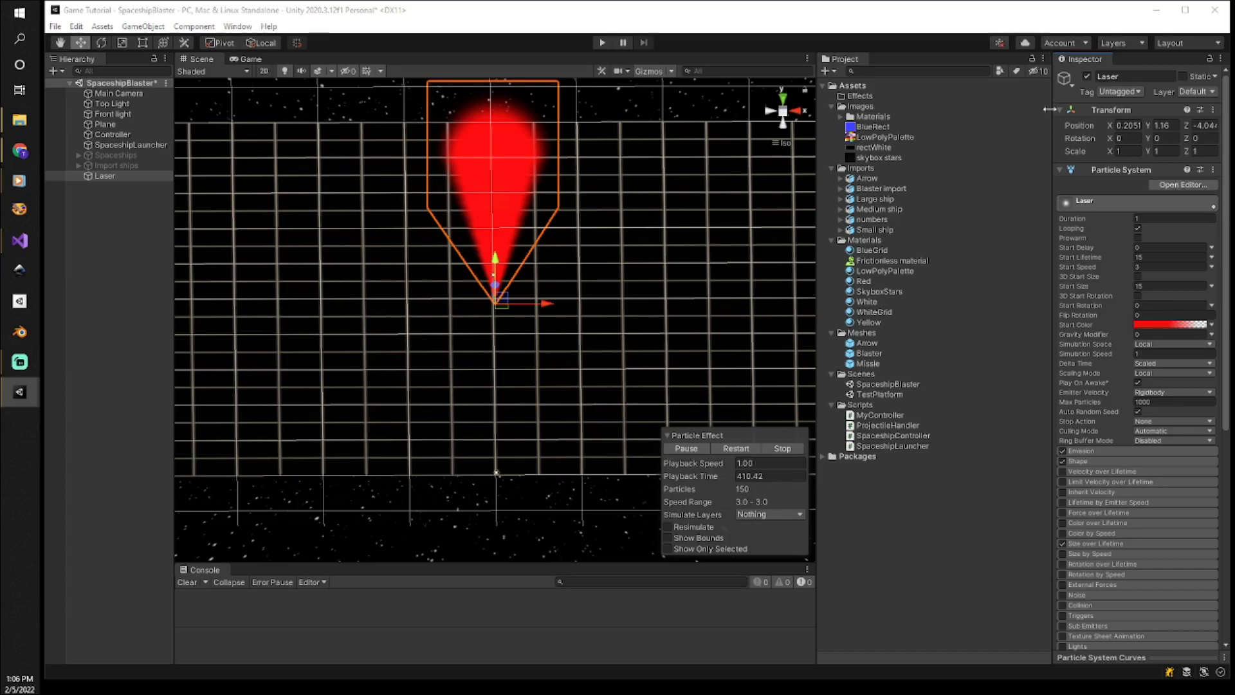
left_click(1126, 151)
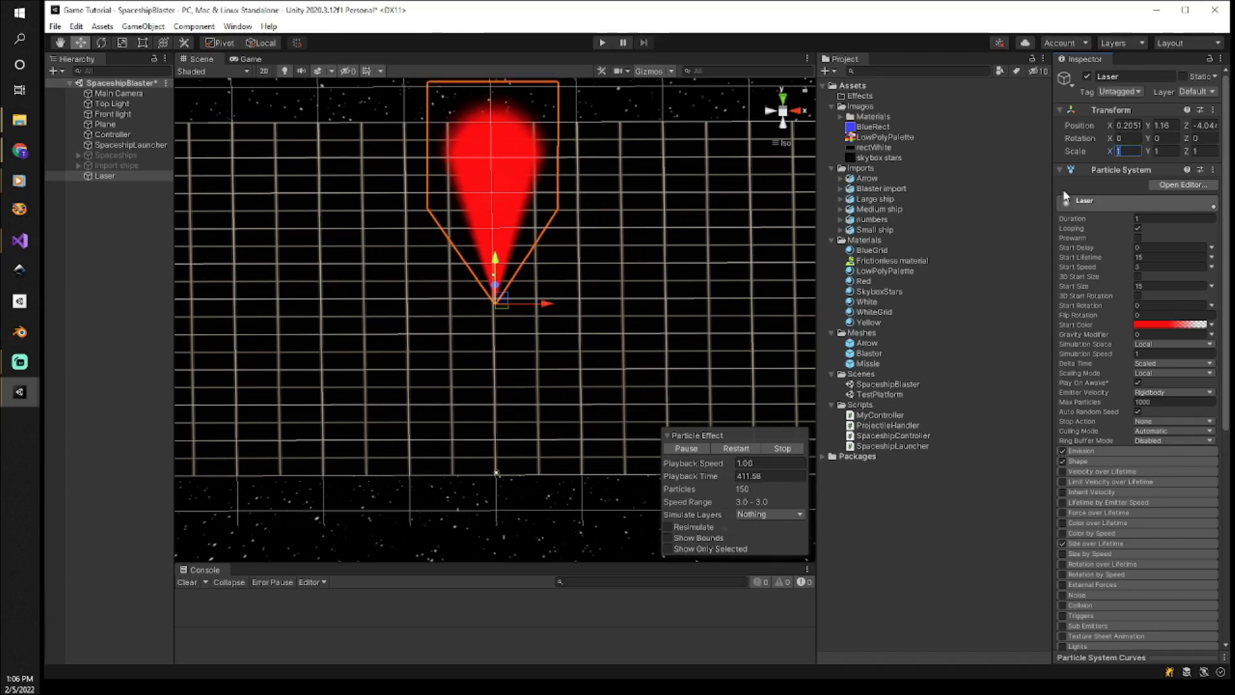
type(".1")
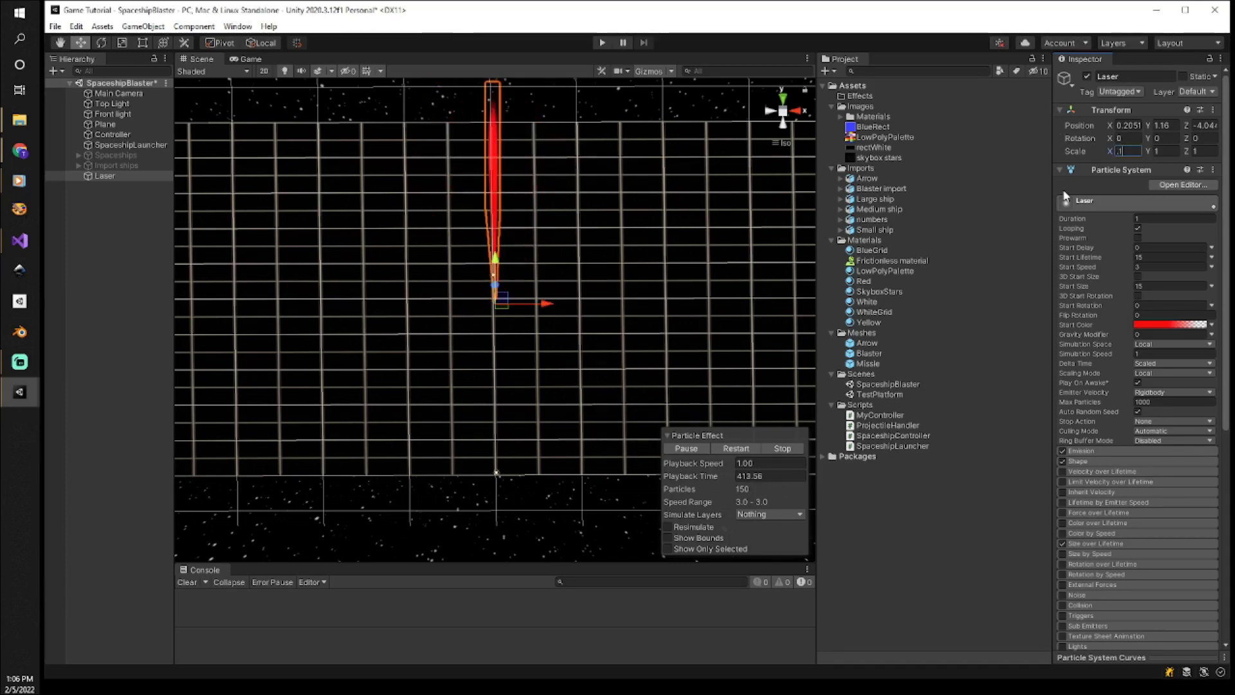
left_click(1164, 151)
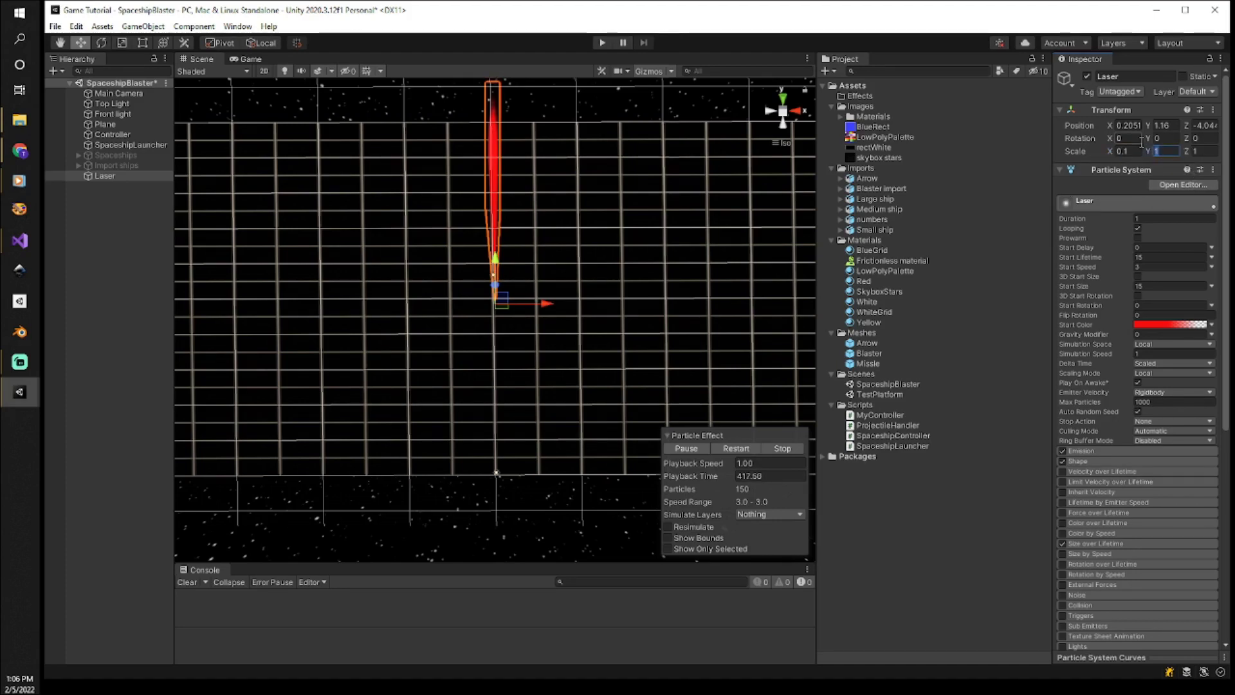
type("0.01")
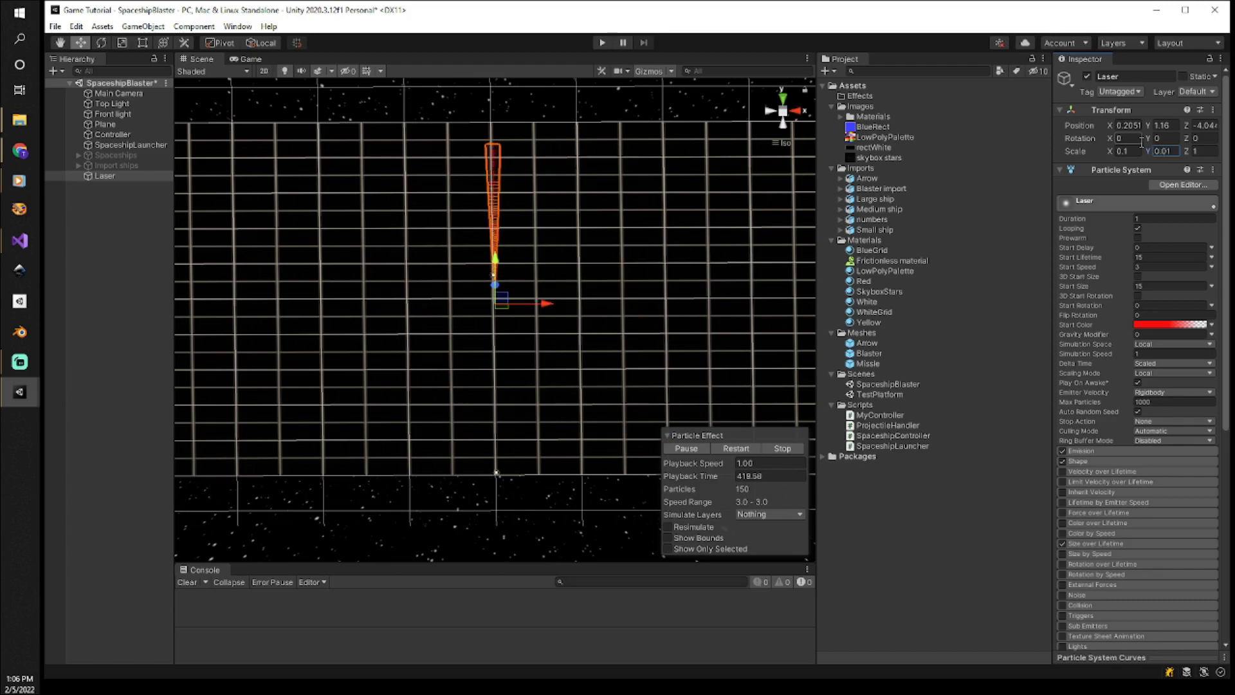
key("Tab")
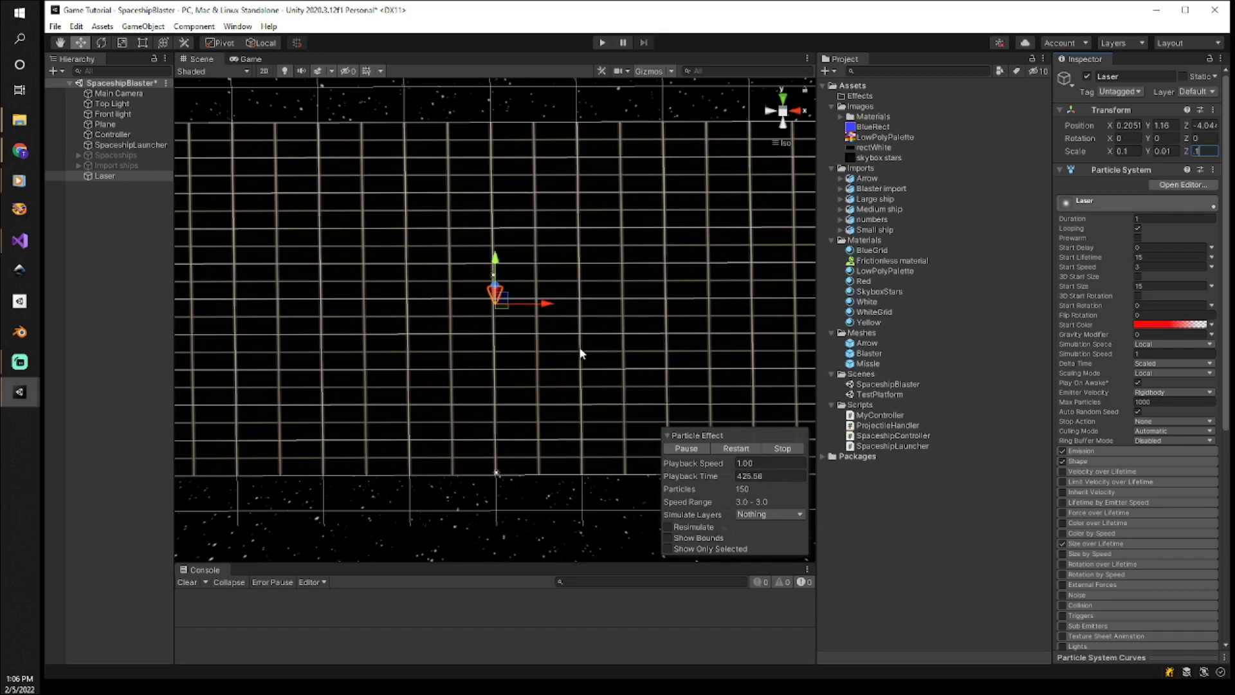
Set the Laser object's Y rotation to 90 and check the beam's shape in the scene.
scroll(574, 355, "up", 1)
scroll(574, 355, "up", 5)
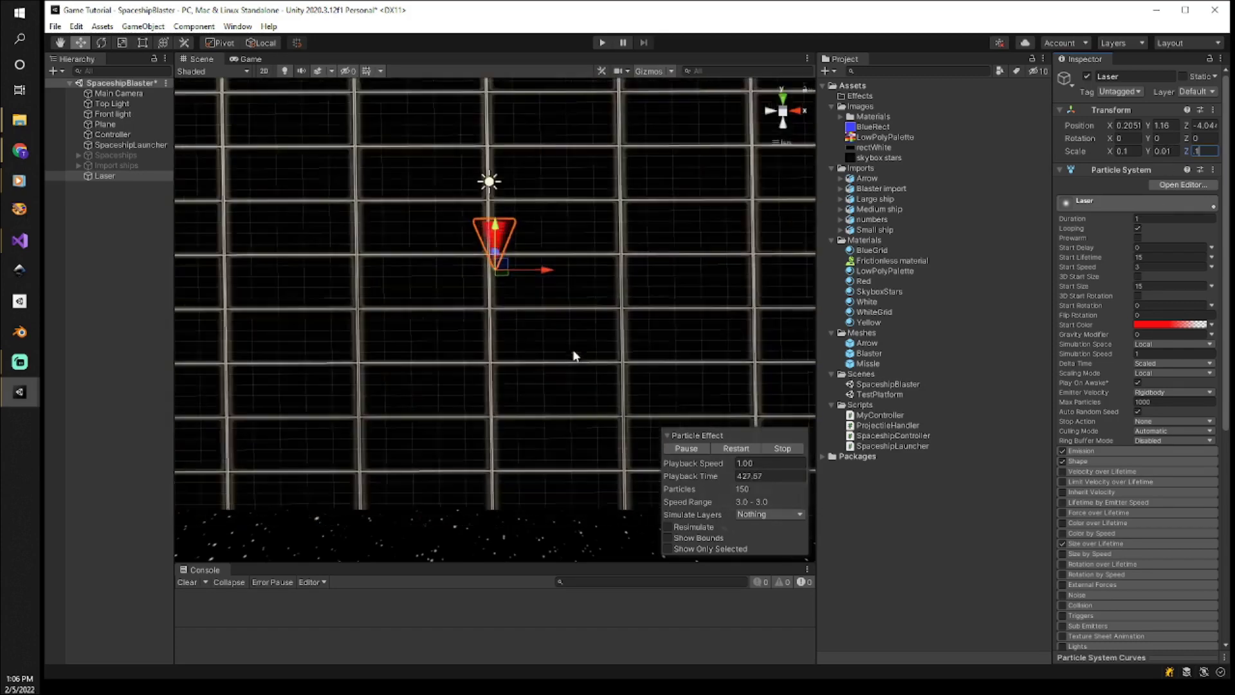
scroll(575, 356, "up", 5)
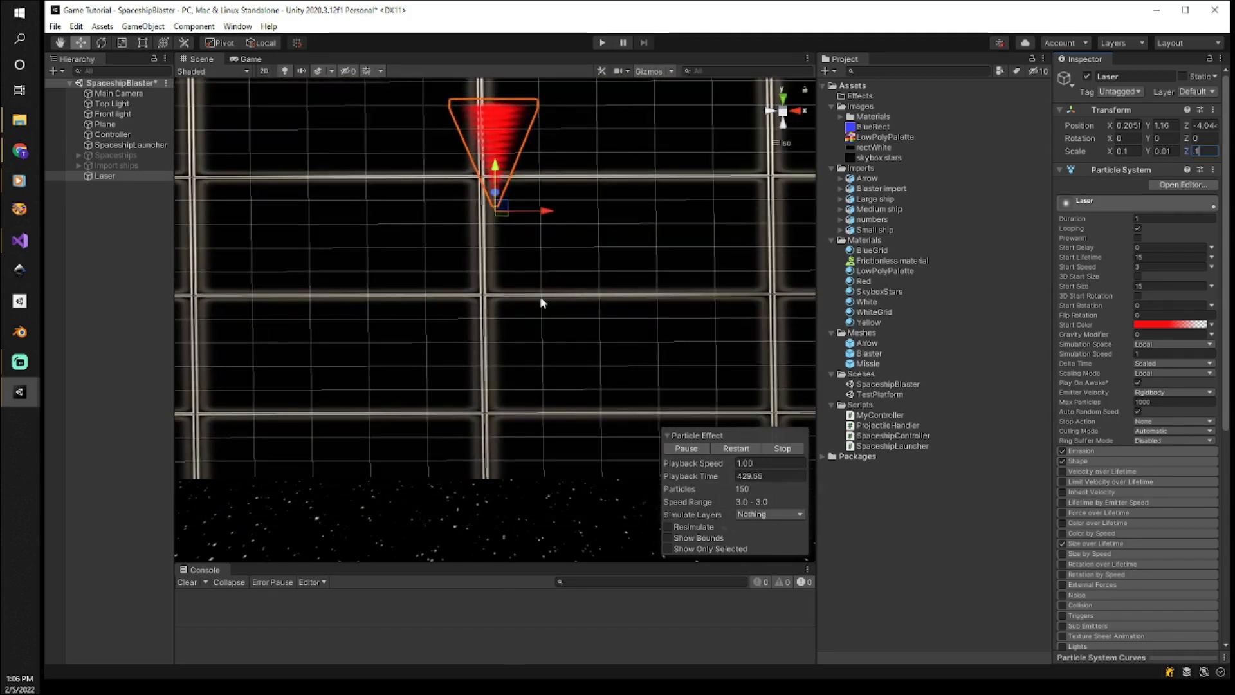
middle_click_drag(537, 311, 537, 386)
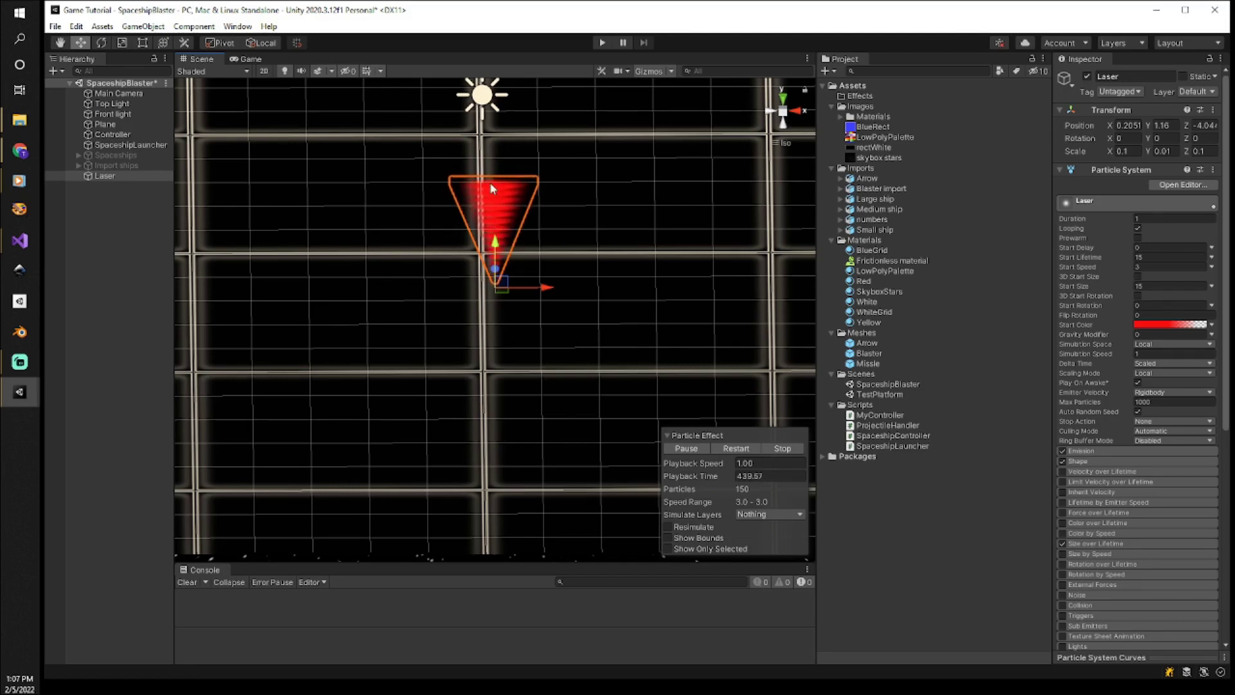
left_click(1165, 138)
type("90")
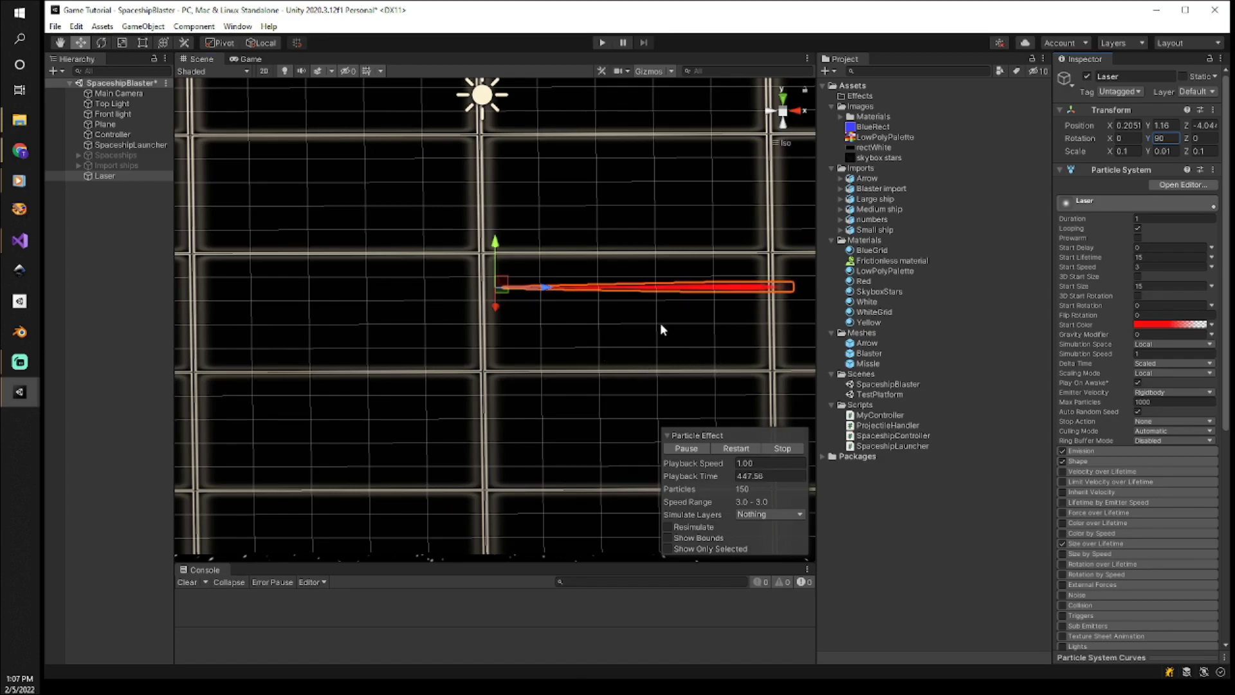
middle_click_drag(660, 323, 604, 322)
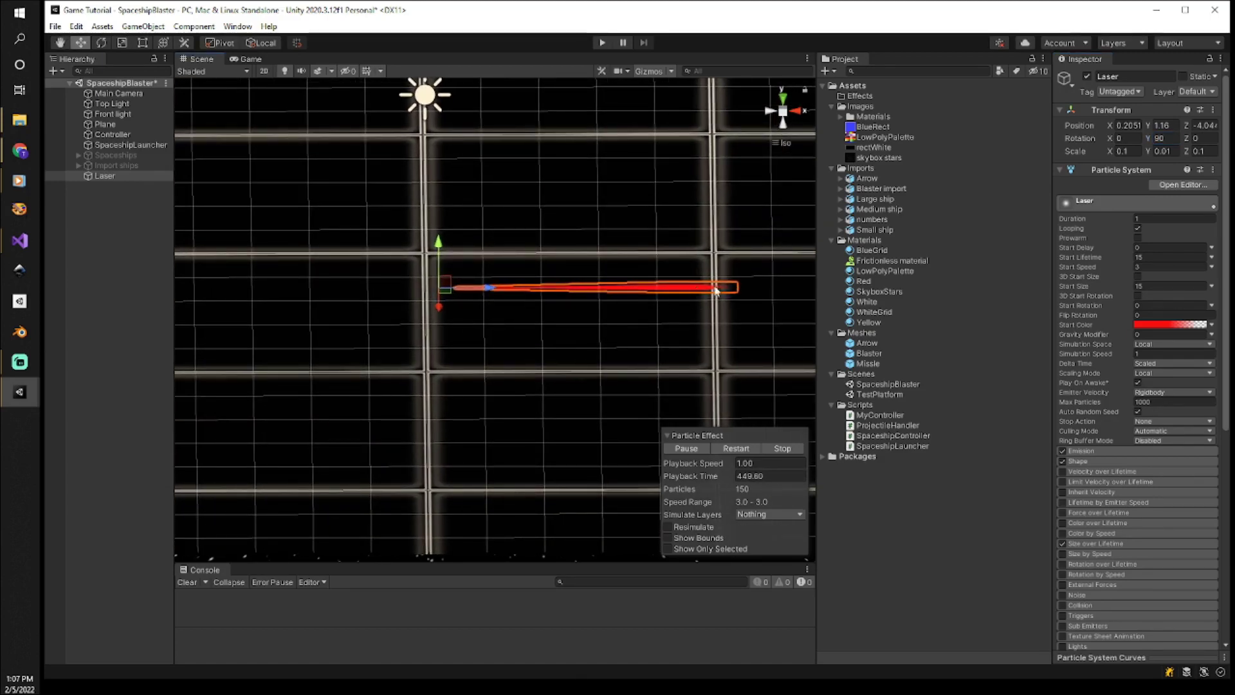
scroll(700, 360, "up", 5)
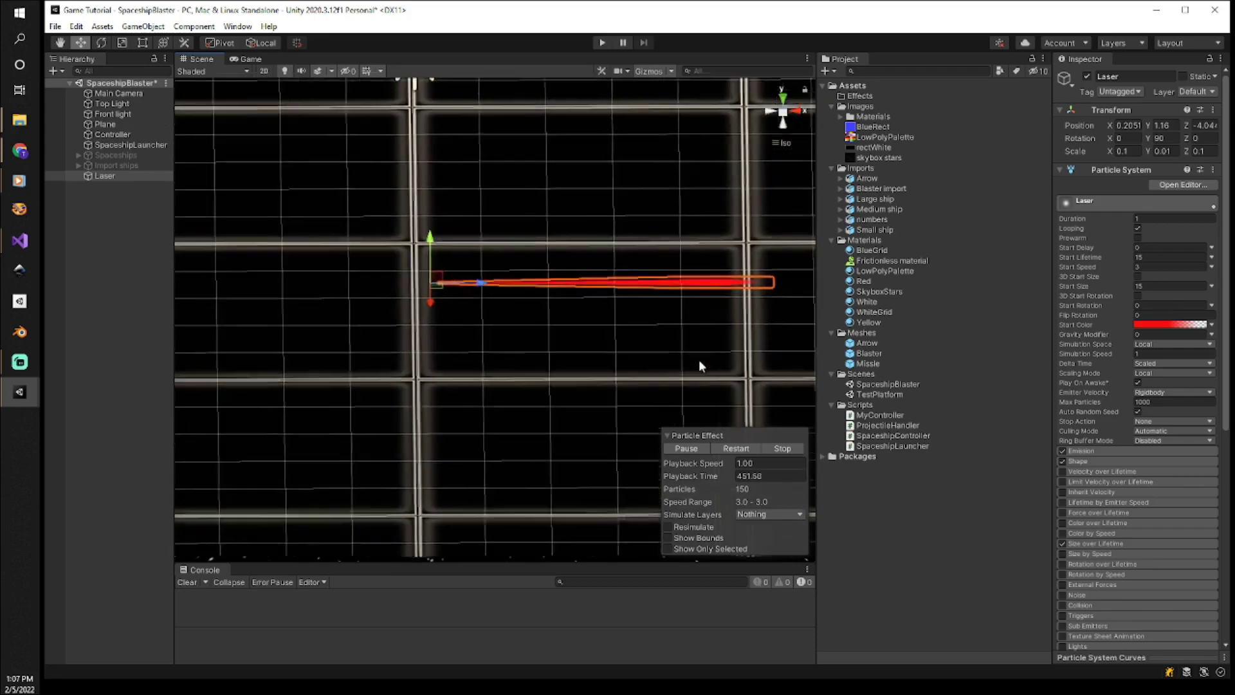
scroll(638, 359, "down", 4)
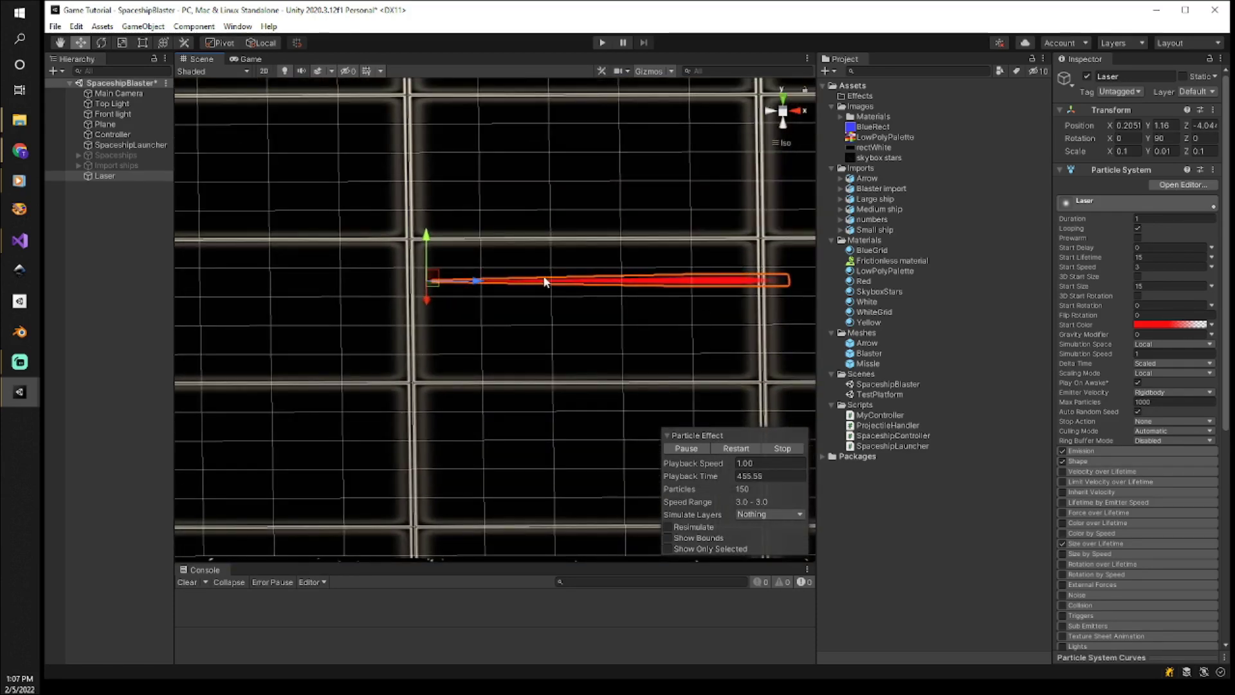
scroll(705, 338, "down", 5)
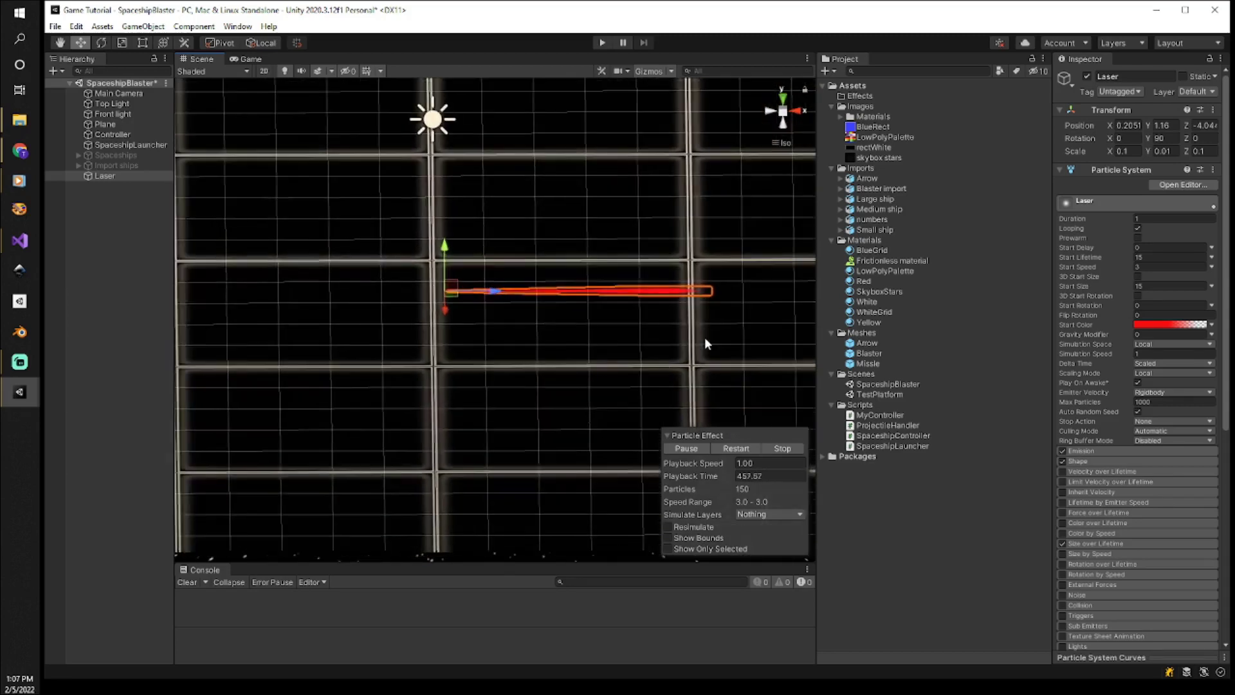
scroll(704, 337, "down", 3)
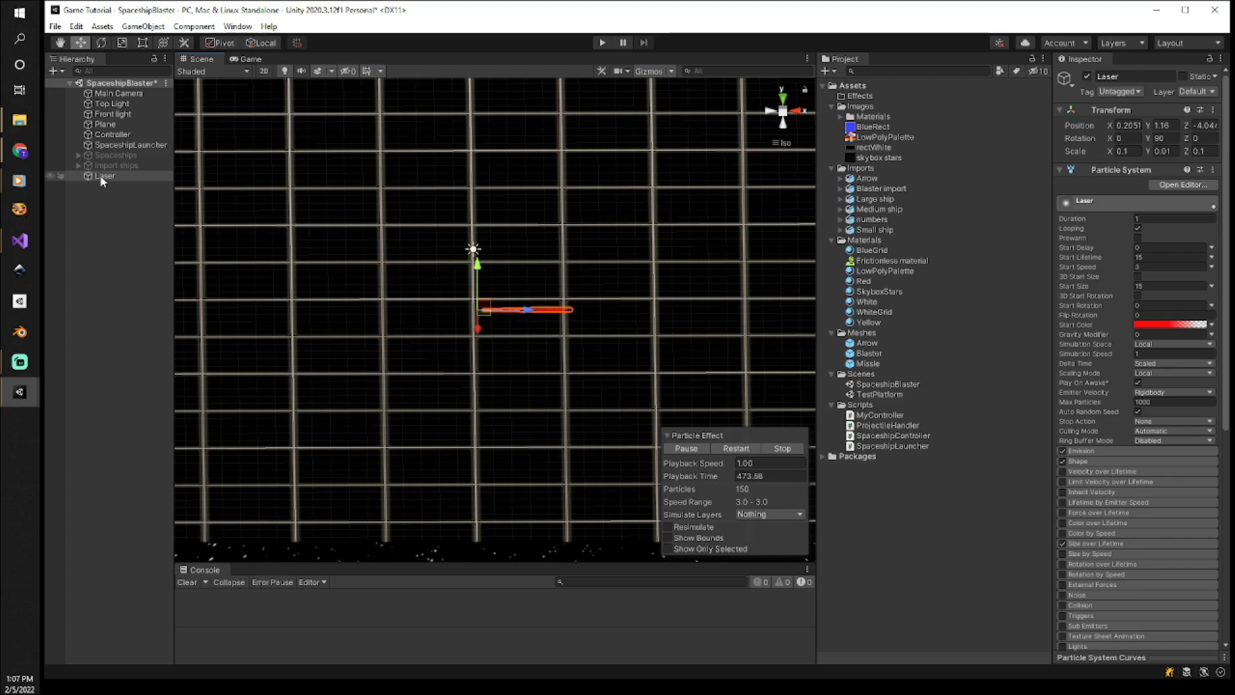
Create a new folder named Effects in the project's Assets.
left_click(908, 511)
right_click(908, 510)
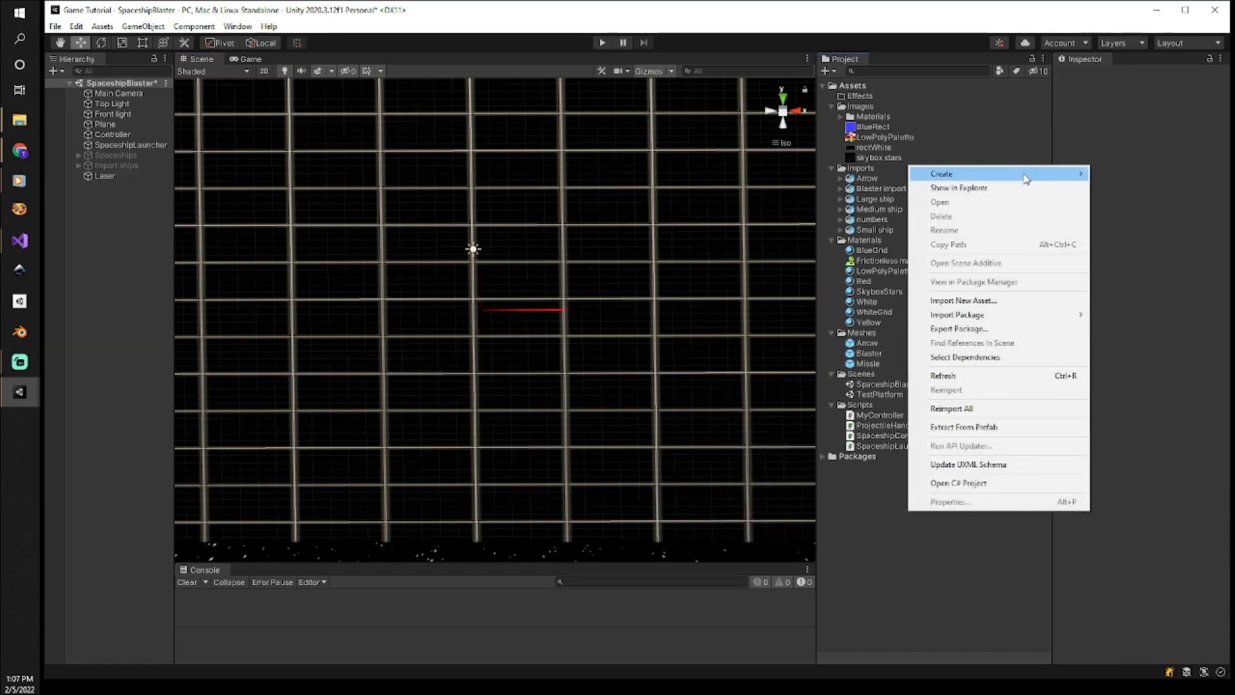
mouse_move(1029, 175)
left_click(866, 175)
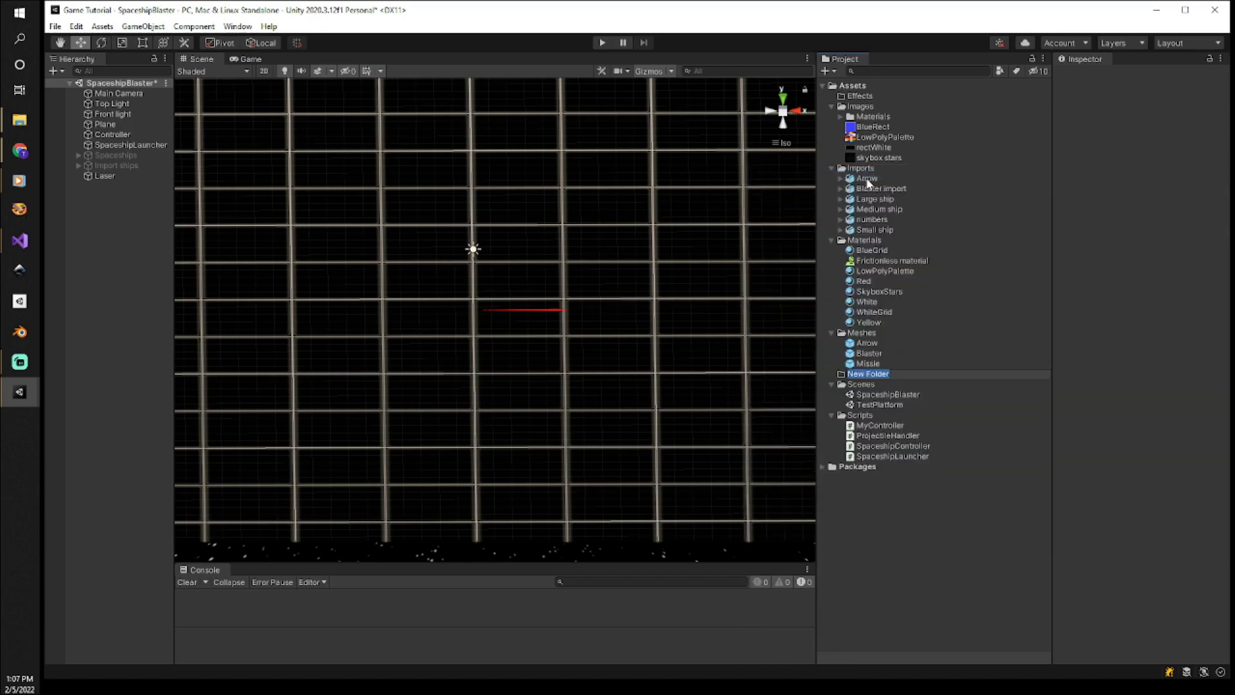
type("Effects")
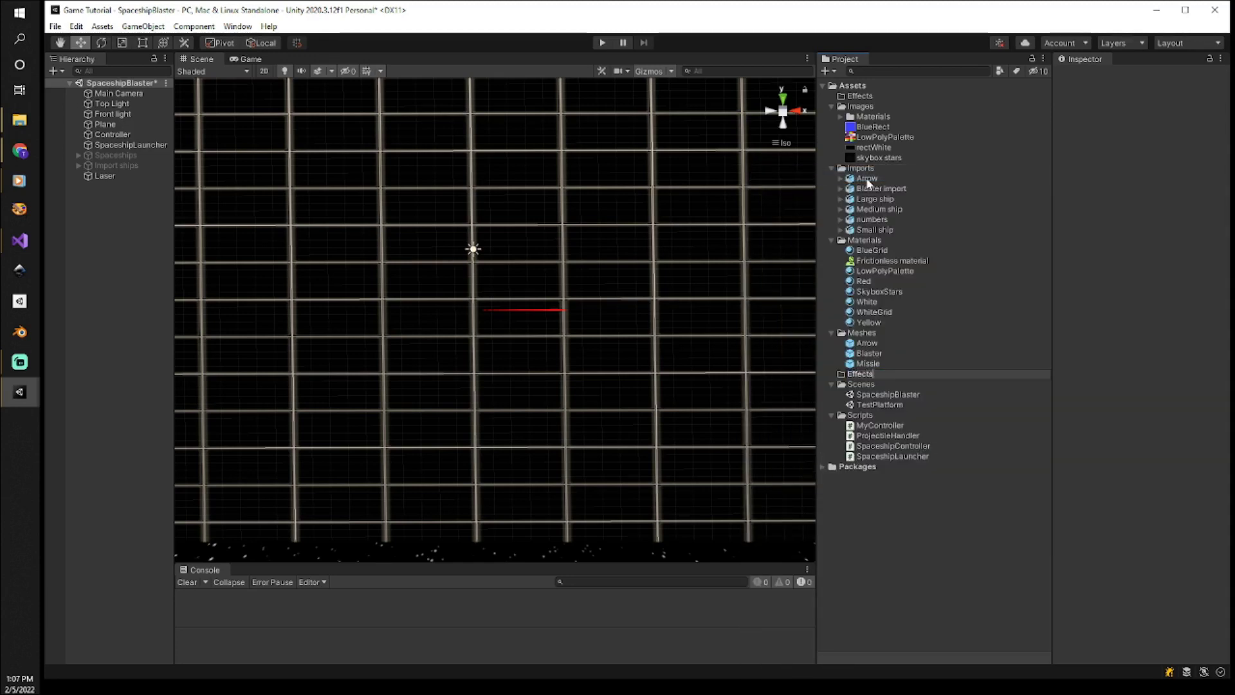
key("Return")
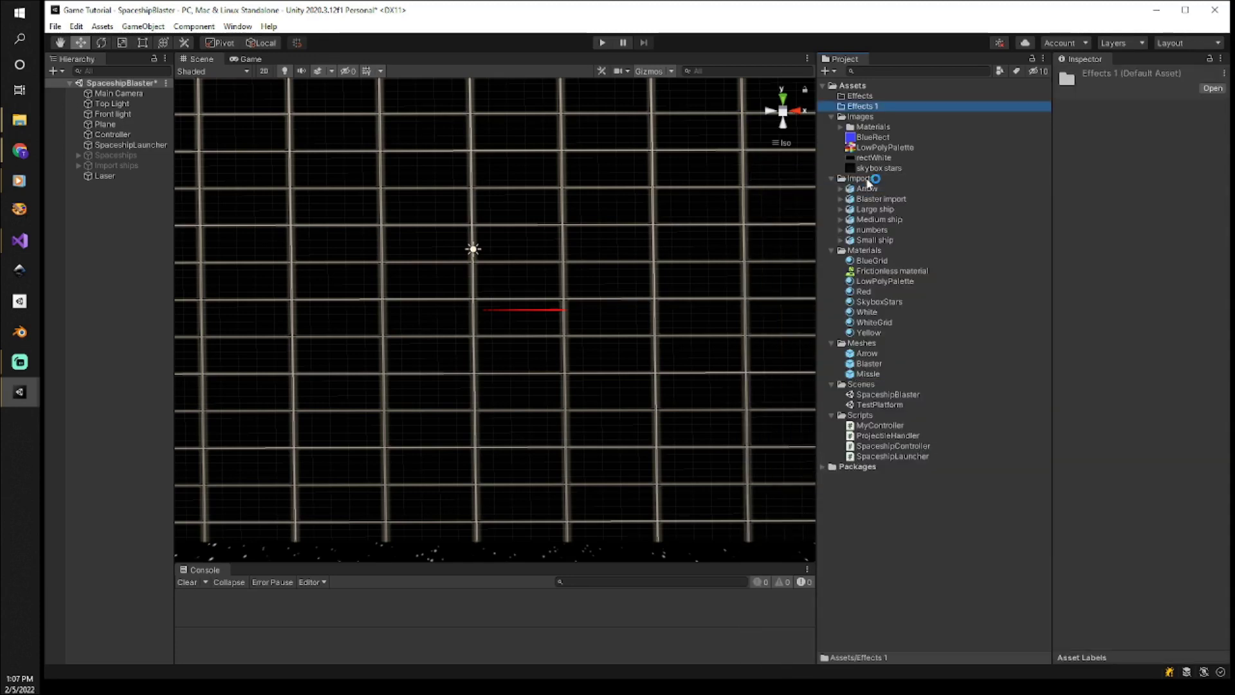
Delete the duplicate Effects 1 folder from the project's Assets.
left_click(887, 107)
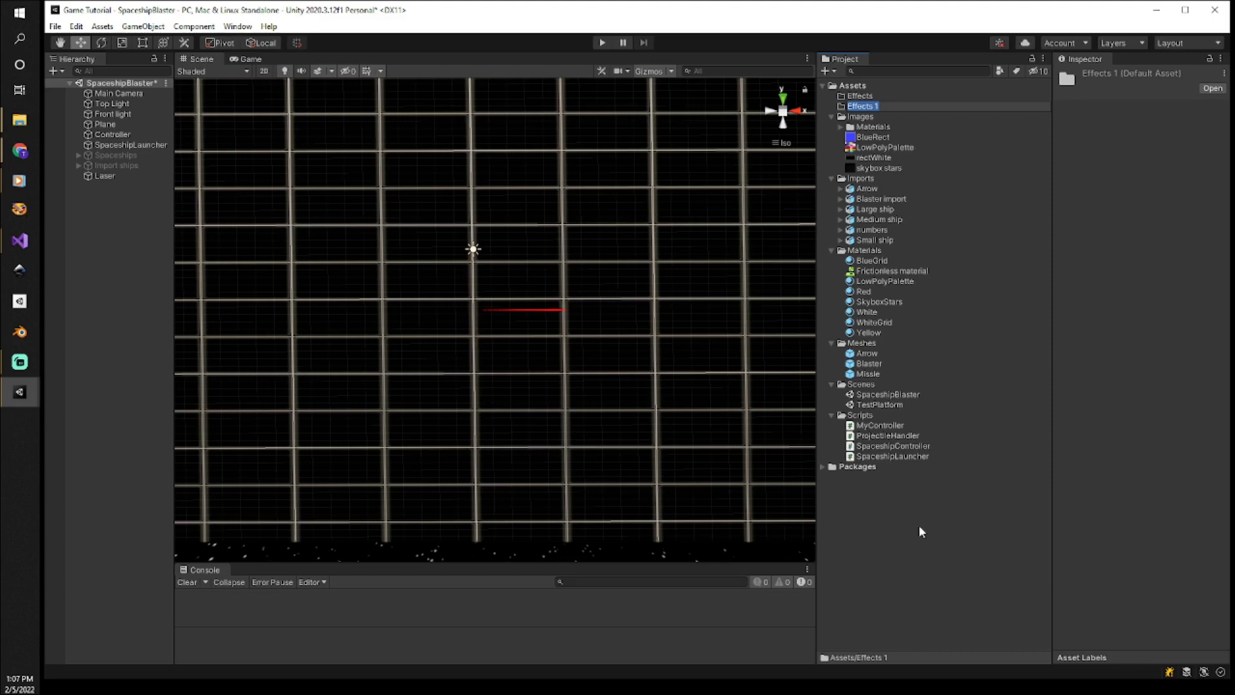
key("ctrl+z")
key("ctrl+z")
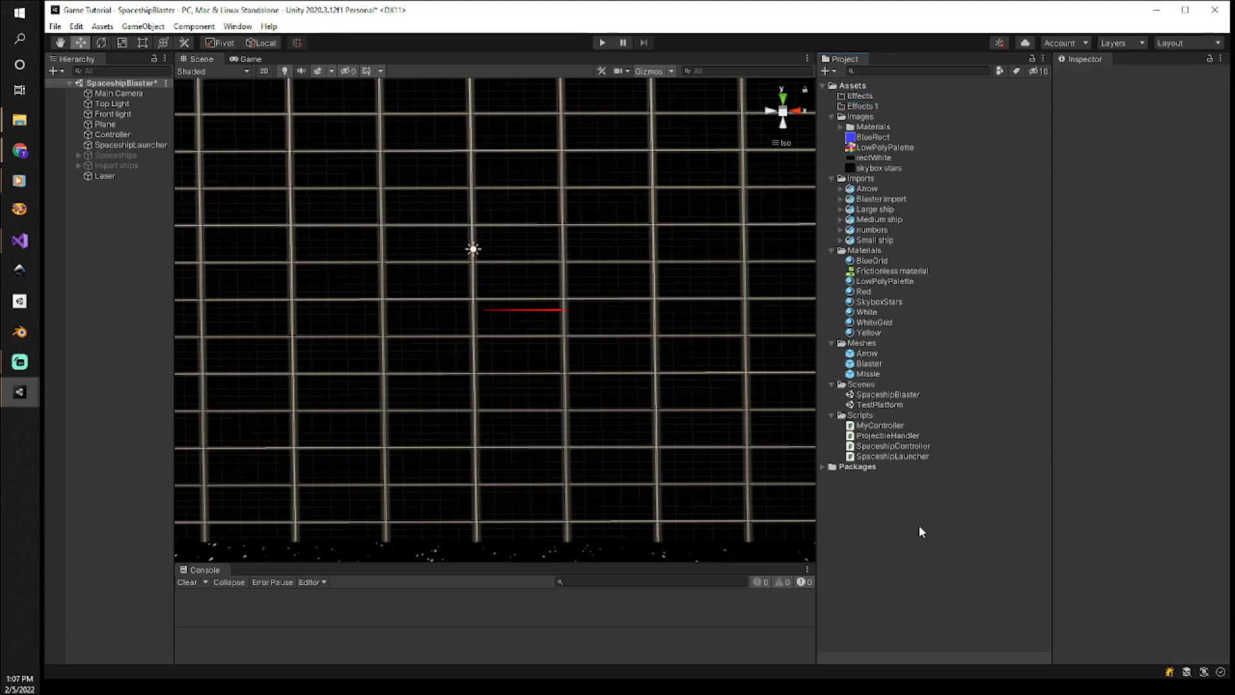
left_click(909, 569)
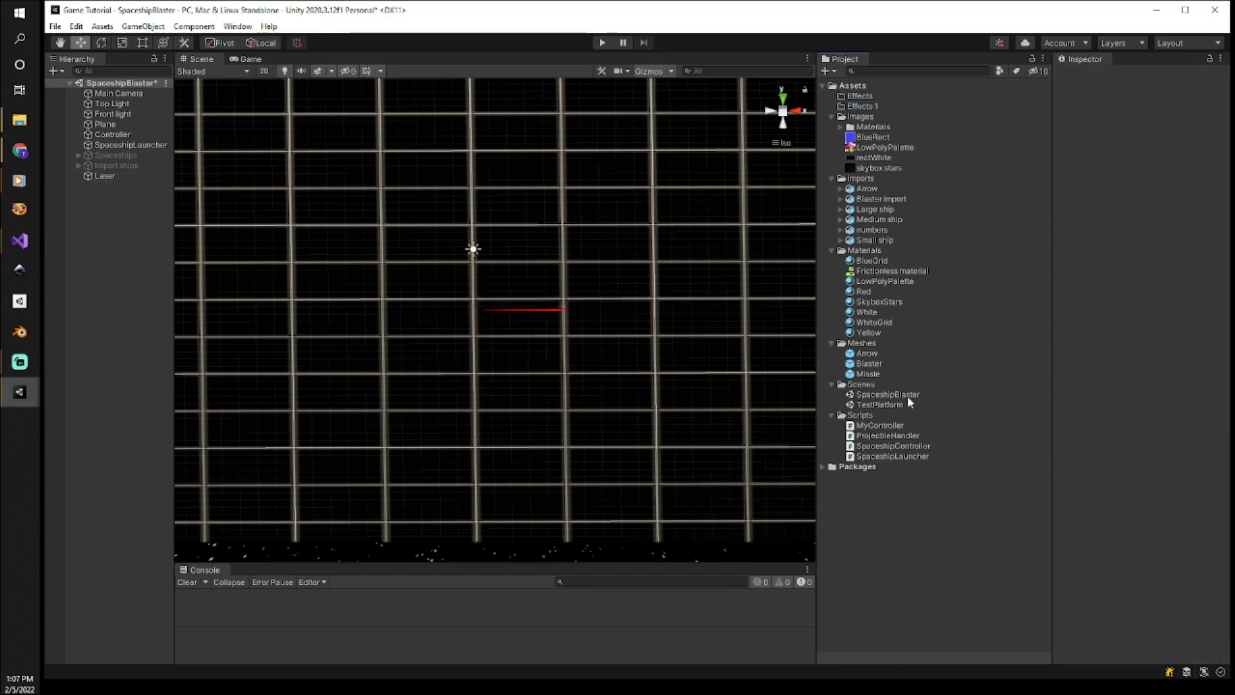
left_click(868, 106)
key("Delete")
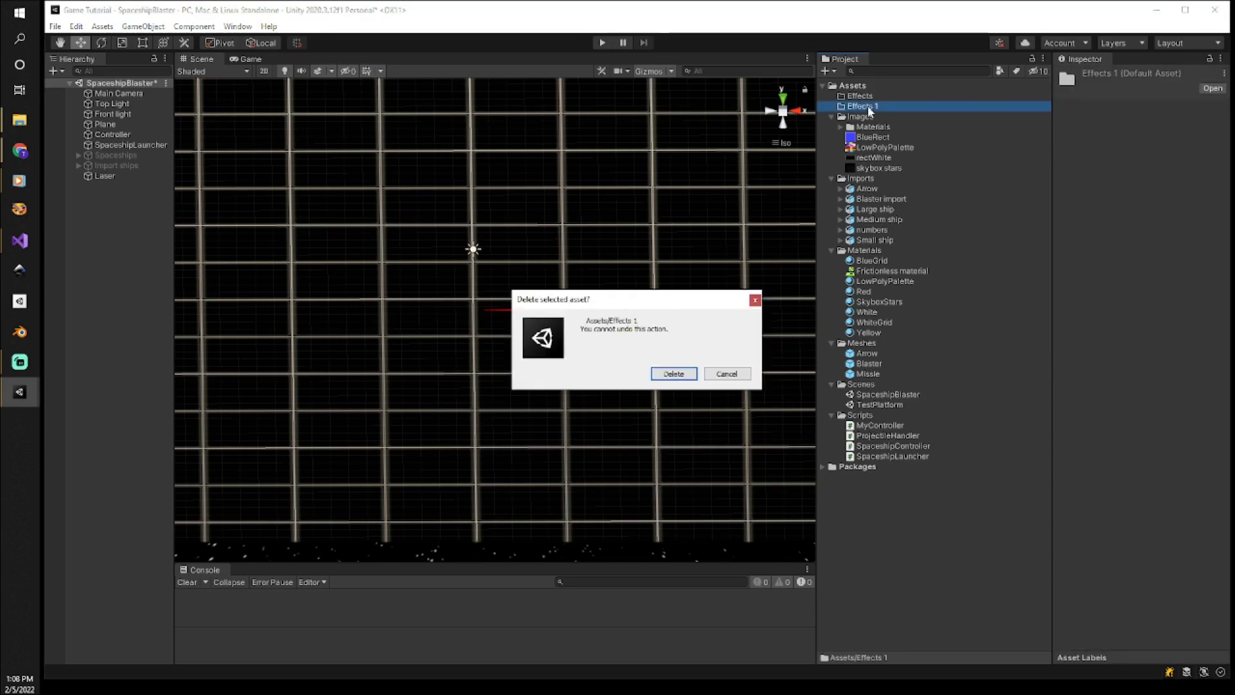
left_click(674, 374)
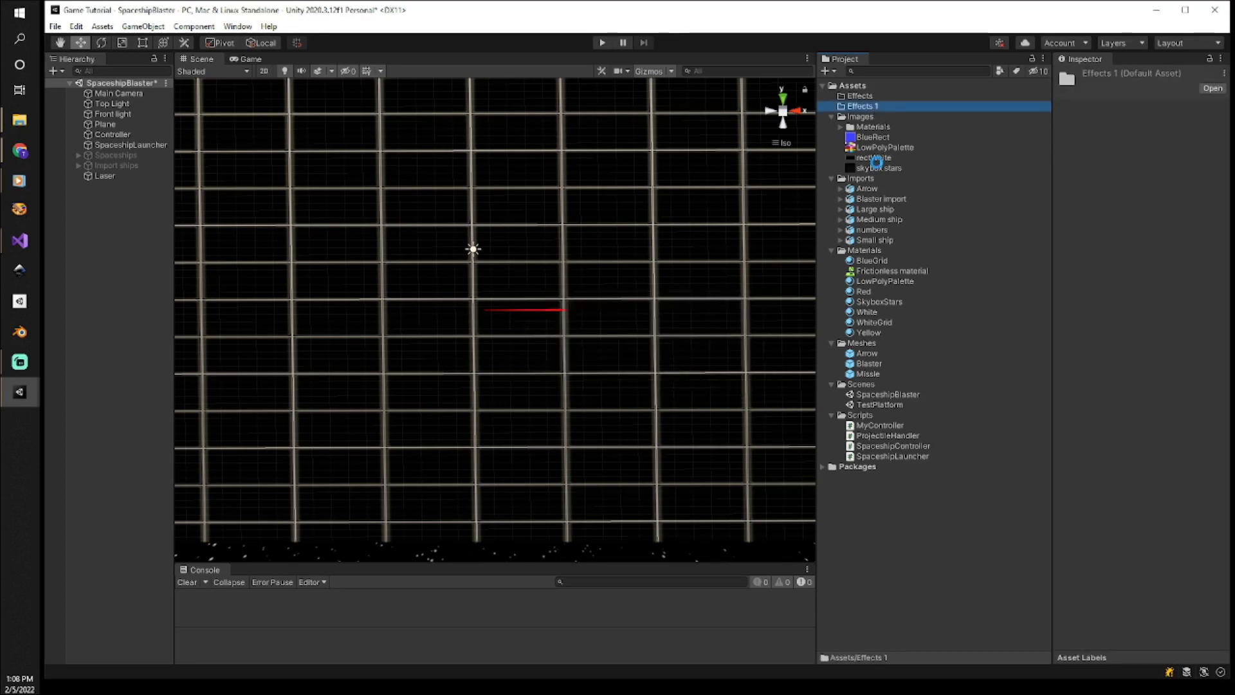
Save the Laser object as a prefab in the Effects folder and delete its instance from the scene.
left_click(881, 95)
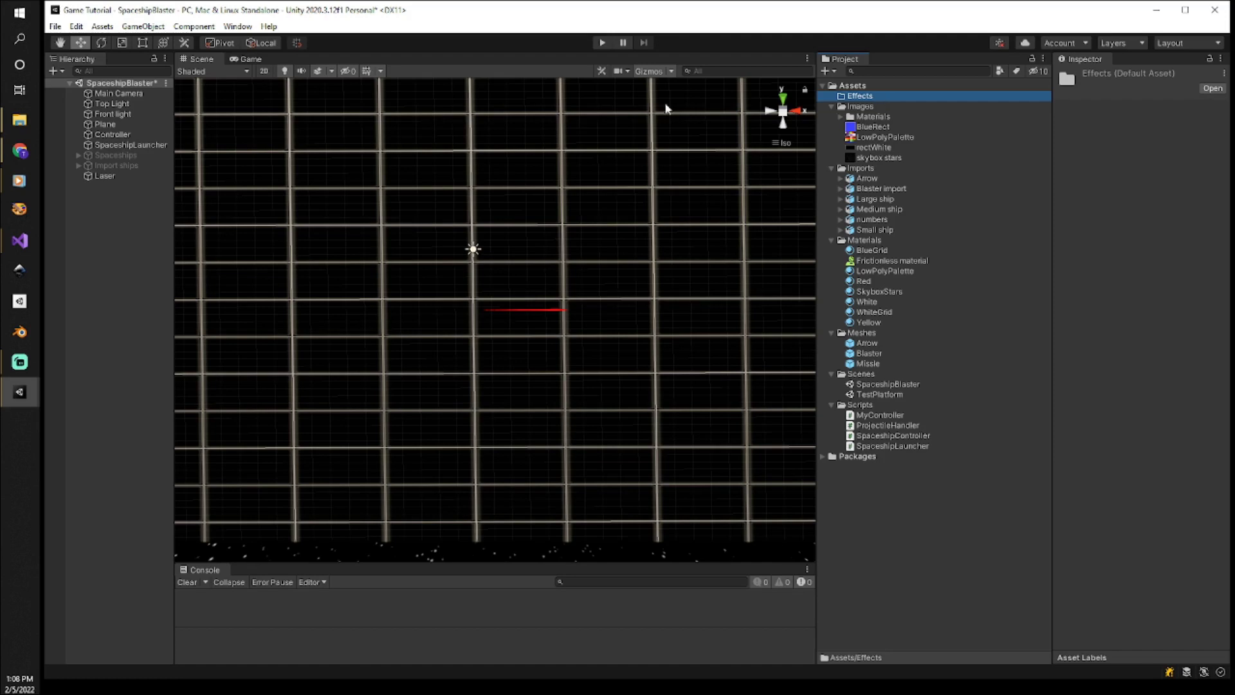
left_click_drag(668, 108, 888, 102)
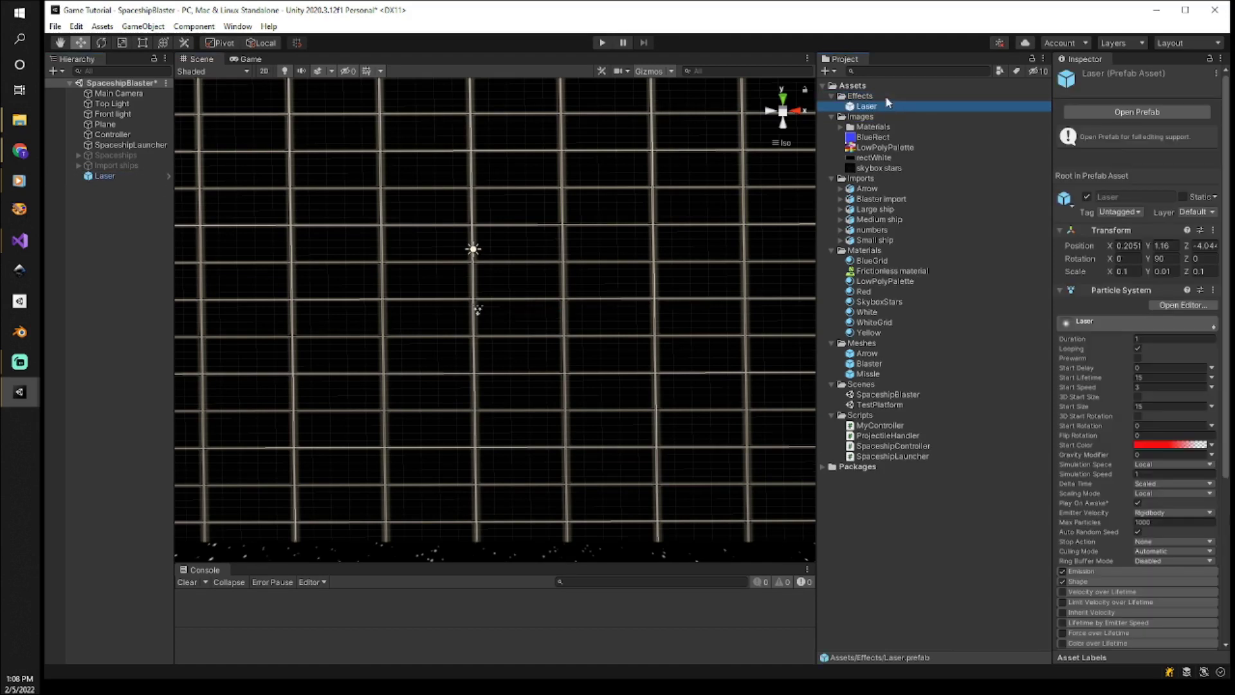
left_click(95, 176)
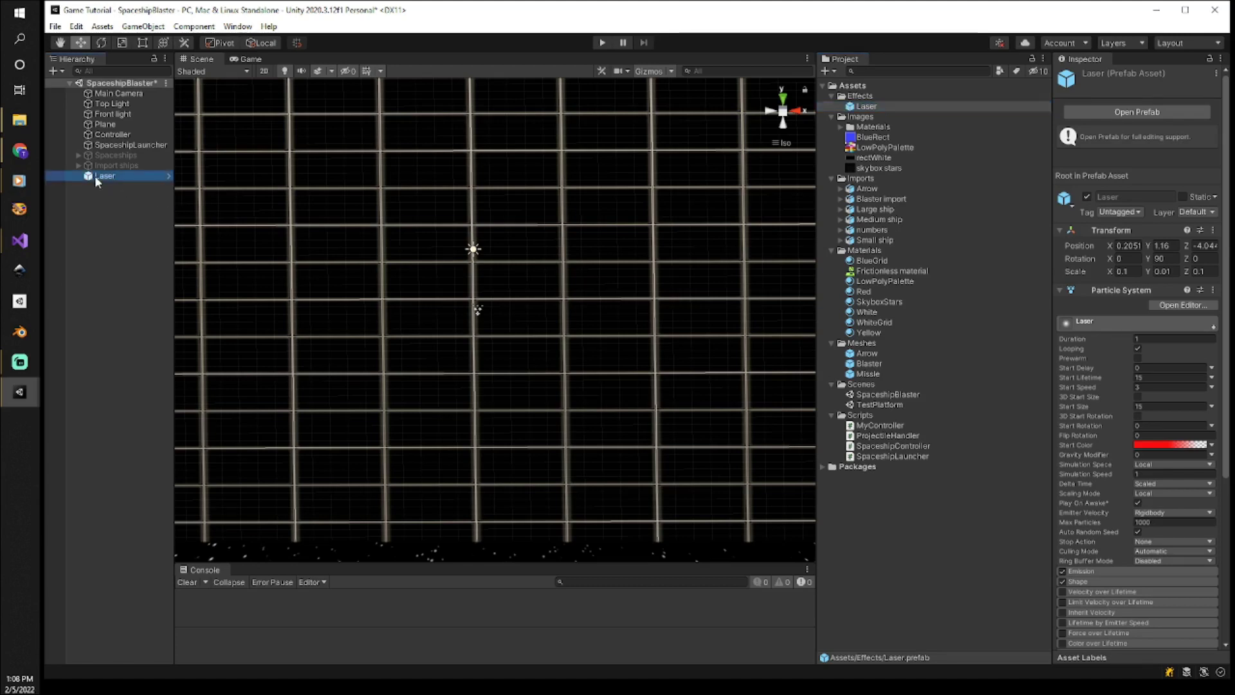
key("Delete")
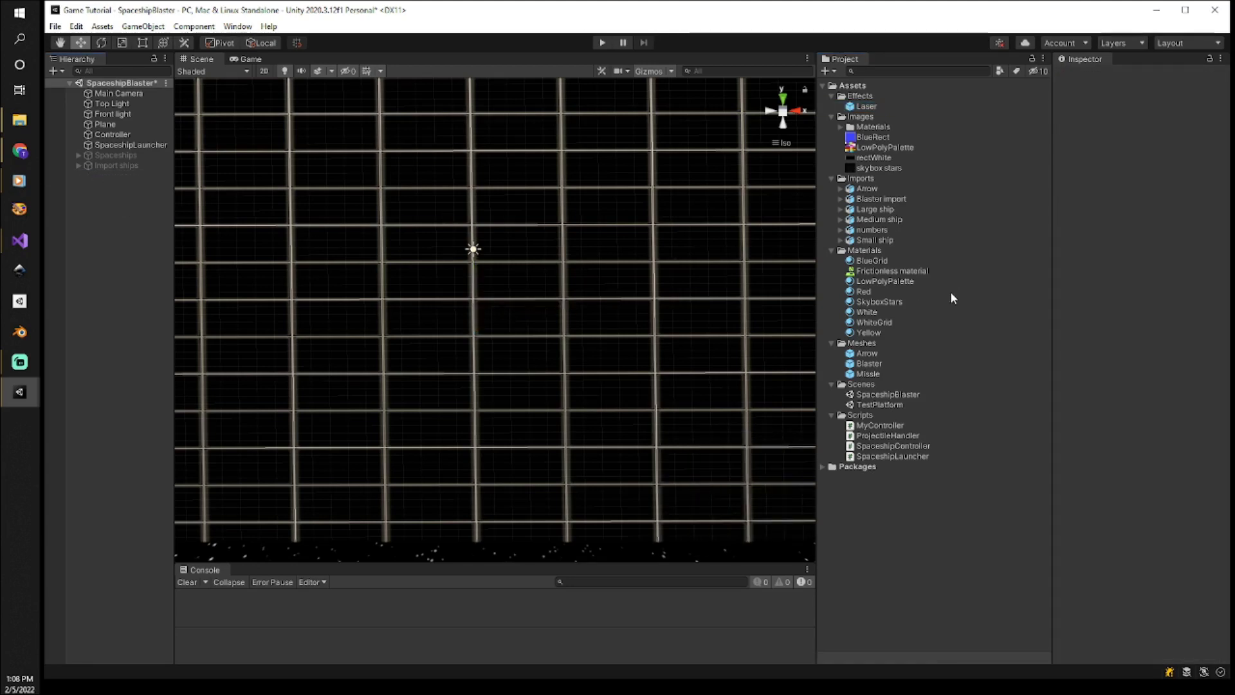
Assign the Laser prefab as the My Projectile Object of the Controller's My Controller script.
left_click(870, 364)
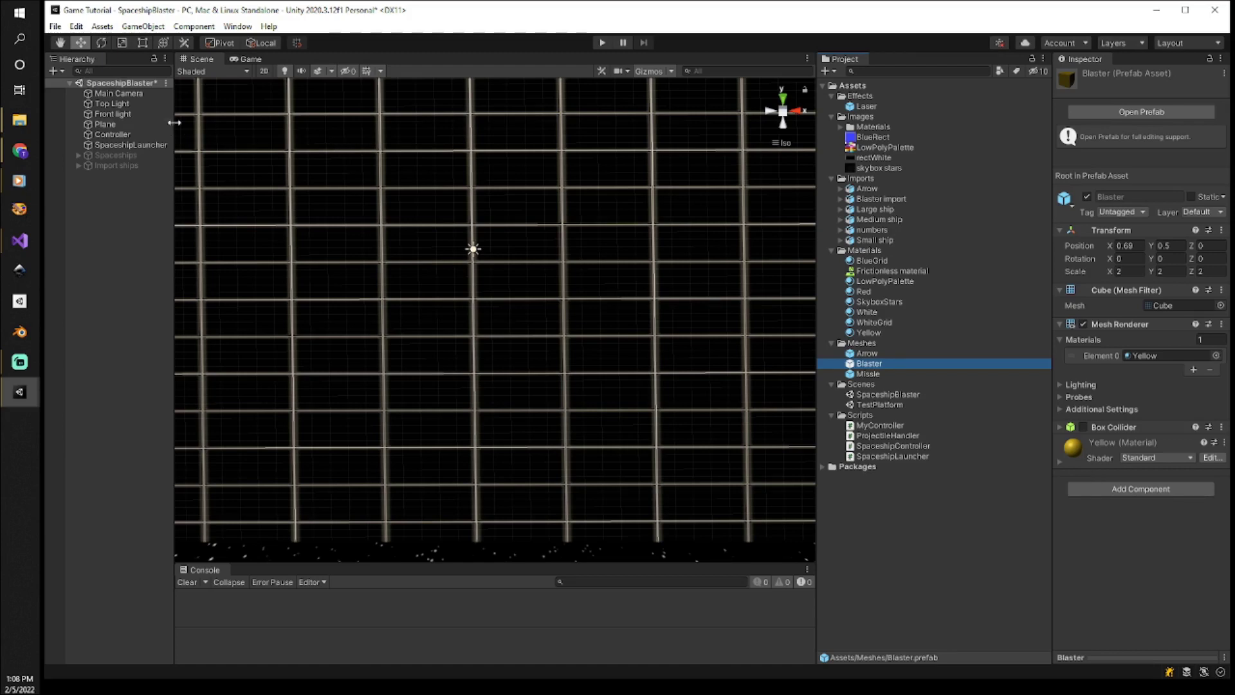
left_click(107, 136)
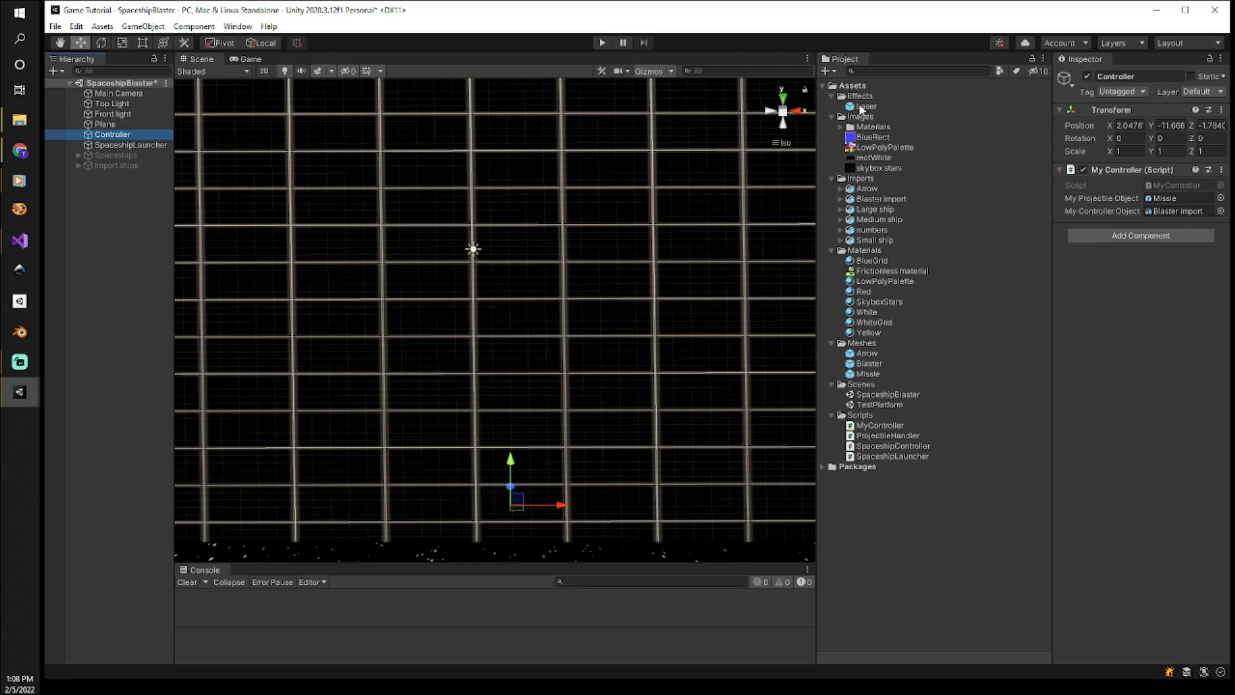
left_click_drag(861, 109, 1181, 208)
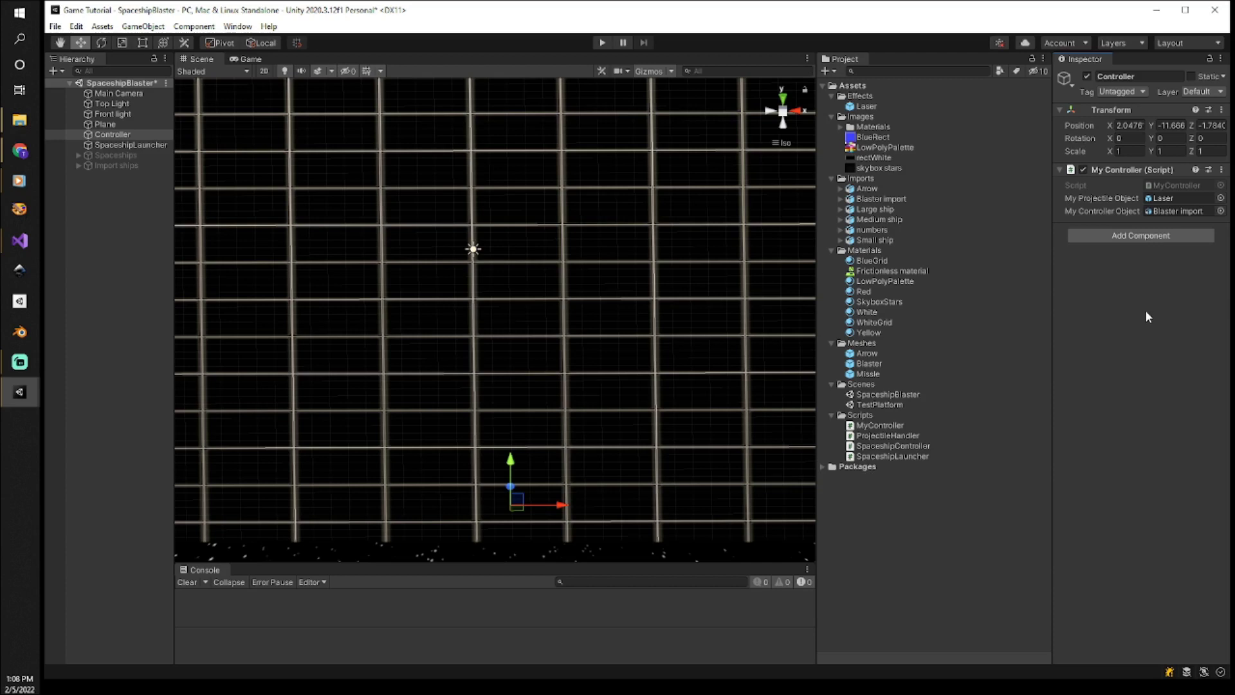
Run the game and steer the player's blaster left and right to test the Laser shots.
left_click(601, 43)
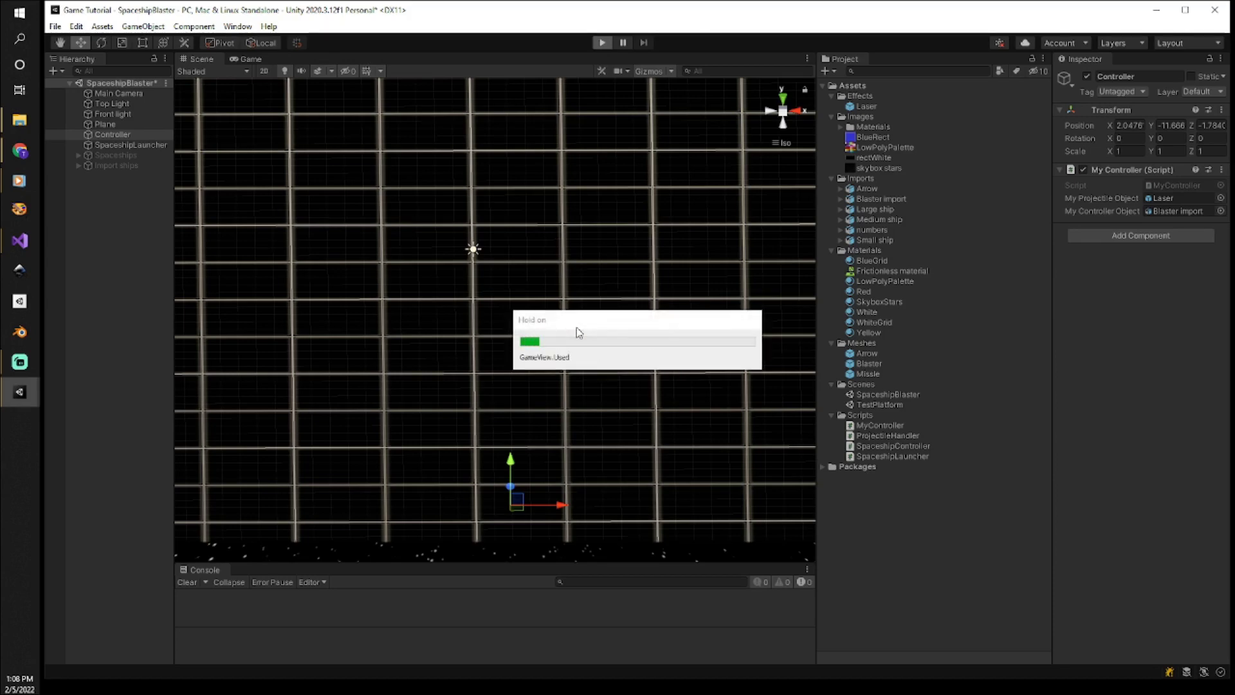
key("Left")
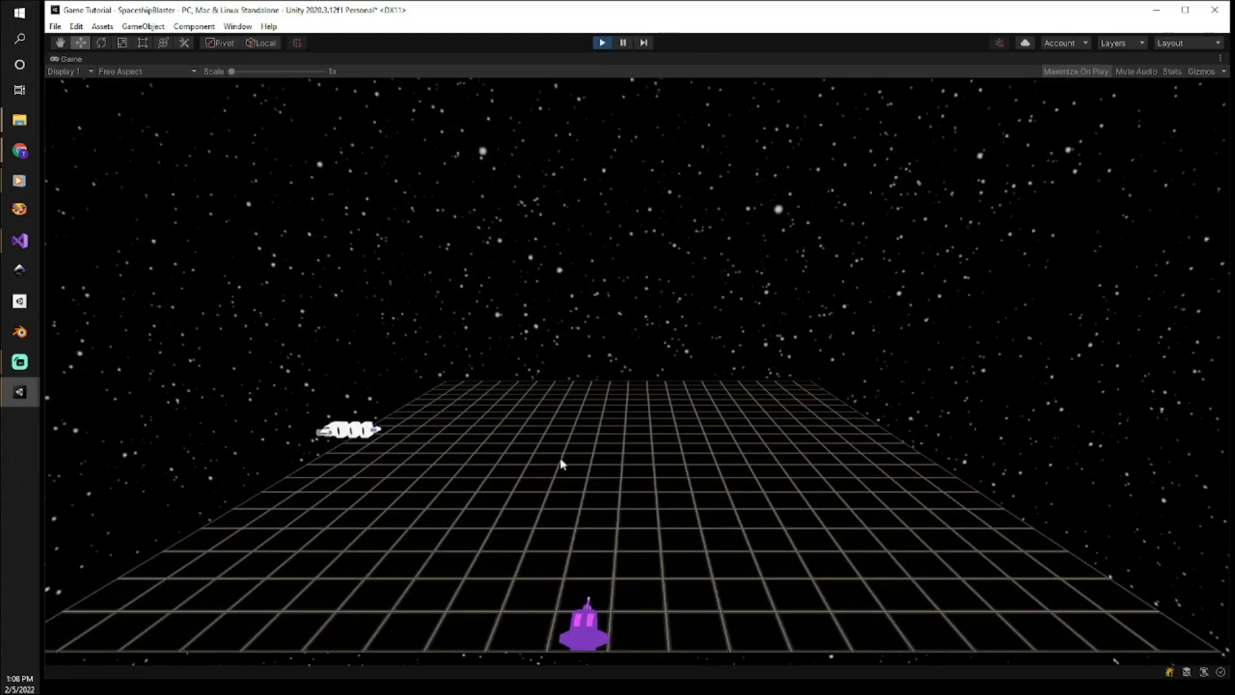
key("Right")
key("Left")
key("Right")
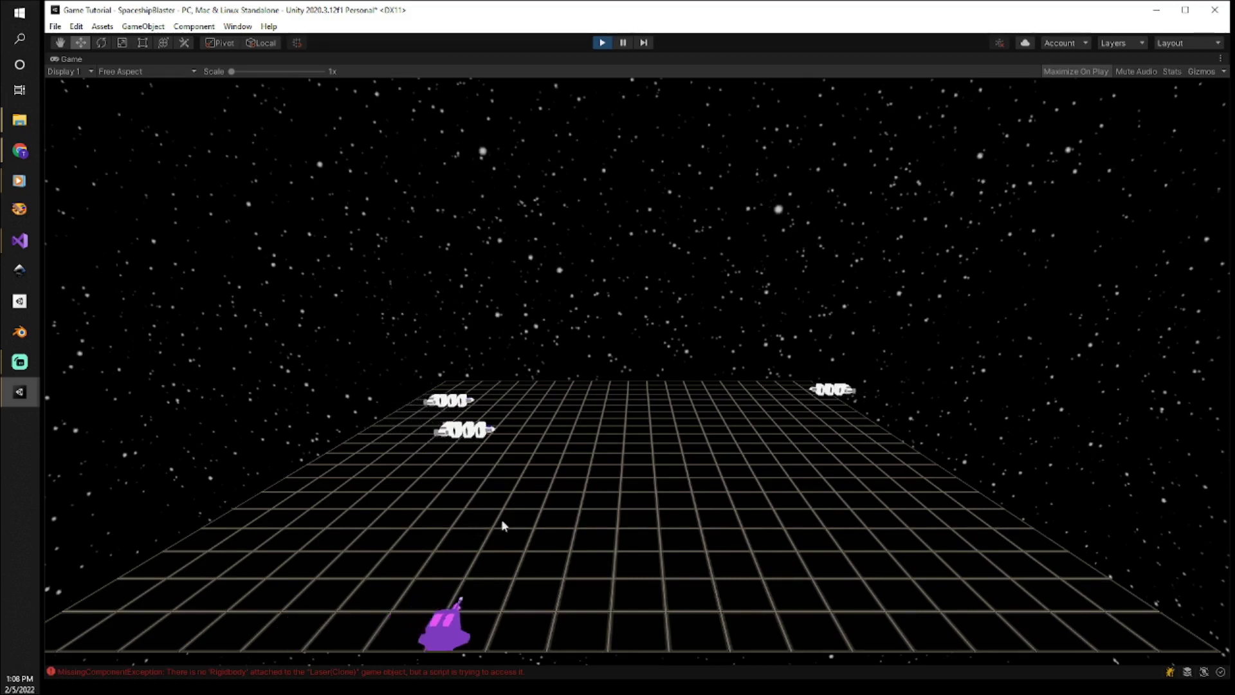
key("Right")
key("Right")
key("Right")
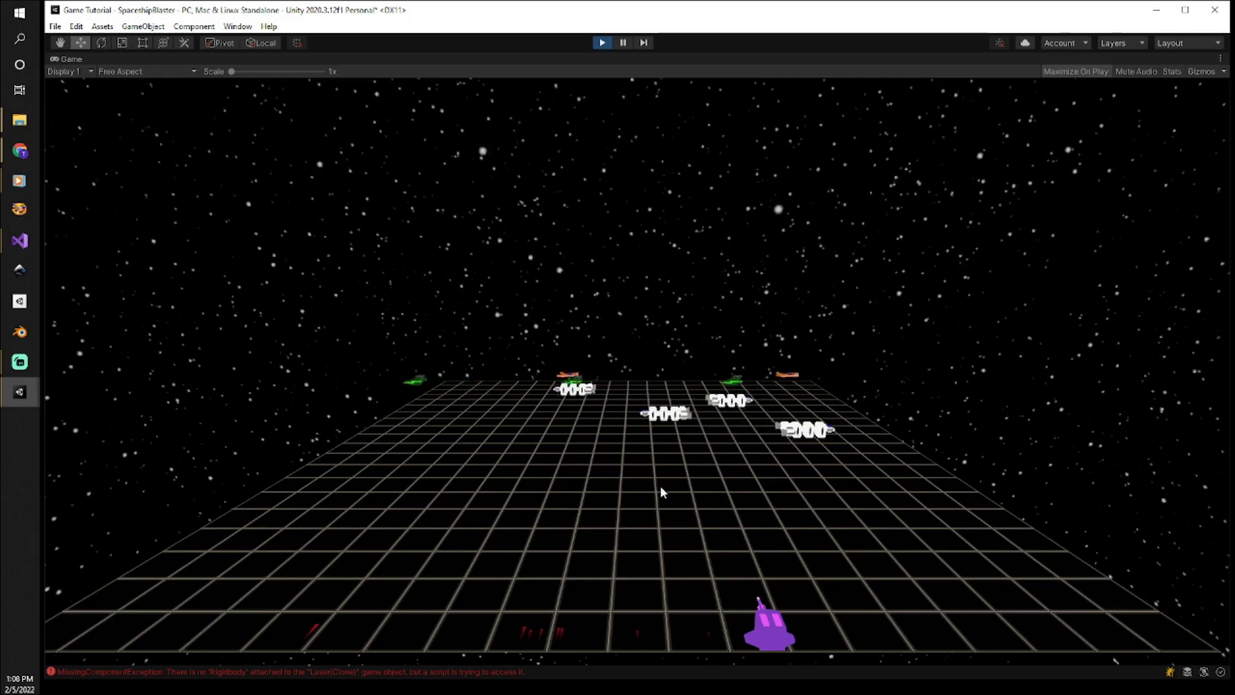
Steer the blaster left and right once more, and stop the test run of the game.
key("Left")
key("Right")
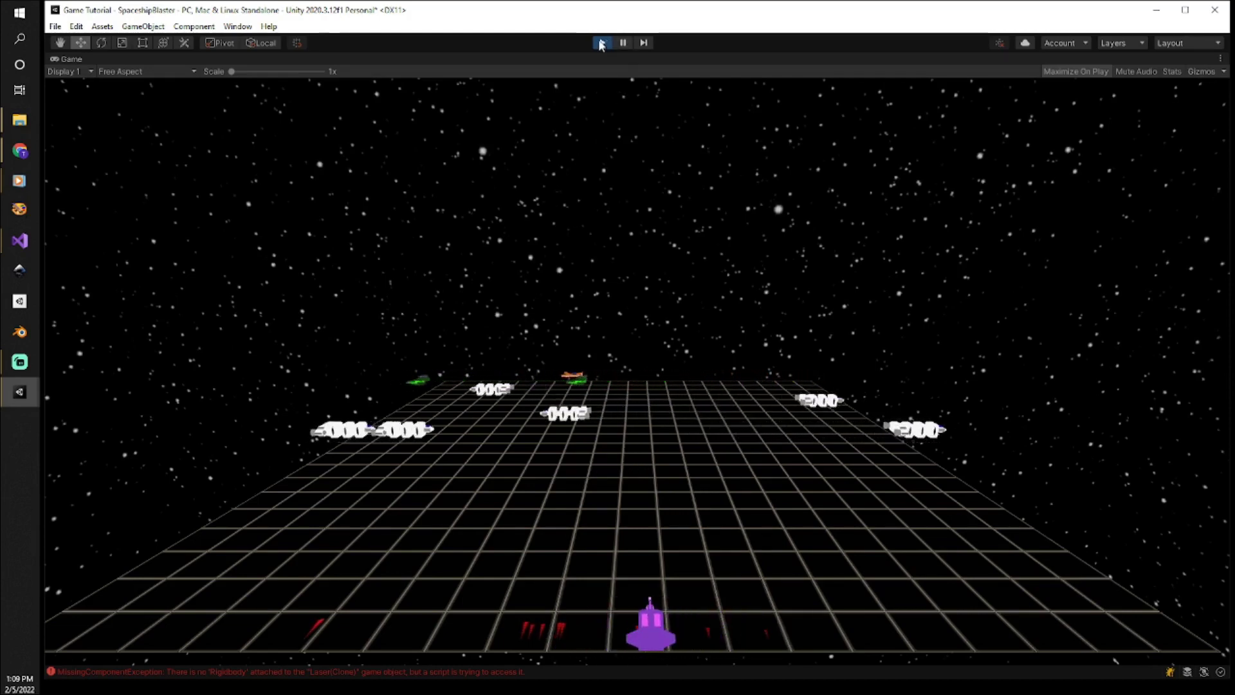
left_click(602, 43)
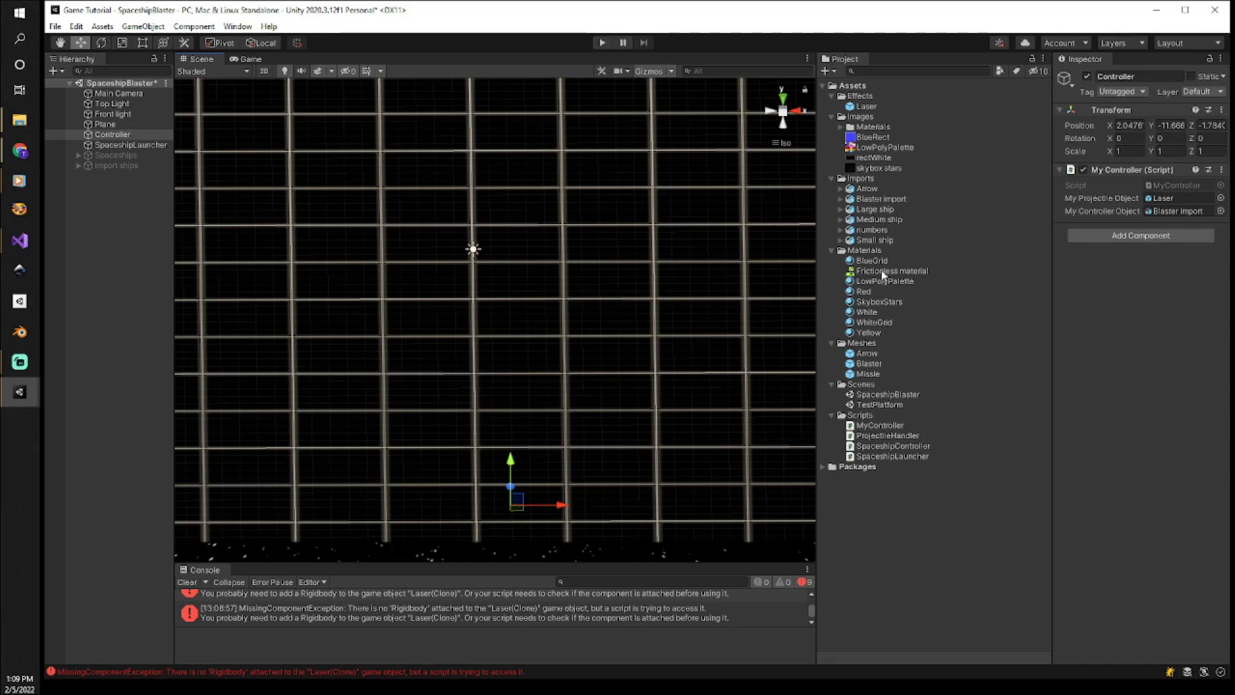
Check the Missle prefab's components for reference and add a Box Collider to the Laser prefab.
left_click(868, 374)
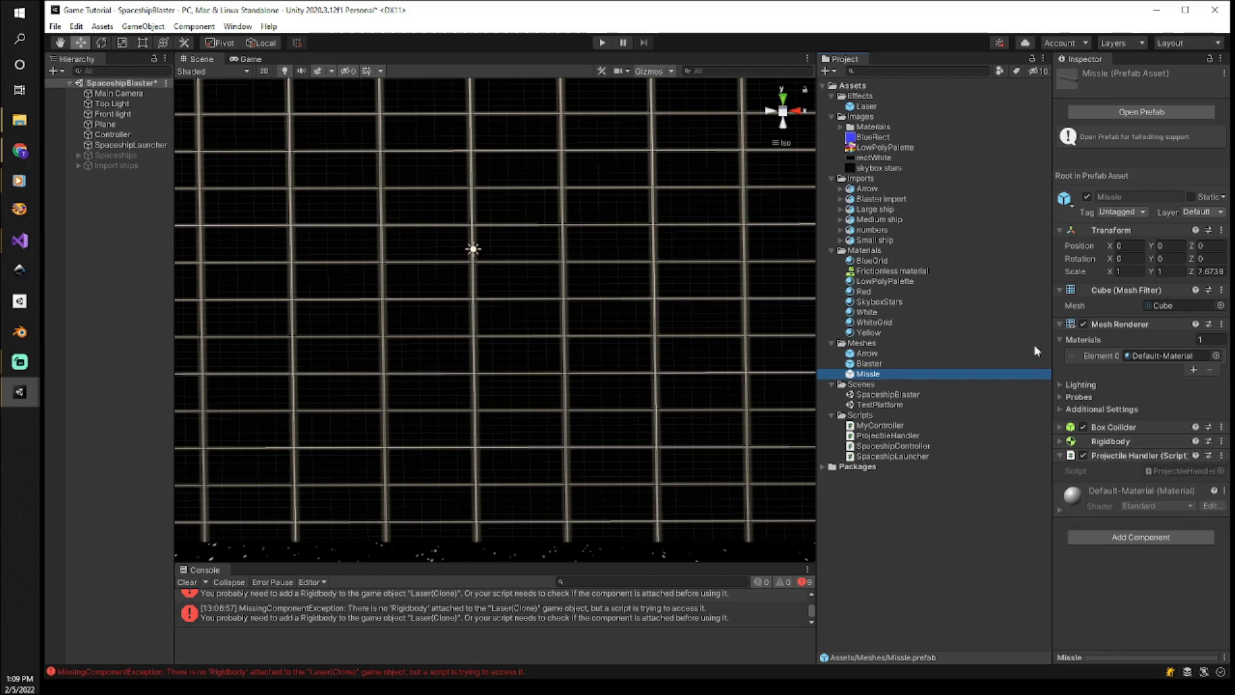
left_click(865, 107)
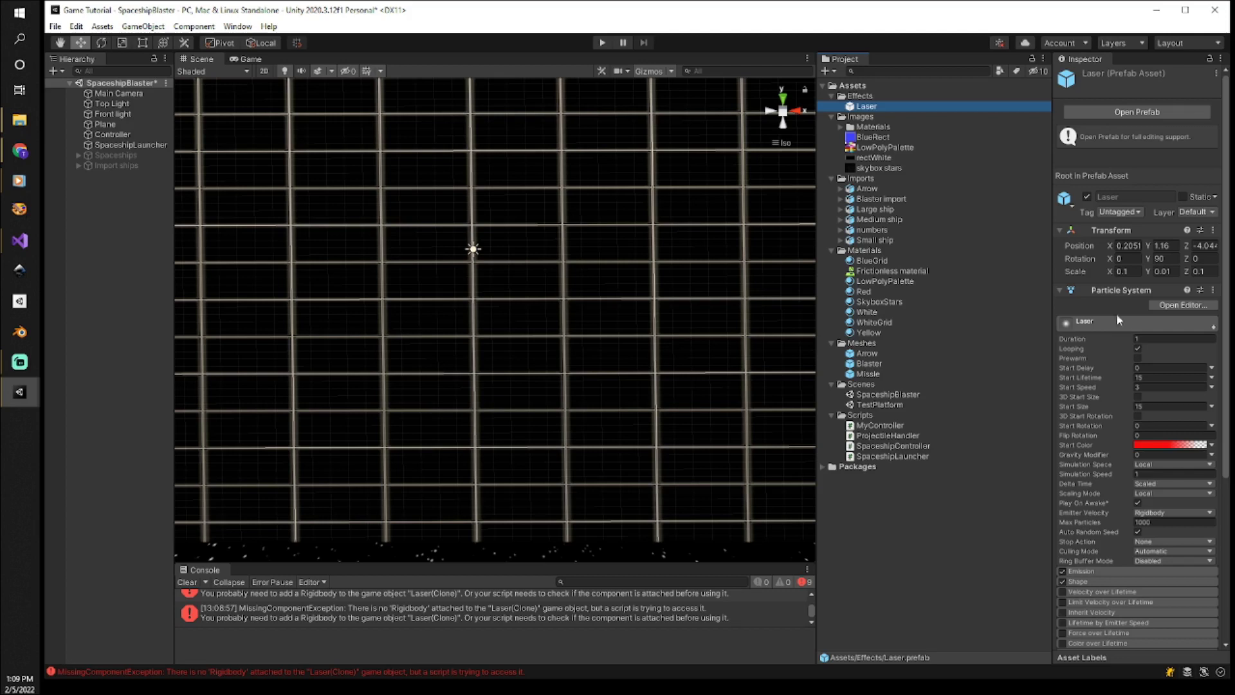
left_click(1117, 292)
left_click(1141, 353)
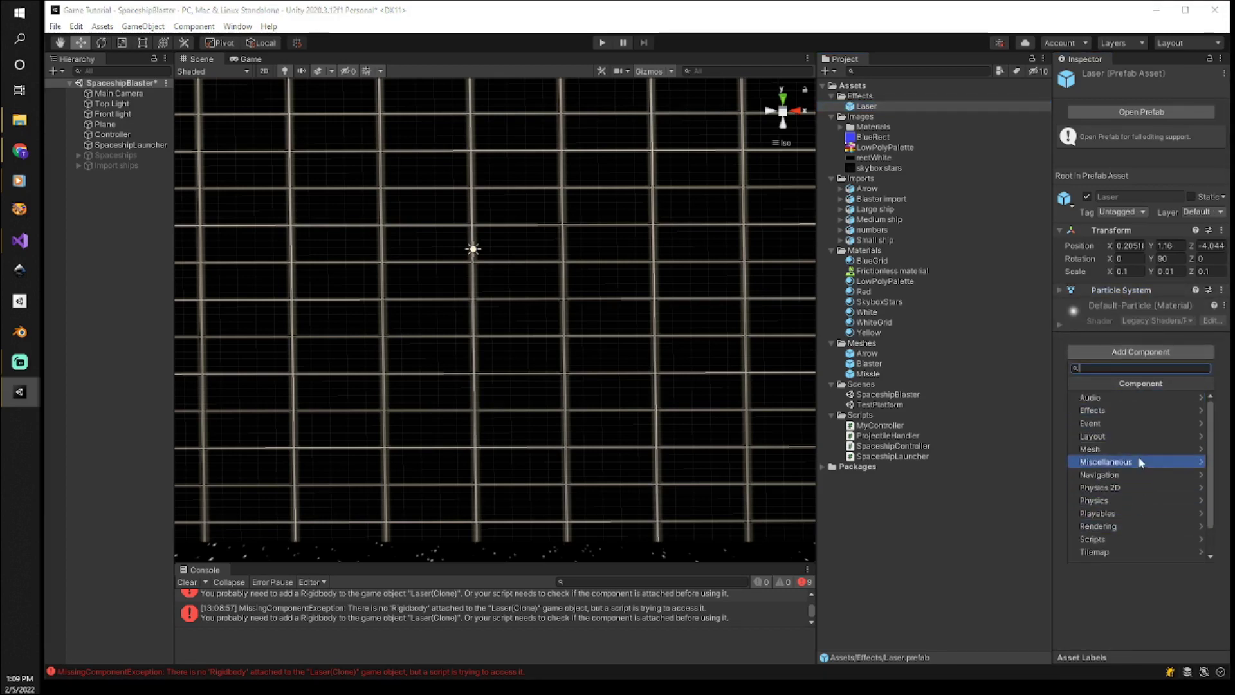
left_click(1138, 498)
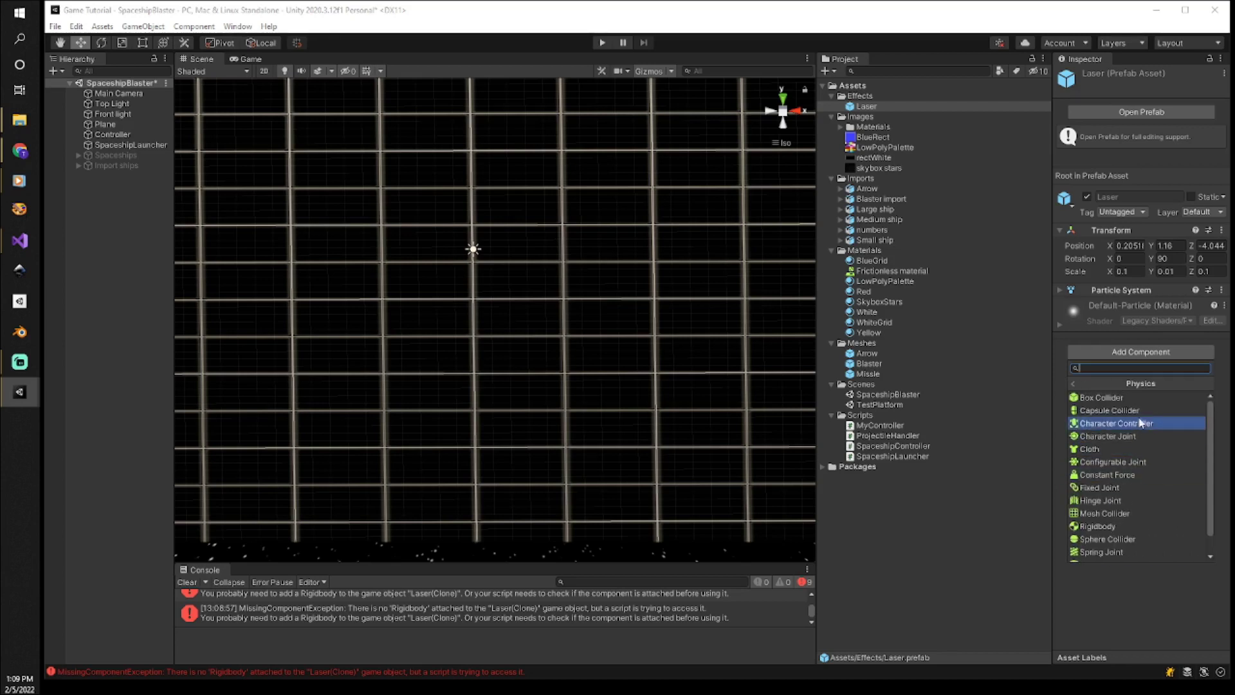
left_click(1139, 402)
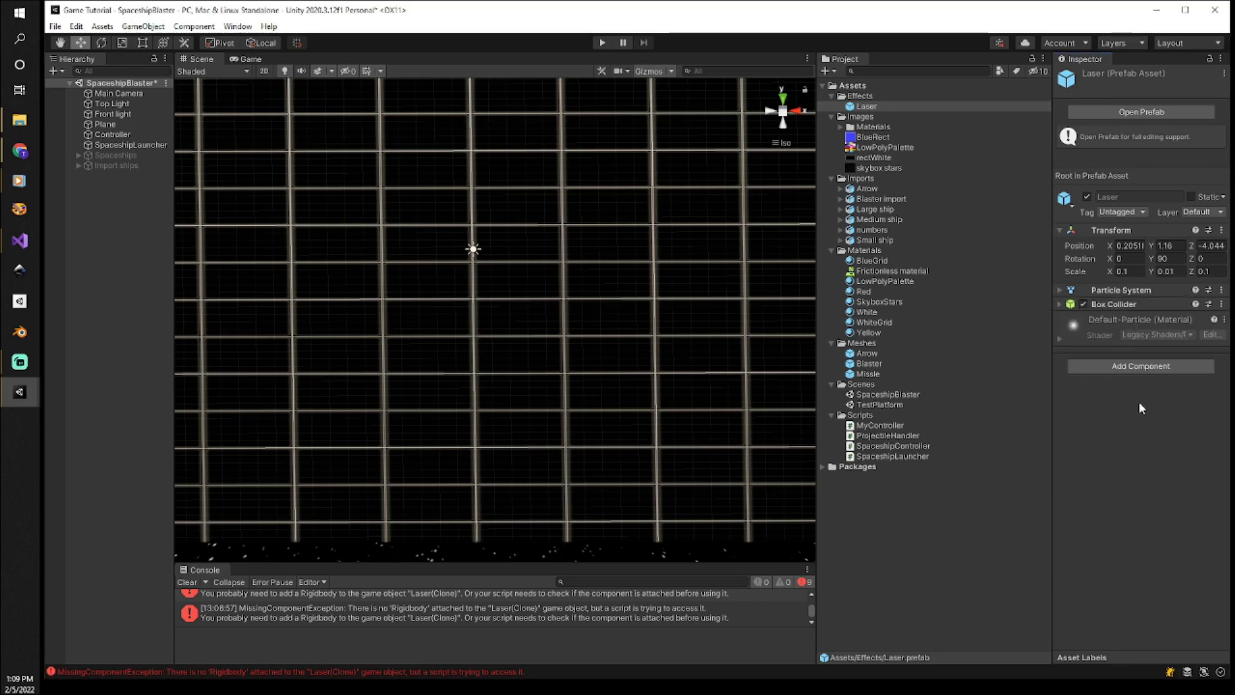
Add a Rigidbody component to the Laser prefab and turn off its Use Gravity option.
left_click(1140, 367)
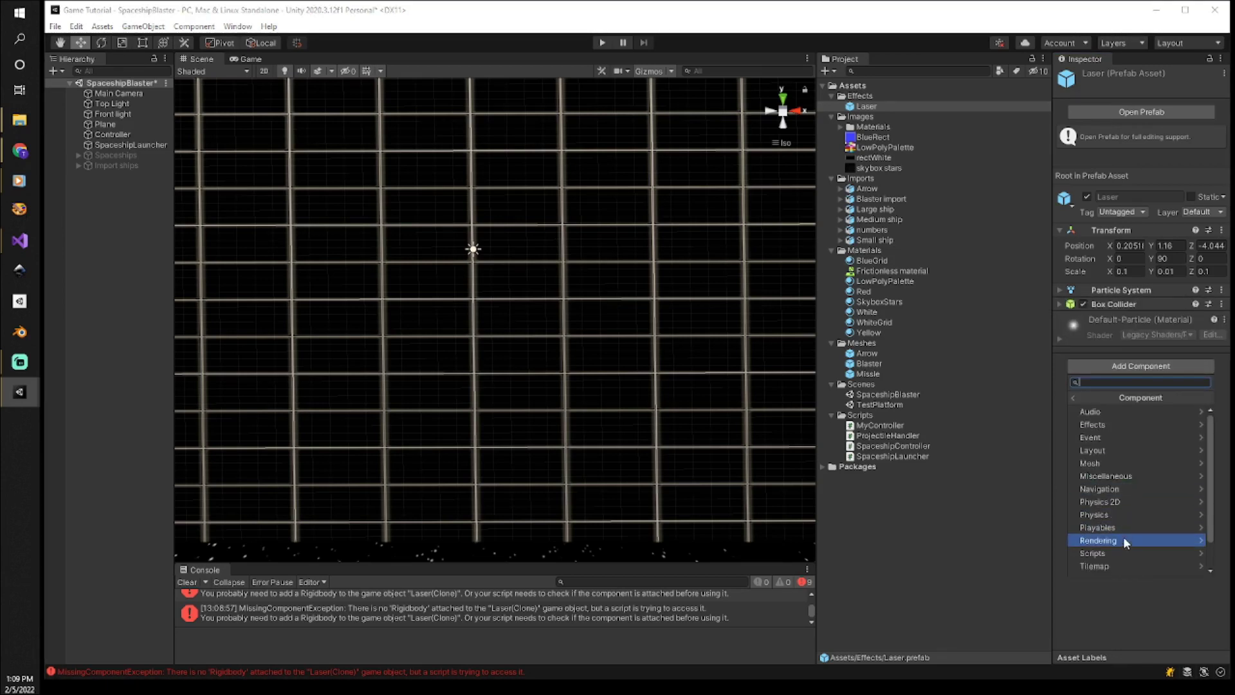
left_click(1123, 514)
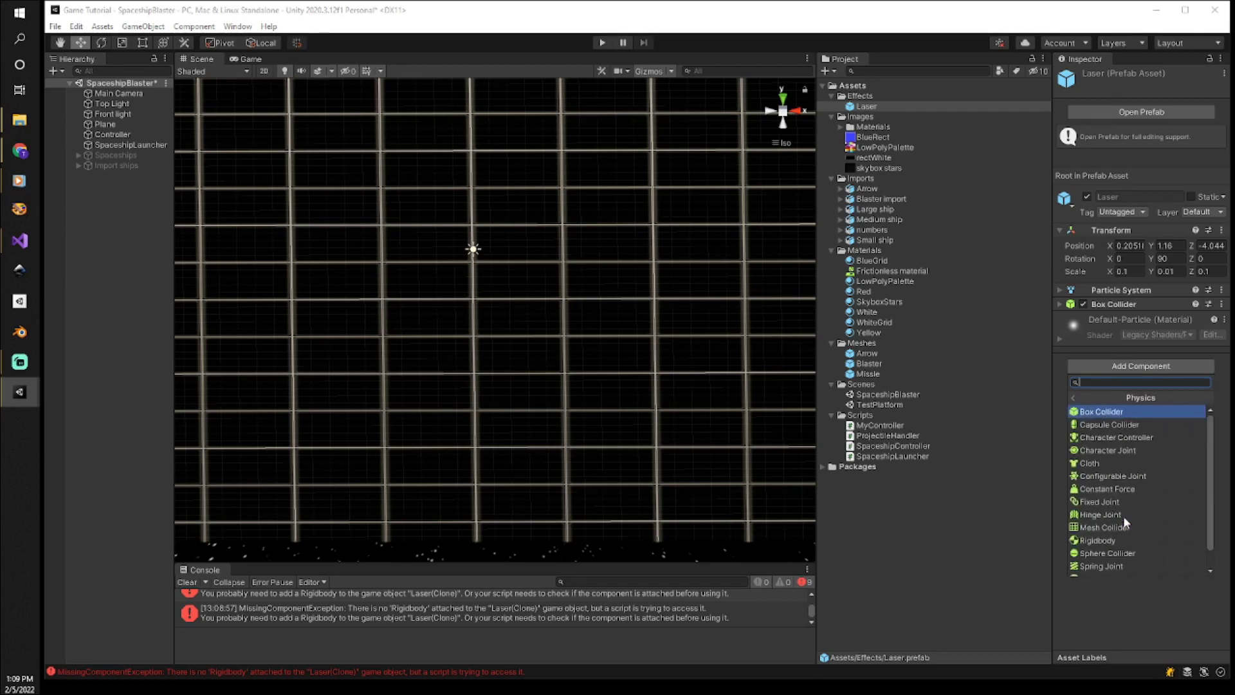
left_click(1125, 540)
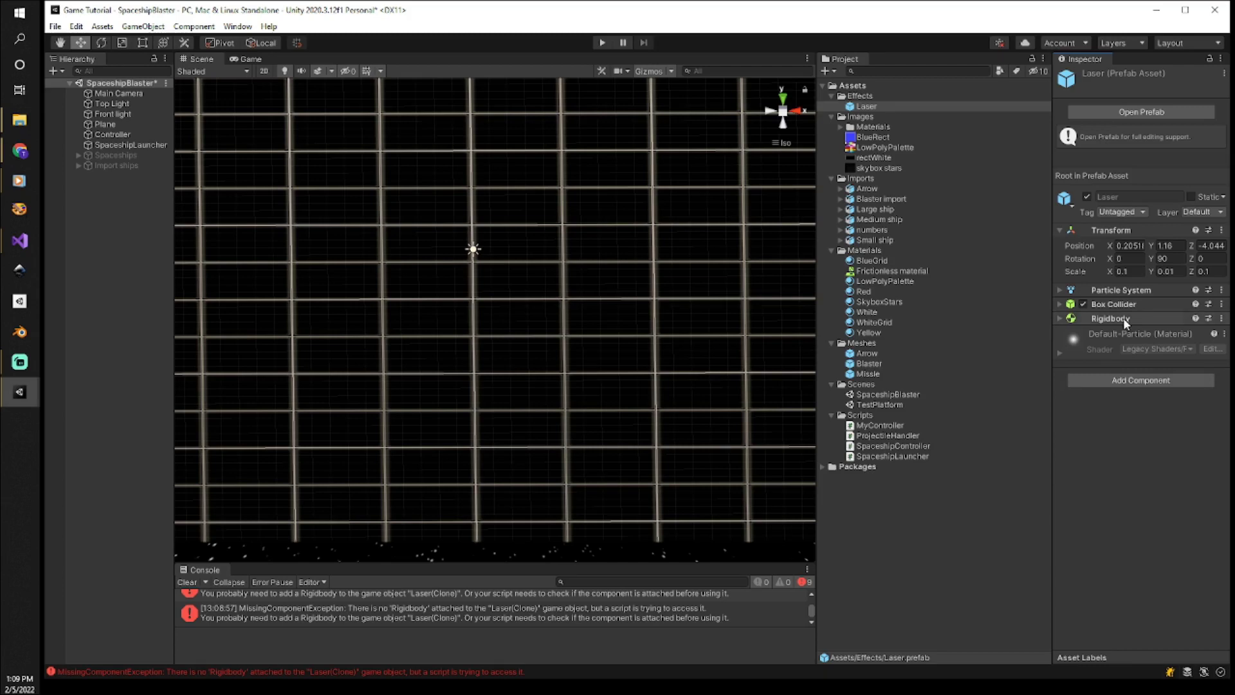
left_click(1124, 318)
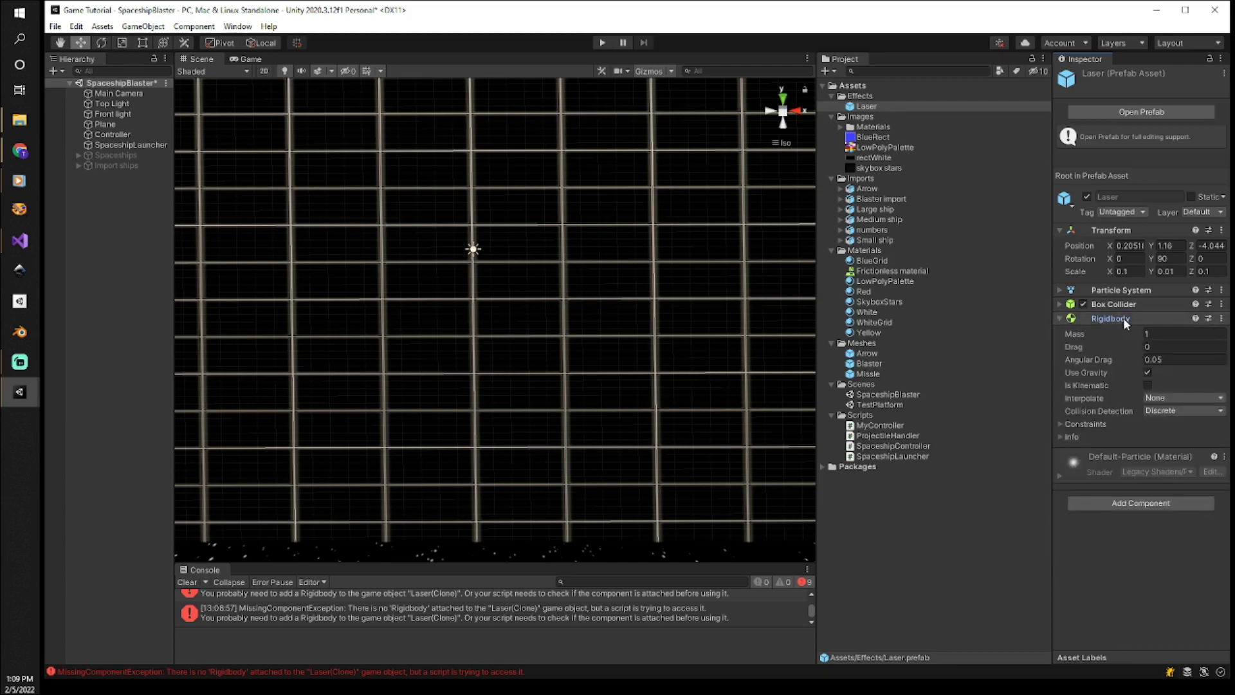
left_click(1147, 374)
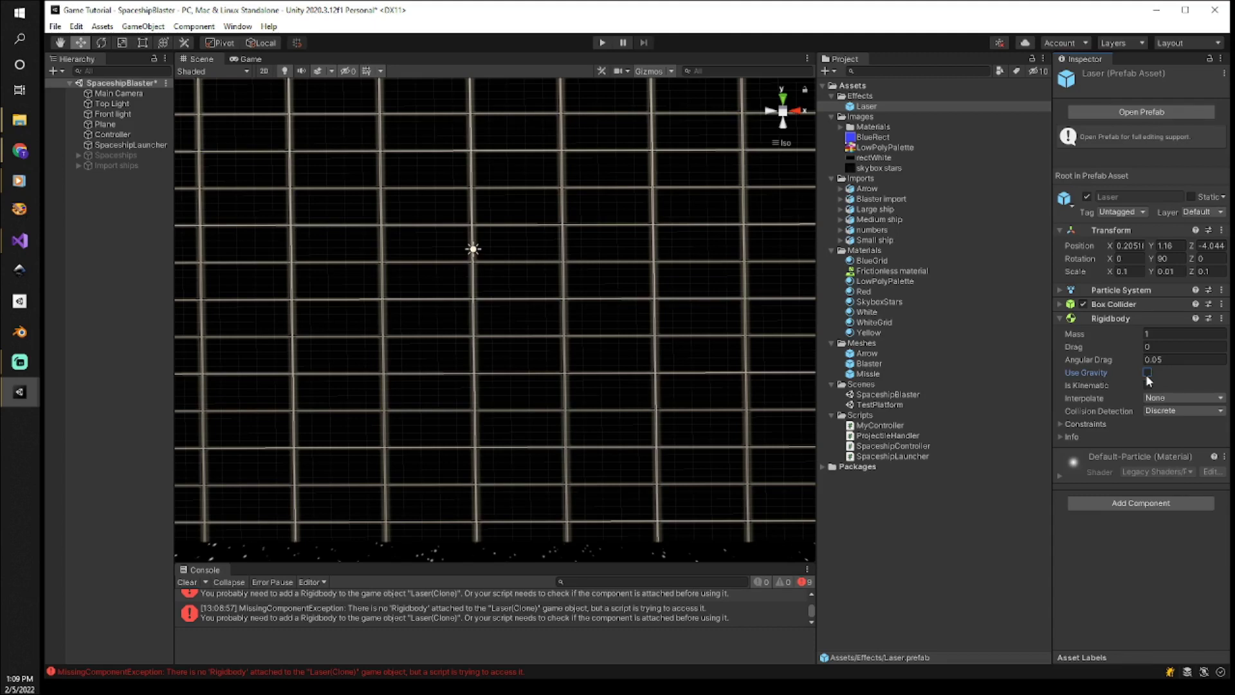
Open the Laser prefab for full editing and enable bounds editing on its Box Collider.
left_click(1145, 303)
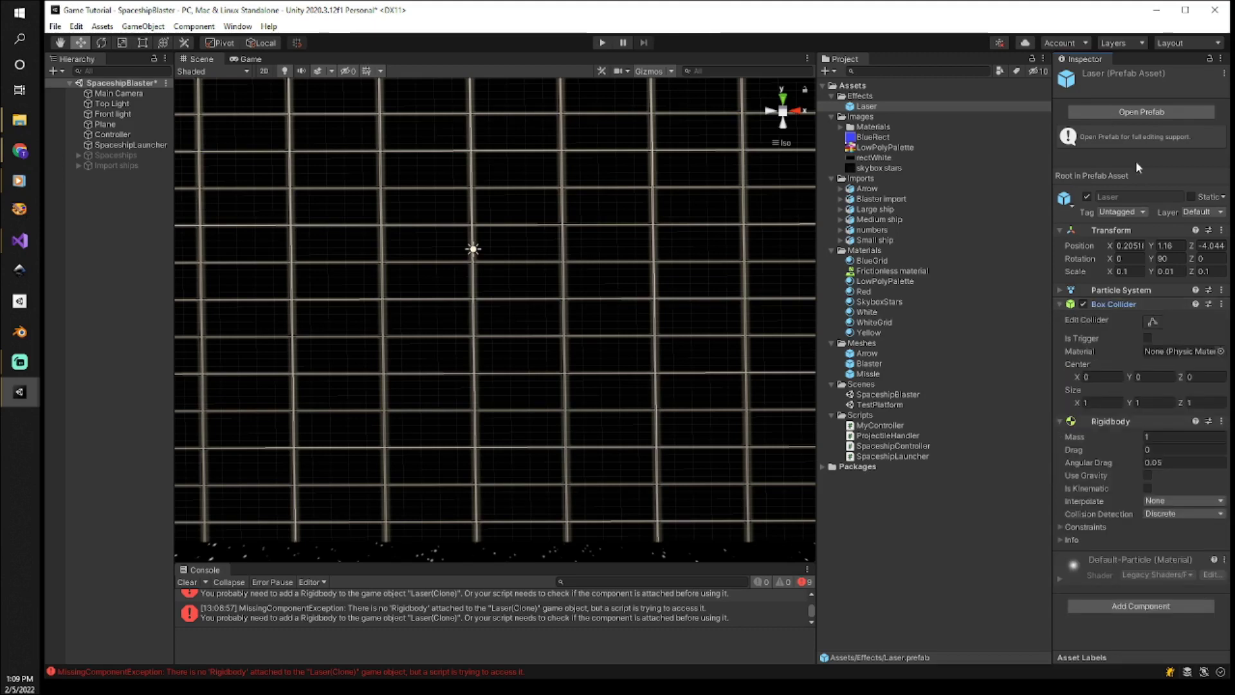
left_click(1137, 112)
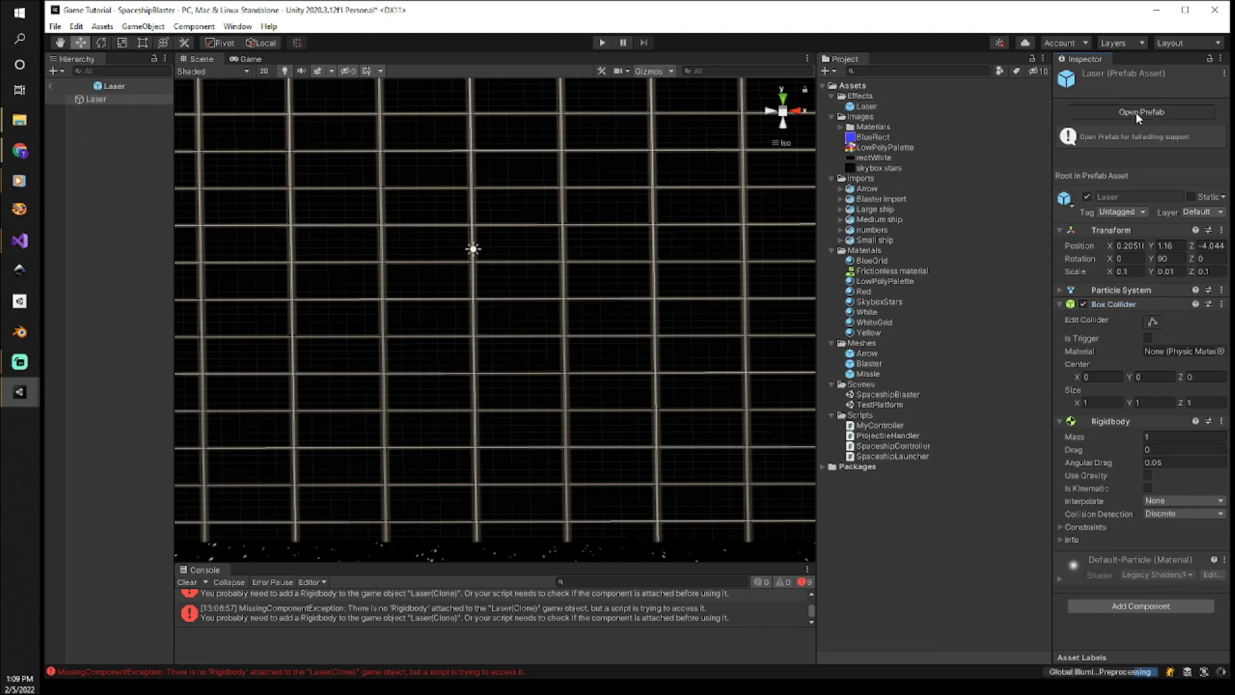
scroll(568, 395, "up", 5)
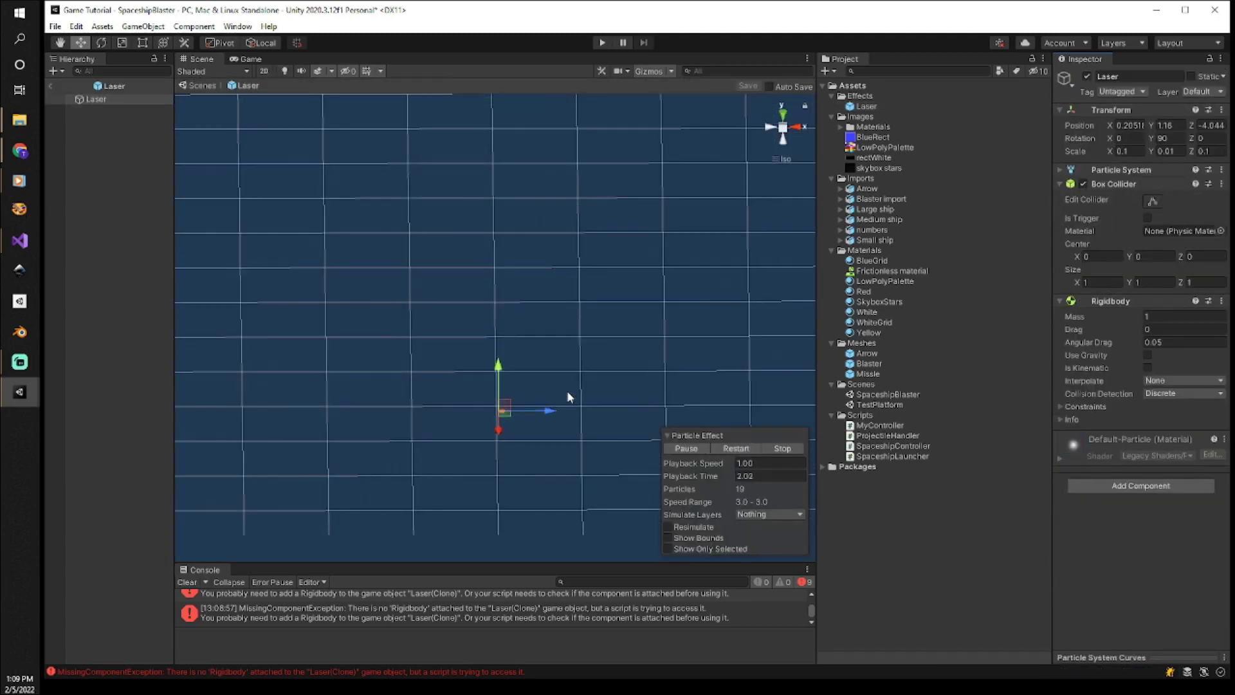
middle_click_drag(567, 377, 598, 320)
scroll(620, 283, "up", 4)
scroll(597, 319, "up", 1)
scroll(597, 320, "down", 2)
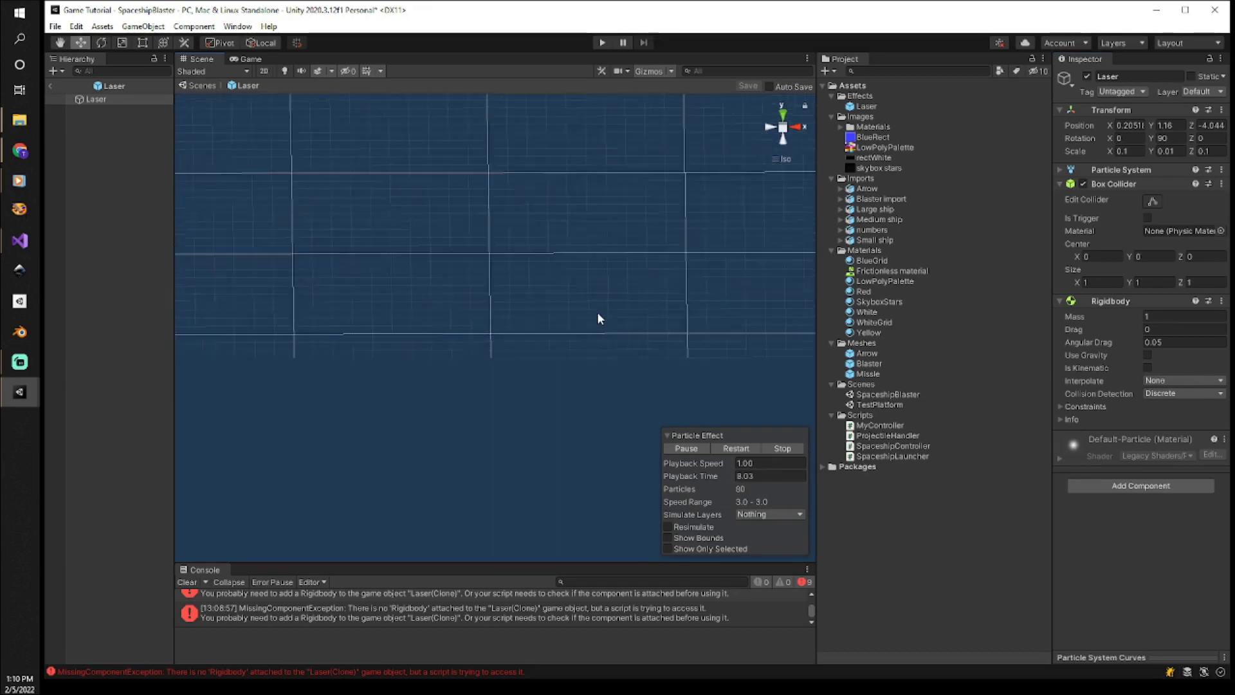
left_click_drag(594, 322, 773, 299, "alt")
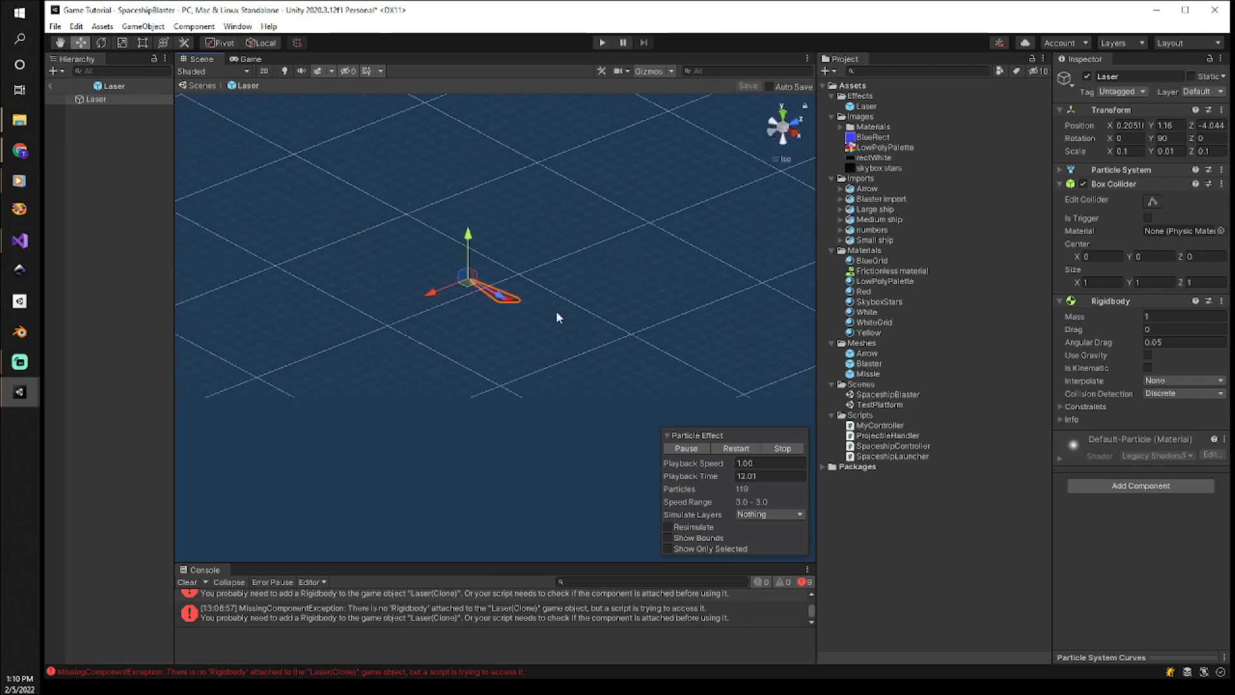
scroll(556, 310, "up", 3)
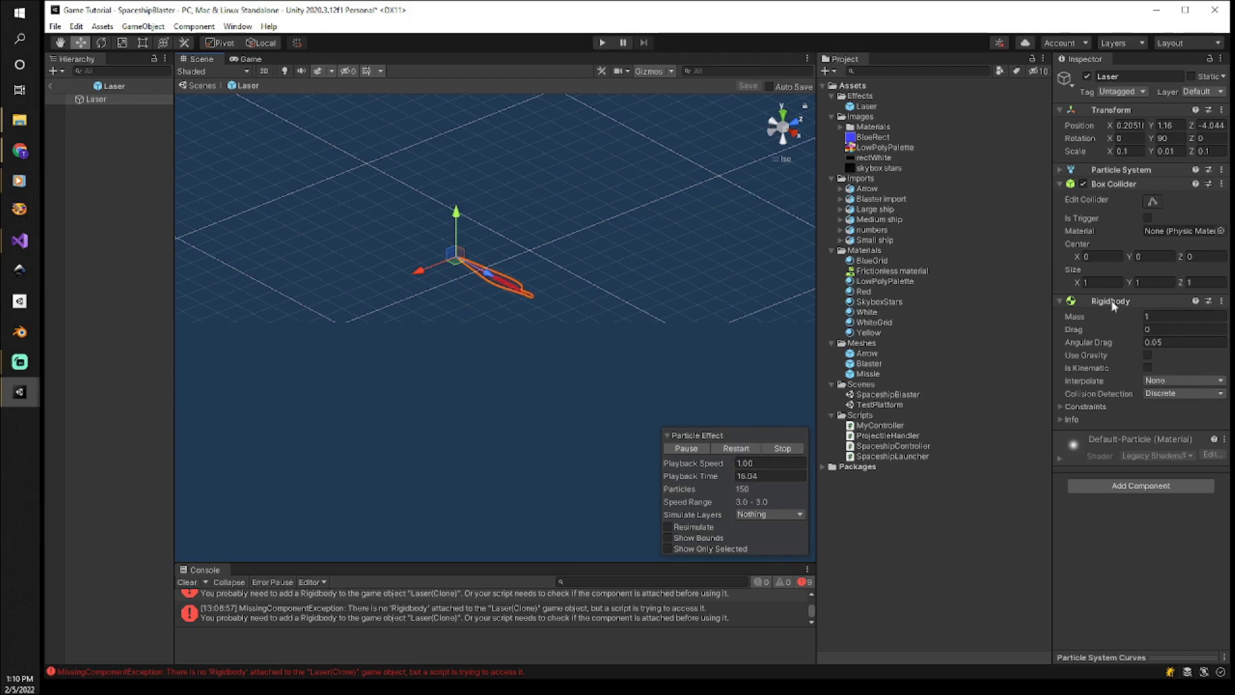
left_click(1151, 202)
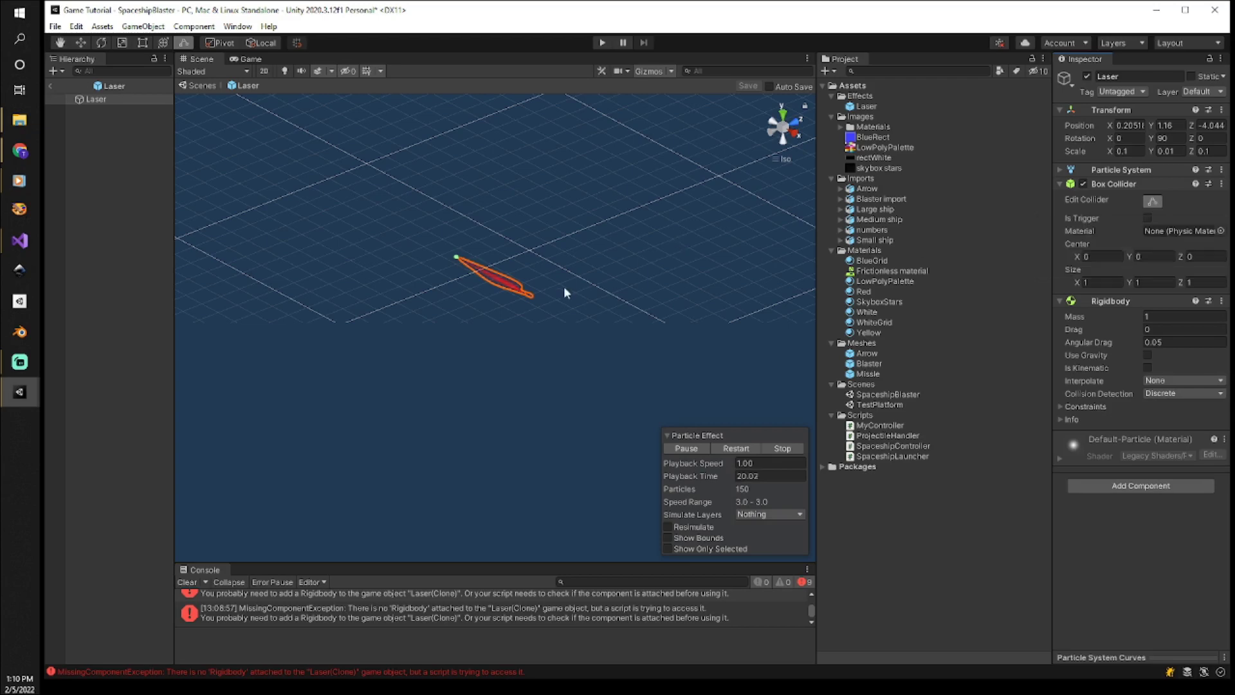
From the top view, stretch the Laser's Box Collider along the full beam to a Z size of about 46.17.
right_click_drag(555, 288, 613, 315)
scroll(614, 316, "up", 3)
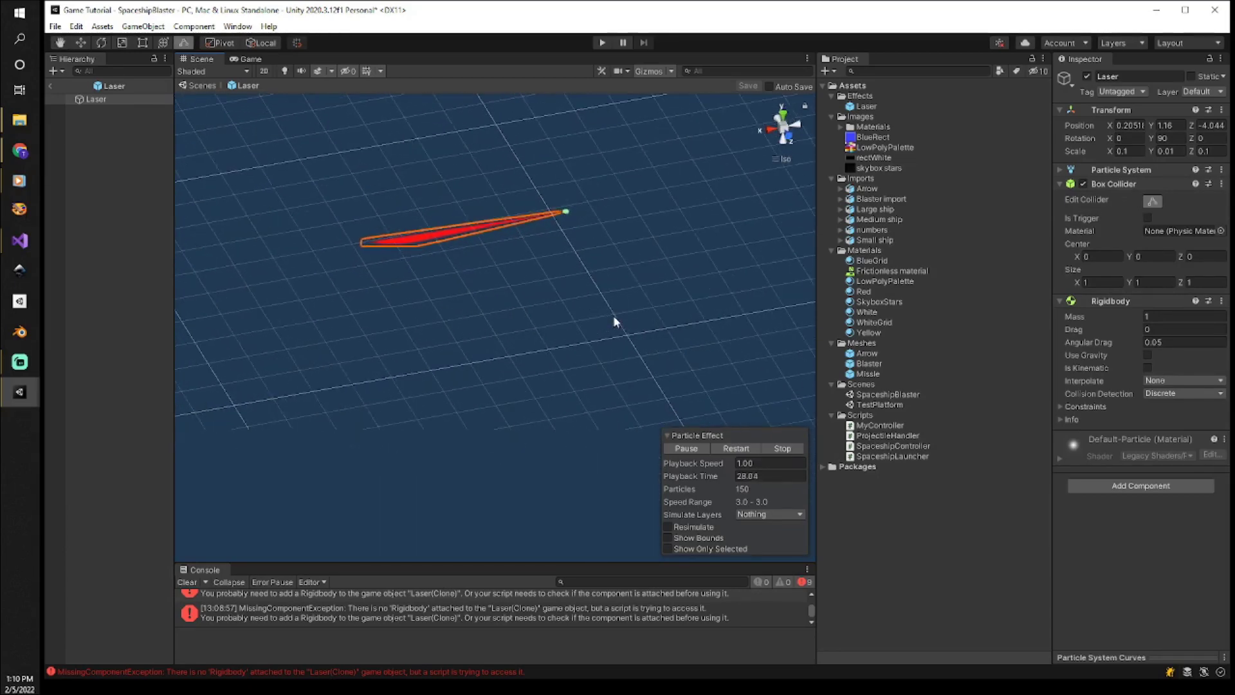
middle_click_drag(615, 287, 615, 361)
right_click_drag(566, 294, 568, 294)
scroll(567, 294, "up", 7)
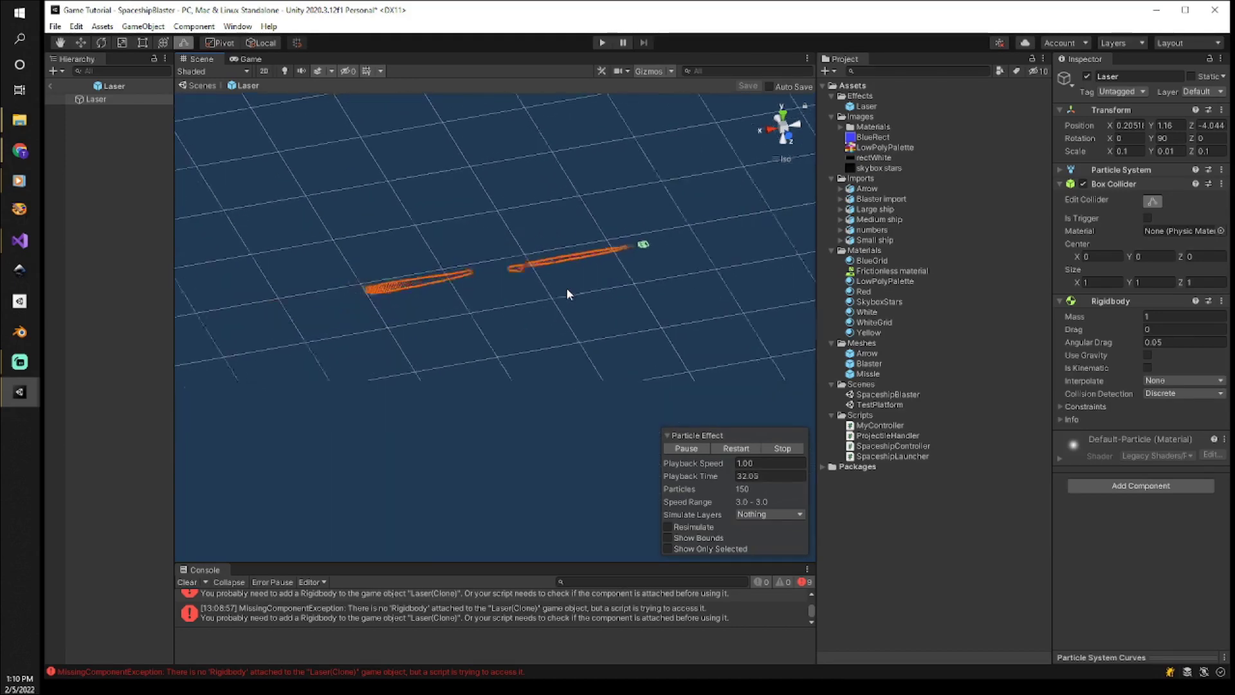
scroll(612, 271, "down", 5)
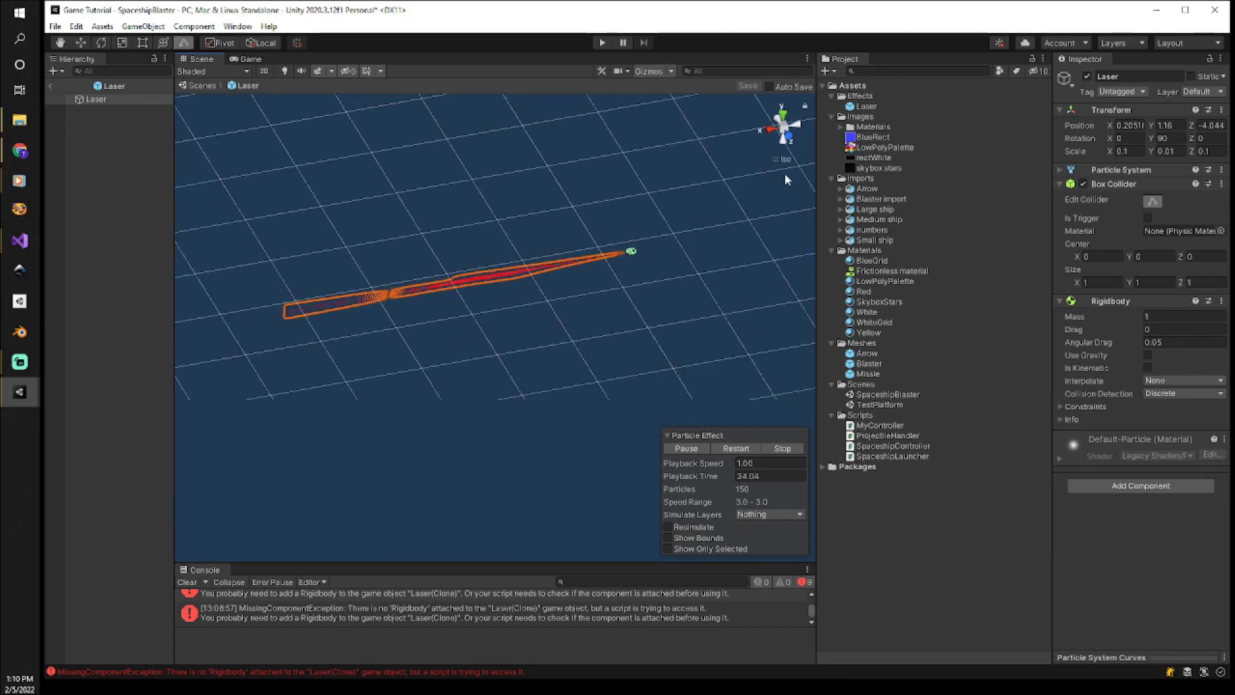
left_click(780, 115)
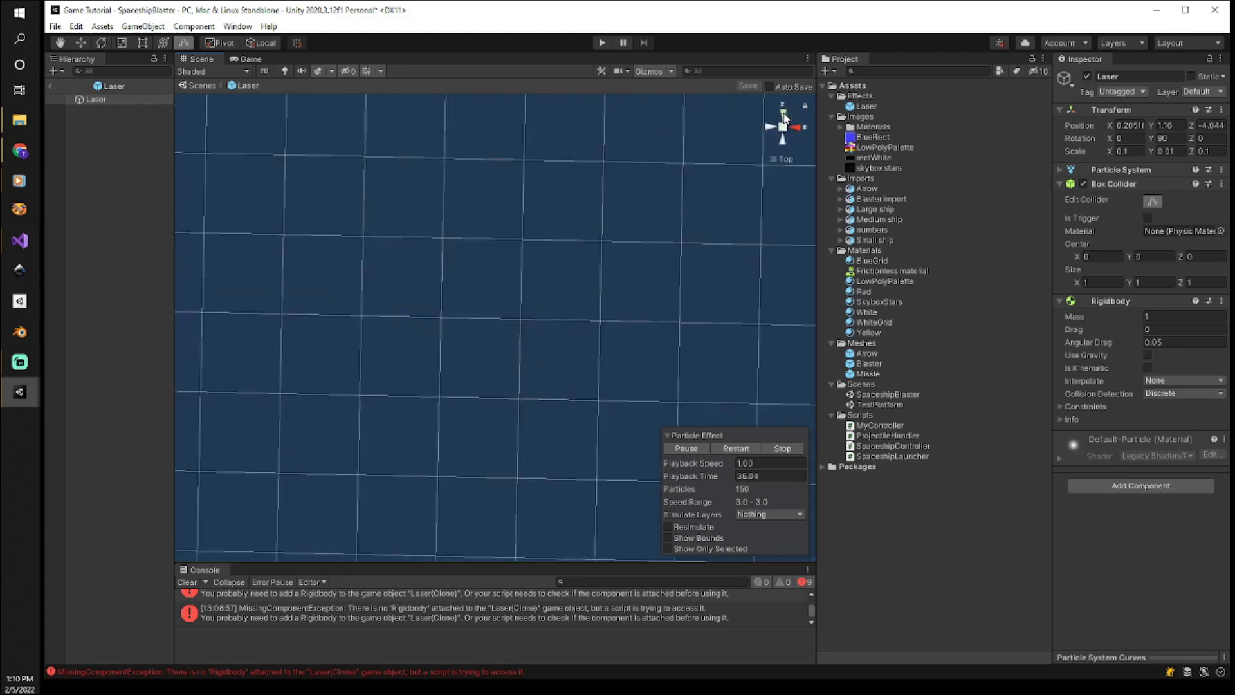
middle_click_drag(622, 214, 513, 457)
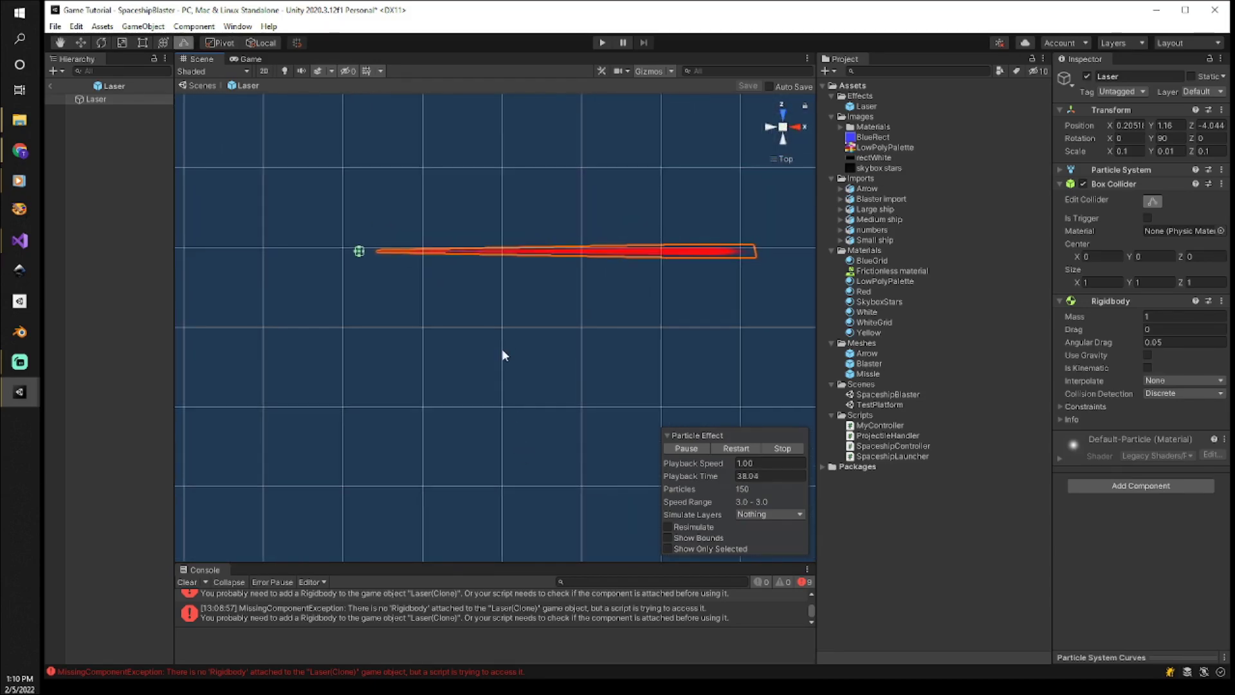
middle_click_drag(399, 365, 537, 388)
scroll(536, 389, "up", 2)
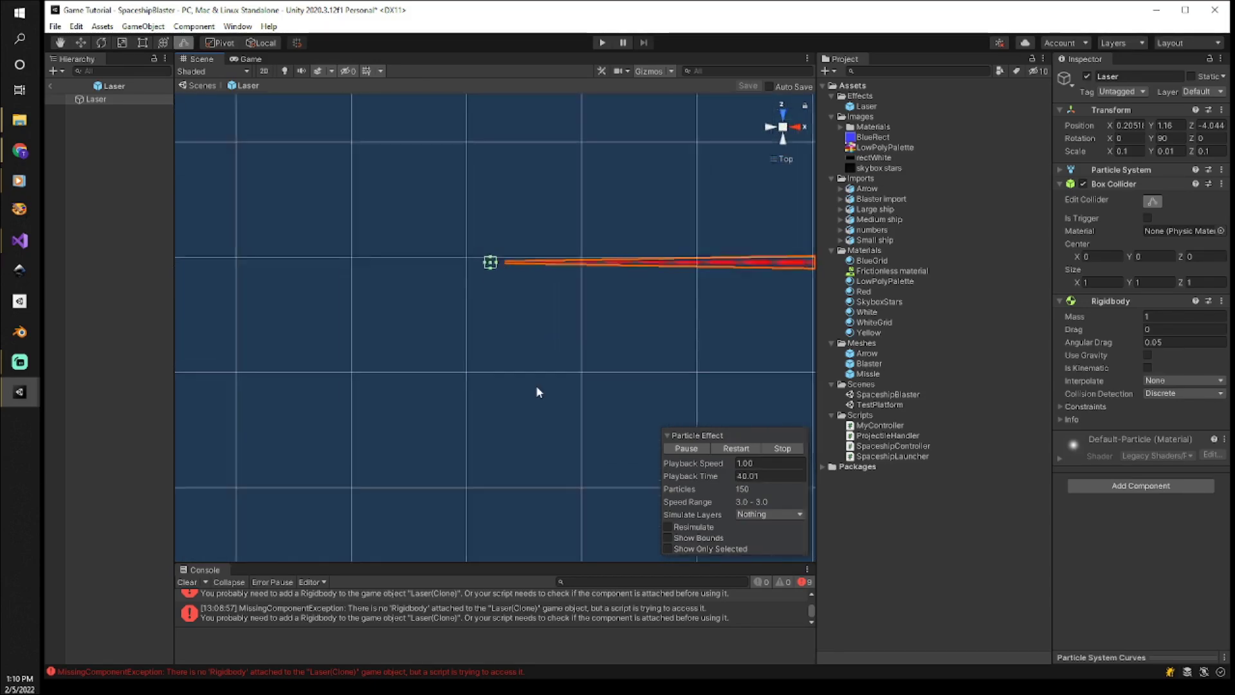
middle_click_drag(624, 344, 384, 378)
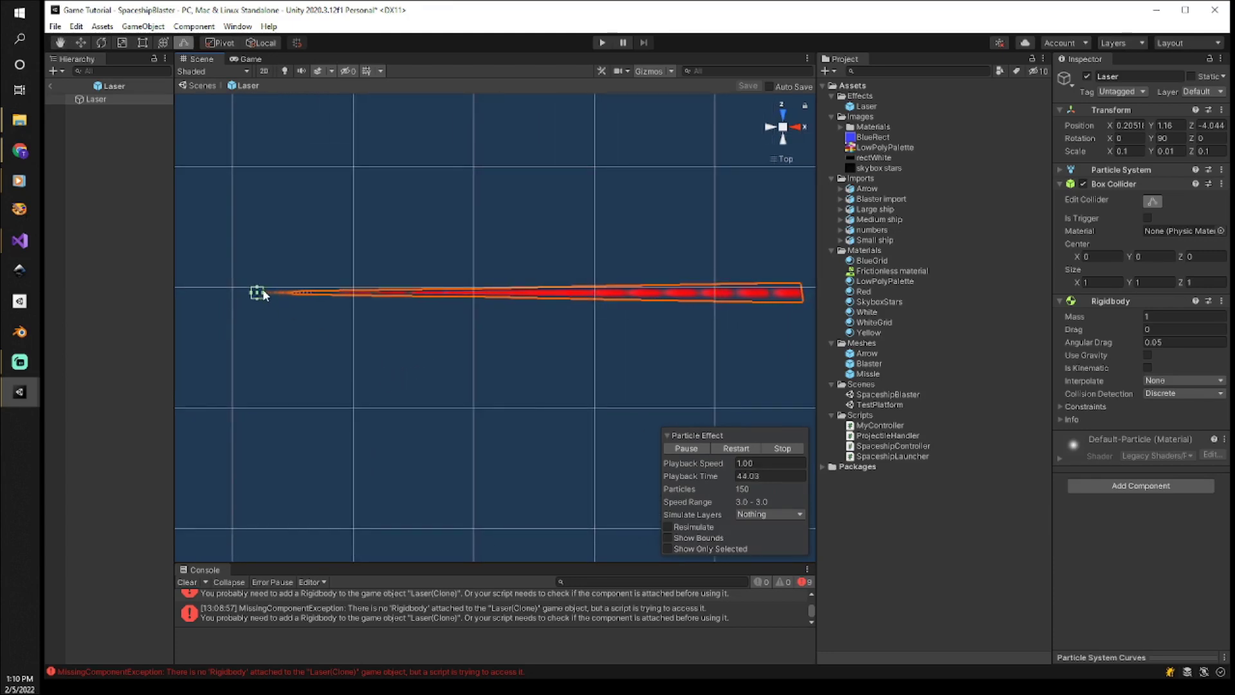
left_click_drag(262, 293, 808, 288)
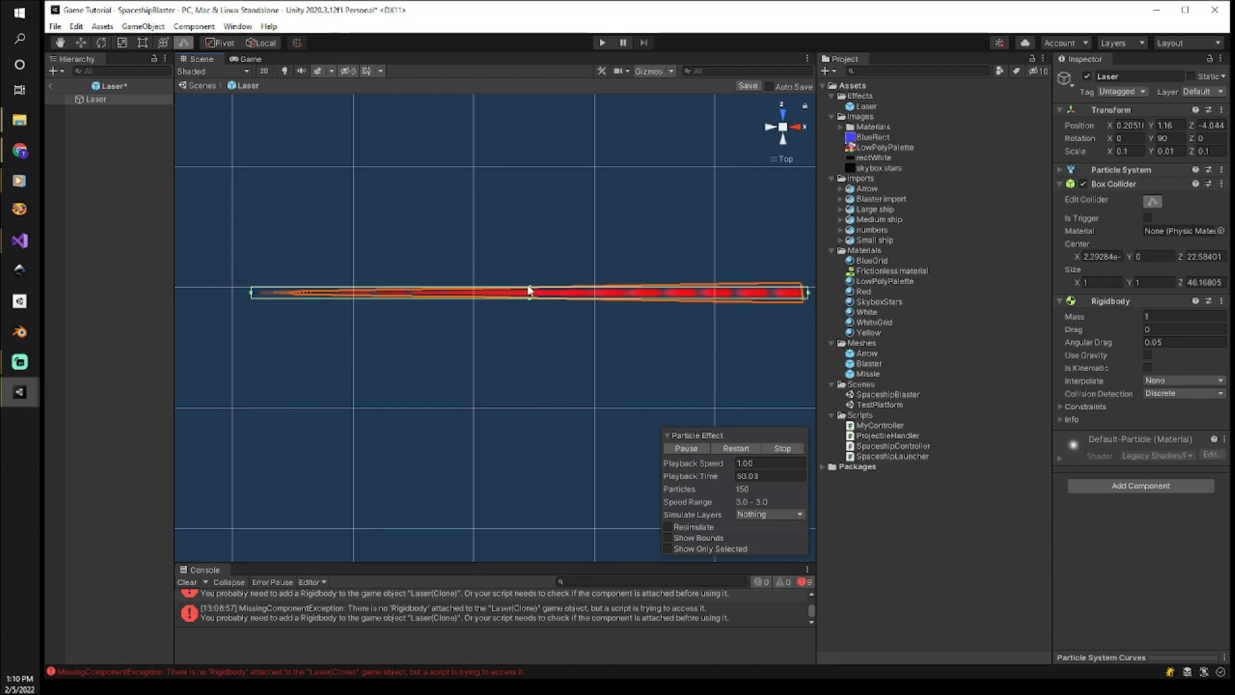
Widen the Laser's Box Collider on both sides of the beam to an X size of about 2.34.
left_click_drag(530, 292, 529, 283)
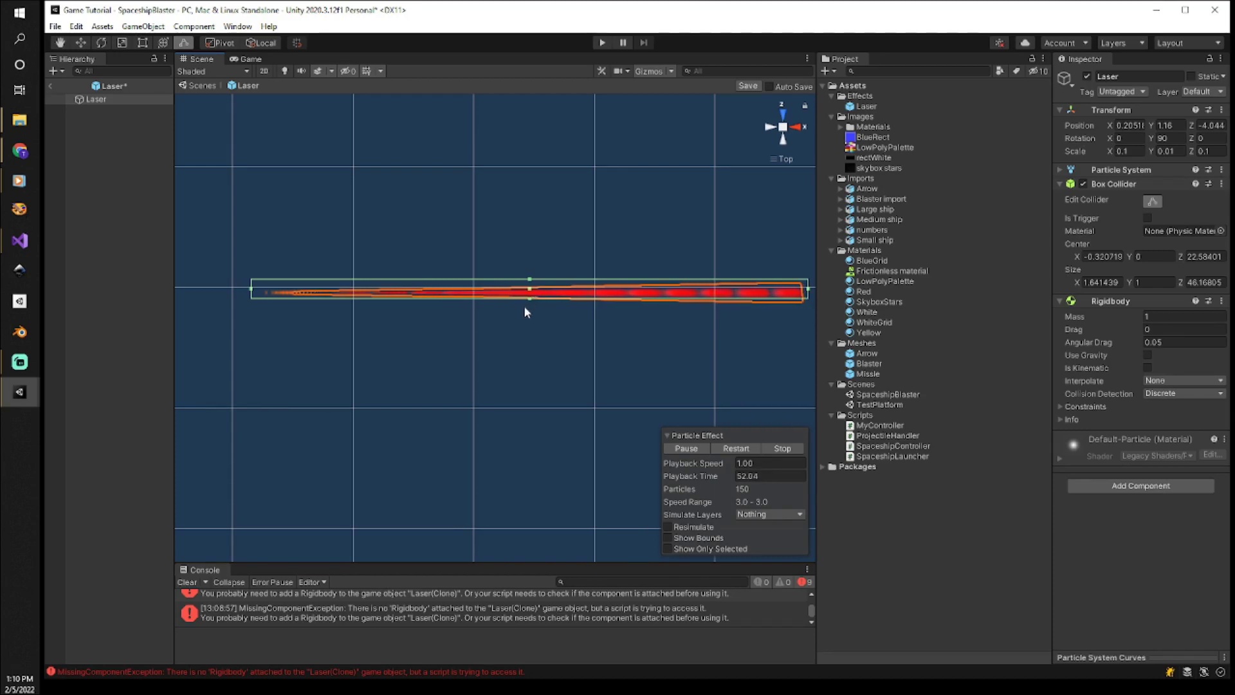
left_click(524, 300)
left_click(530, 295)
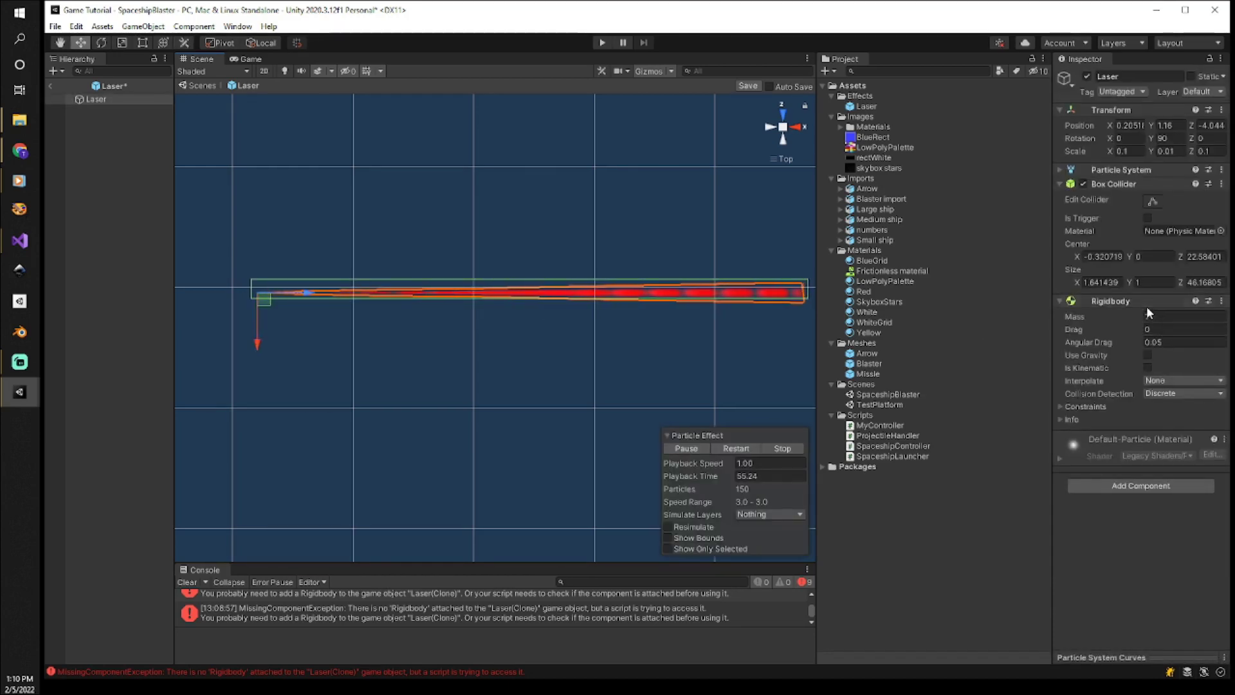
left_click(1152, 201)
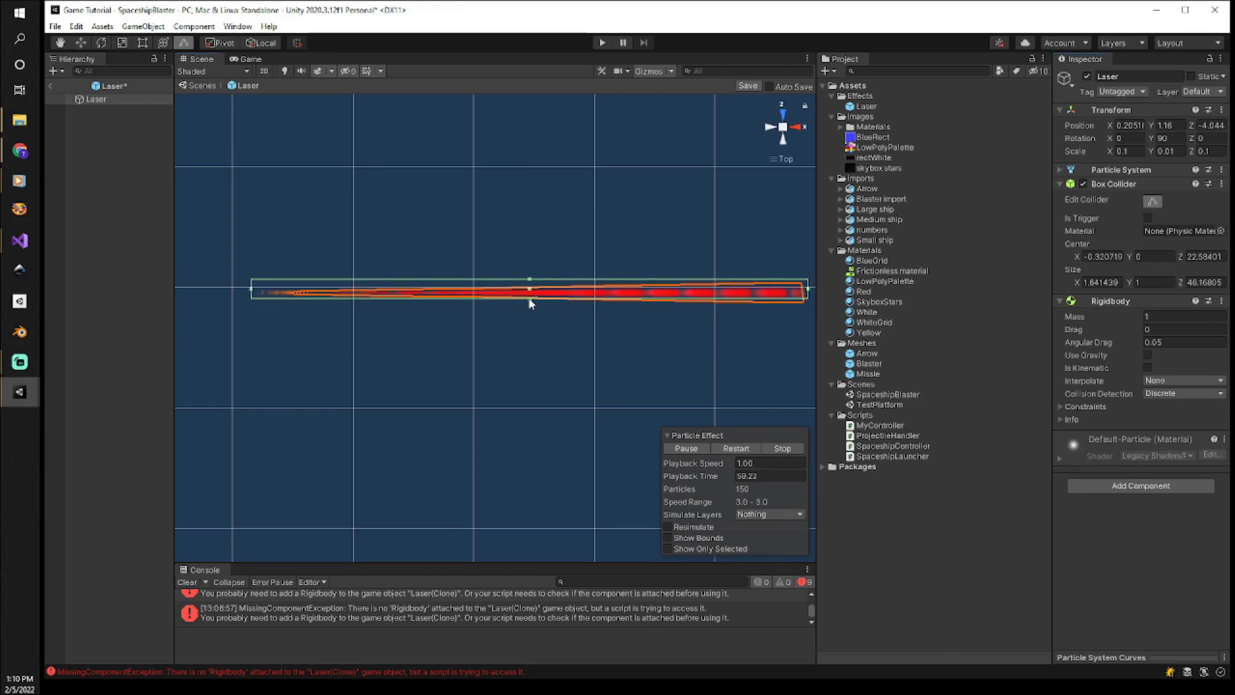
left_click_drag(529, 299, 529, 310)
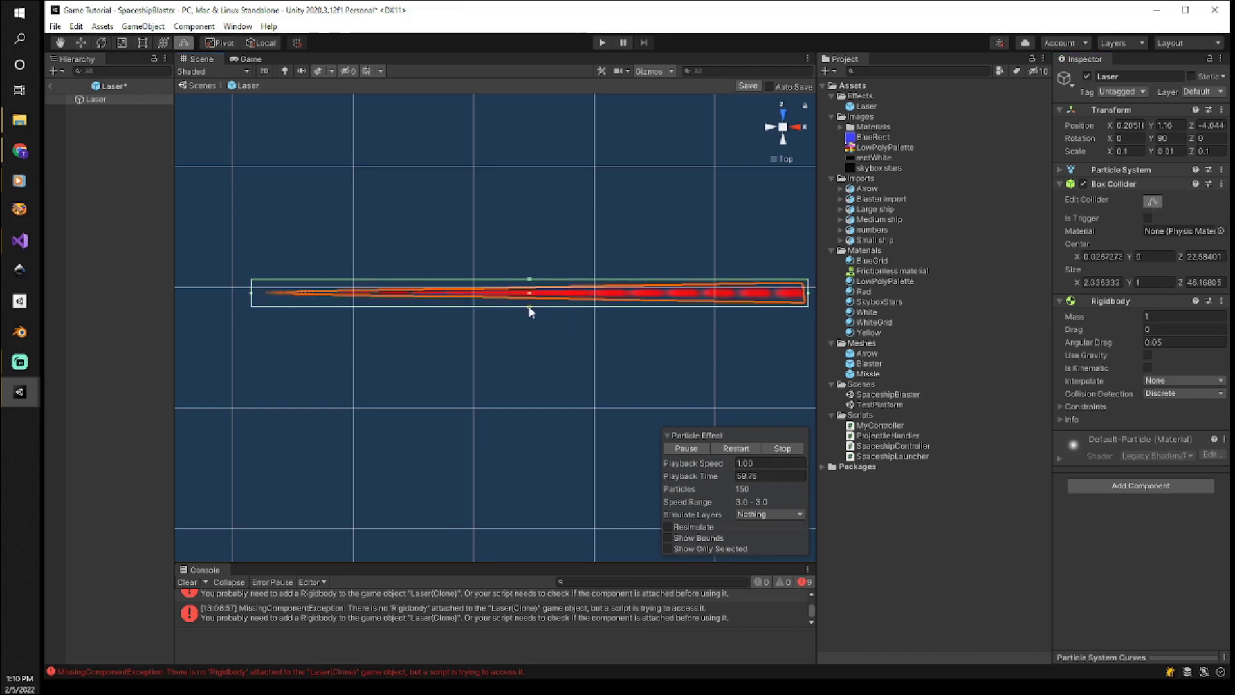
From the right view, stretch the Laser's Box Collider toward negative X to an X size of about 6.07.
left_click(802, 131)
middle_click_drag(729, 177, 543, 475)
middle_click_drag(475, 323, 631, 444)
scroll(553, 358, "up", 5)
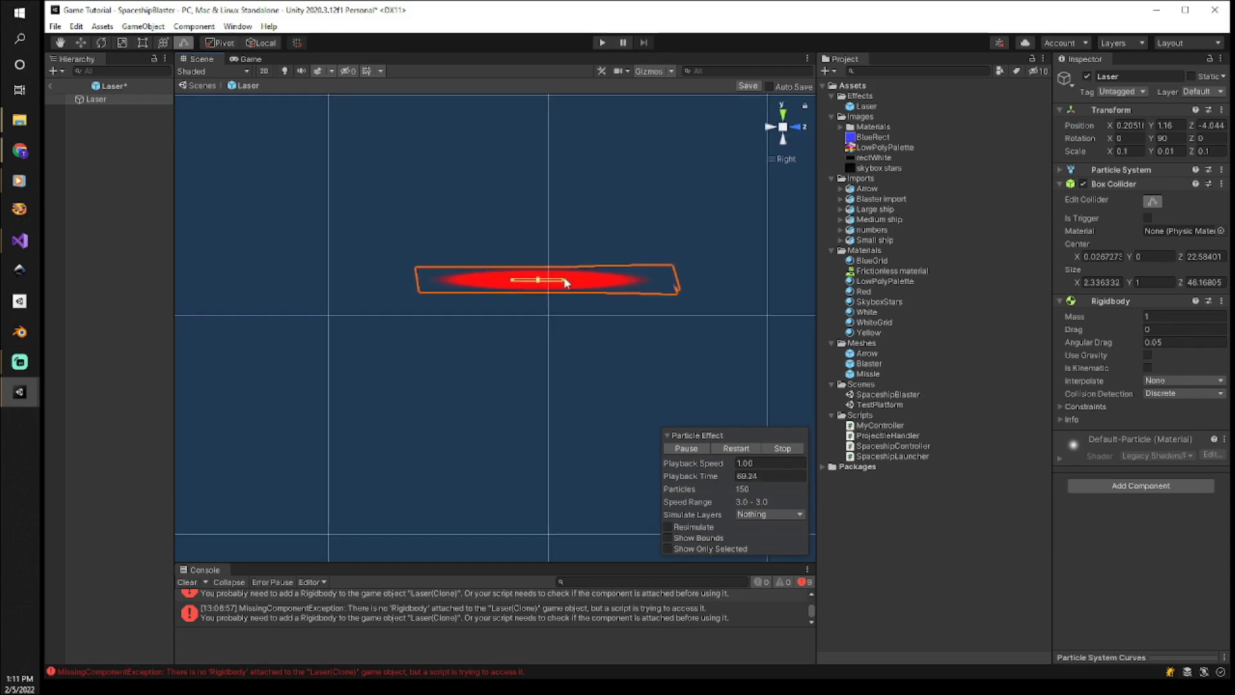
left_click_drag(565, 283, 645, 285)
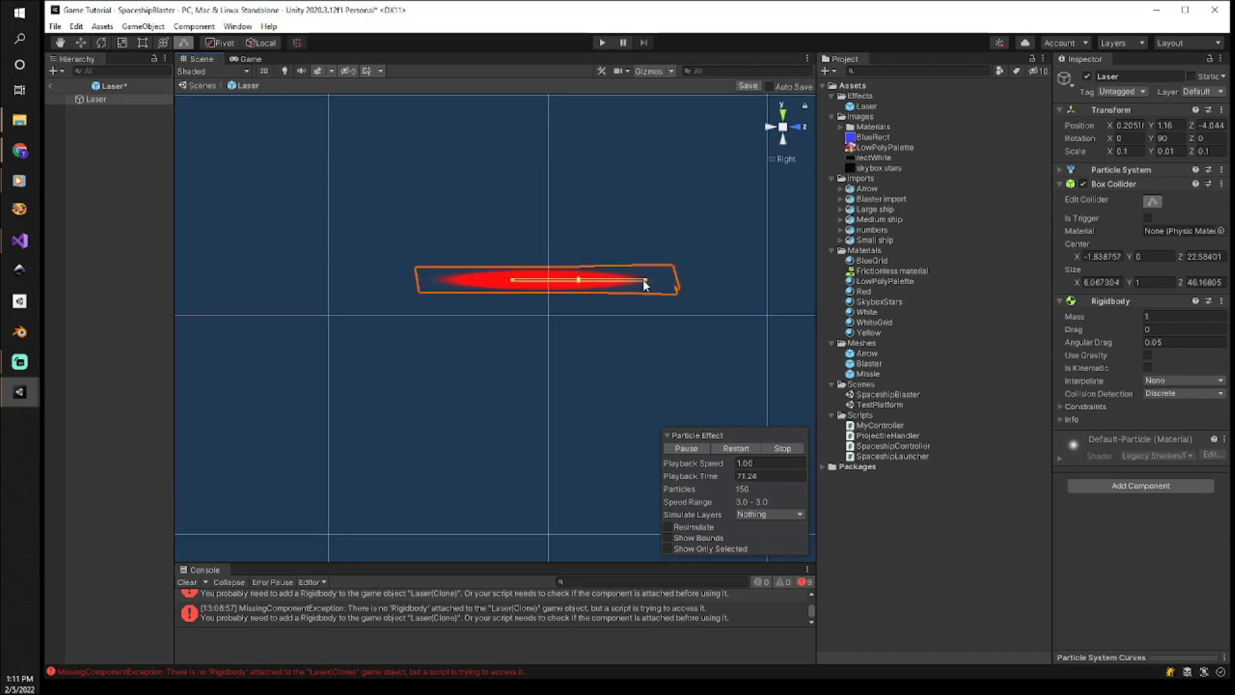
left_click(507, 275)
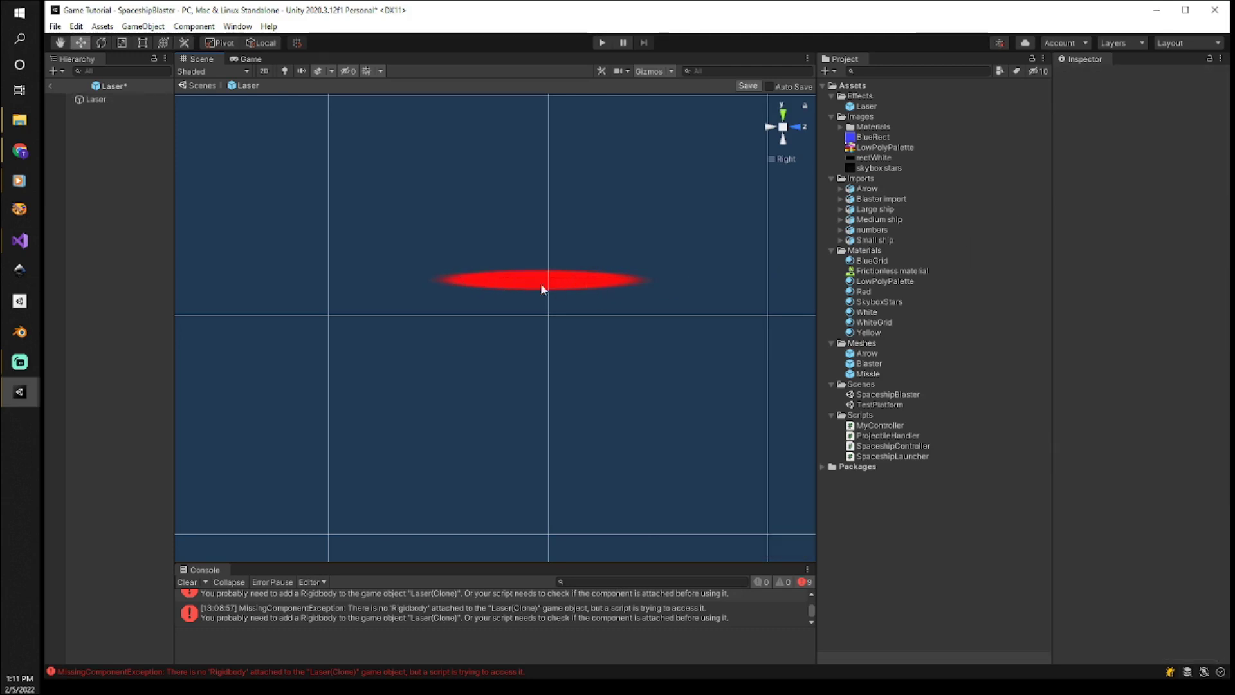
Reopen the Laser's collider editing and extend the opposite end of the Box Collider to an X size of about 9.95.
left_click(113, 99)
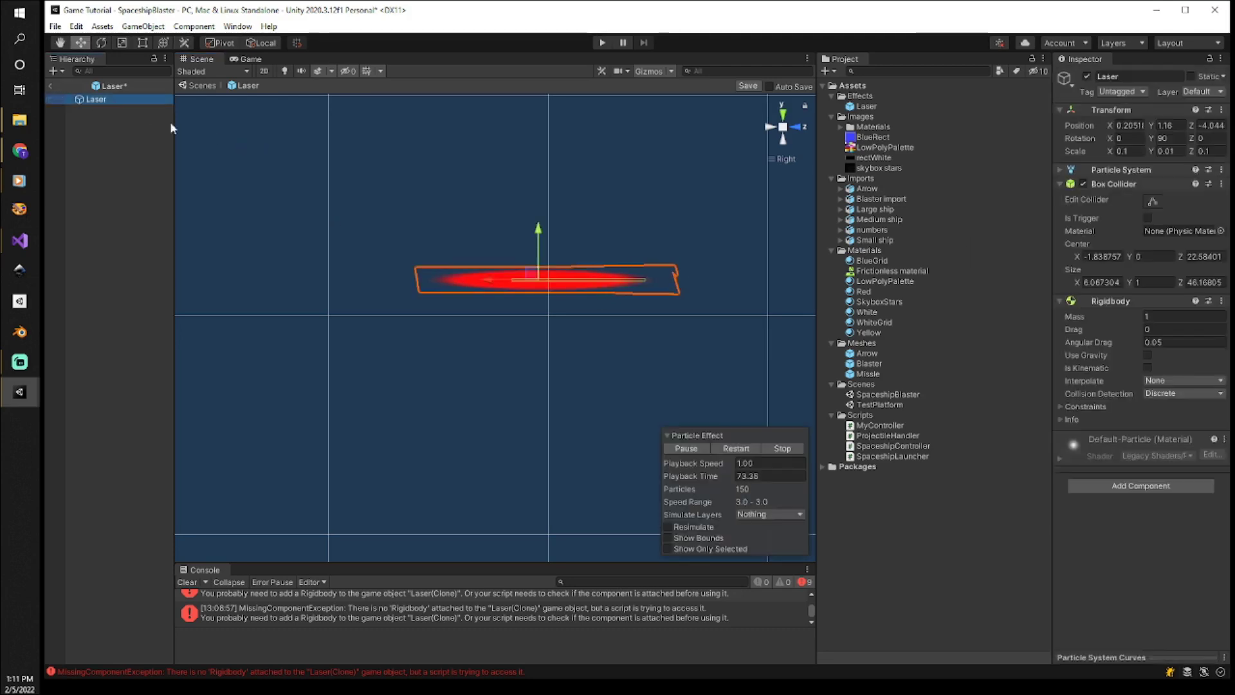
left_click(1150, 200)
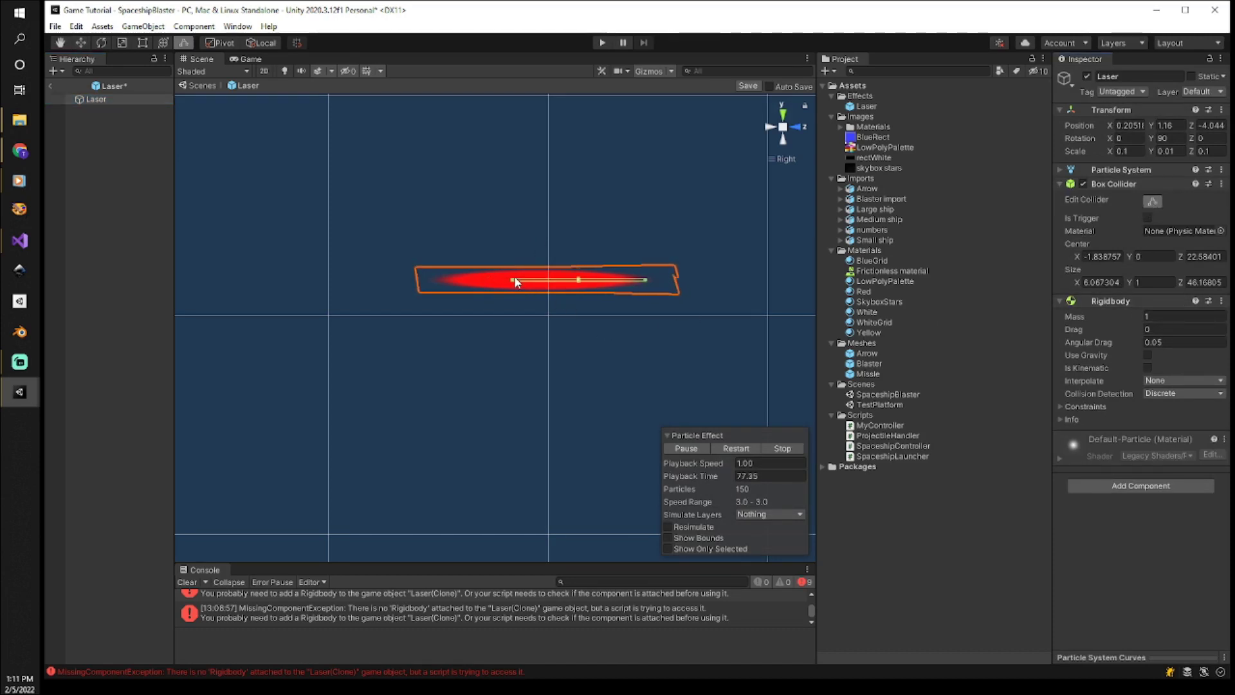
left_click_drag(514, 279, 426, 287)
scroll(521, 326, "up", 5)
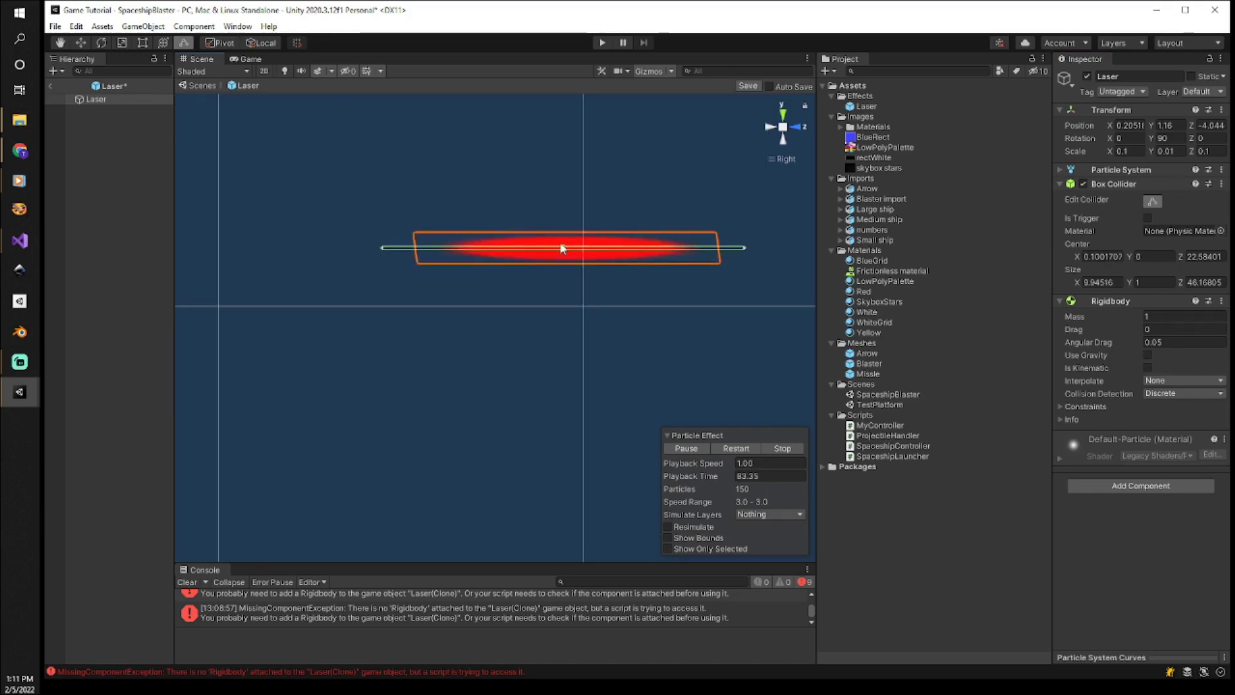
Resume editing the Laser's collider bounds and raise the Box Collider's upper face to a Y size of about 37.43.
left_click(565, 248)
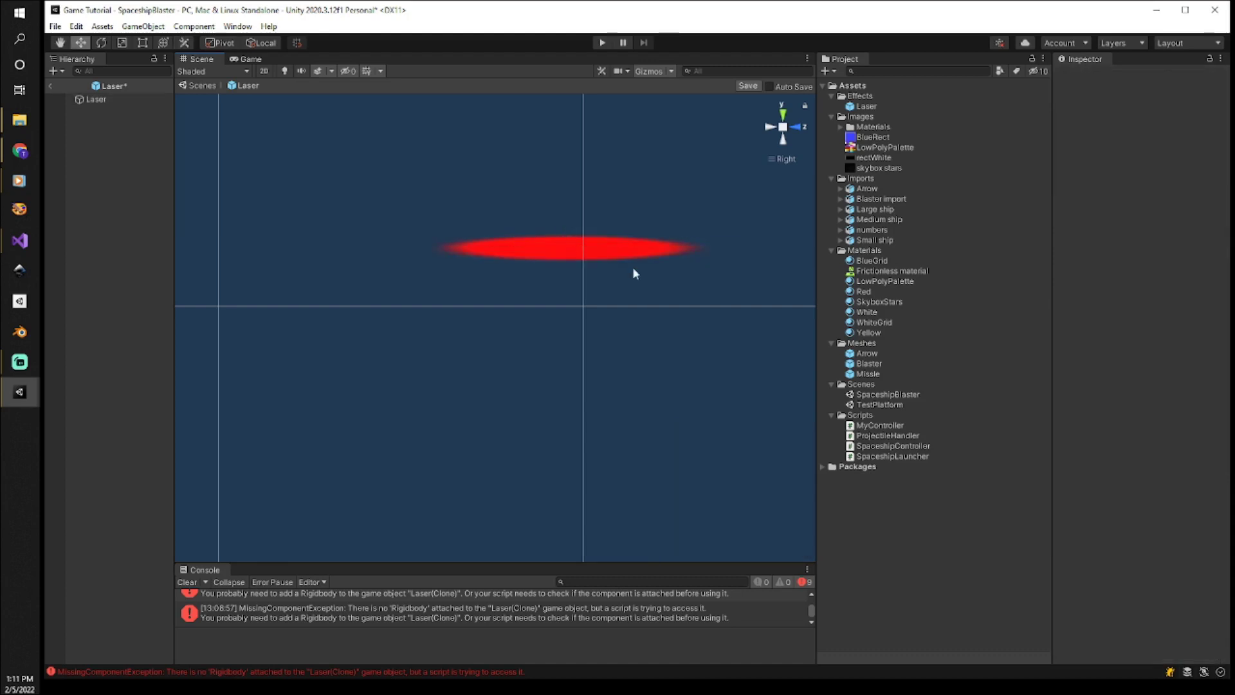
left_click(577, 258)
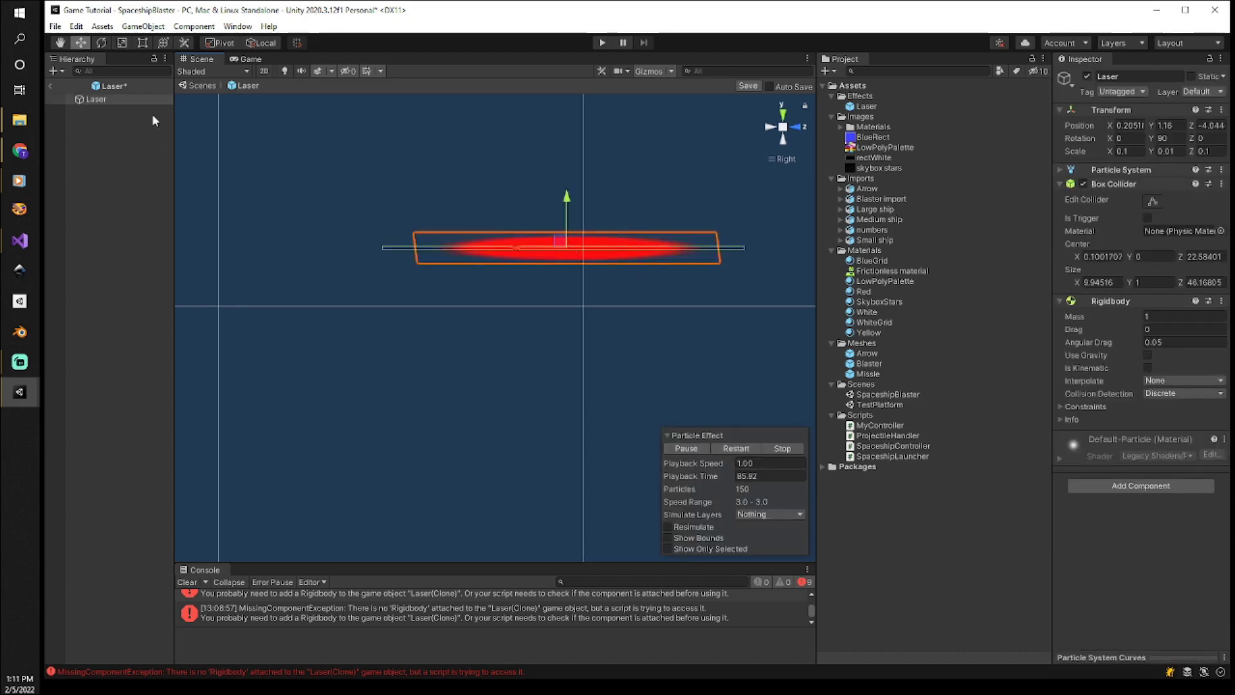
left_click(1153, 201)
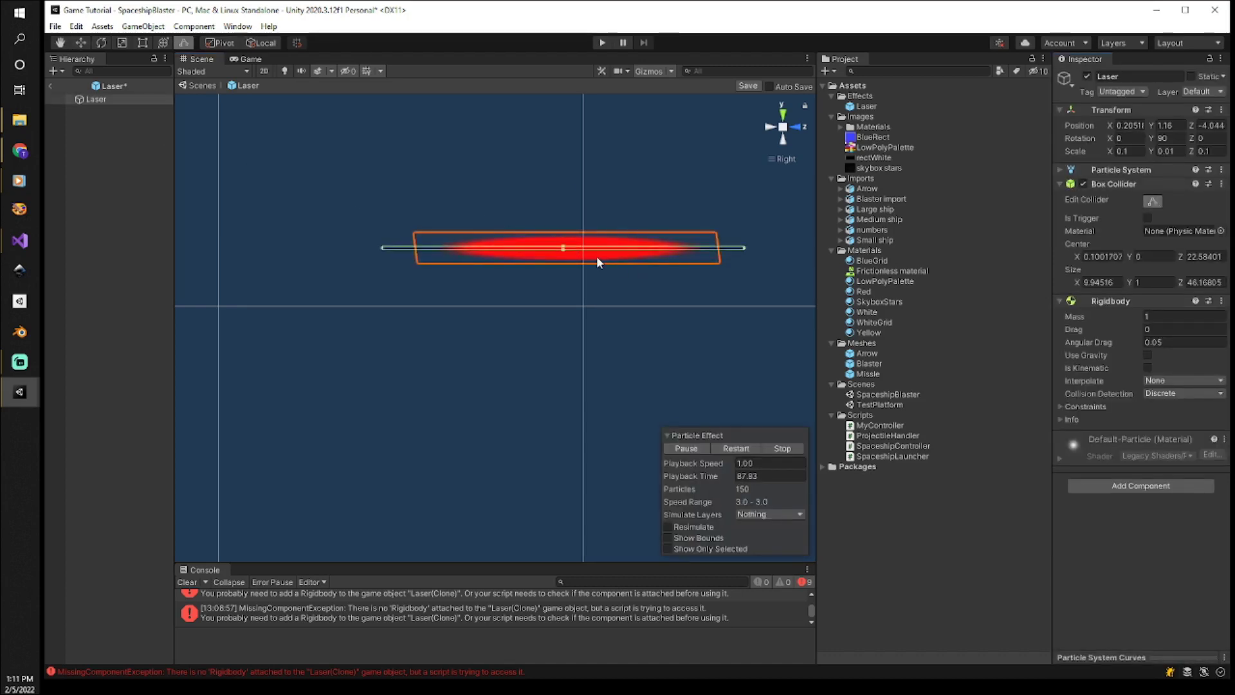
scroll(597, 256, "up", 3)
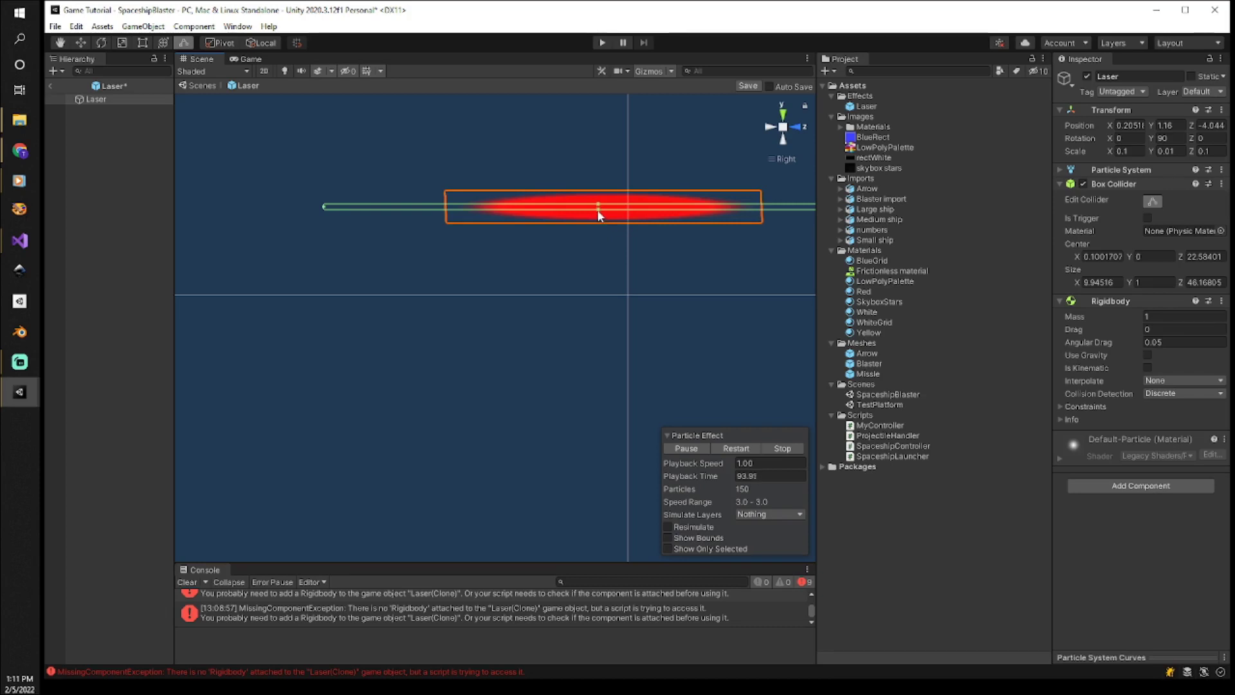
left_click_drag(598, 214, 588, 89)
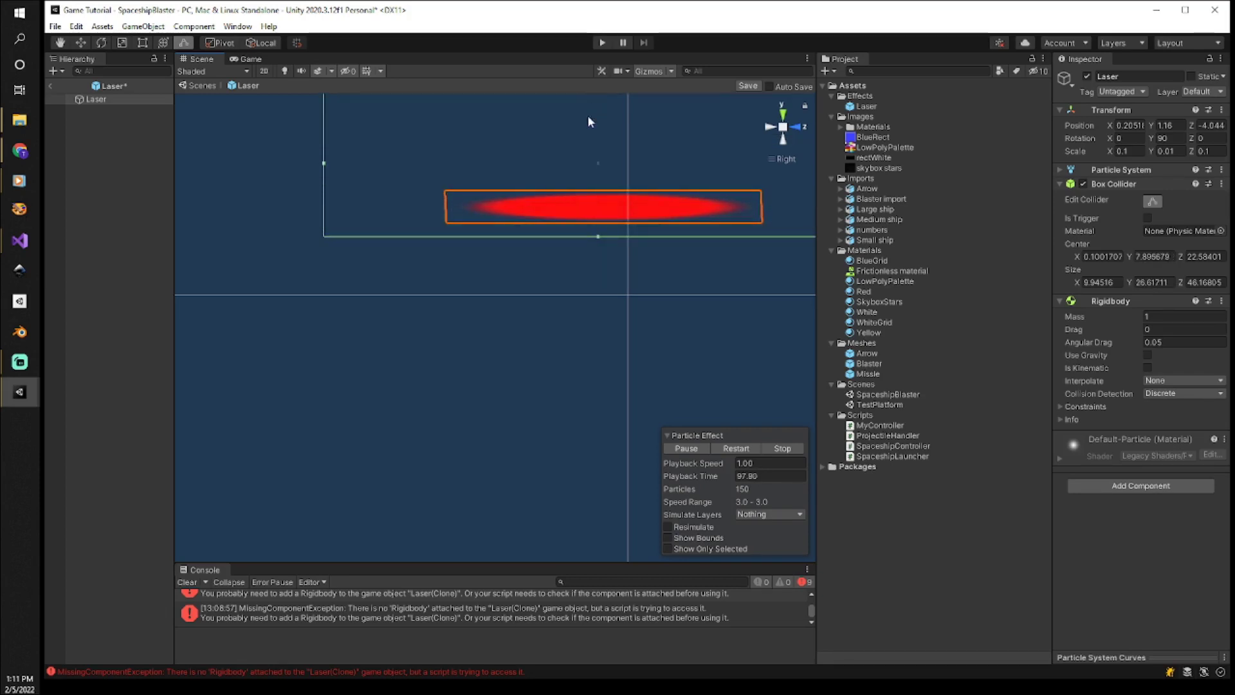
scroll(541, 286, "down", 3)
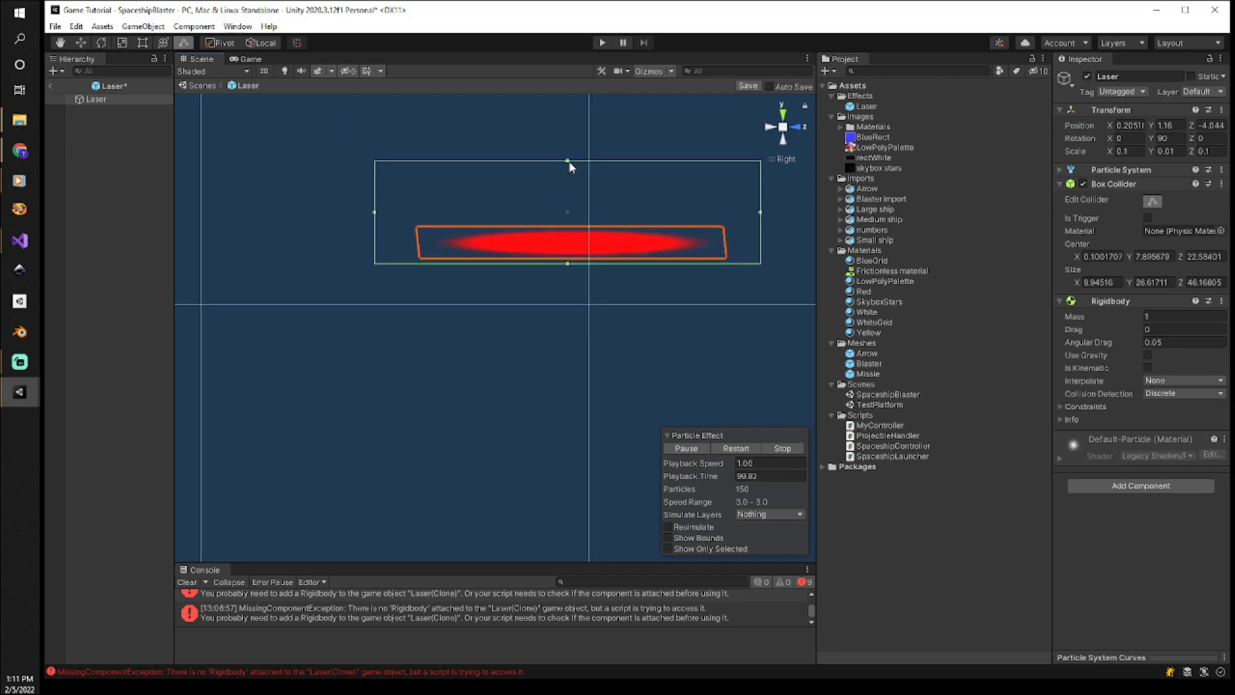
left_click_drag(568, 160, 565, 119)
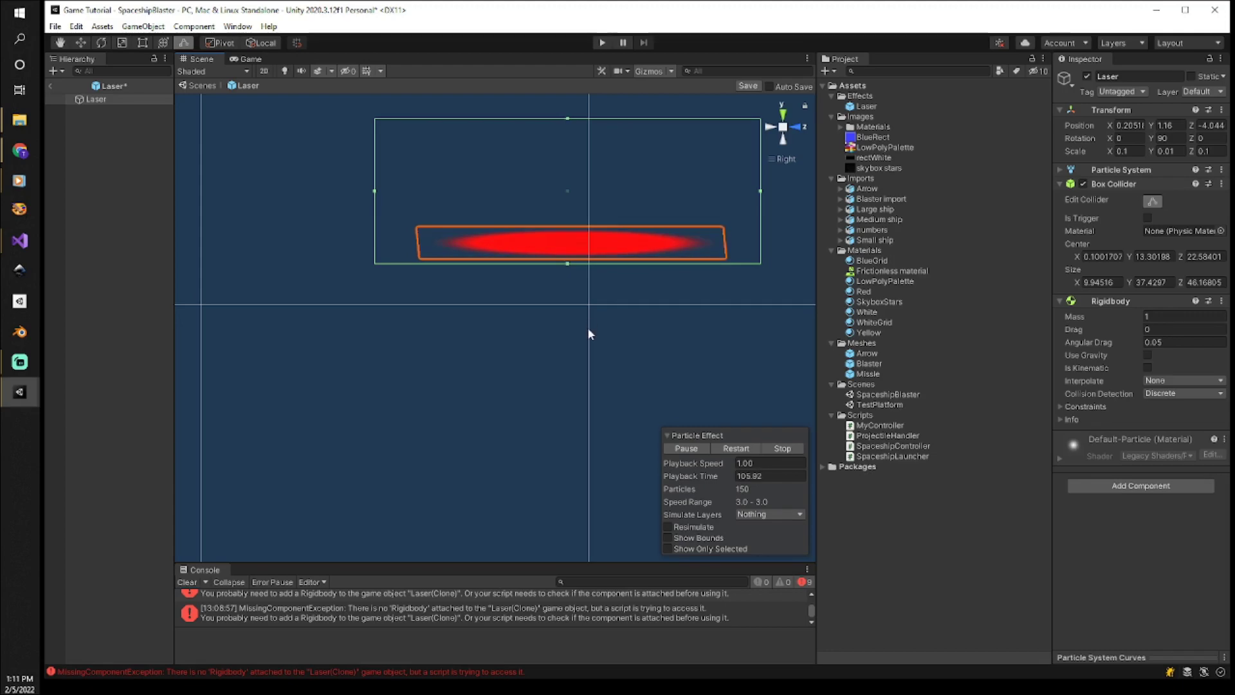
Exit Laser prefab editing back to the SpaceshipBlaster scene, saving the collider changes.
key("f")
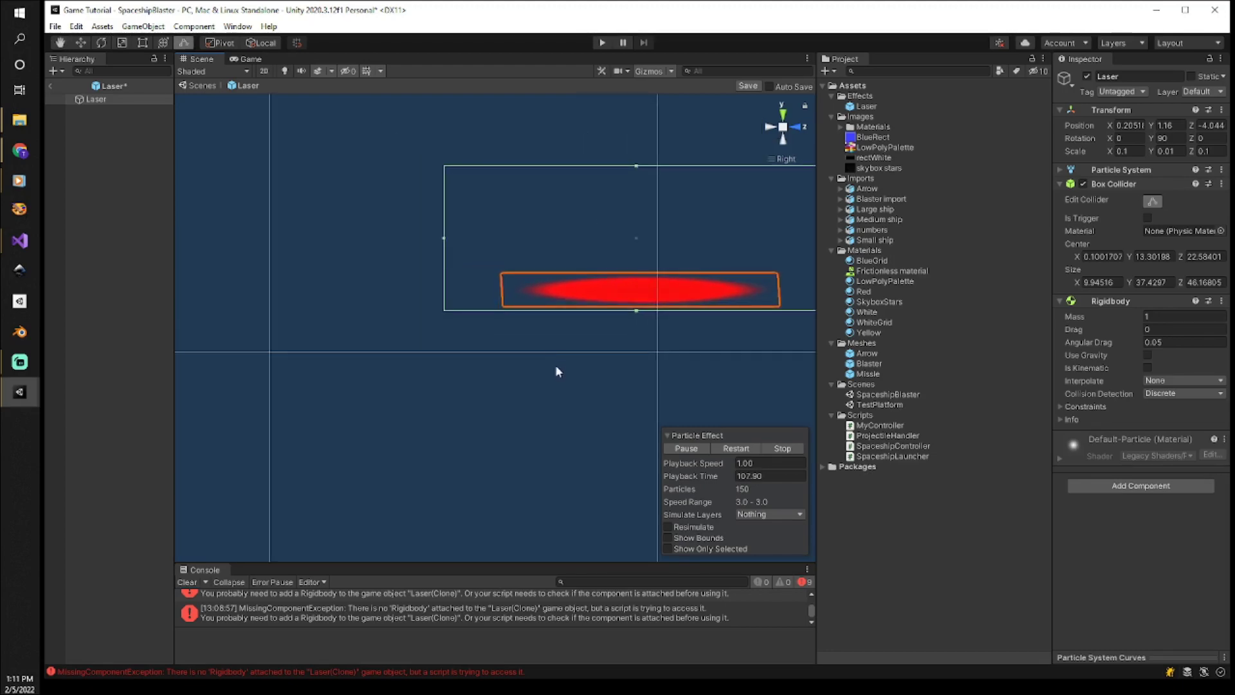
left_click_drag(483, 380, 590, 409, "alt")
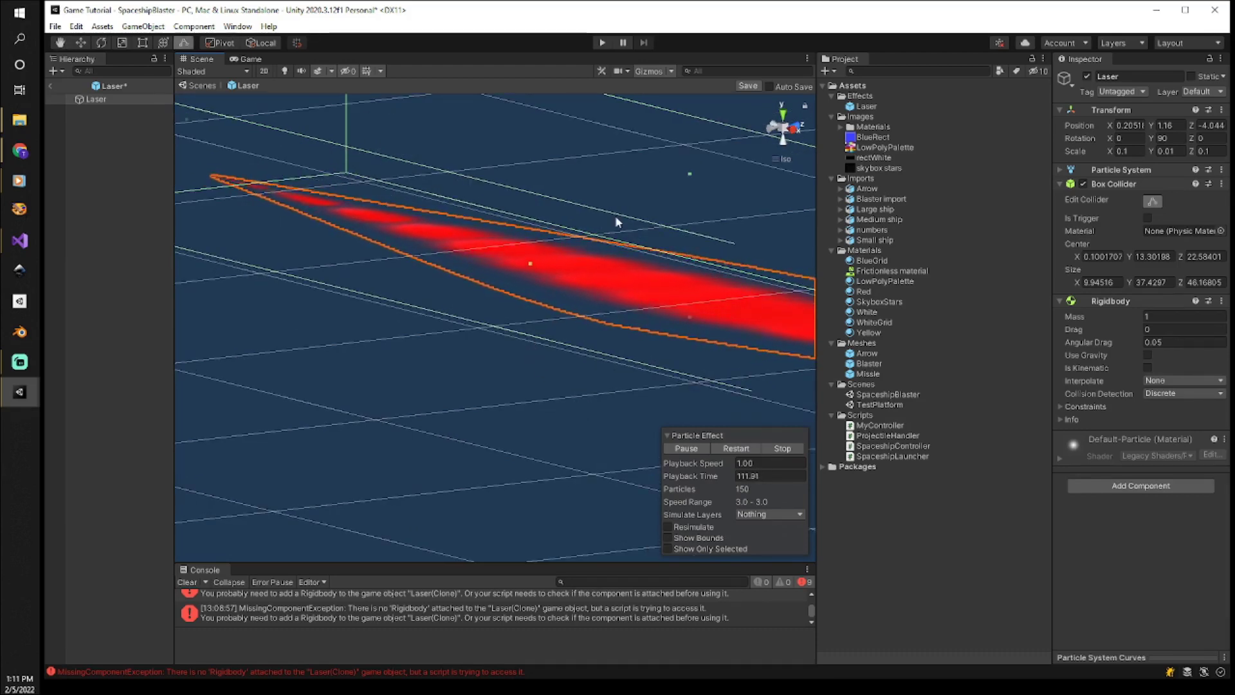
left_click(50, 87)
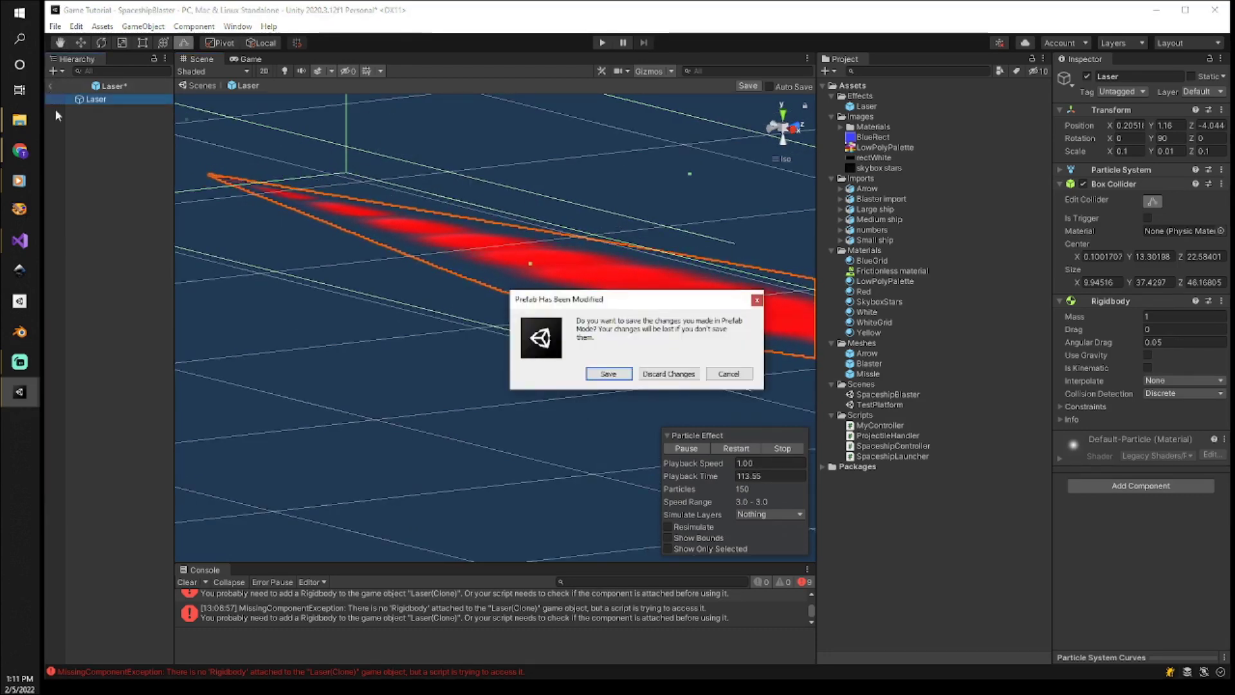
left_click(608, 374)
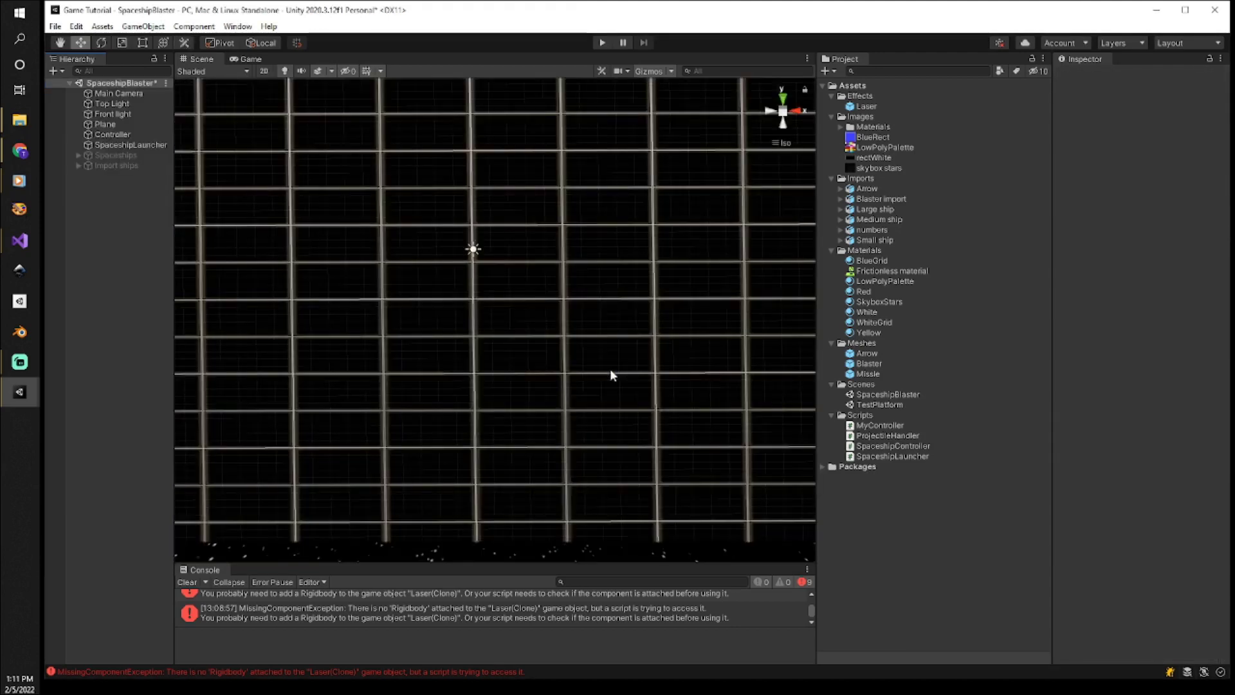
Enable Is Trigger on the Laser prefab's Box Collider and add the Projectile Handler script to the prefab.
left_click(867, 105)
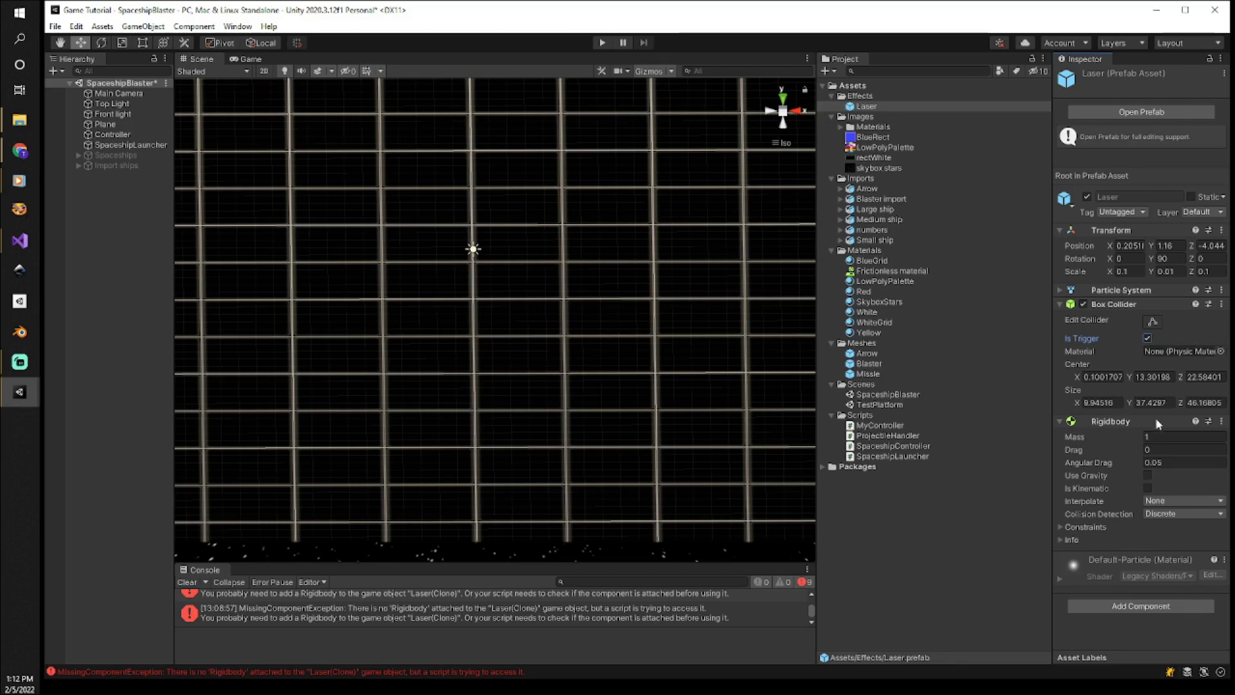
left_click(1127, 611)
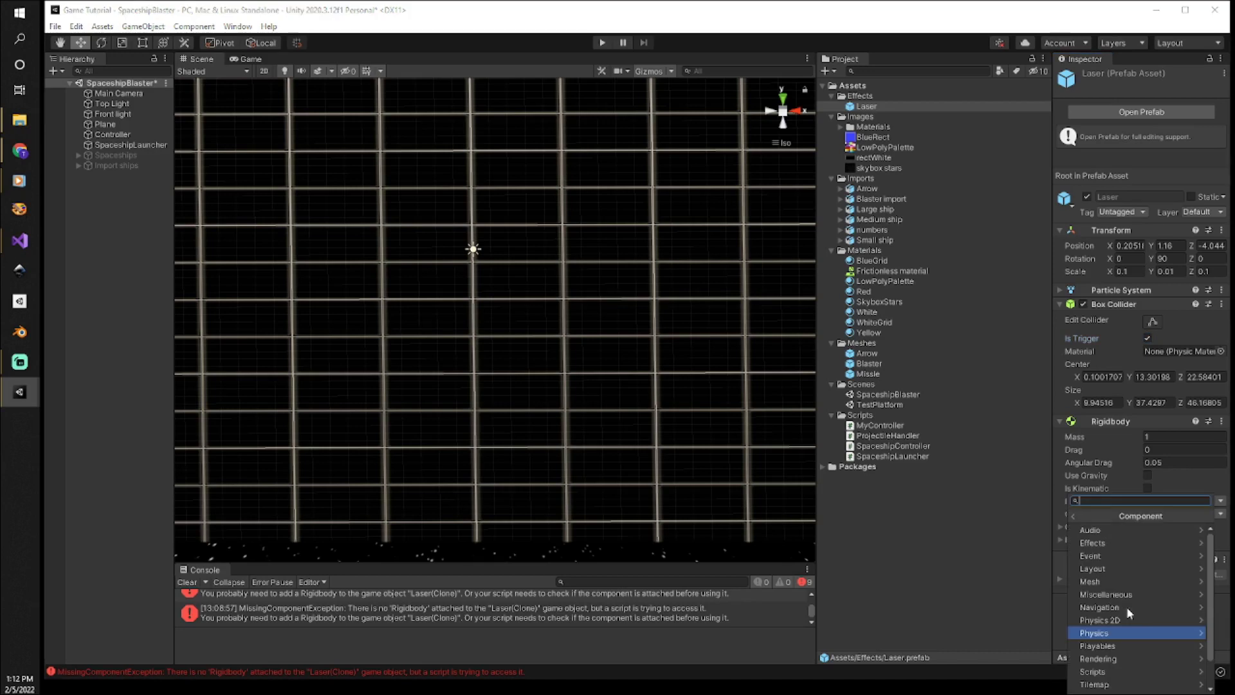
left_click(1126, 672)
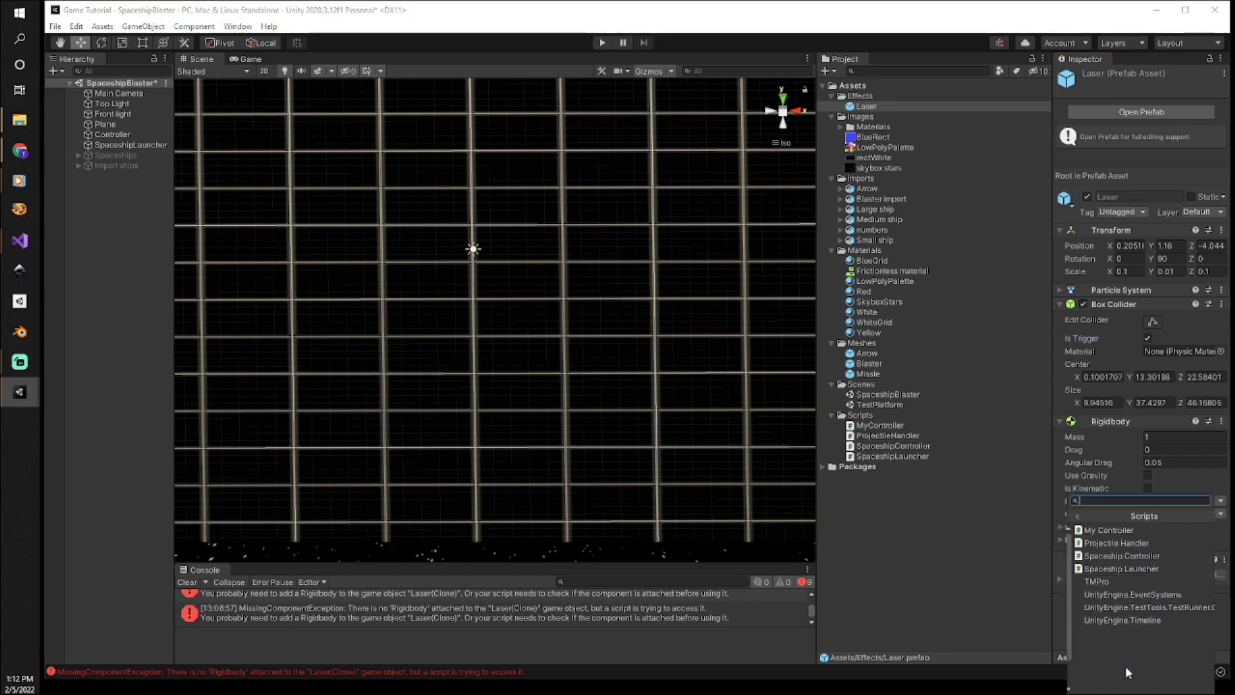
left_click(1127, 544)
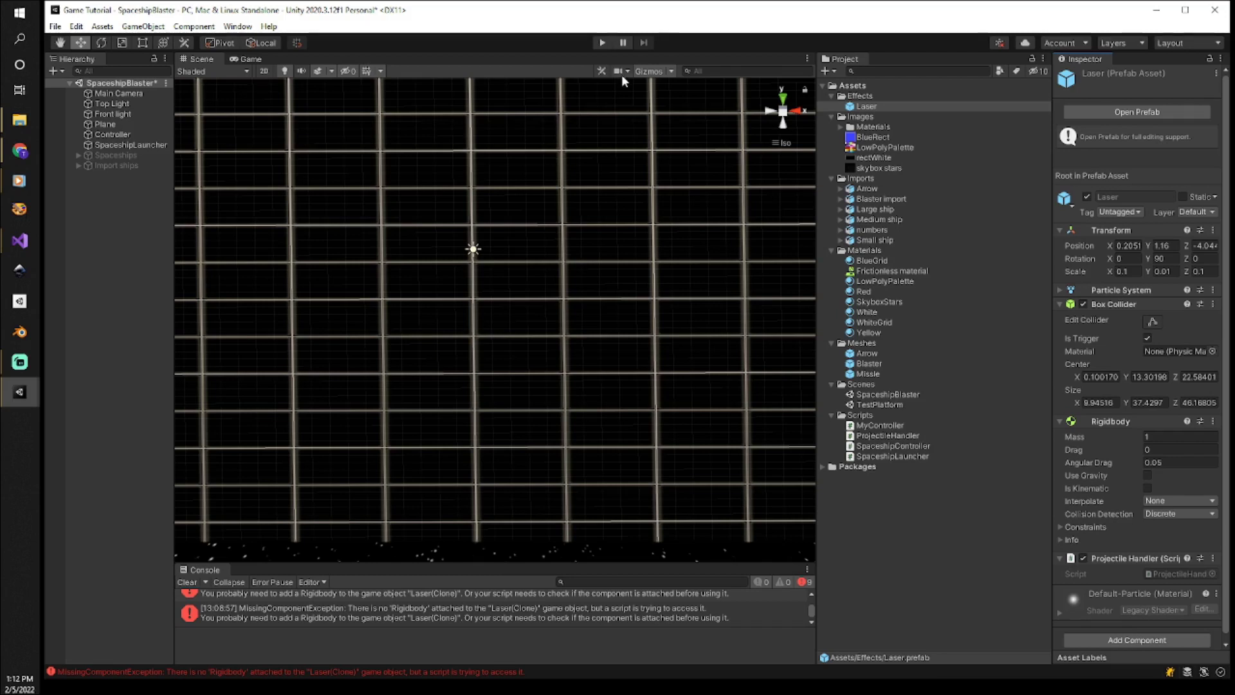
Play-test the scene by steering the spaceship back and forth across the grid, and stop the game.
left_click(602, 43)
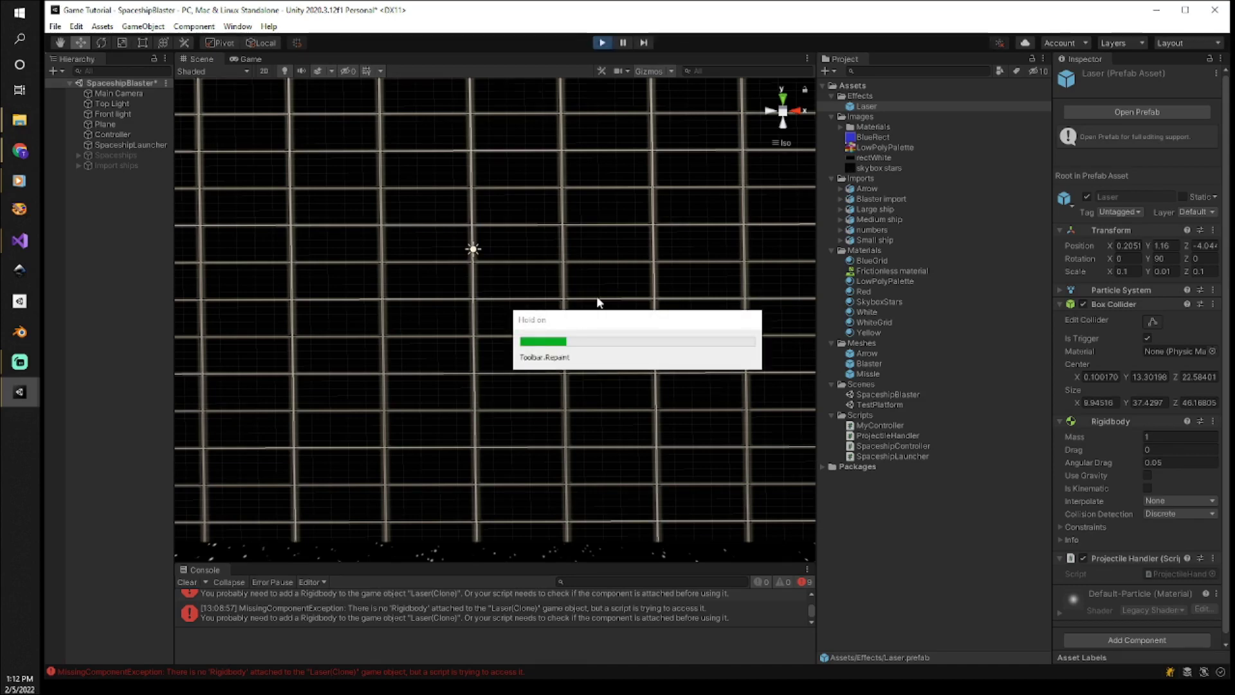
key("Right")
key("Left")
key("Right")
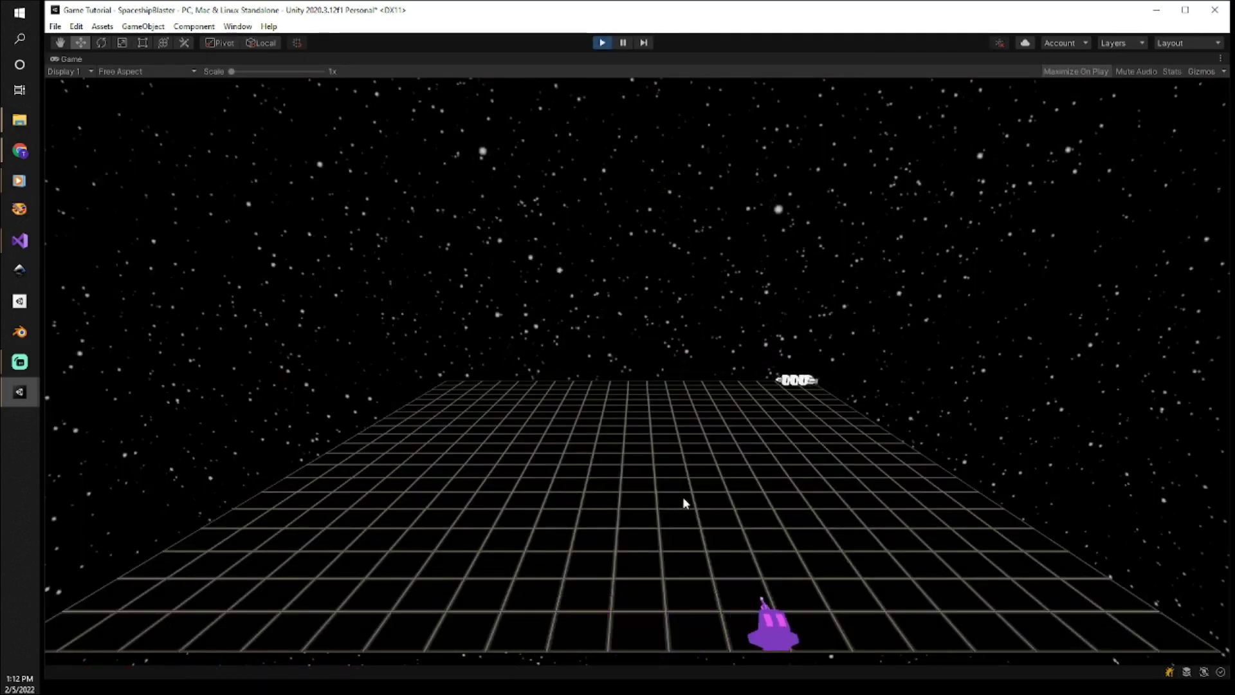
key("Right")
key("Left")
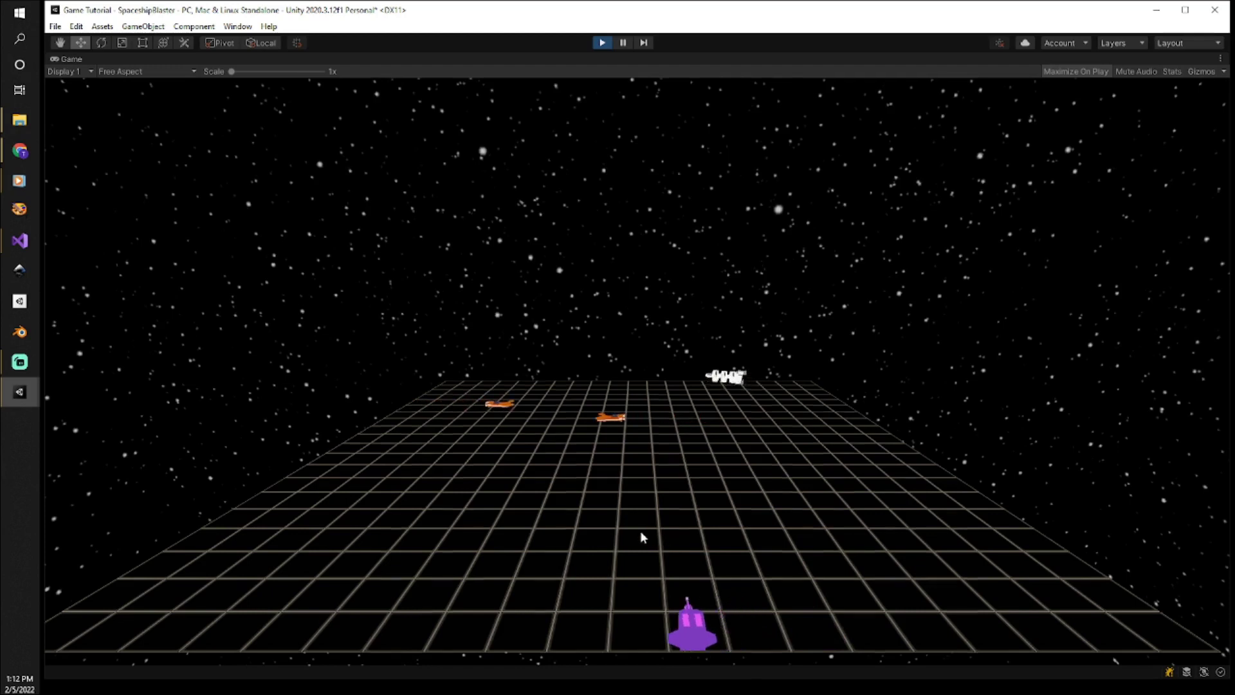
key("Left")
key("Right")
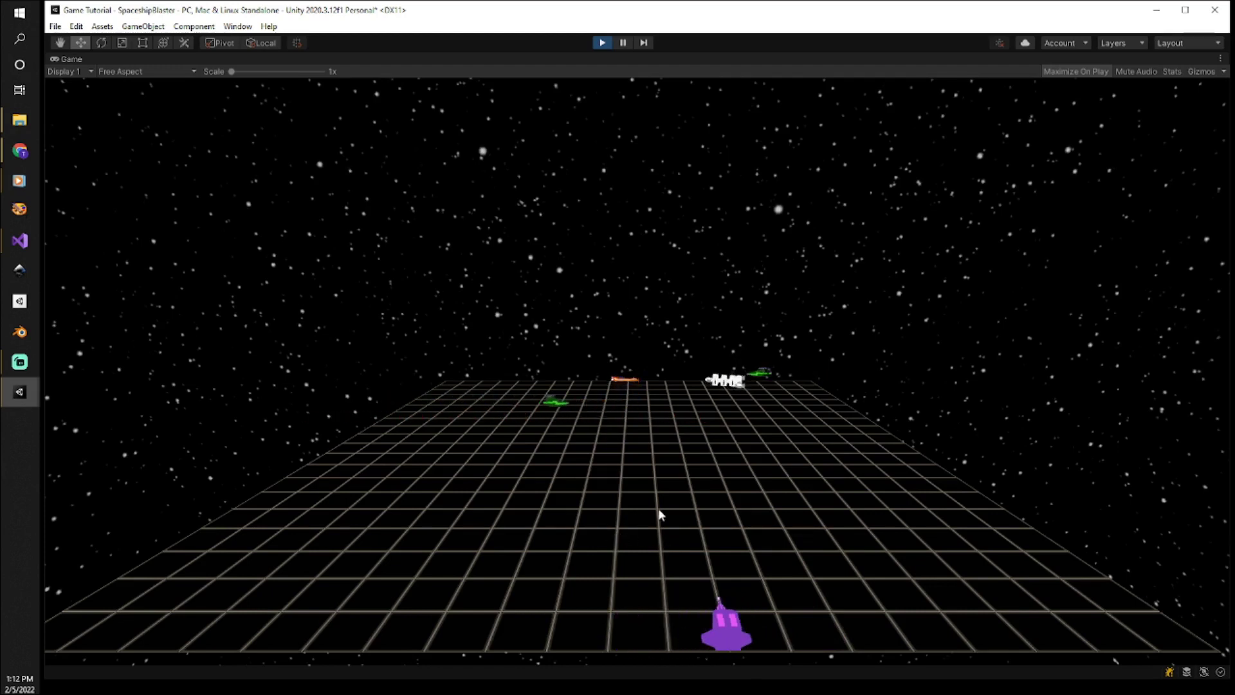
key("Left")
key("Right")
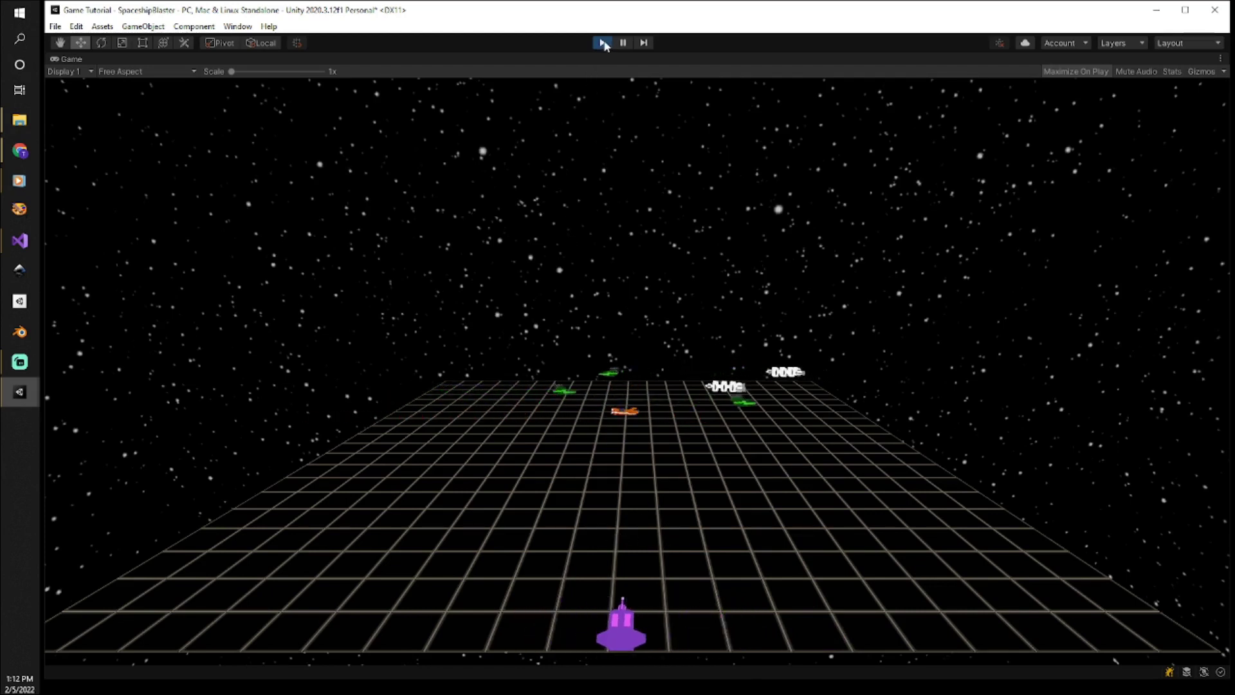
left_click(603, 43)
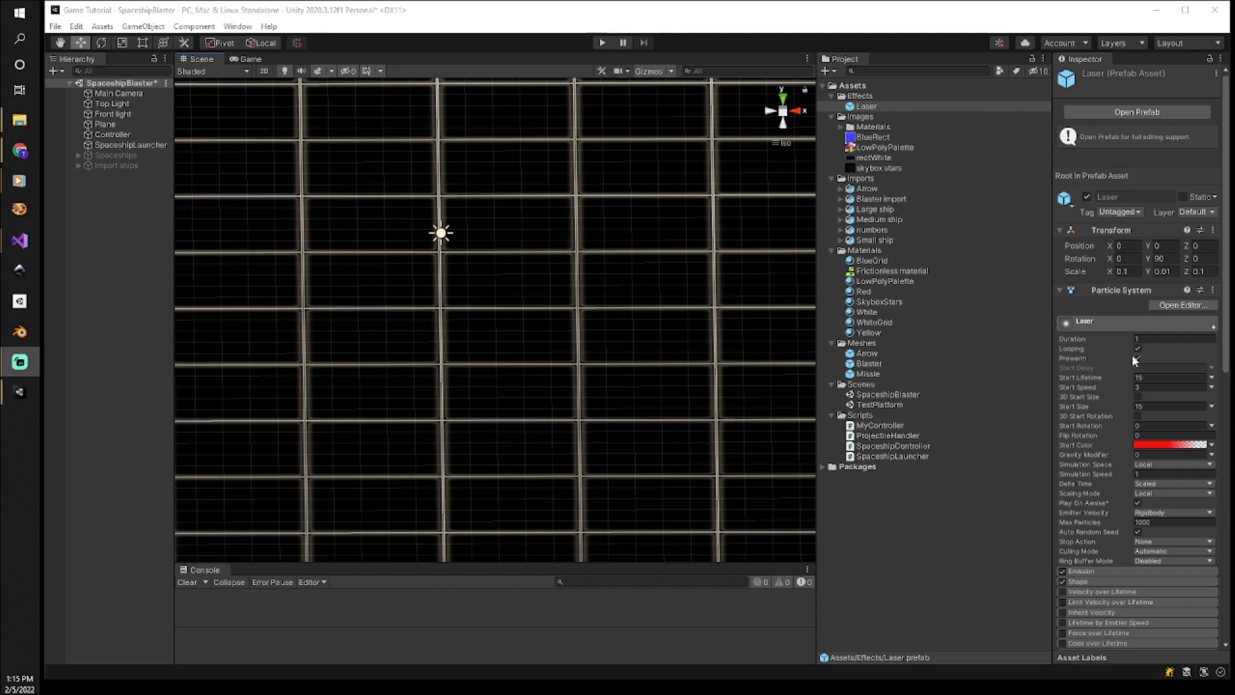
Play-test the game by steering the spaceship and firing lasers at the enemy ships, and stop the game.
left_click(602, 43)
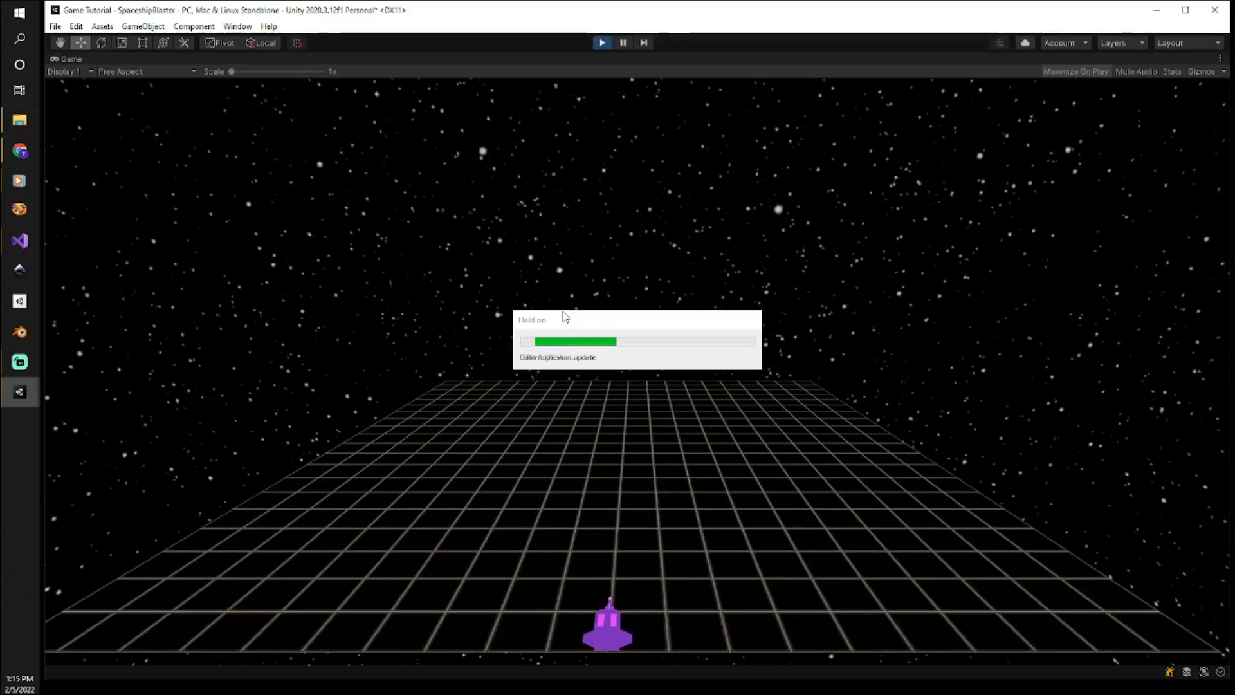
key("Right")
key("Left")
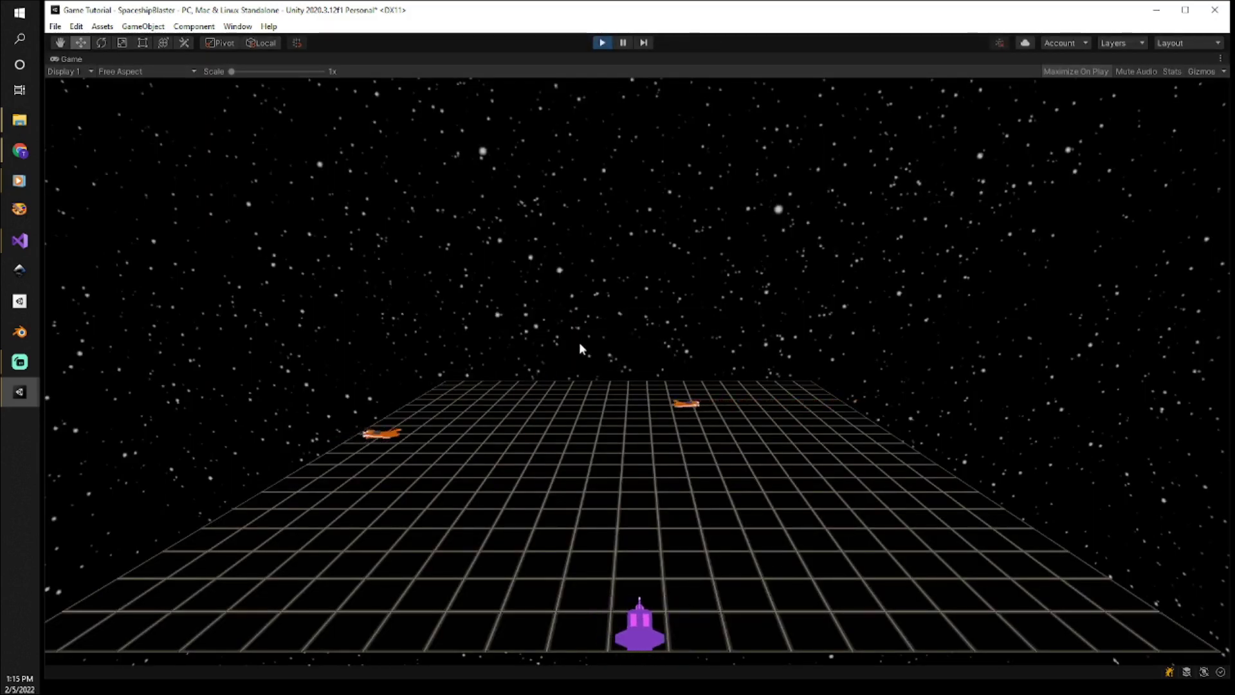
key("space")
key("Left")
key("space")
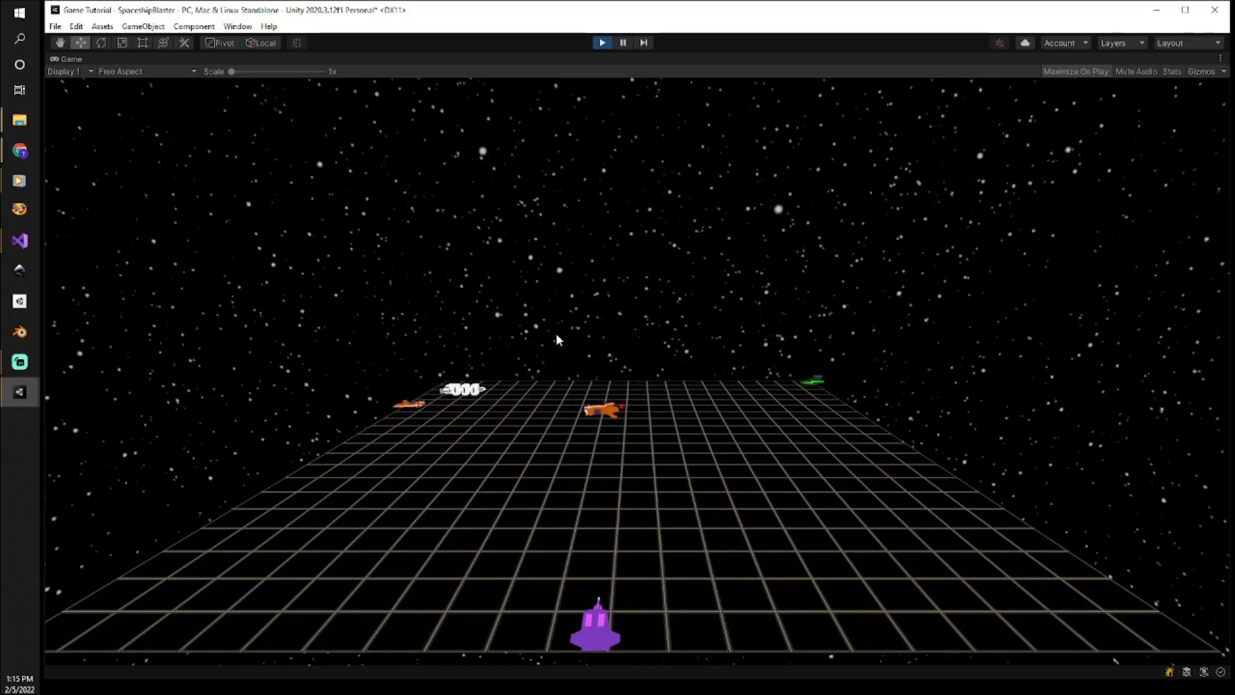
key("Left")
key("Left")
key("space")
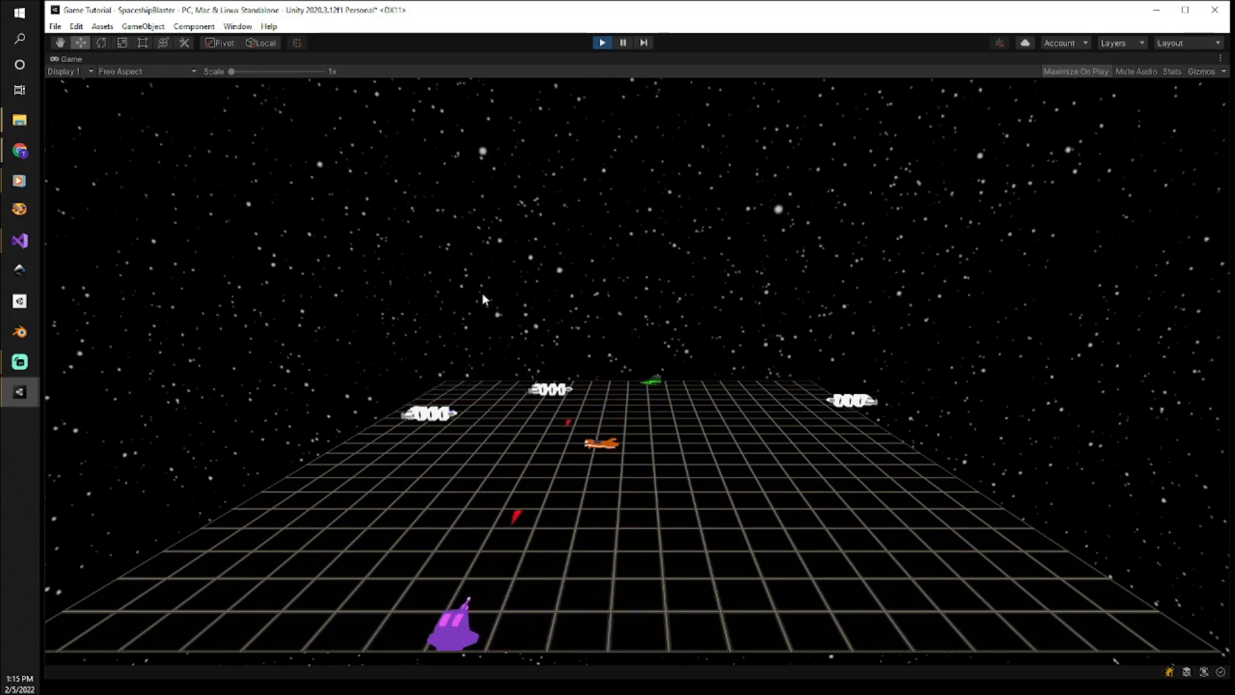
key("Left")
key("space")
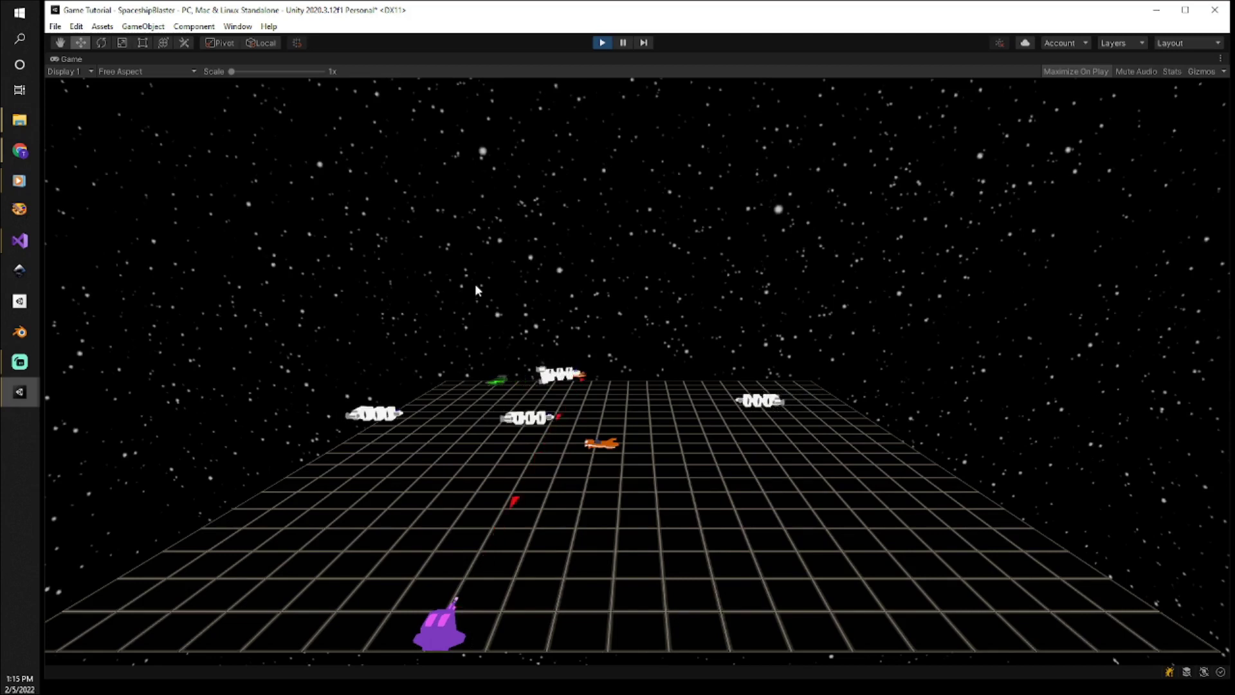
key("Right")
key("space")
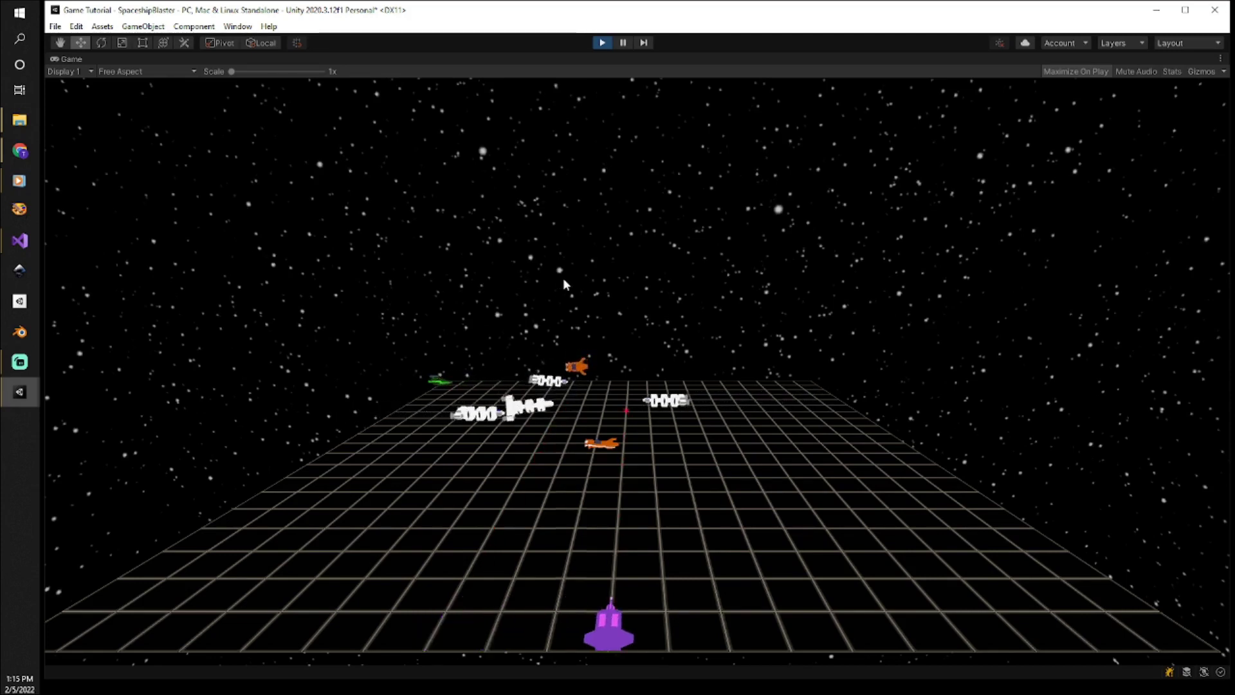
key("Left")
key("Left")
key("space")
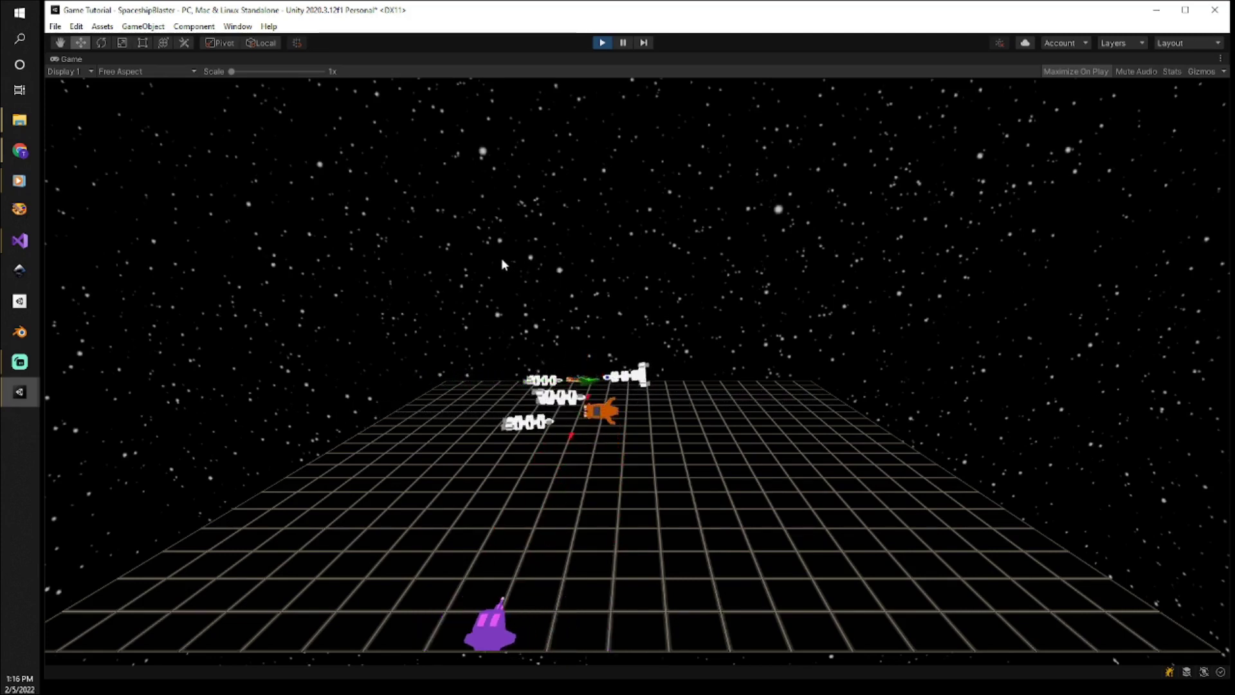
key("Right")
key("space")
key("space")
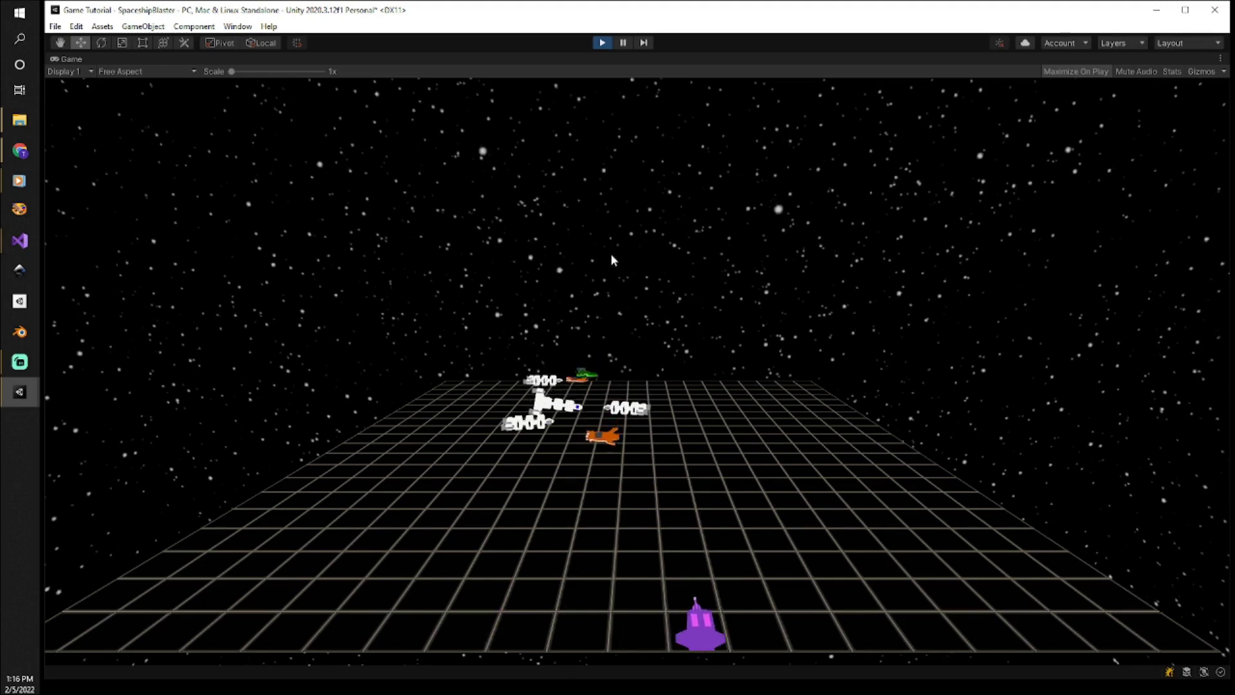
key("Right")
key("space")
key("Left")
key("space")
key("space")
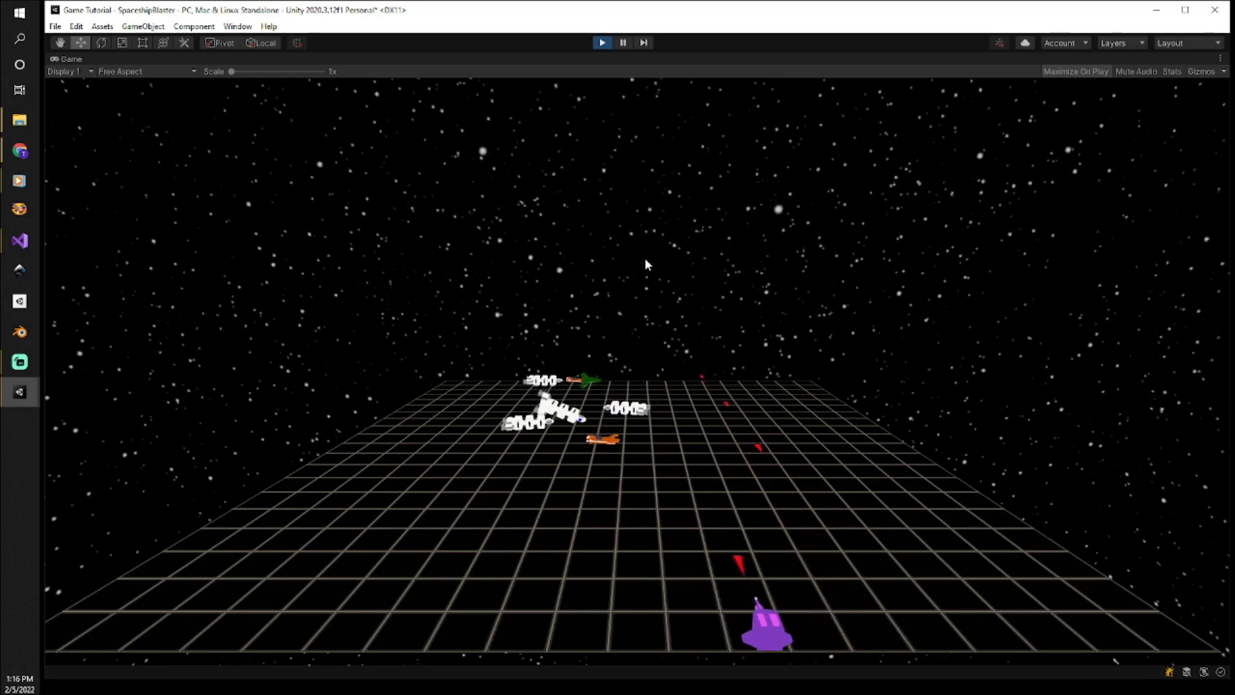
key("Right")
key("space")
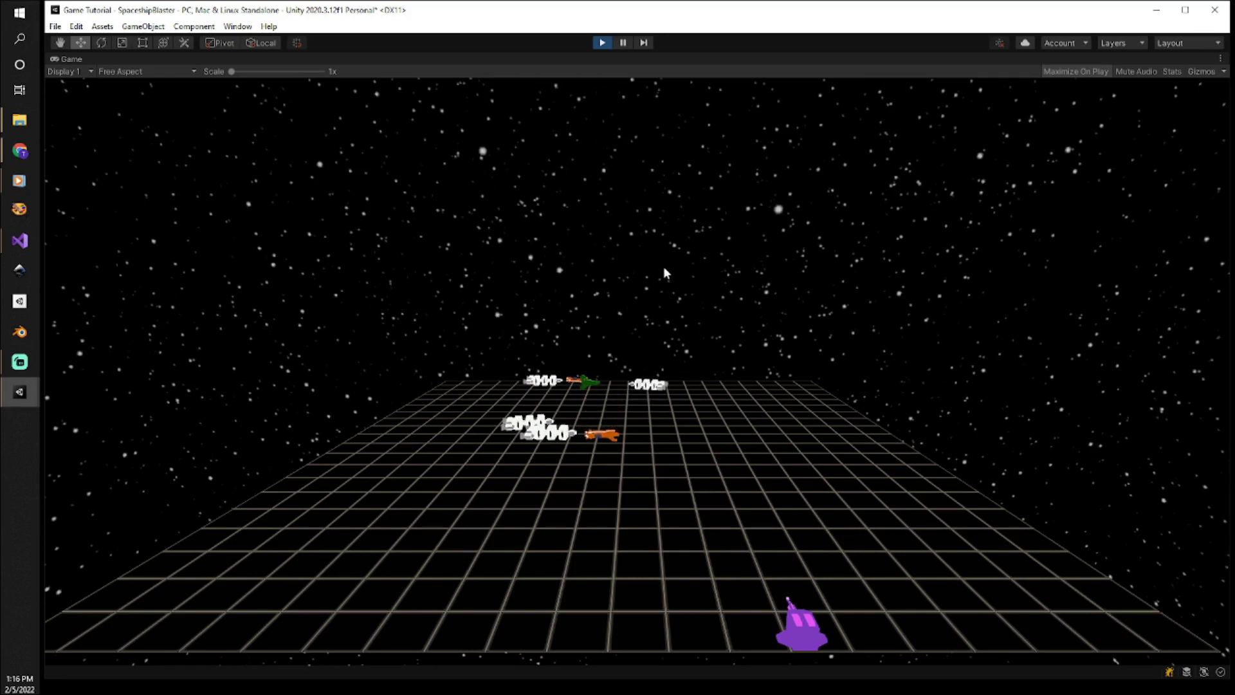
key("Left")
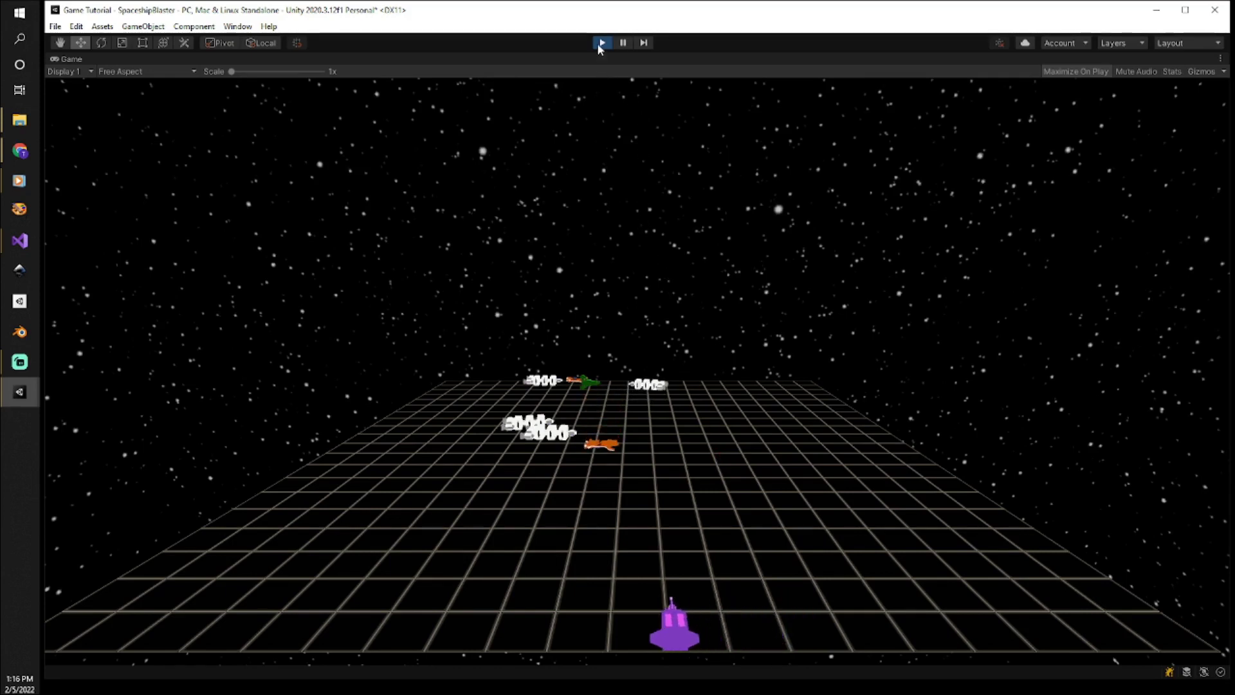
left_click(600, 43)
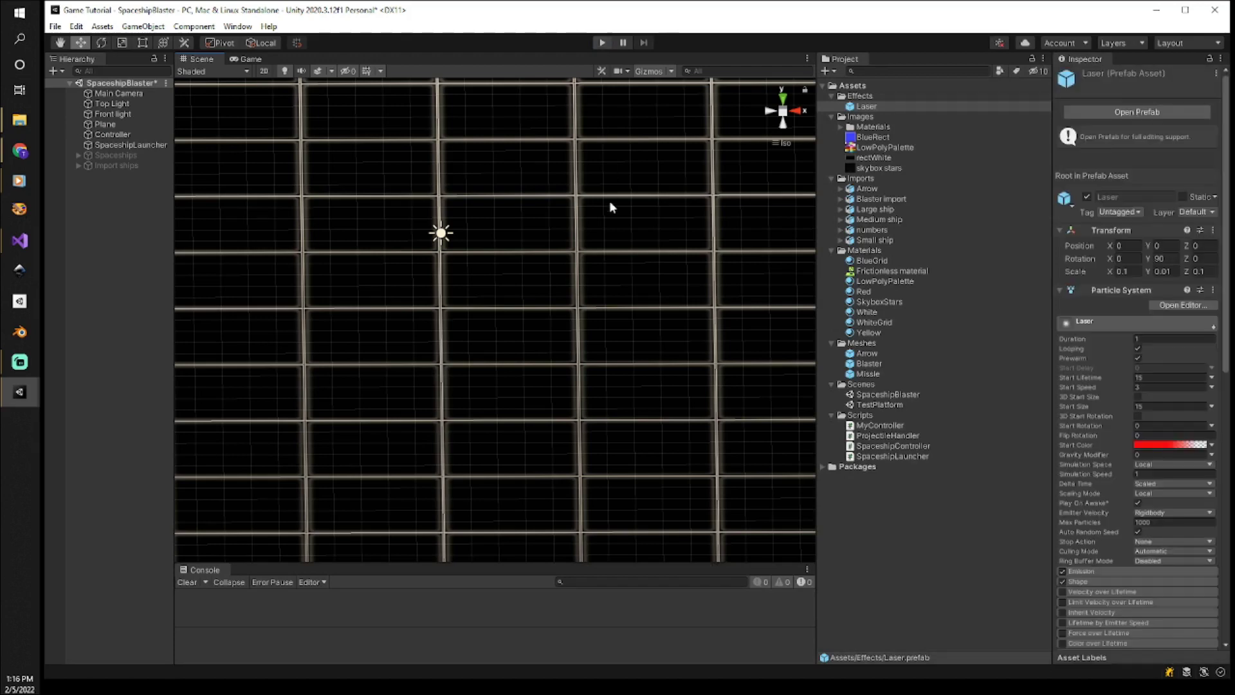
Create an empty game object named Fireball at the root of the SpaceshipBlaster scene.
right_click(127, 204)
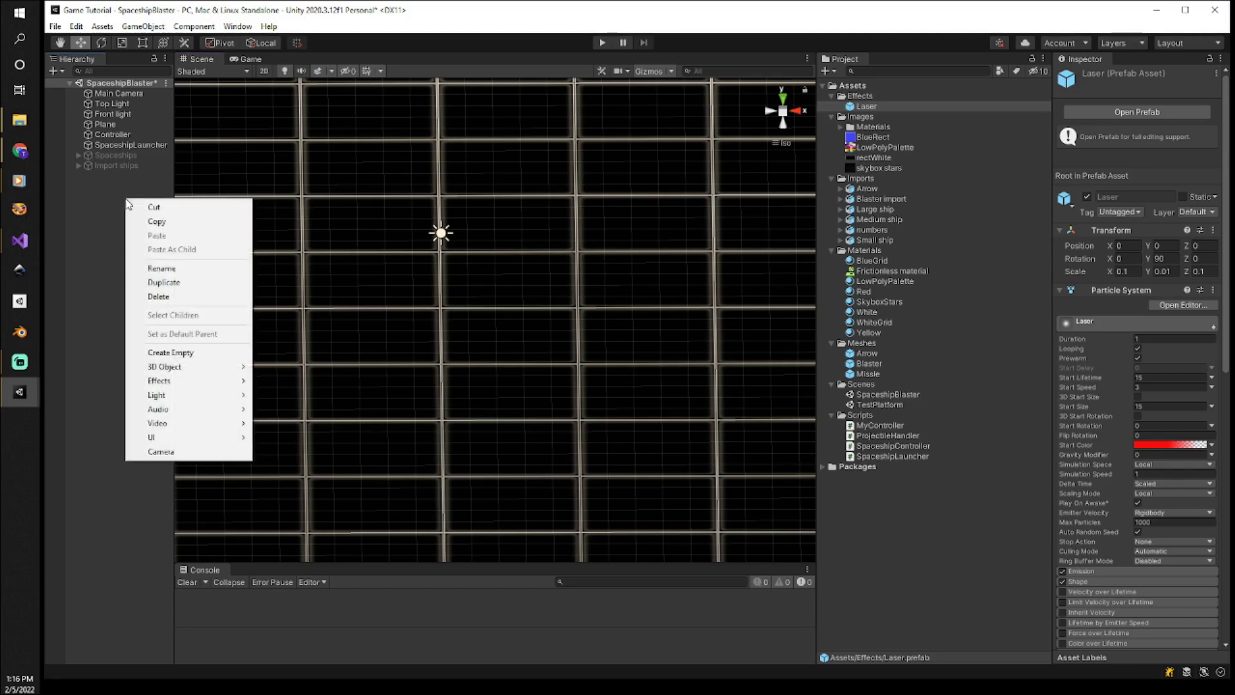
left_click(182, 355)
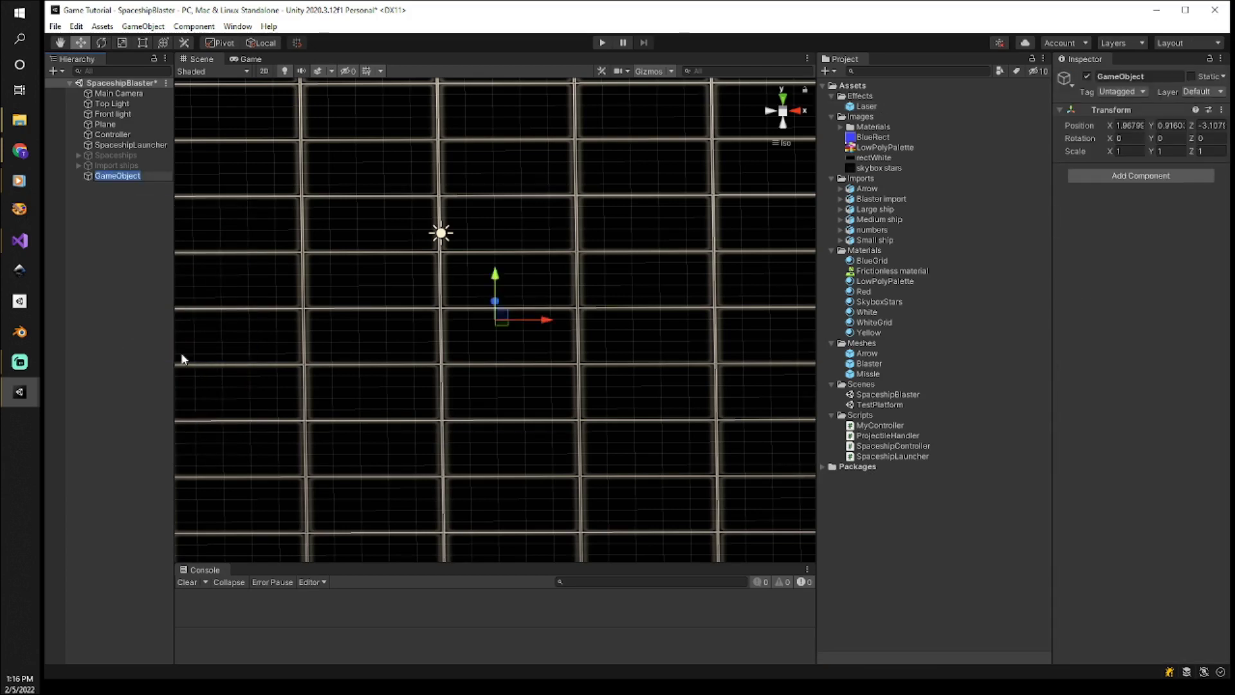
type("Fireb")
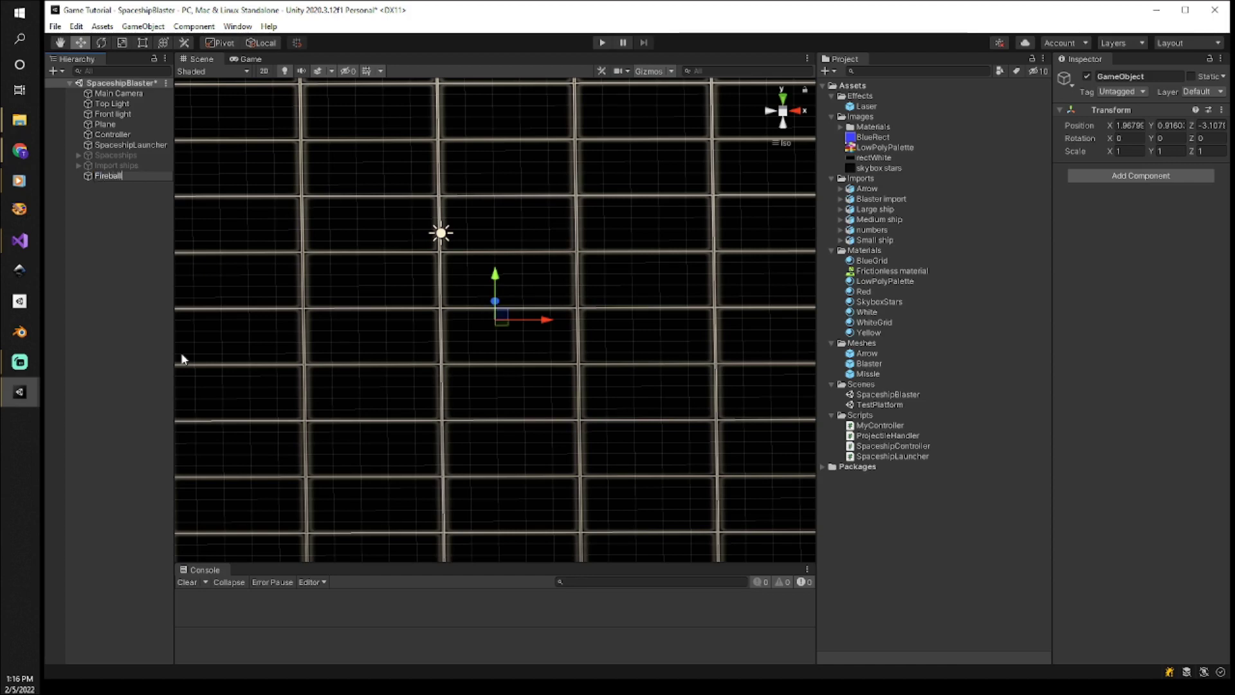
type("all")
key("Return")
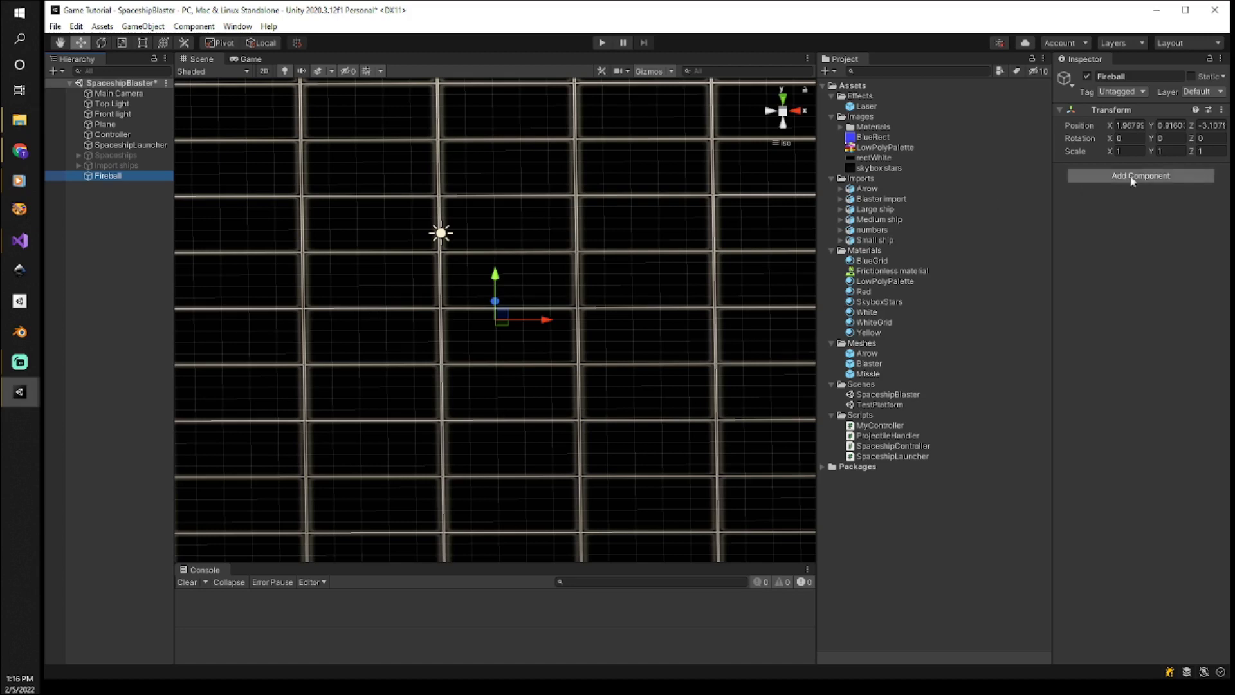
Set the Fireball object's position to X 0, Y 0, Z 0.
left_click(1120, 127)
left_click_drag(1120, 127, 1149, 126)
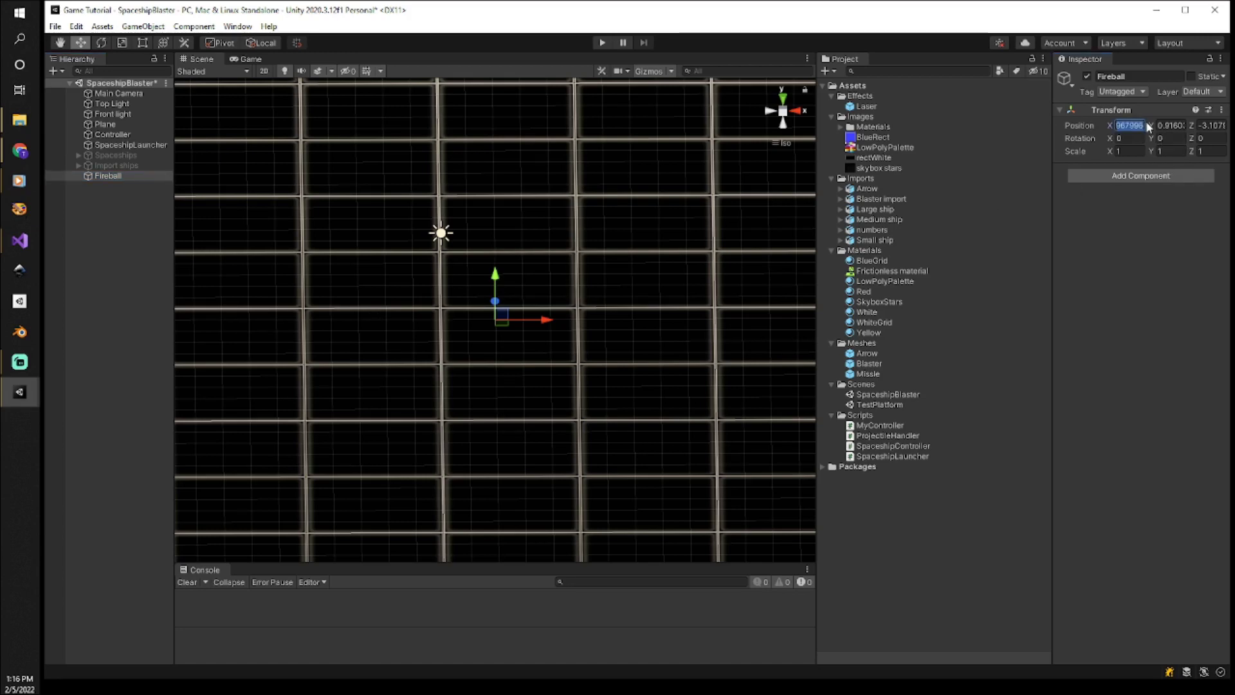
type("10")
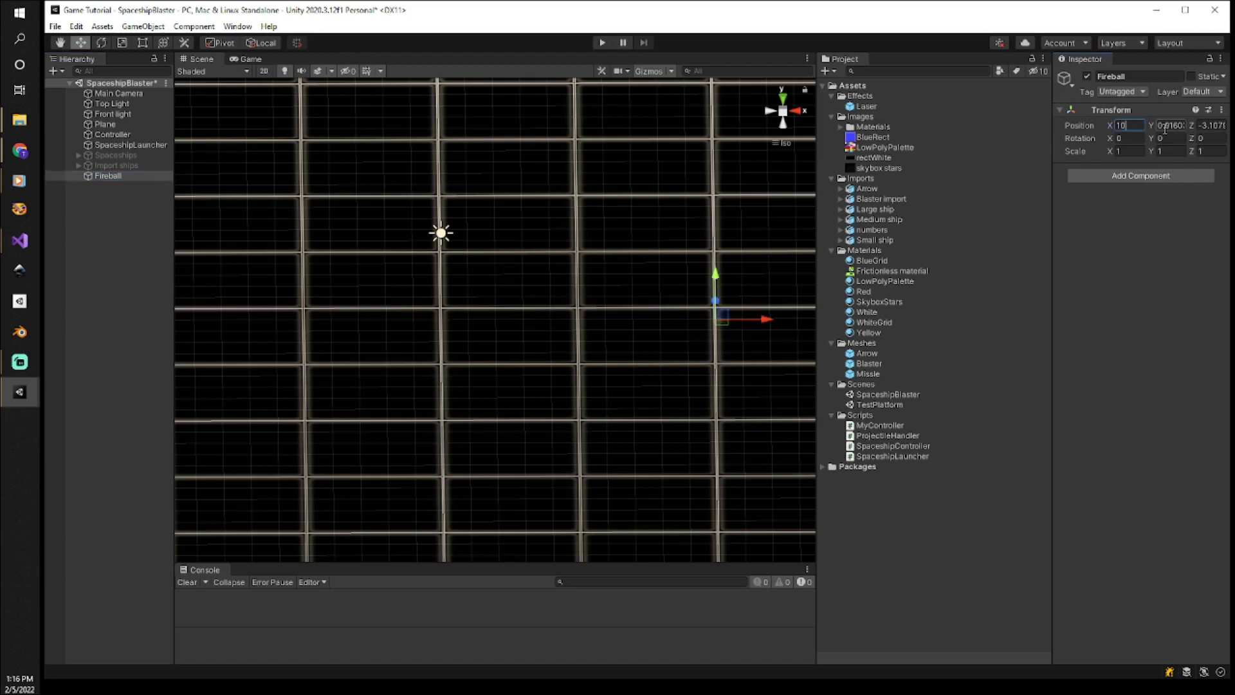
key("BackSpace")
key("BackSpace")
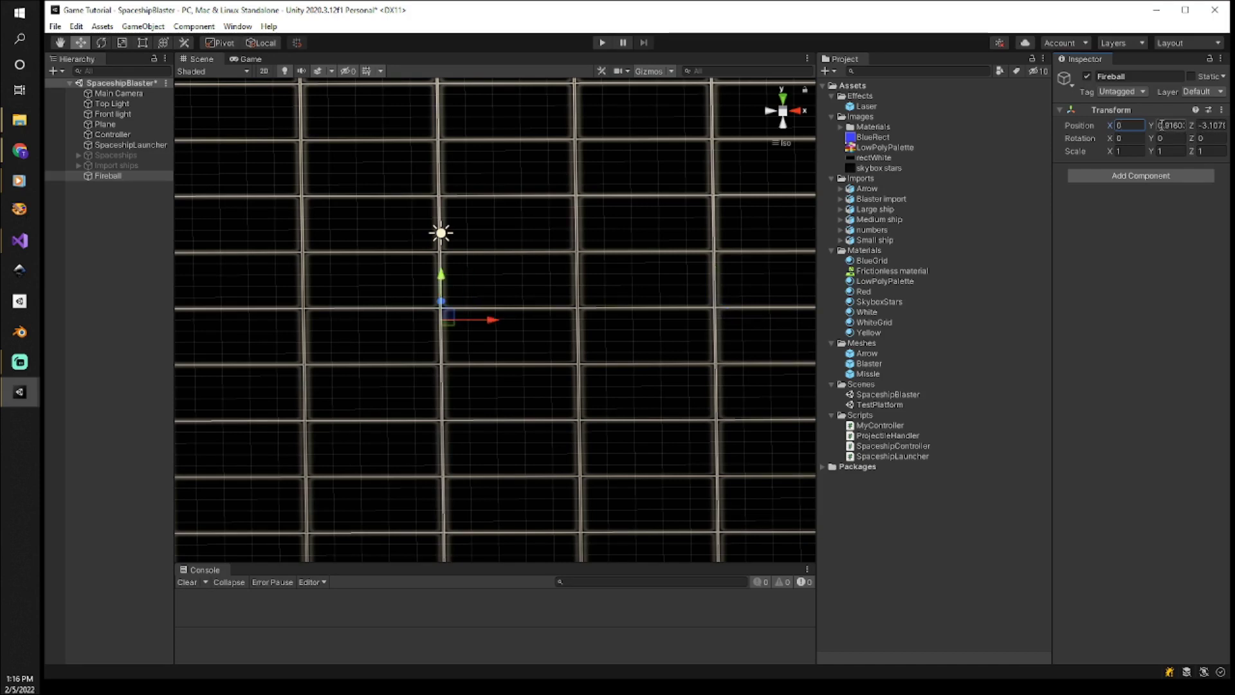
key("Tab")
type("0")
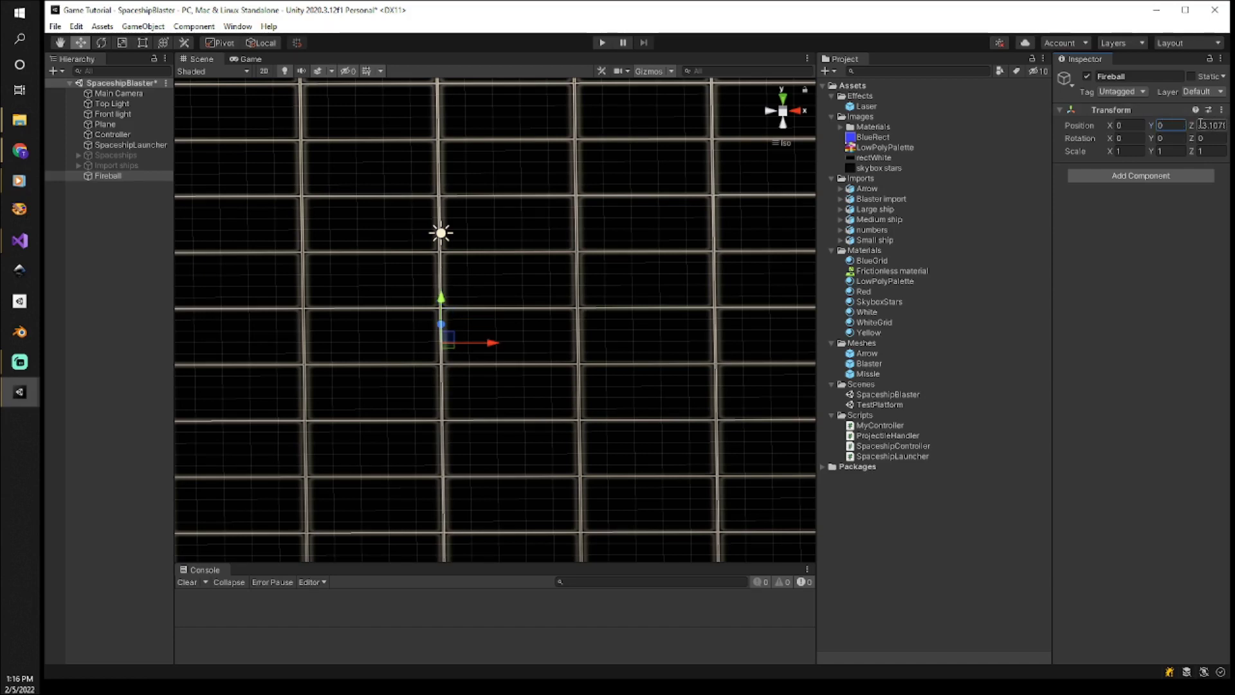
left_click(1200, 124)
type("0")
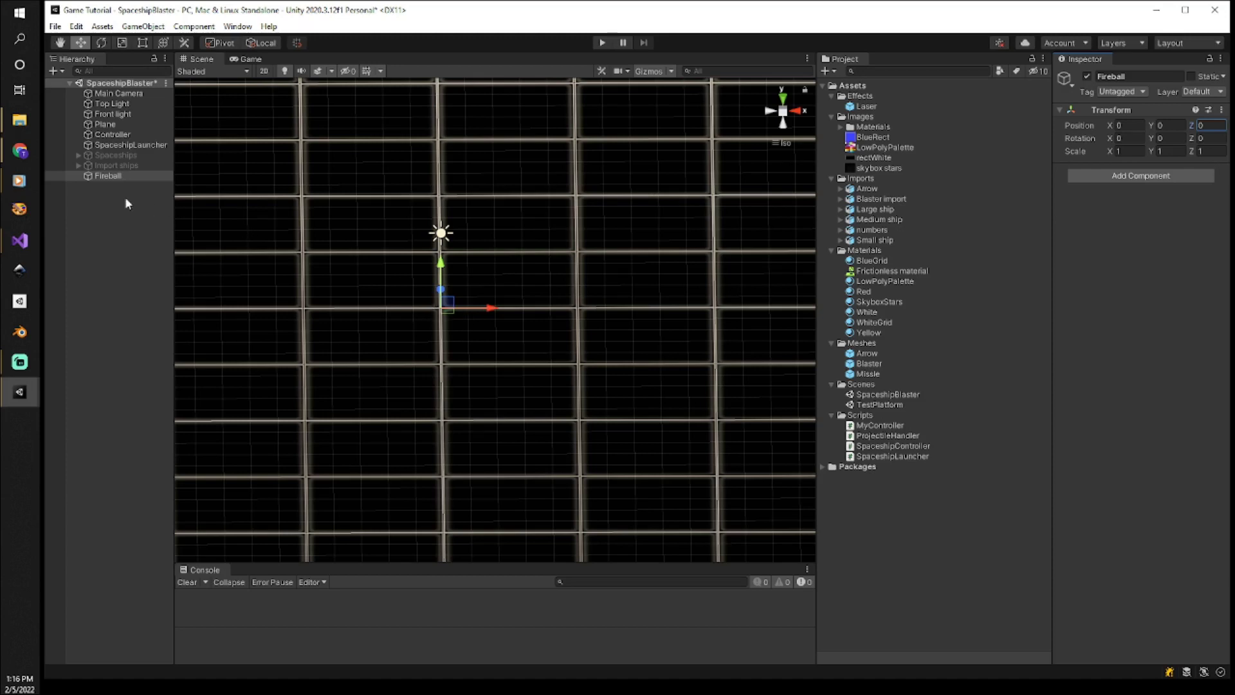
right_click(110, 175)
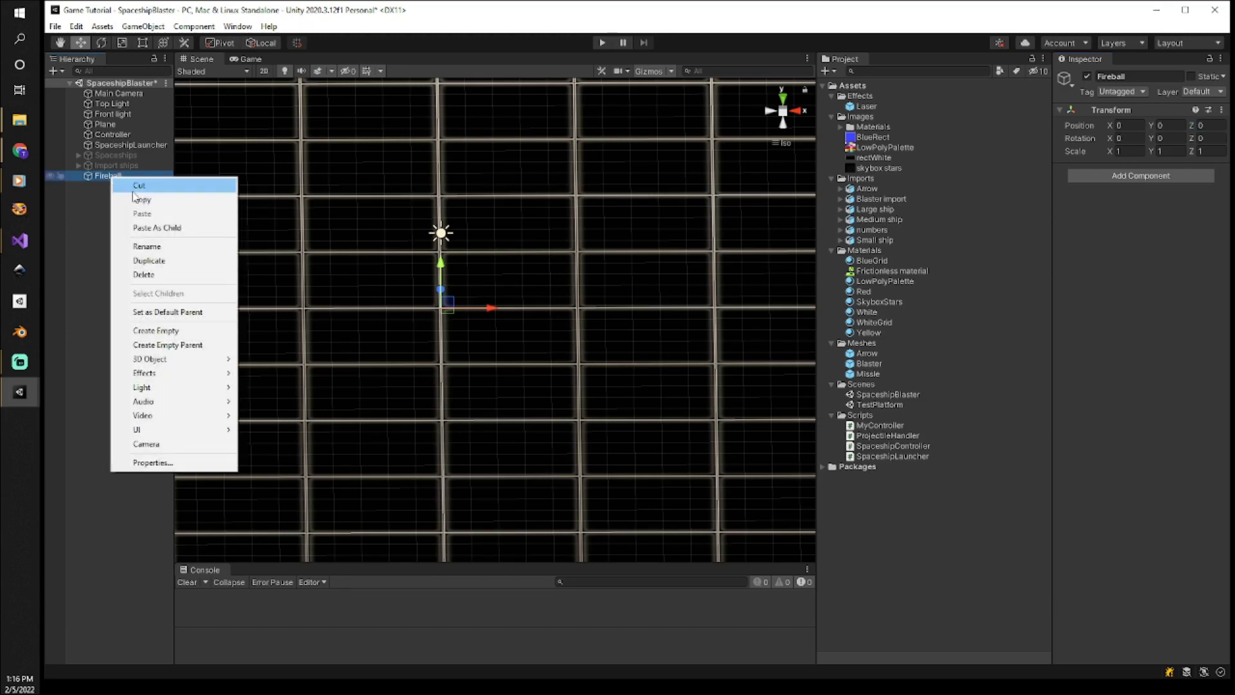
mouse_move(177, 375)
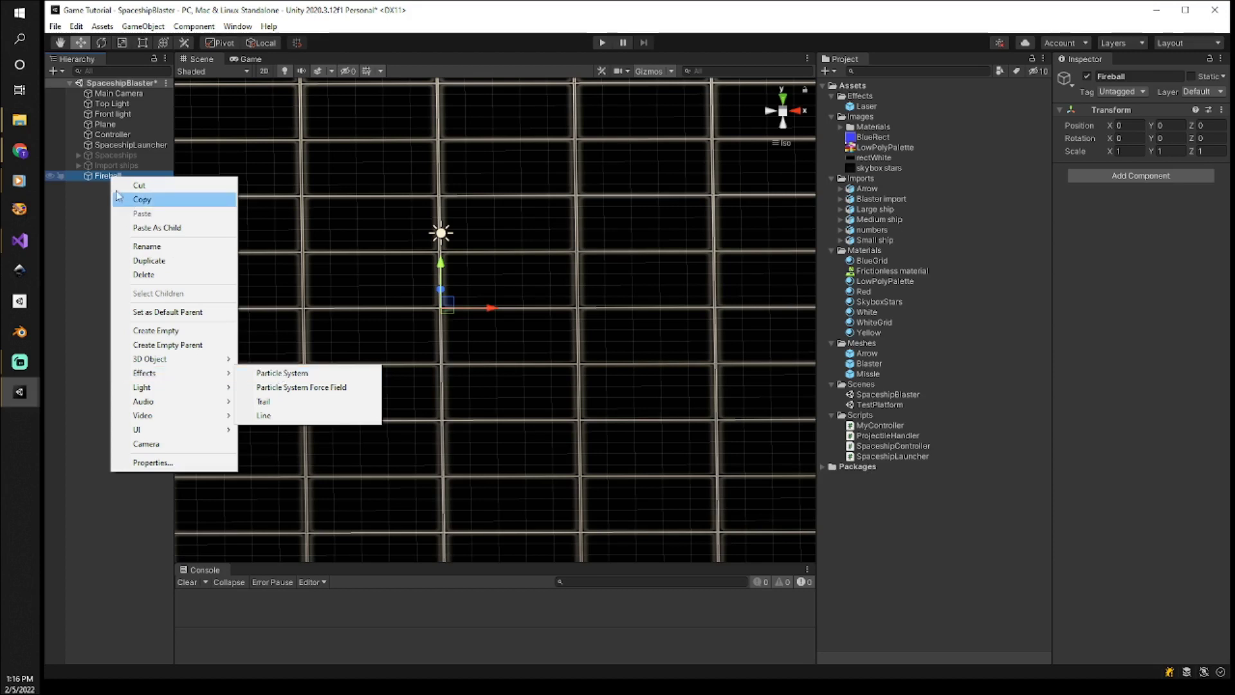
left_click(97, 171)
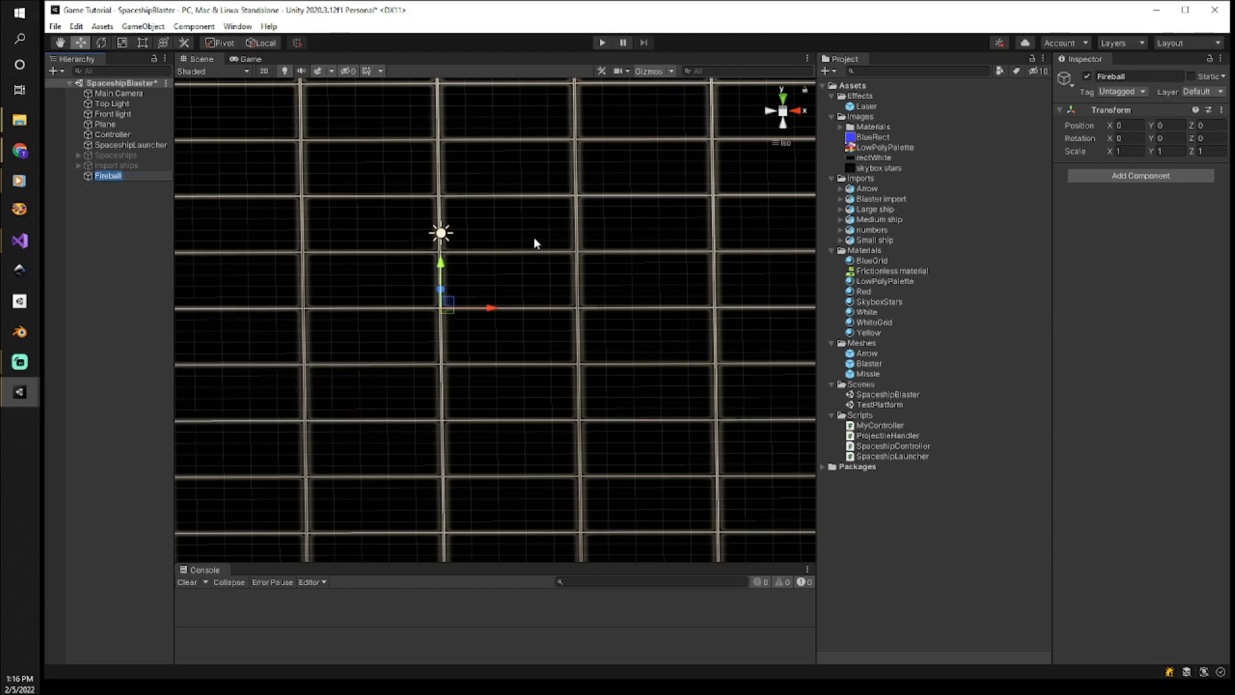
Add a Particle System component from the Effects category to the Fireball object.
left_click(1119, 176)
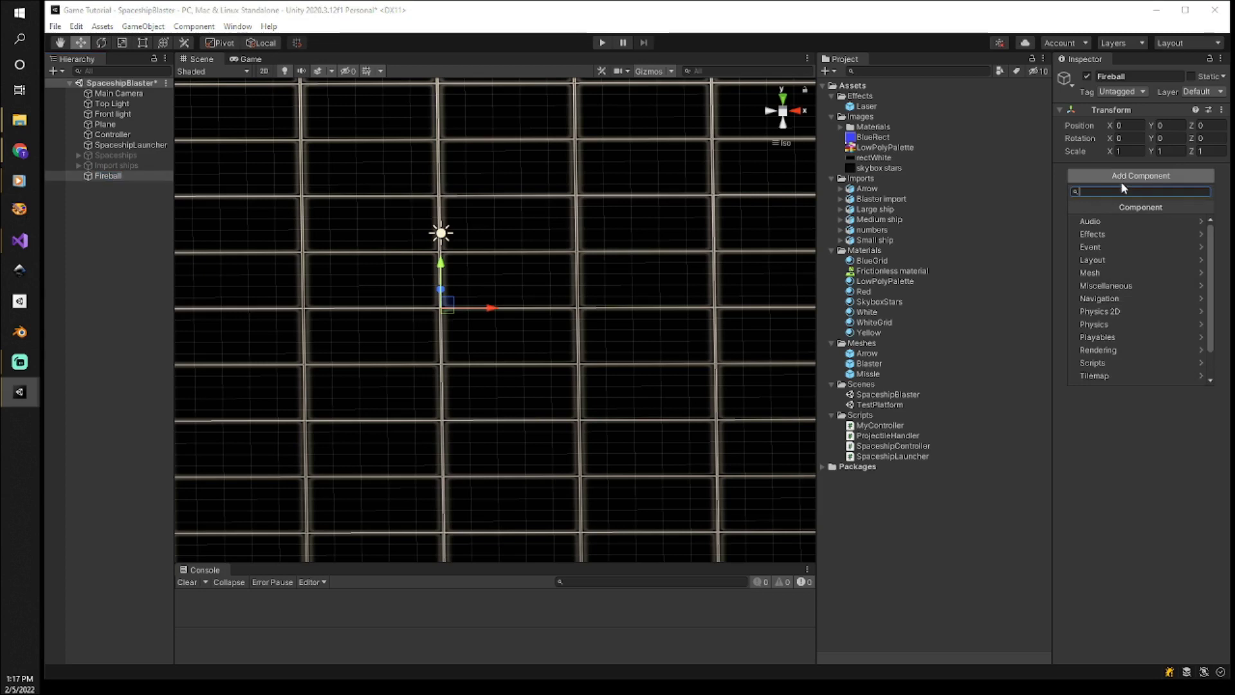
left_click(1123, 235)
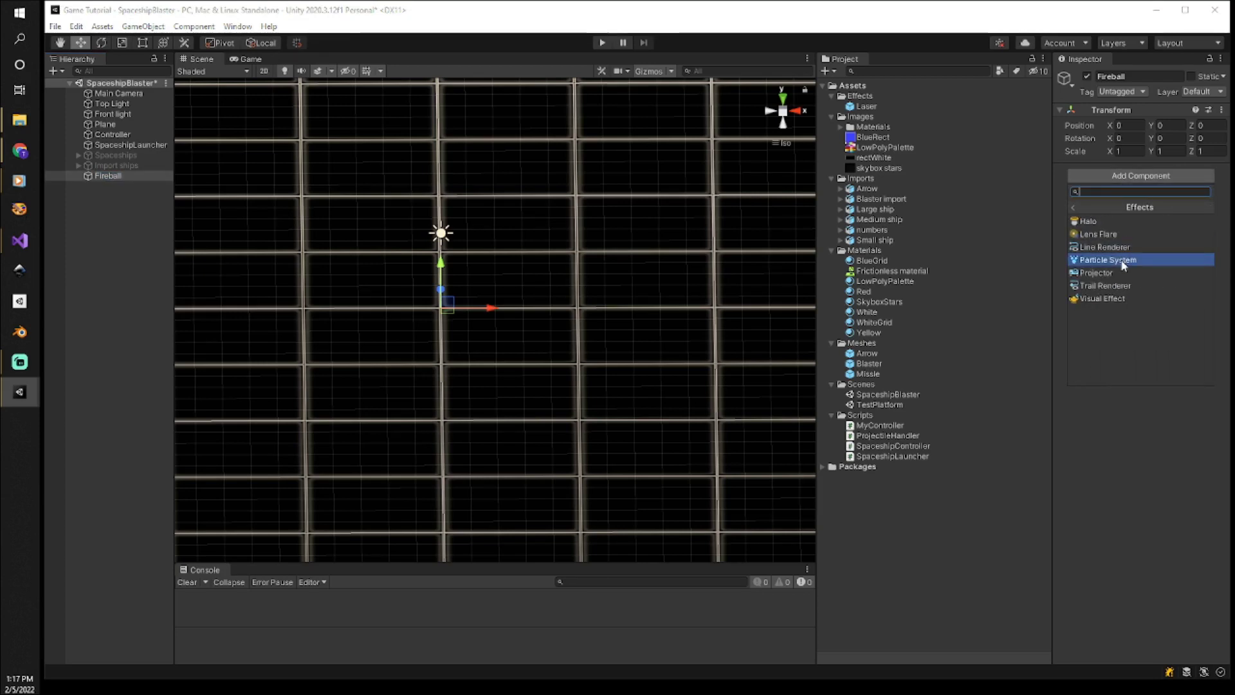
left_click(1122, 260)
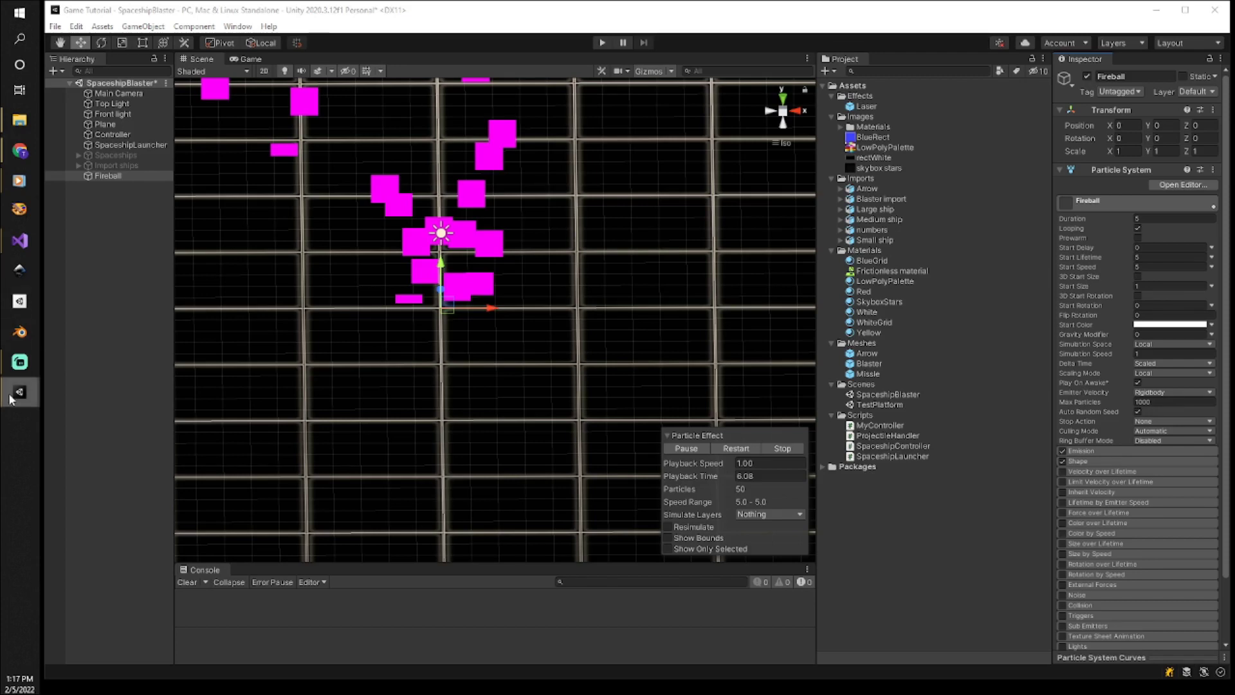
mouse_move(11, 400)
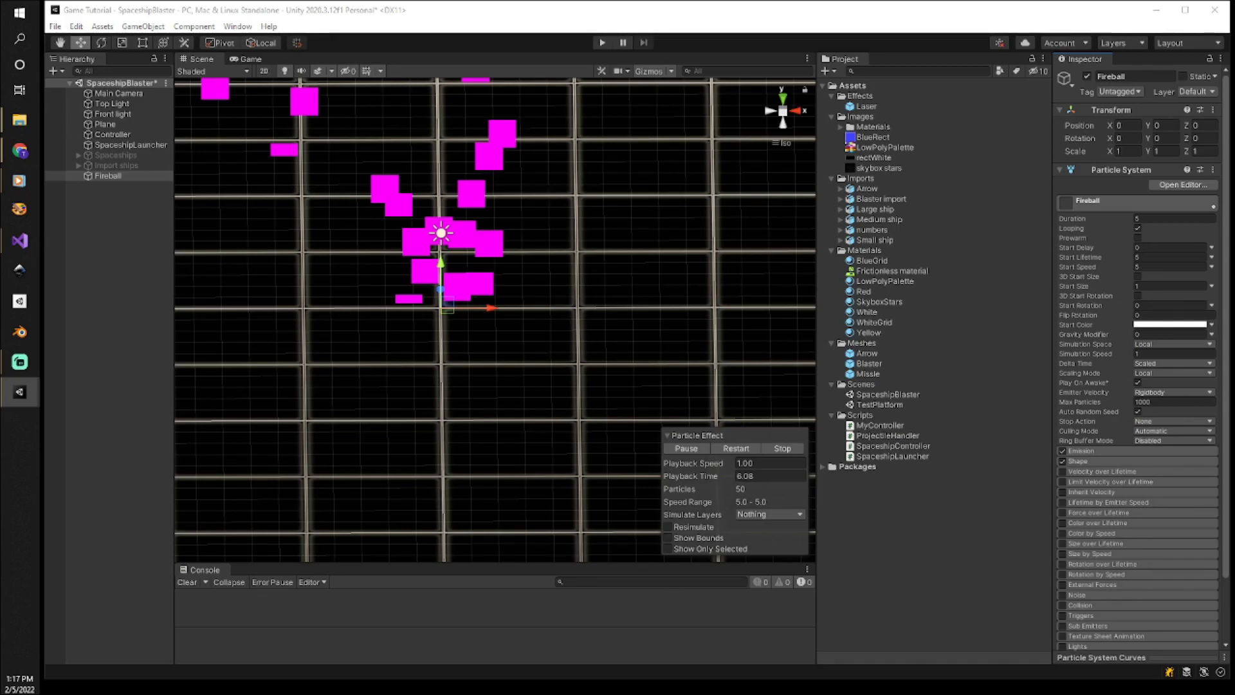
Assign the Default-Particle material in the Fireball particle system's Renderer module and set its Min Particle Size to 0.01.
left_click(1179, 218)
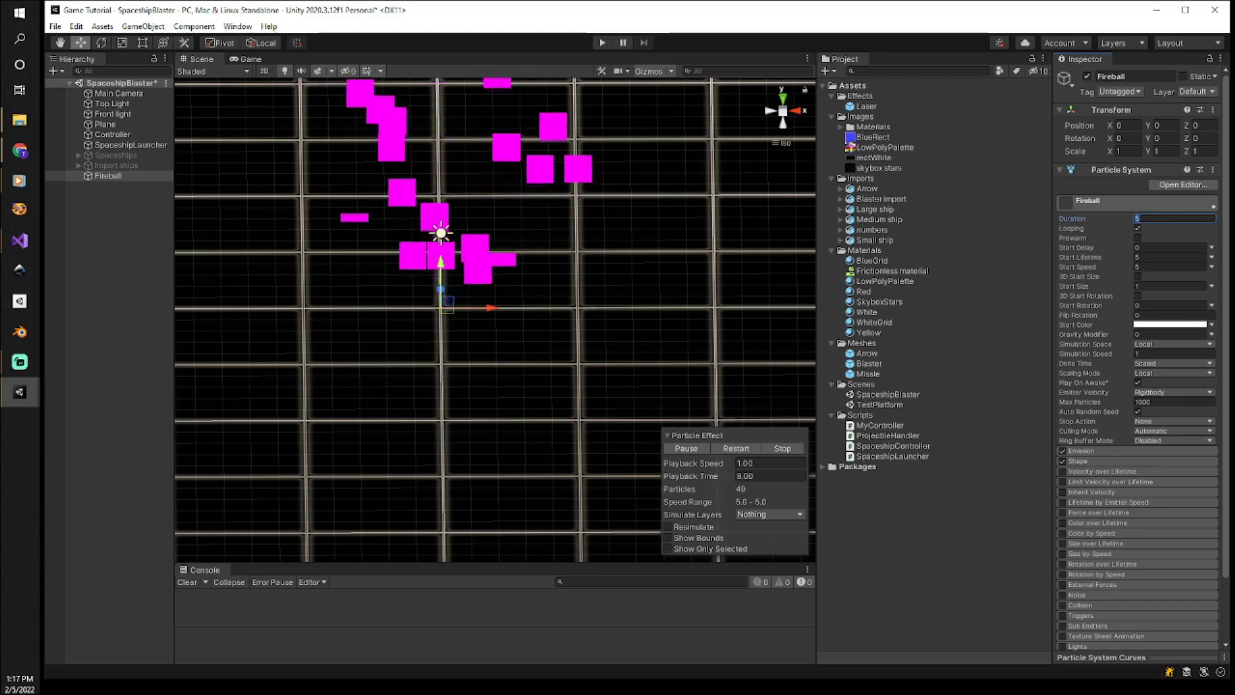
scroll(1225, 550, "down", 3)
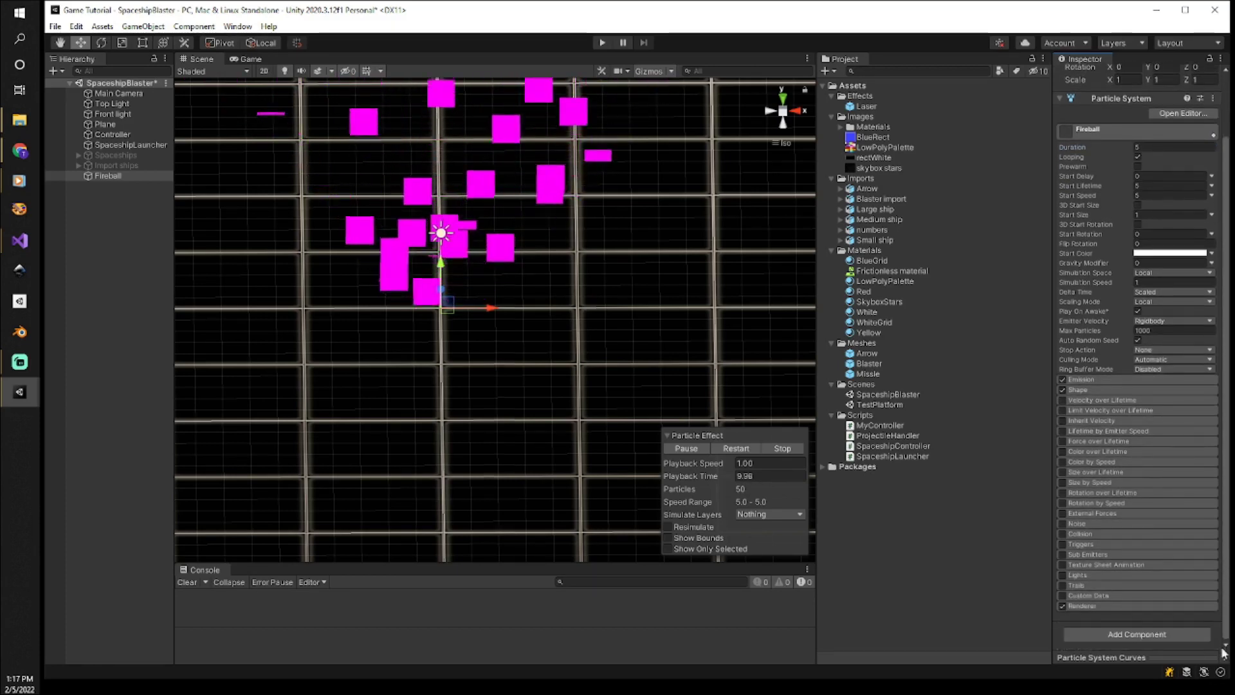
left_click(1114, 606)
scroll(1149, 563, "down", 5)
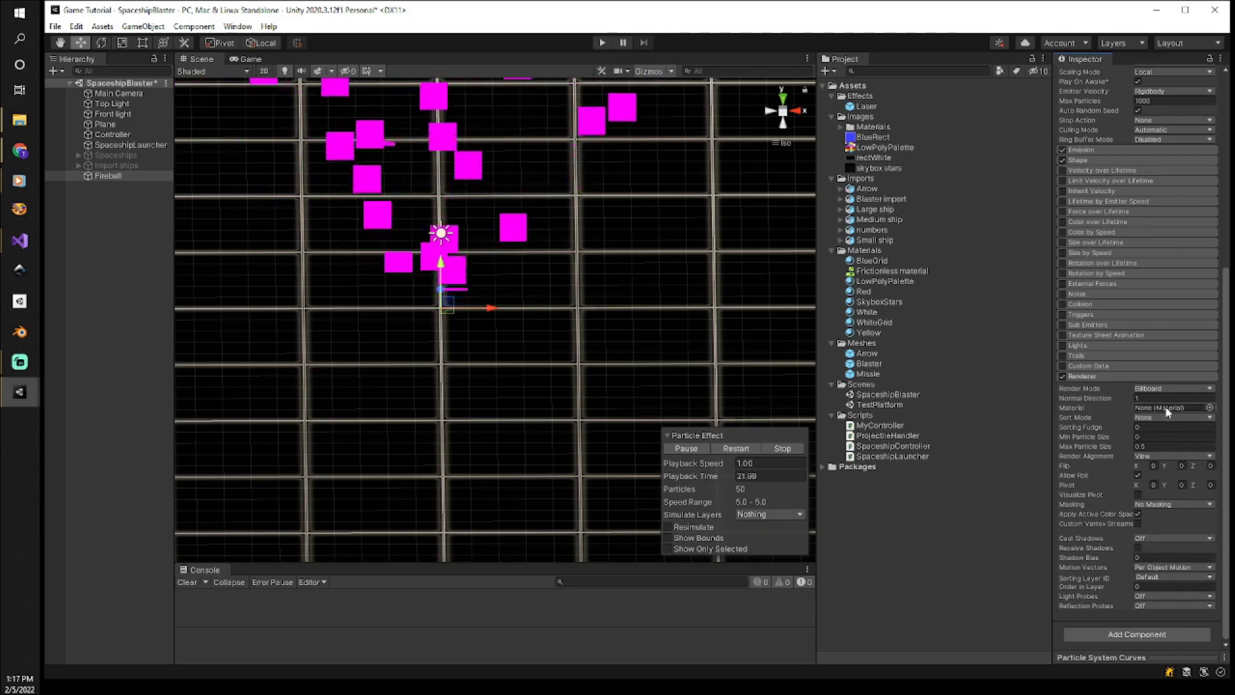
left_click(1209, 409)
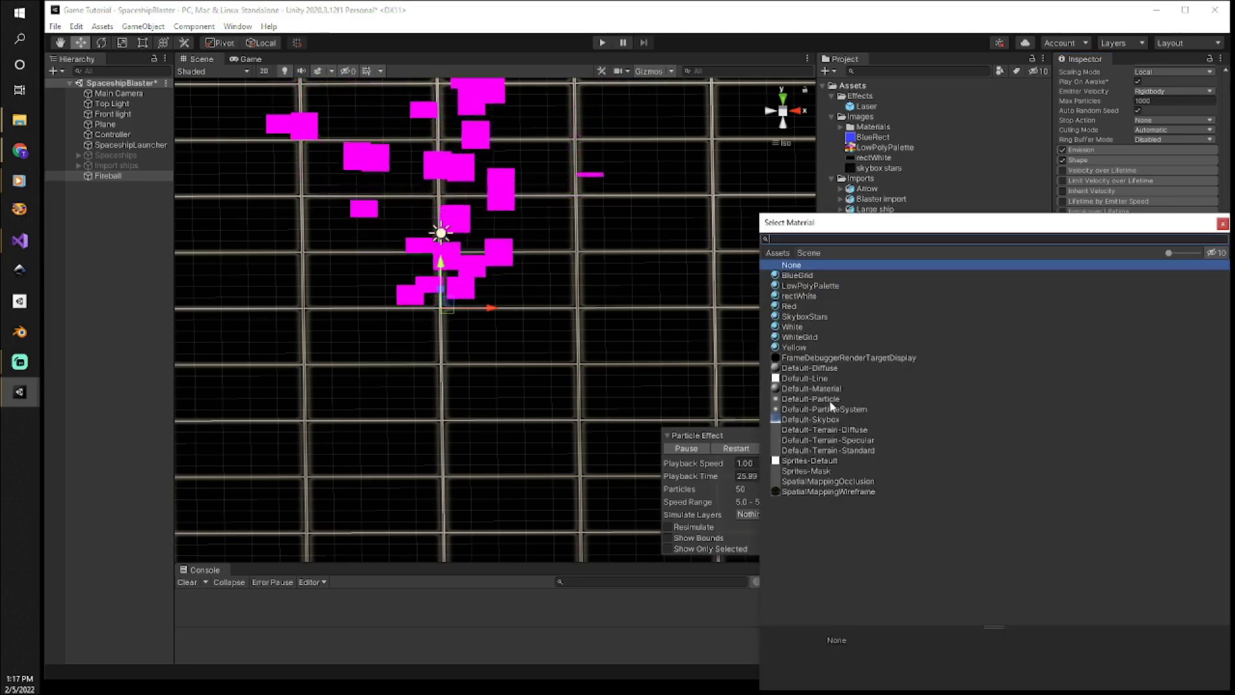
left_click(824, 400)
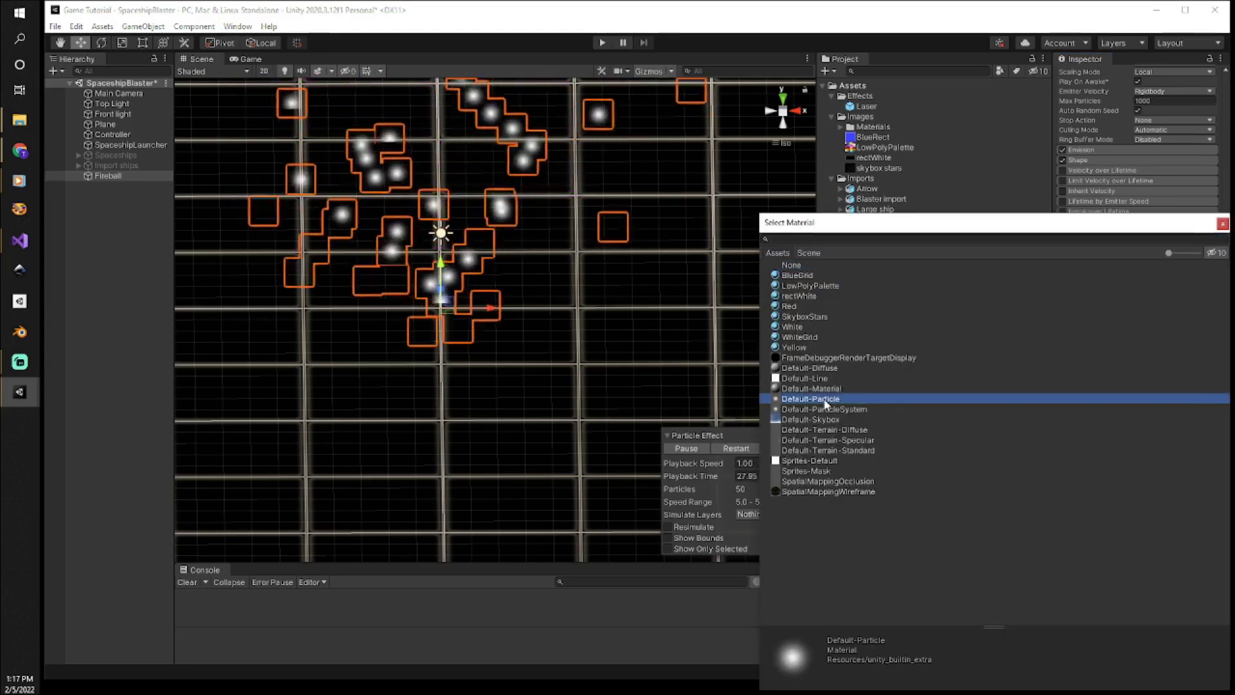
left_click(1222, 224)
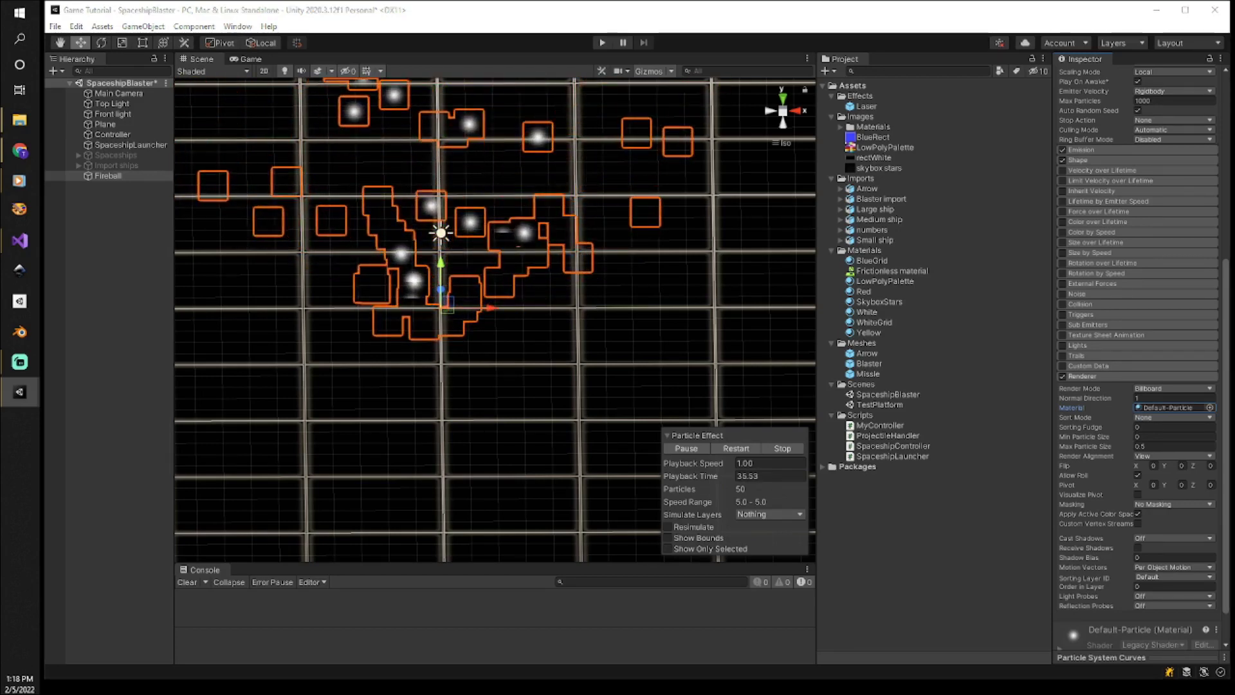
left_click(1170, 437)
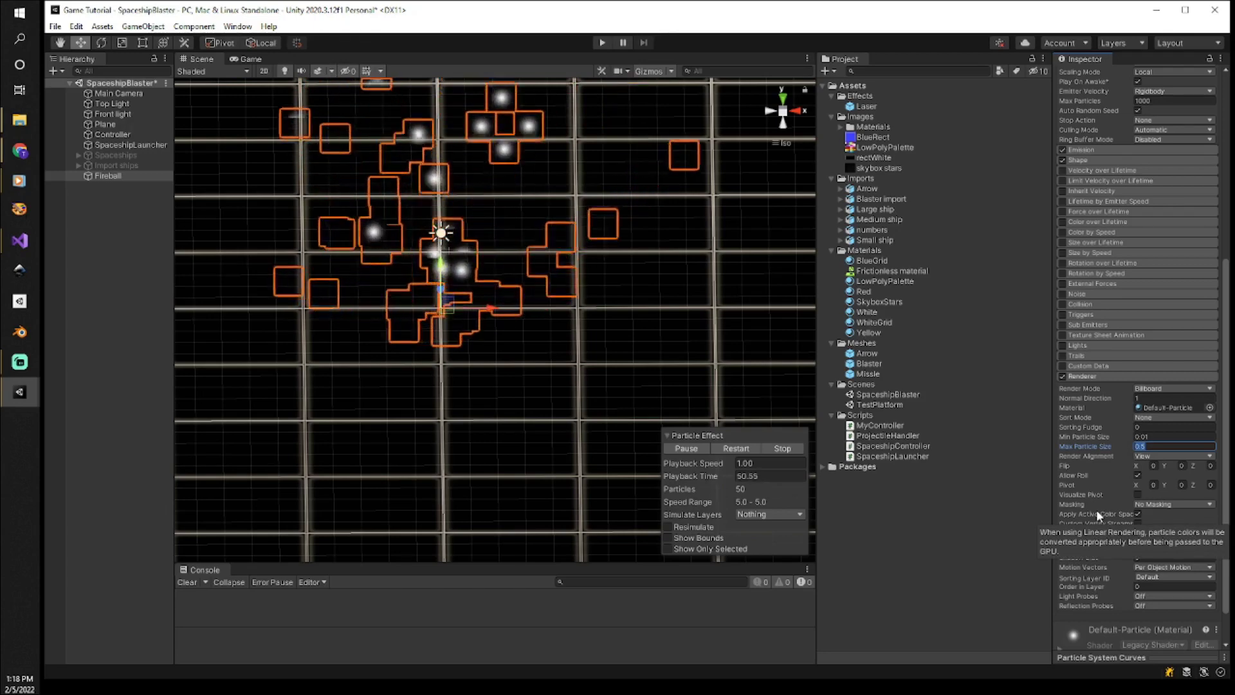
Set the Fireball renderer's Max Particle Size to 99999 and its Render Alignment to Facing.
type("99999")
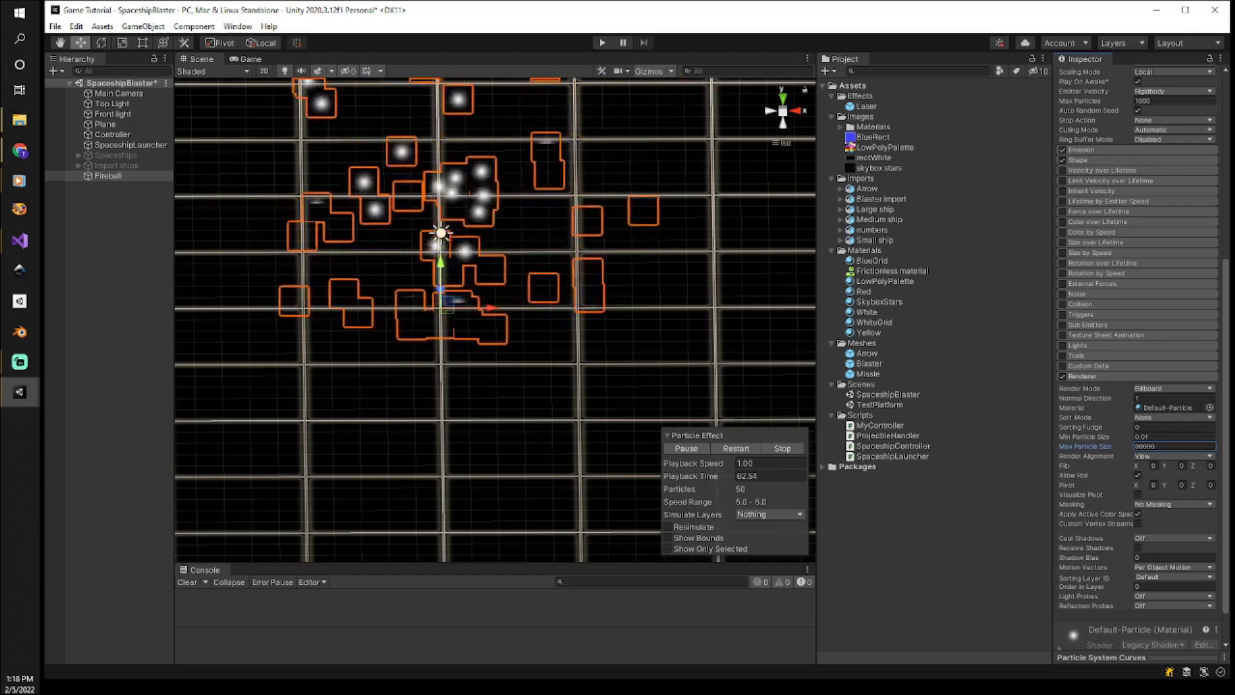
left_click(1178, 457)
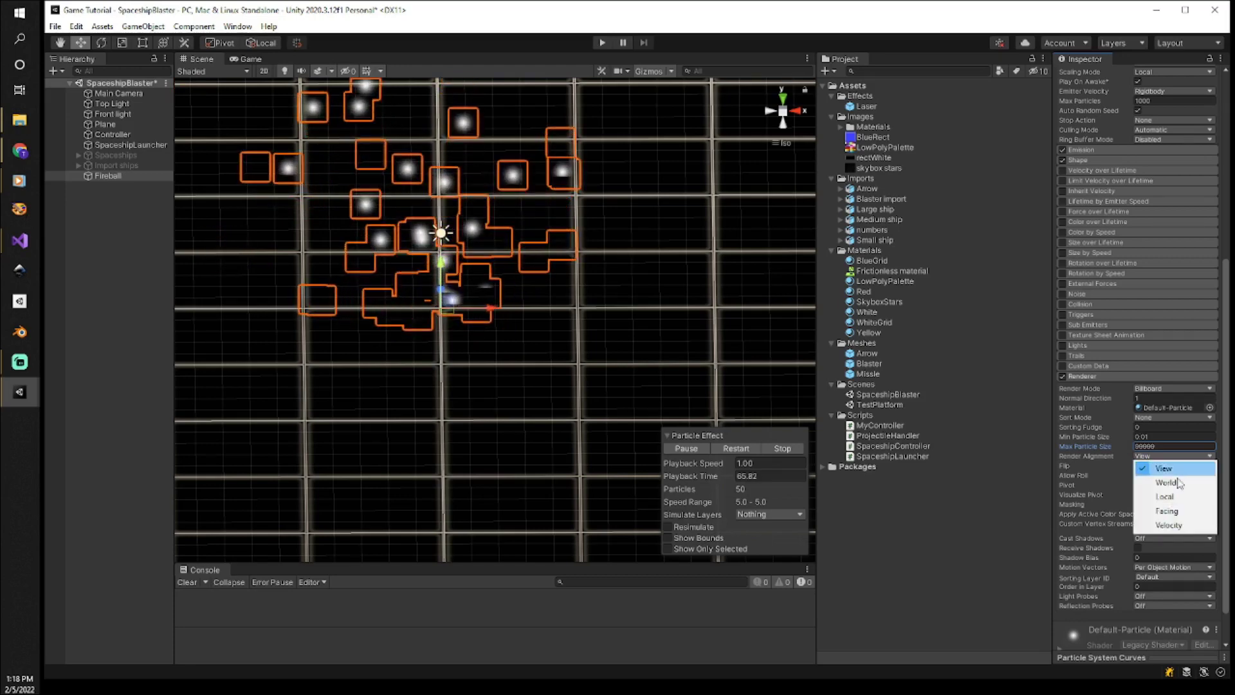
left_click(1174, 511)
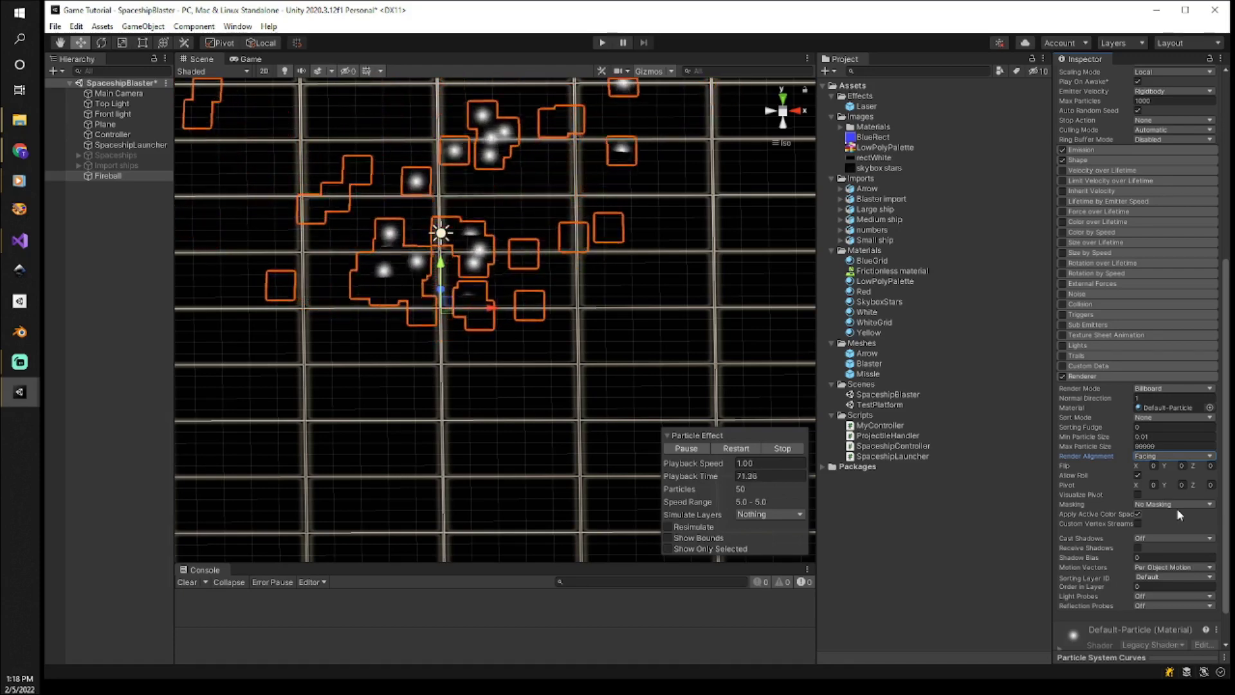
left_click(1135, 377)
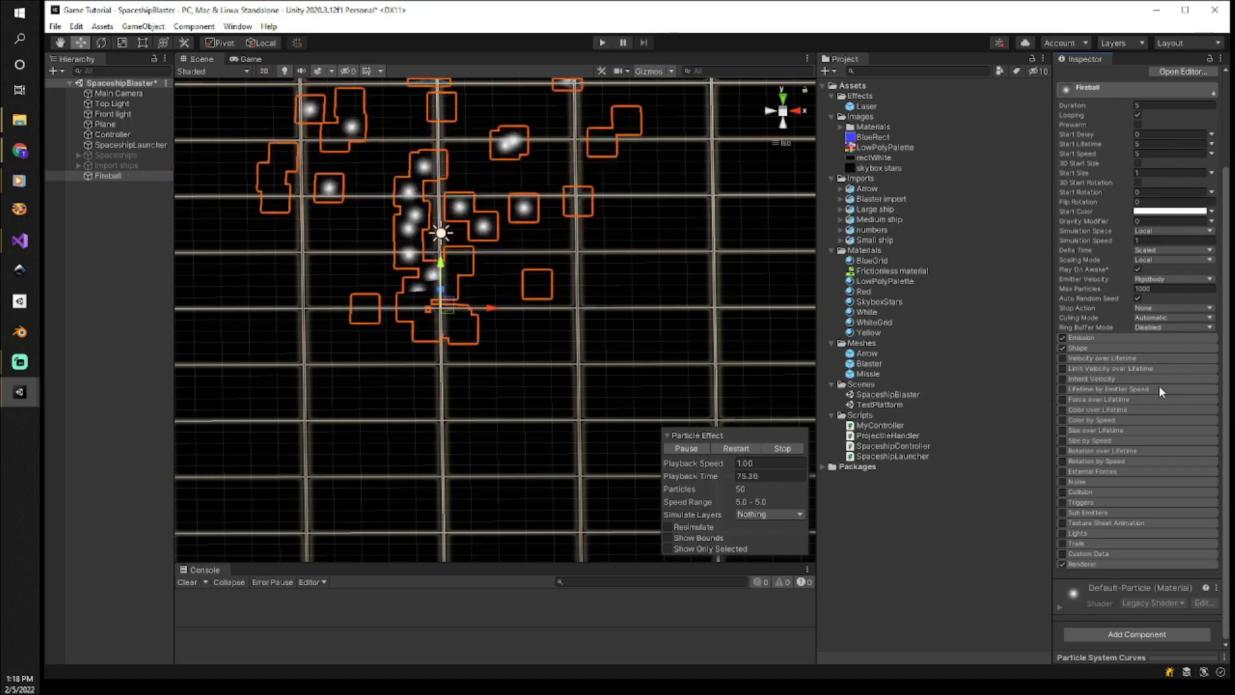
Change the Fireball emitter's shape to Circle with an Arc of 180.
left_click(1159, 348)
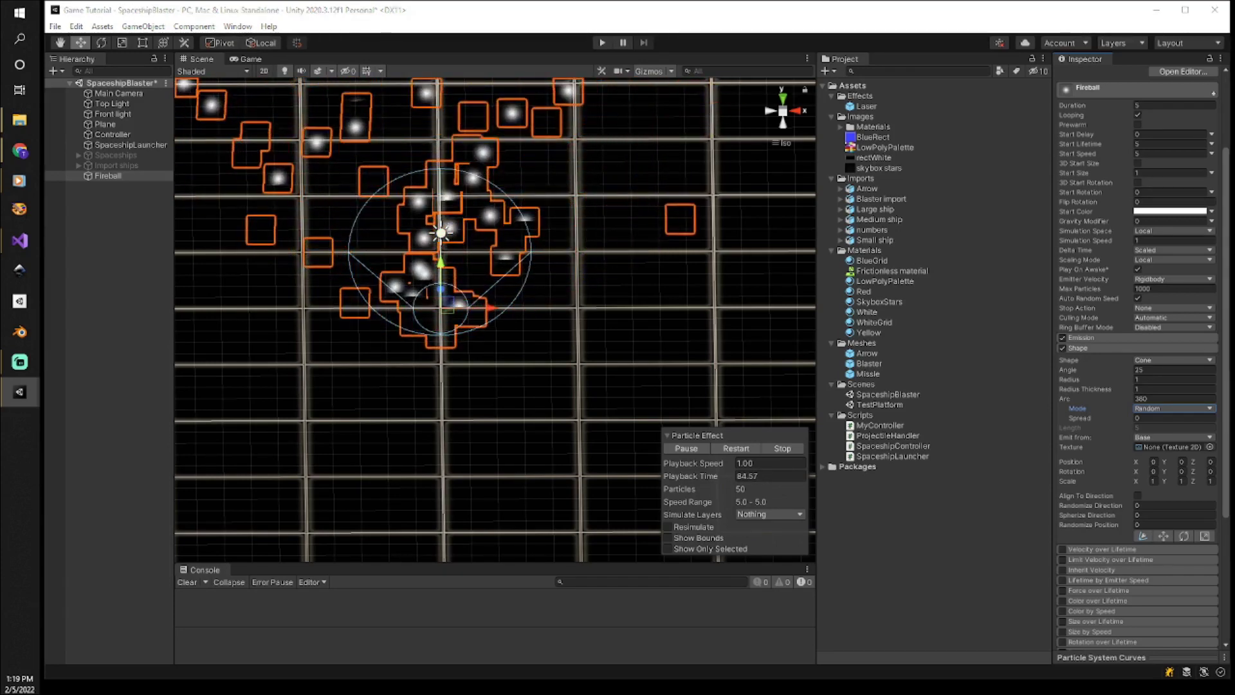
left_click(1169, 361)
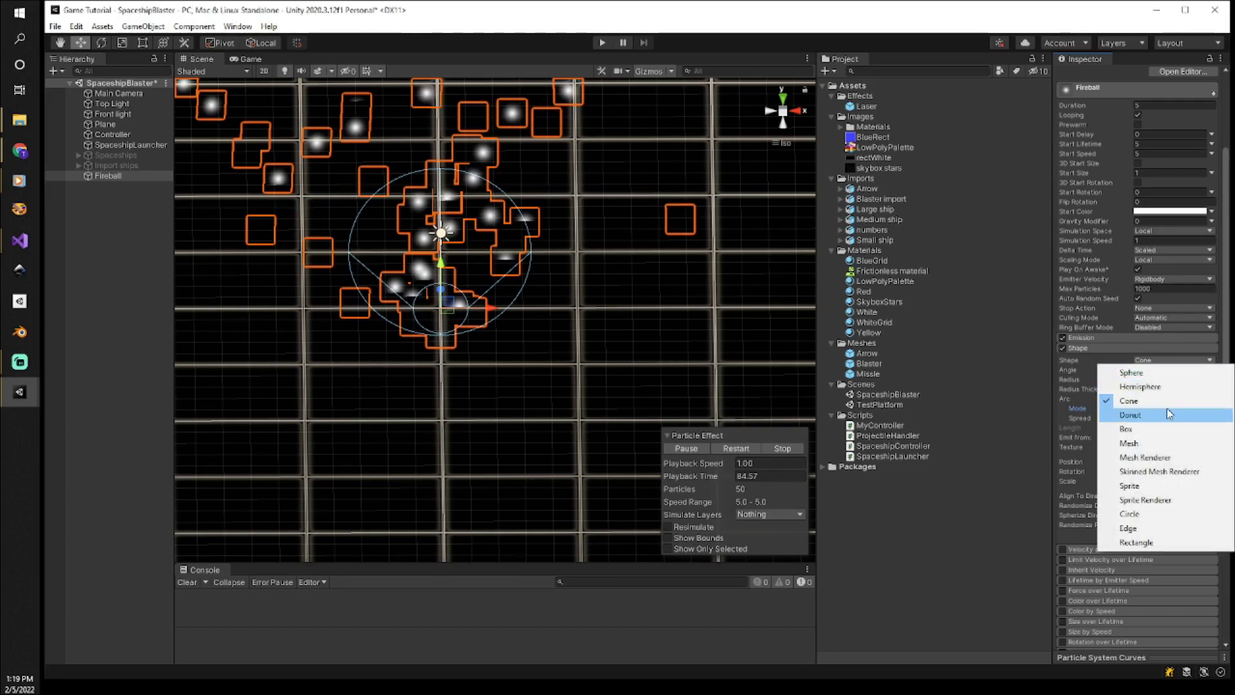
left_click(1169, 514)
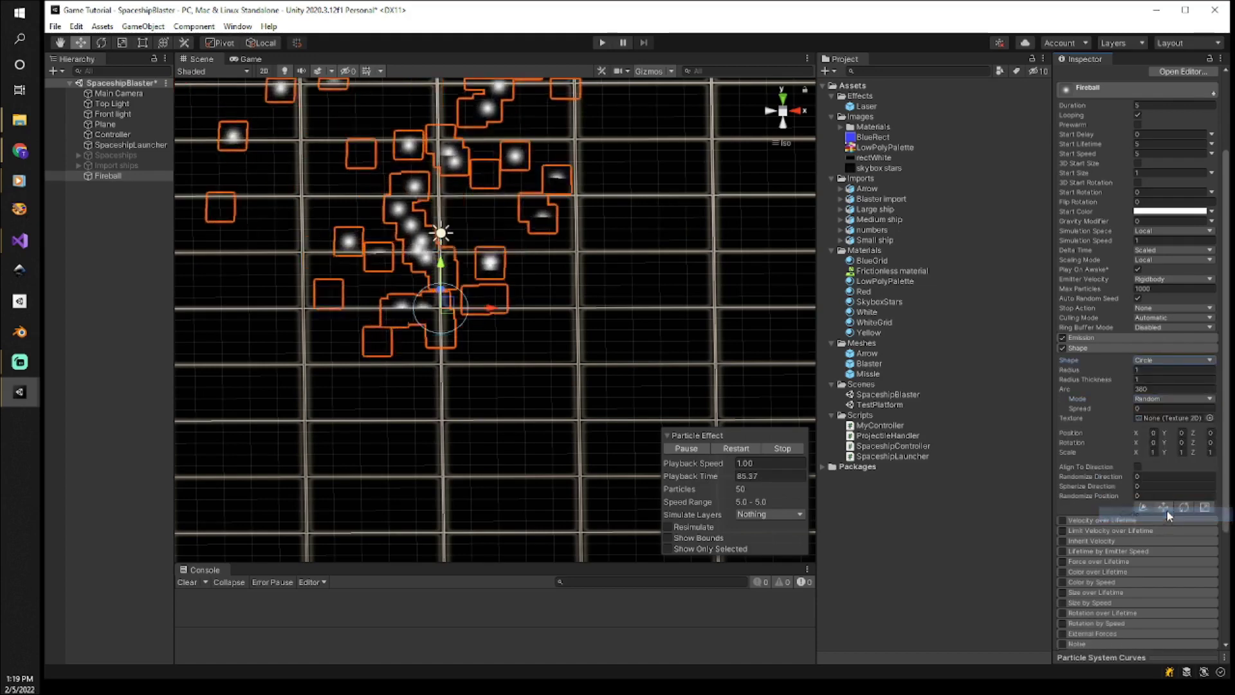
left_click(1109, 387)
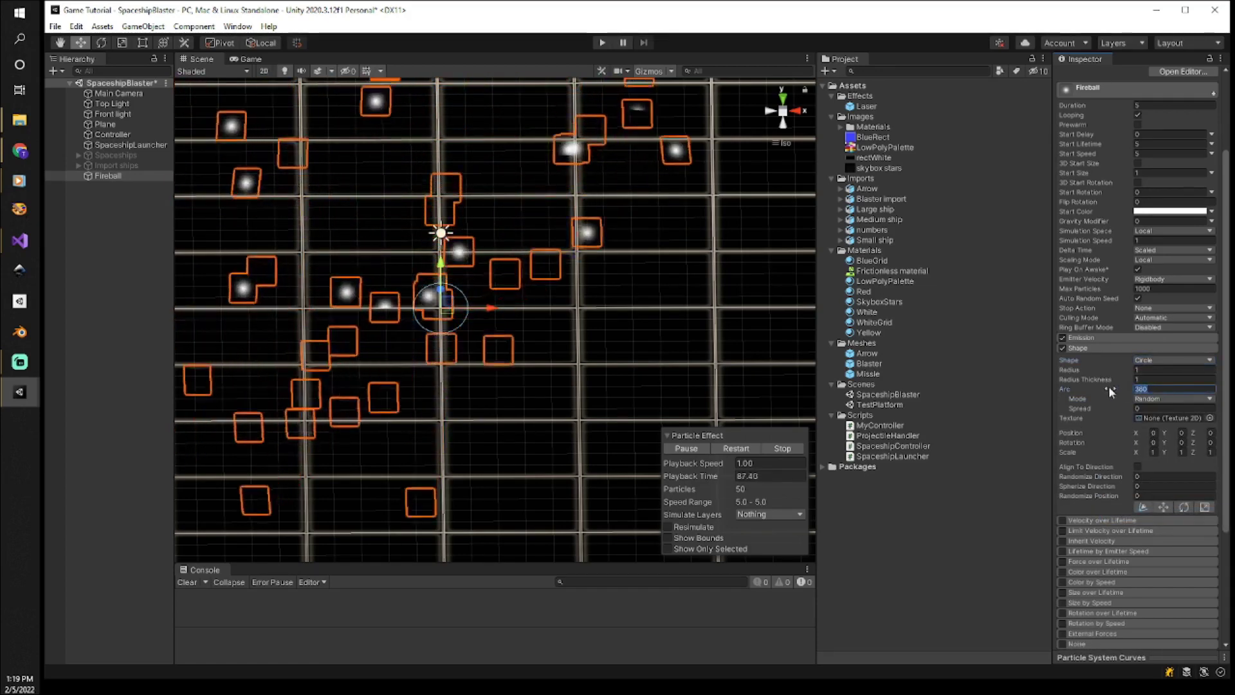
type("180")
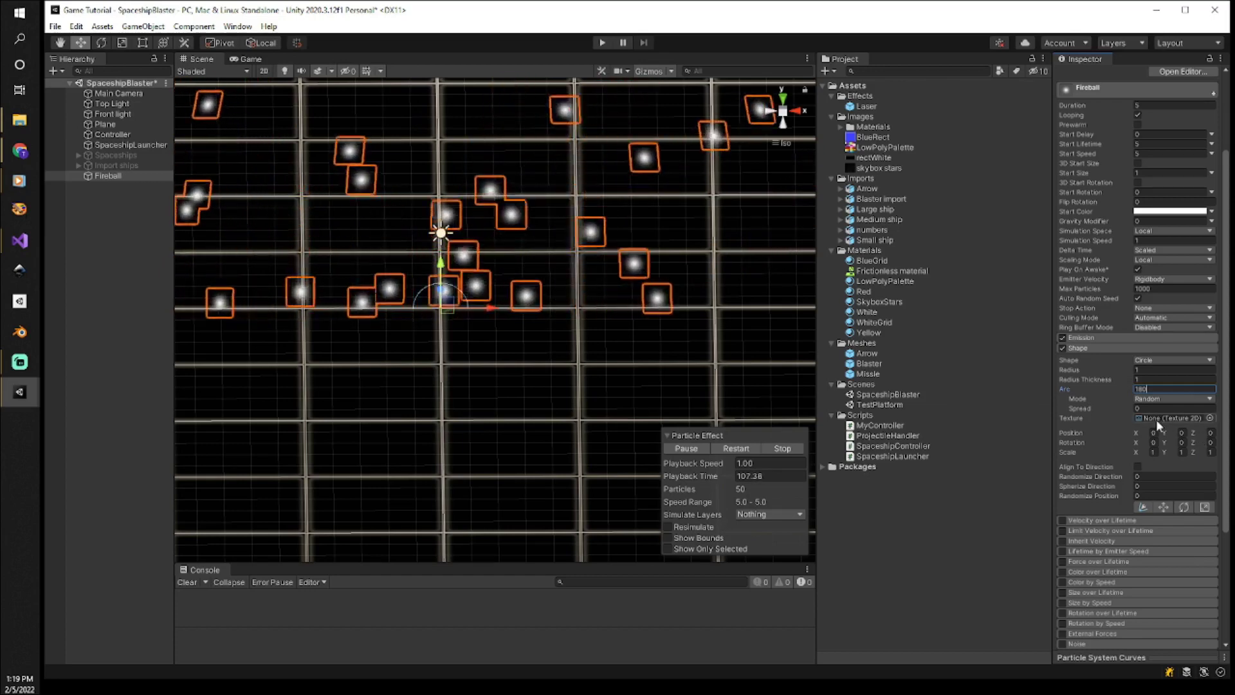
left_click(1138, 348)
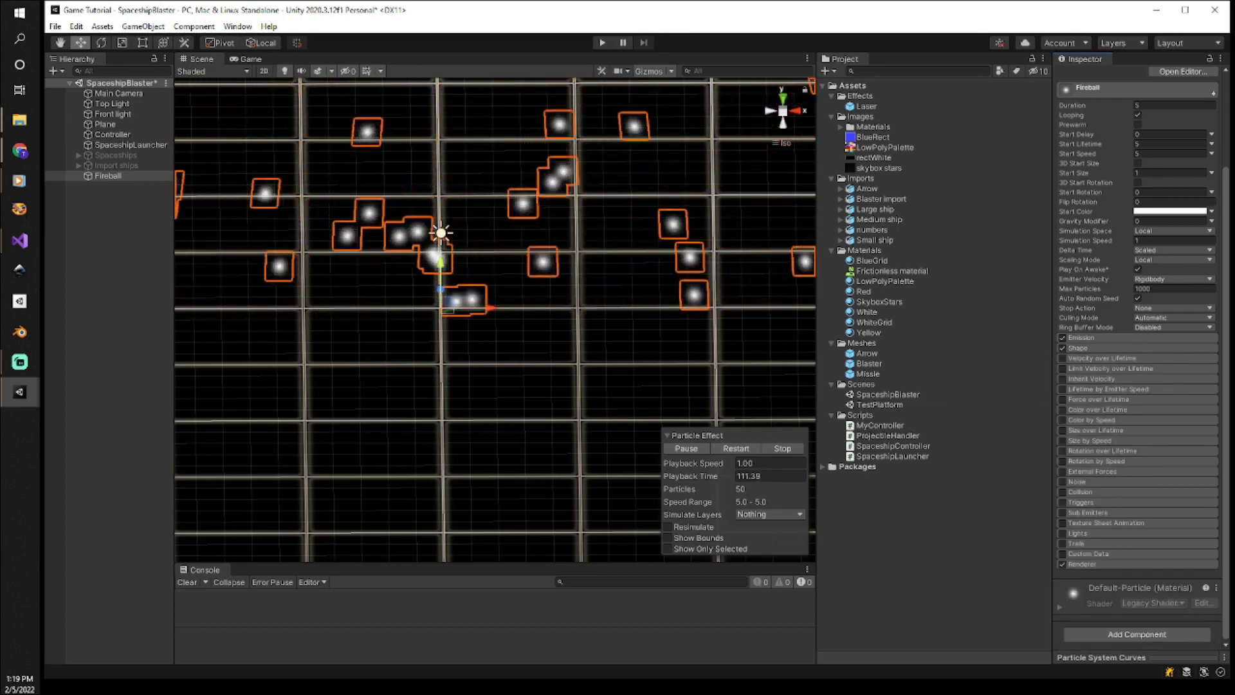
Set the Fireball's Emission Rate over Time to 200.
left_click(1143, 337)
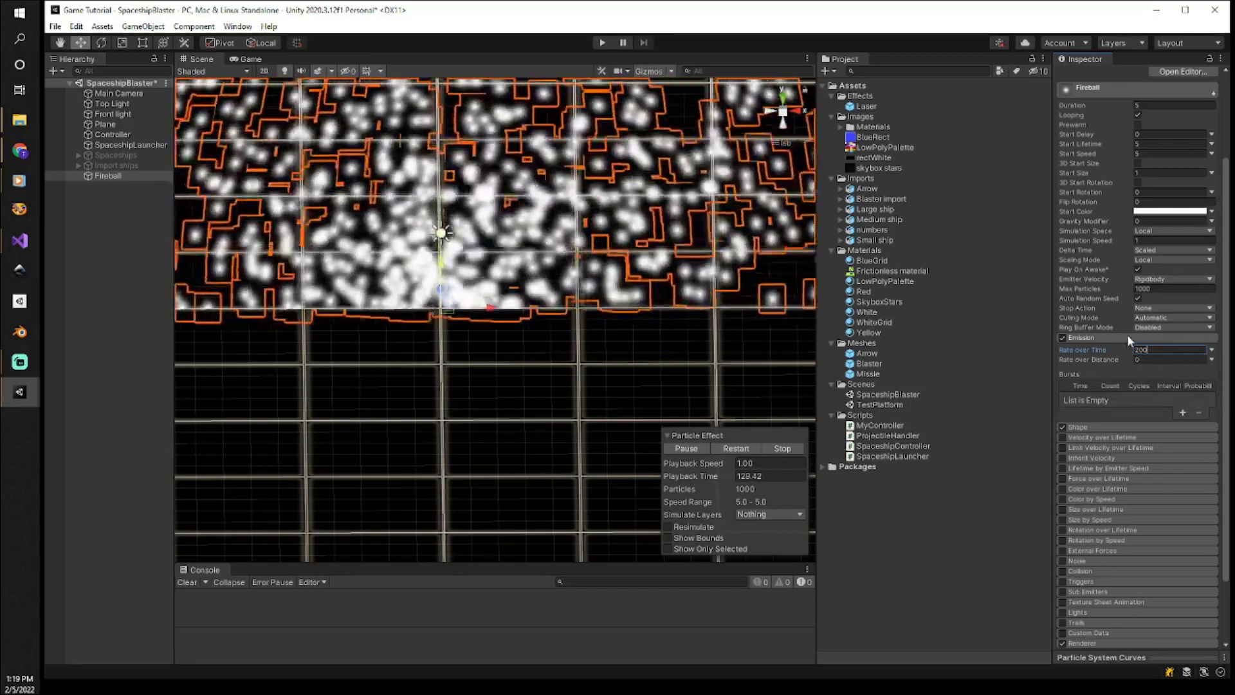
left_click(1127, 336)
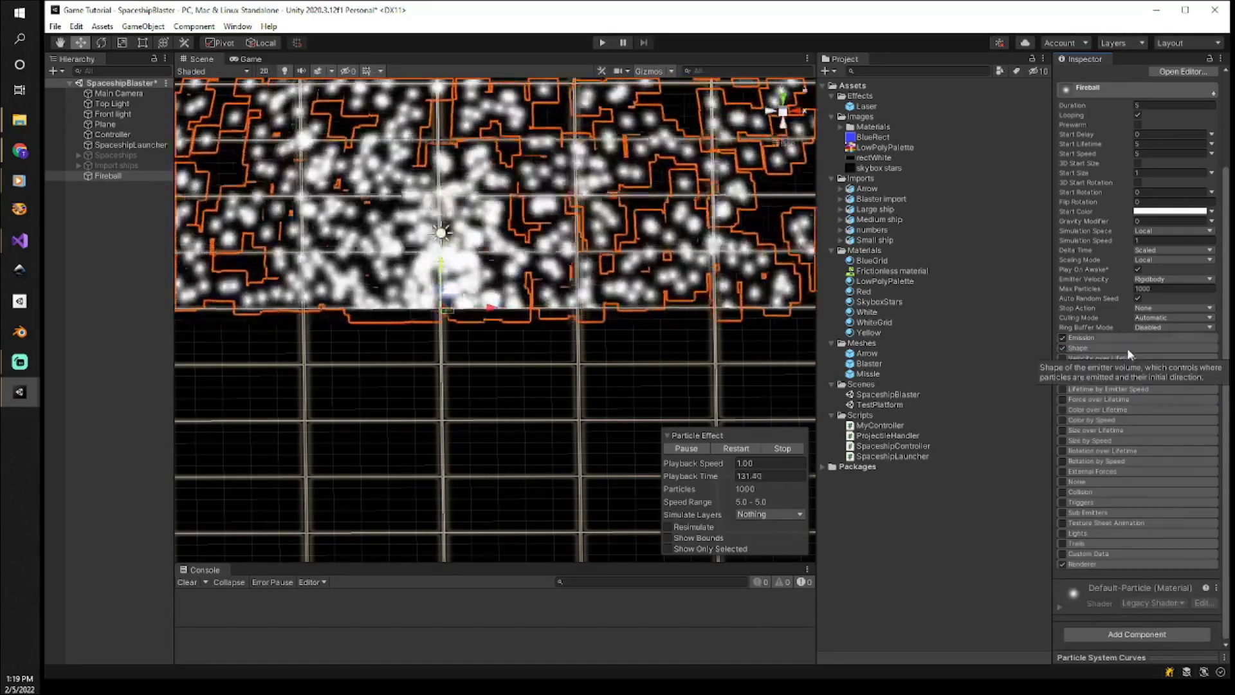
Set the Fireball particle system's Duration to 1, Start Lifetime to 1 and Start Speed to 0.2.
scroll(1200, 275, "up", 3)
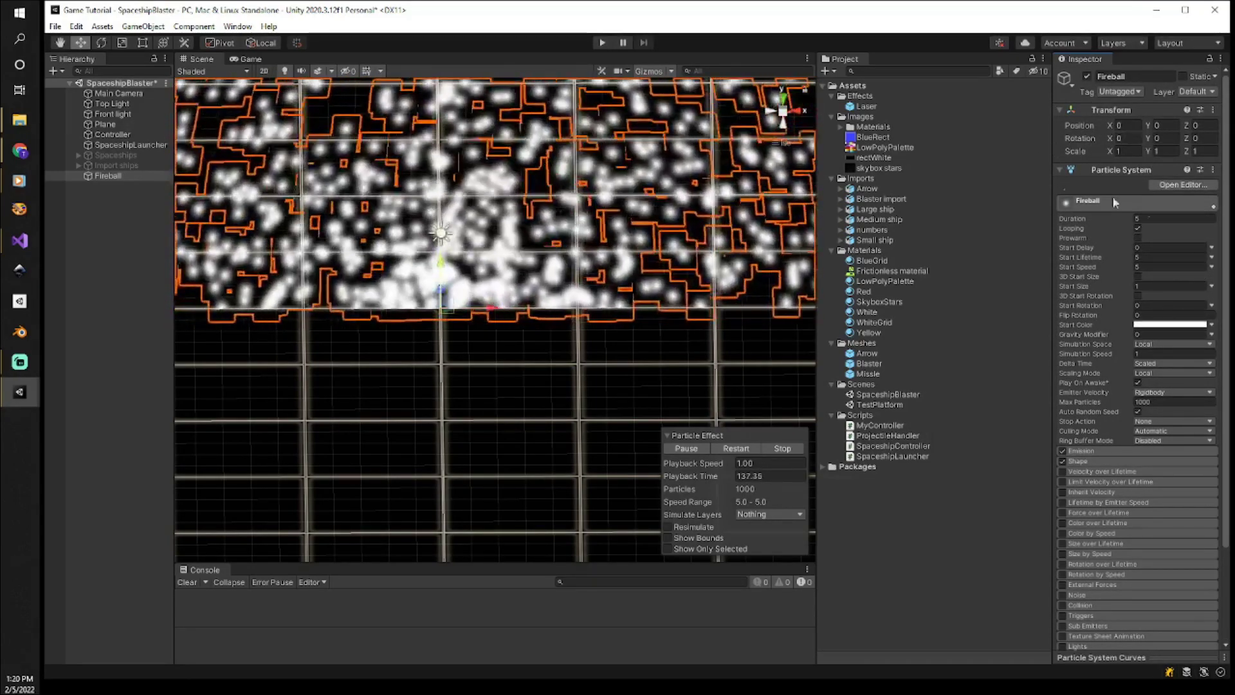
left_click(1127, 221)
type("1")
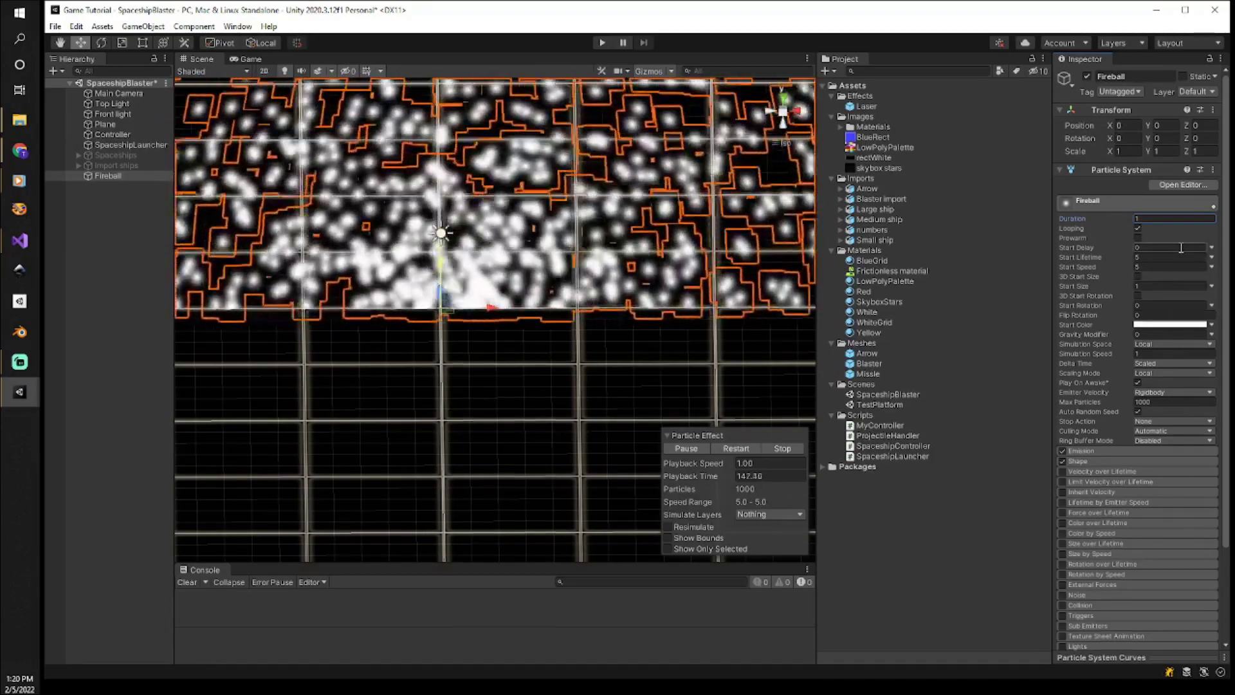
left_click(1179, 256)
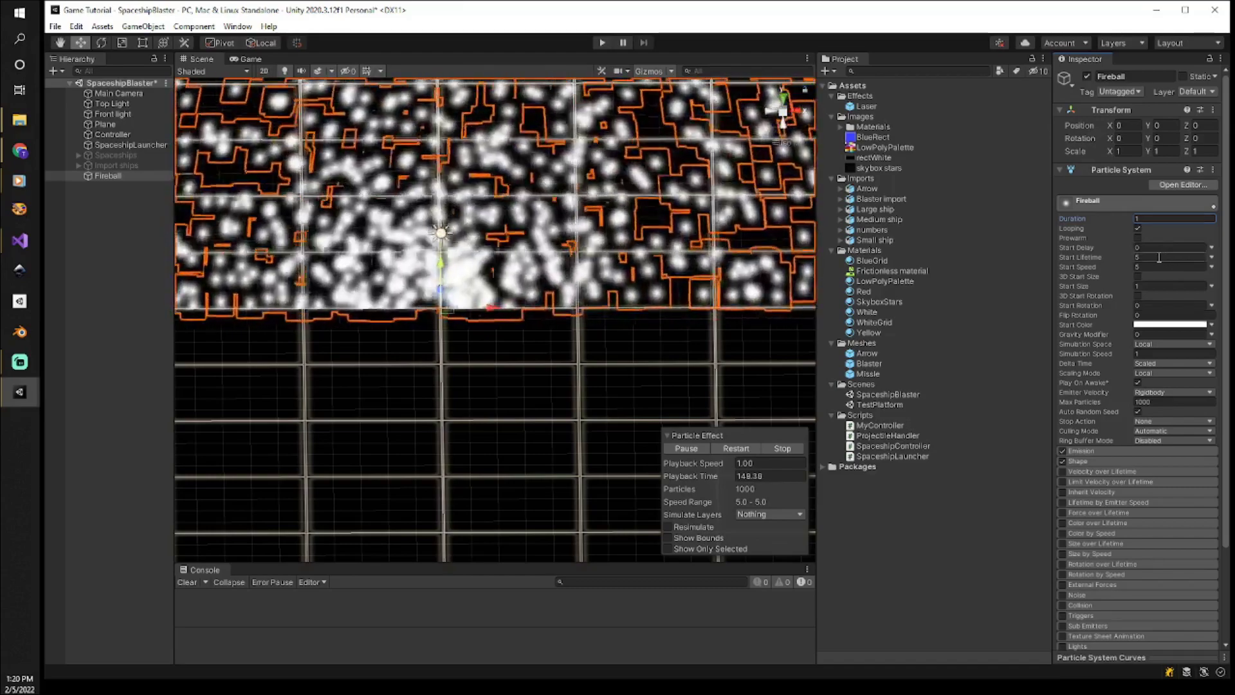
type("1")
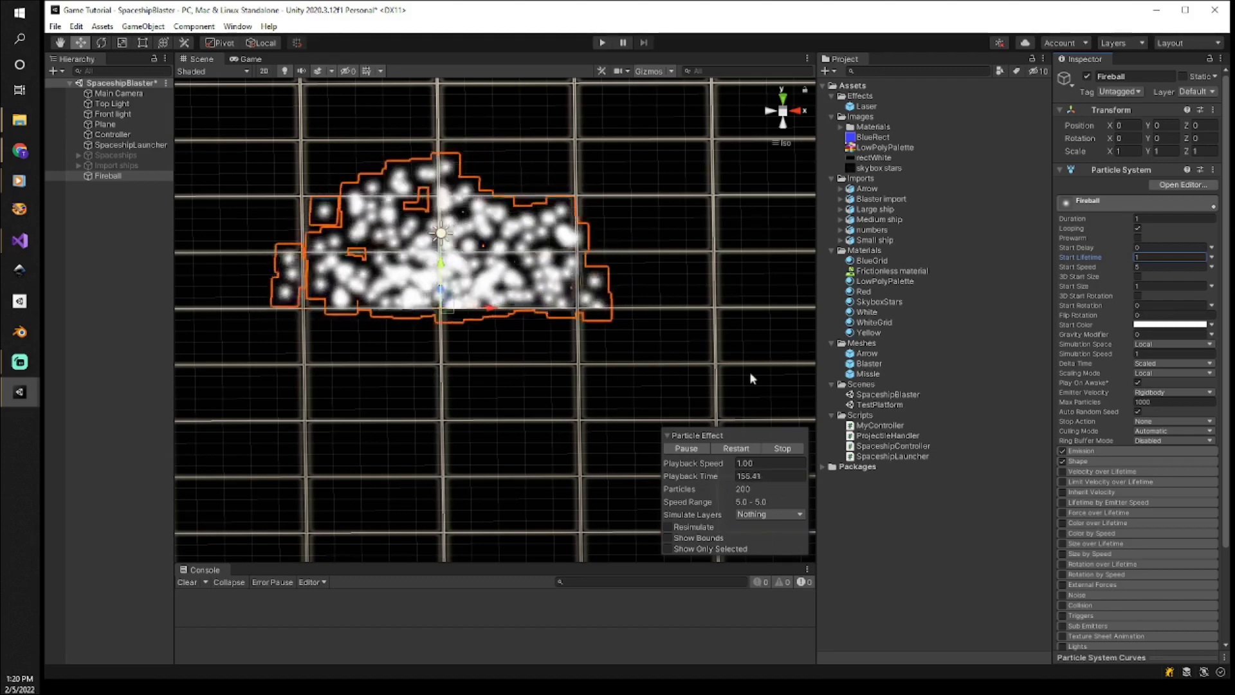
left_click(1168, 266)
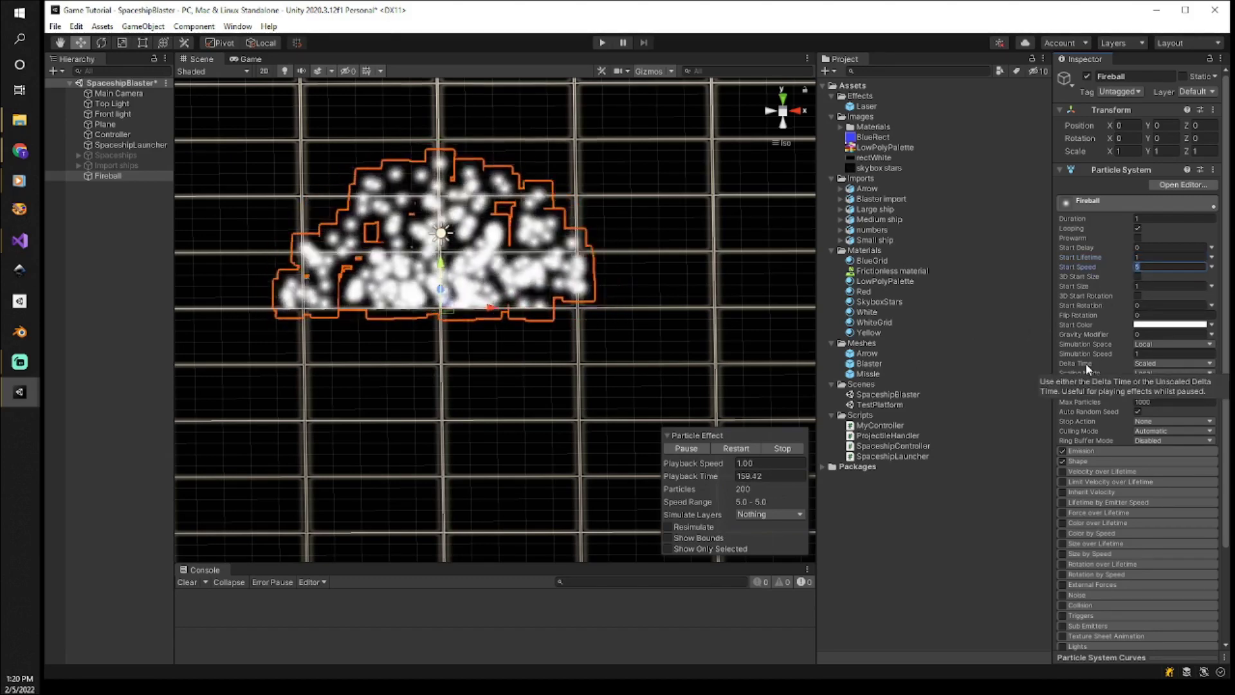
type("0.2")
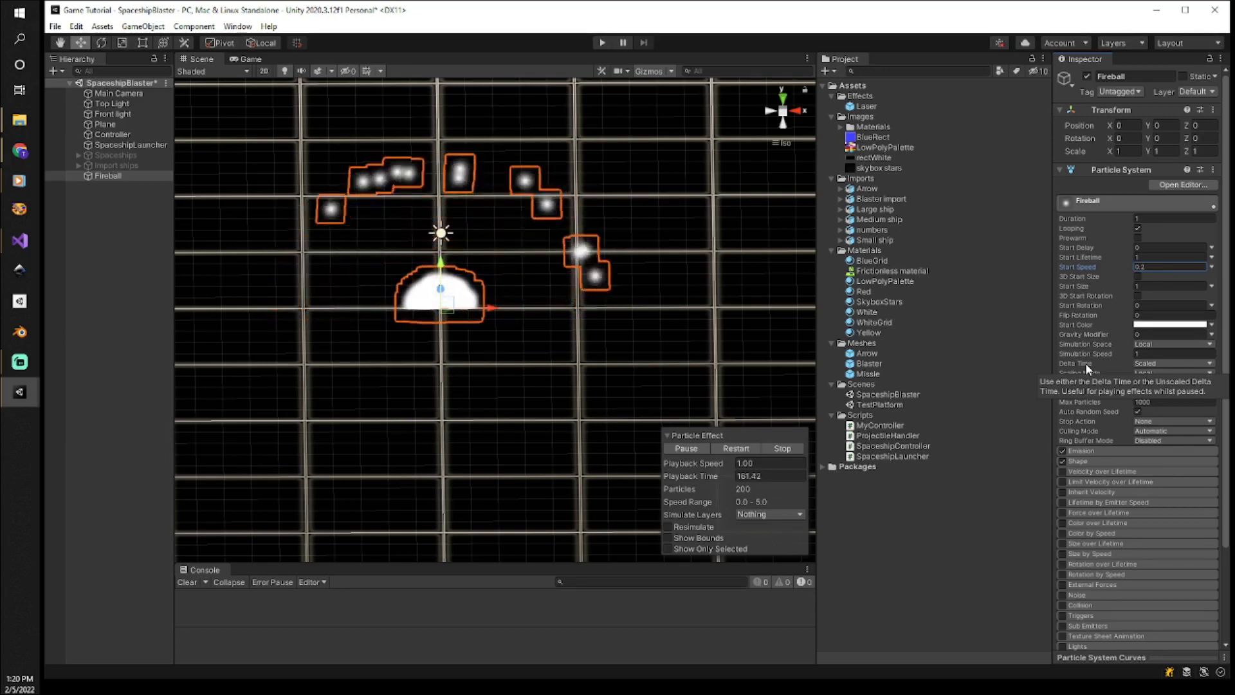
Set the Fireball particles' Start Size to 2 and Gravity Modifier to 0.1.
scroll(524, 318, "up", 5)
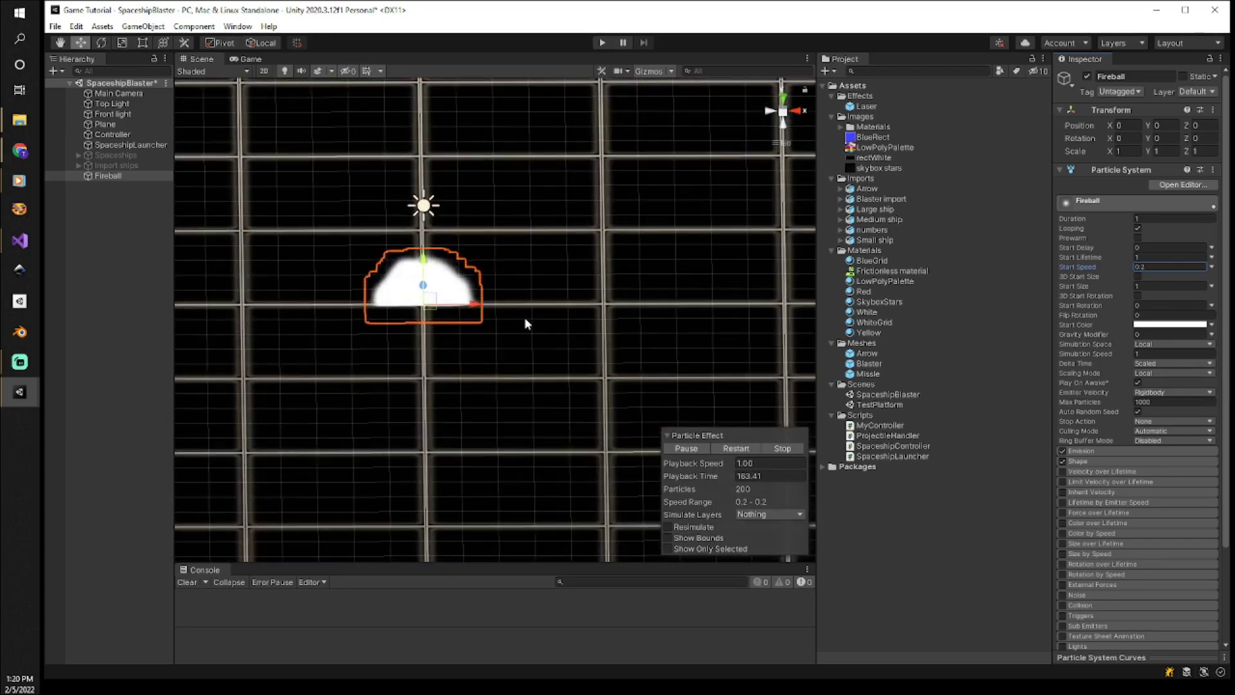
middle_click_drag(505, 356, 554, 349)
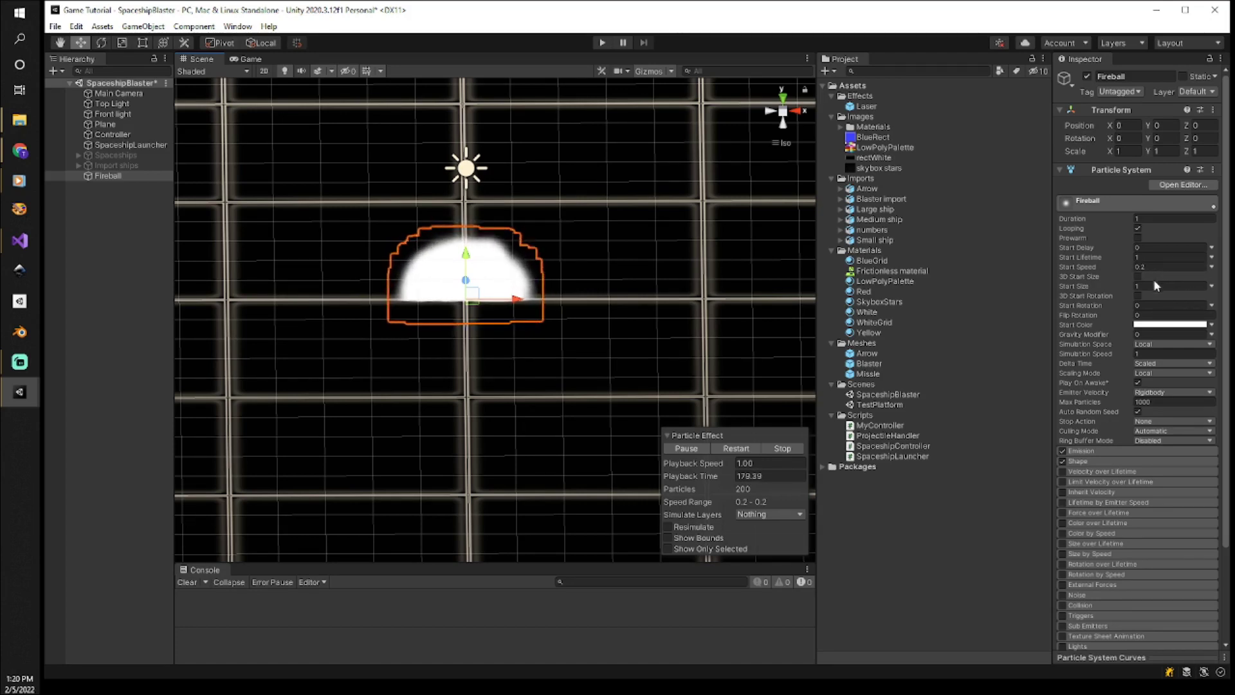
left_click(1131, 286)
type("2")
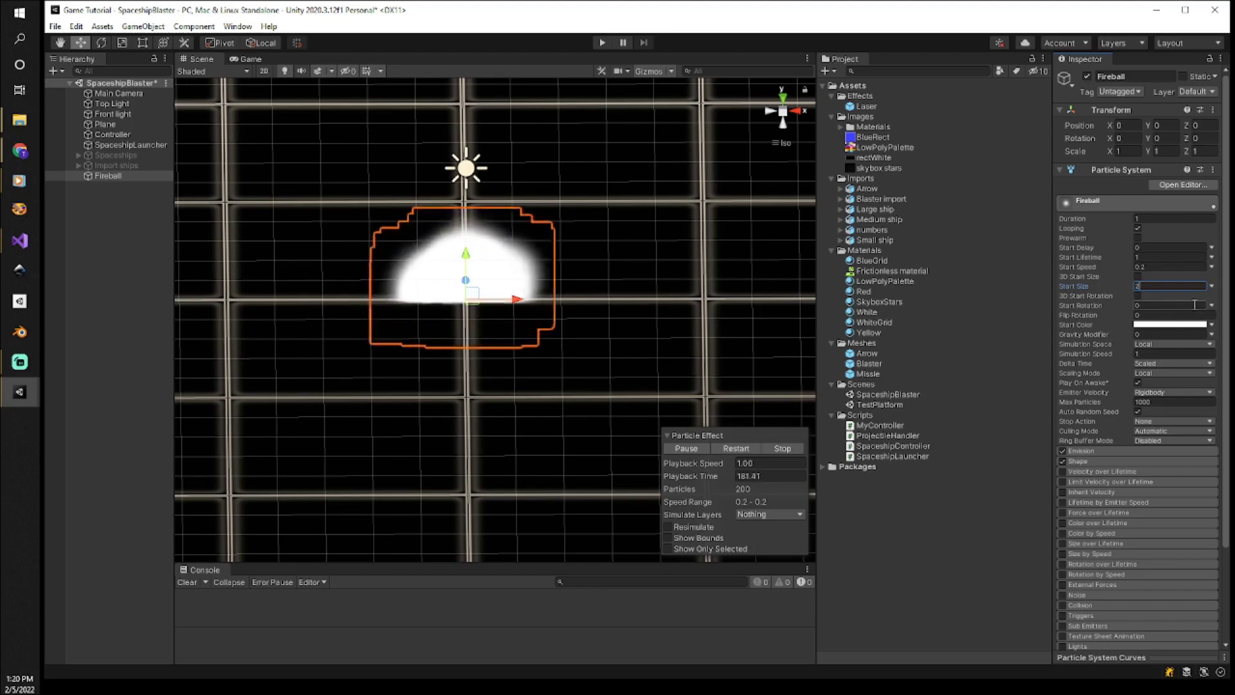
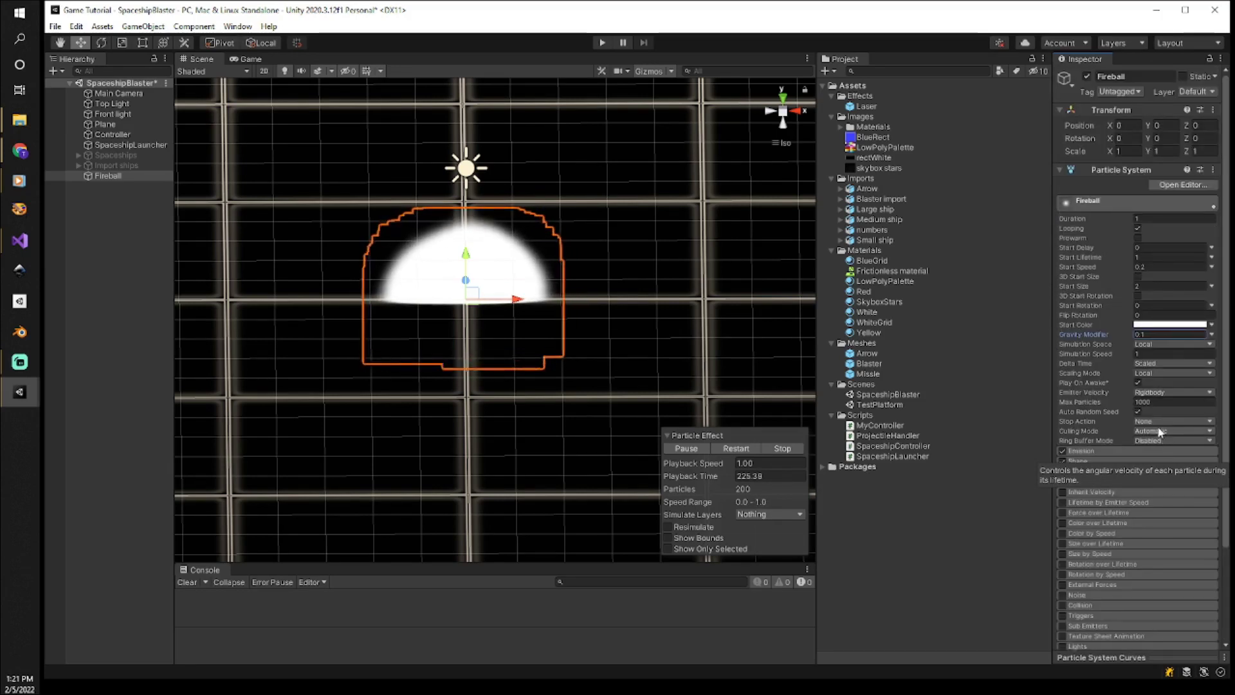
Change the Fireball particles' Start Color to a golden yellow.
left_click(1170, 325)
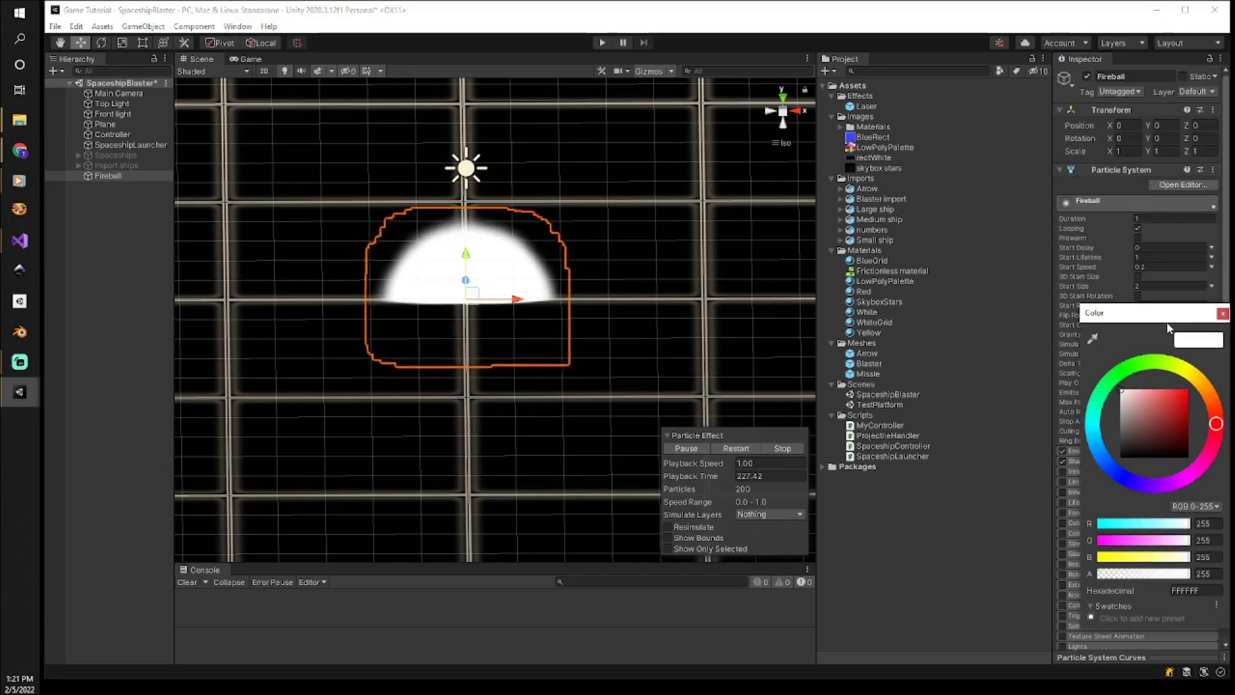
left_click(1203, 384)
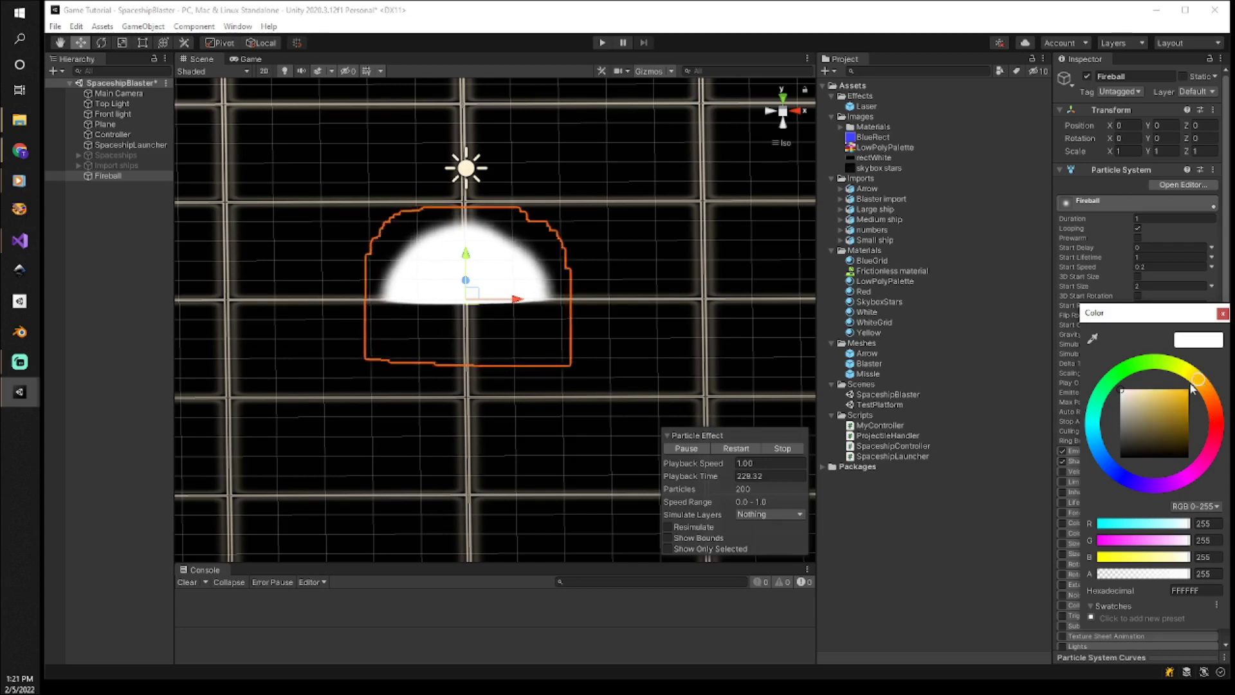
left_click(1184, 390)
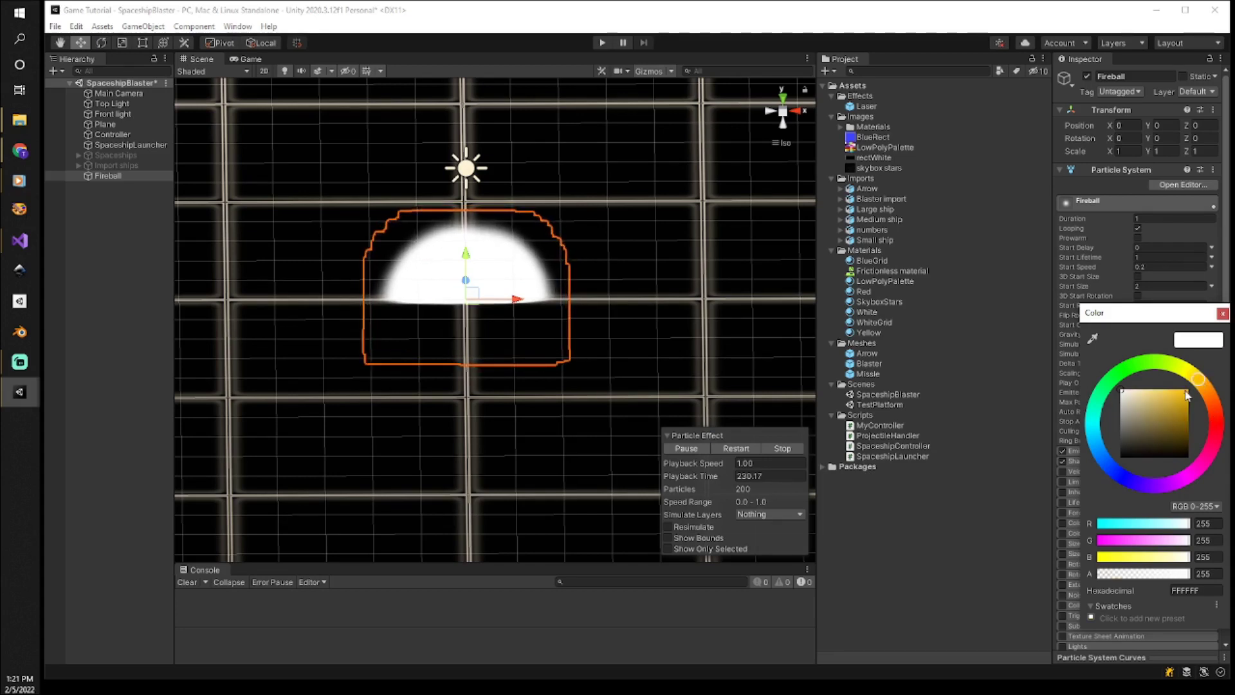
left_click(1222, 313)
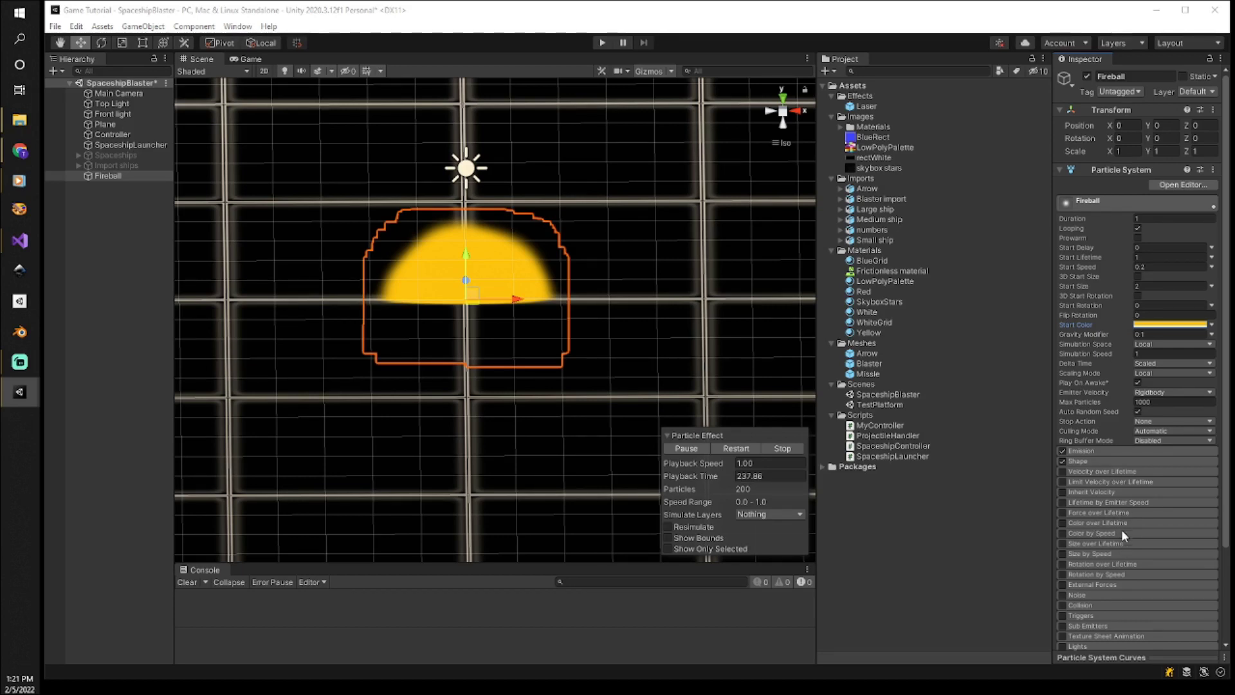
Enable Velocity over Lifetime with Linear X, Y and Z at 0.5 and a Speed Modifier of 0.5.
left_click(1122, 467)
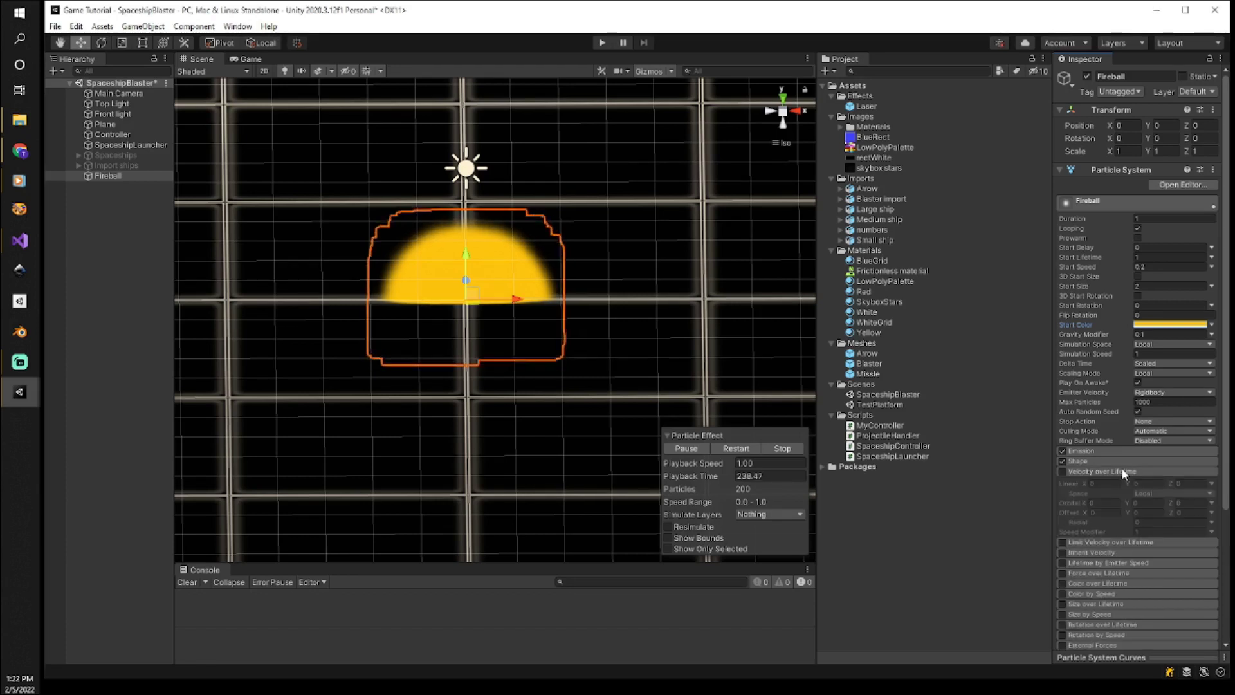
left_click(1062, 471)
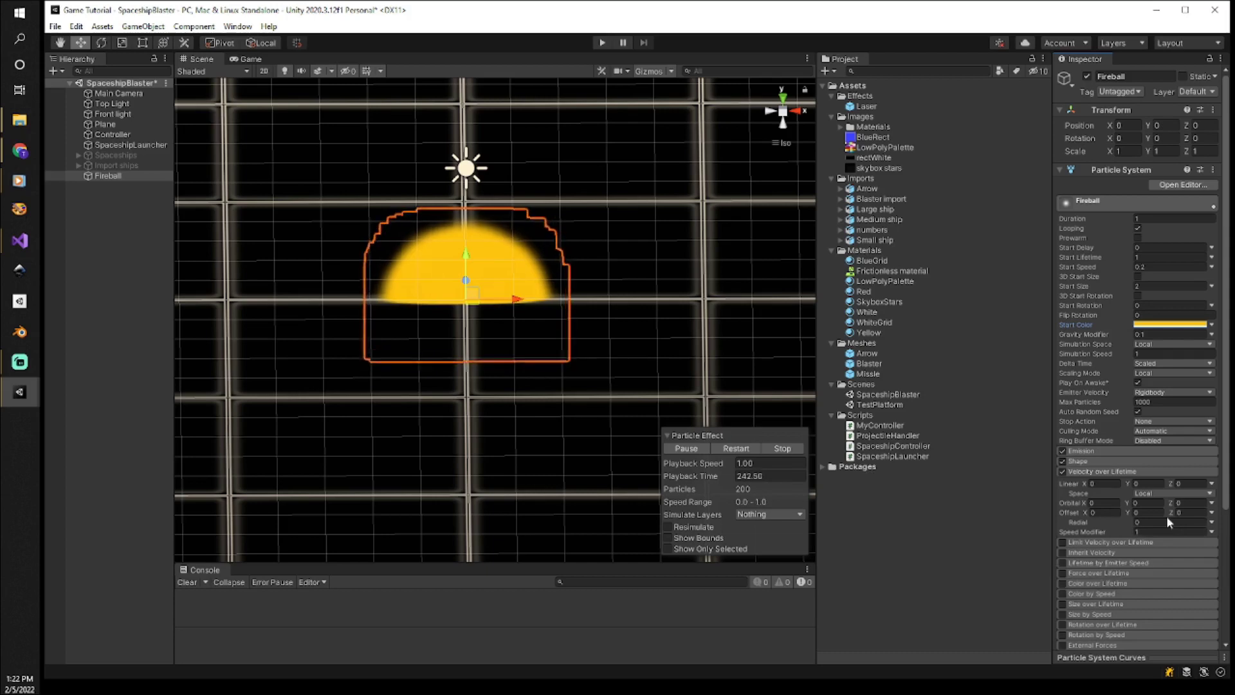
left_click(1092, 484)
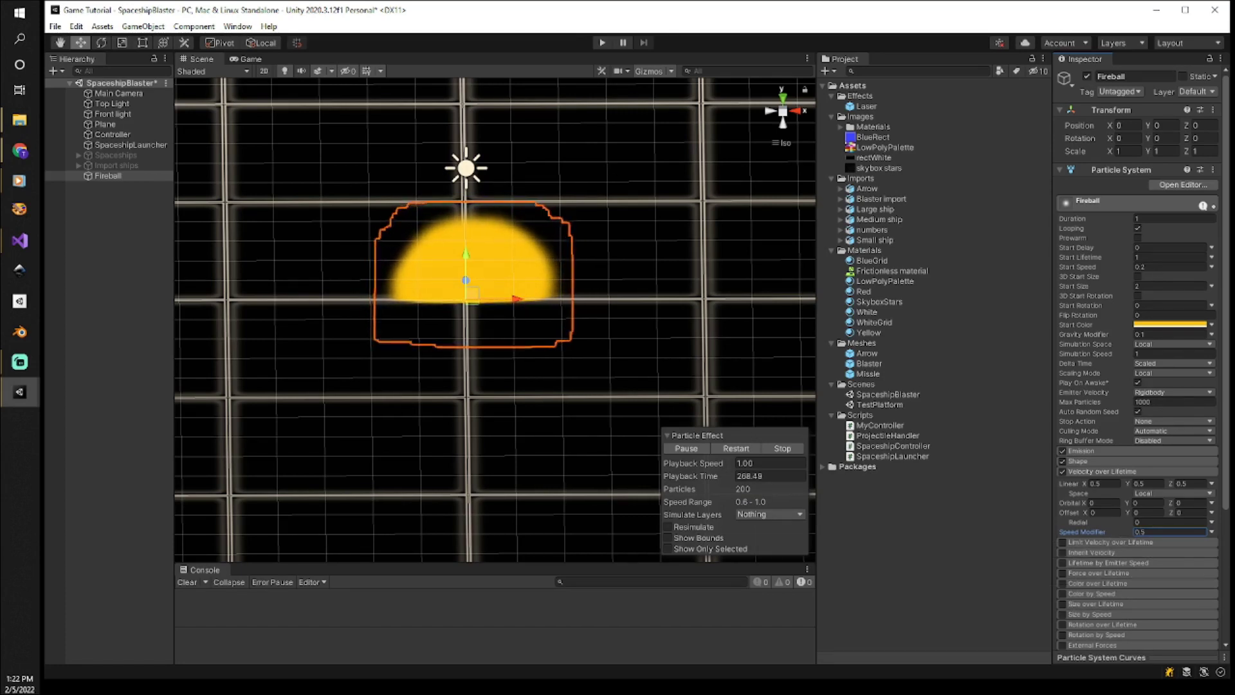
left_click(1156, 472)
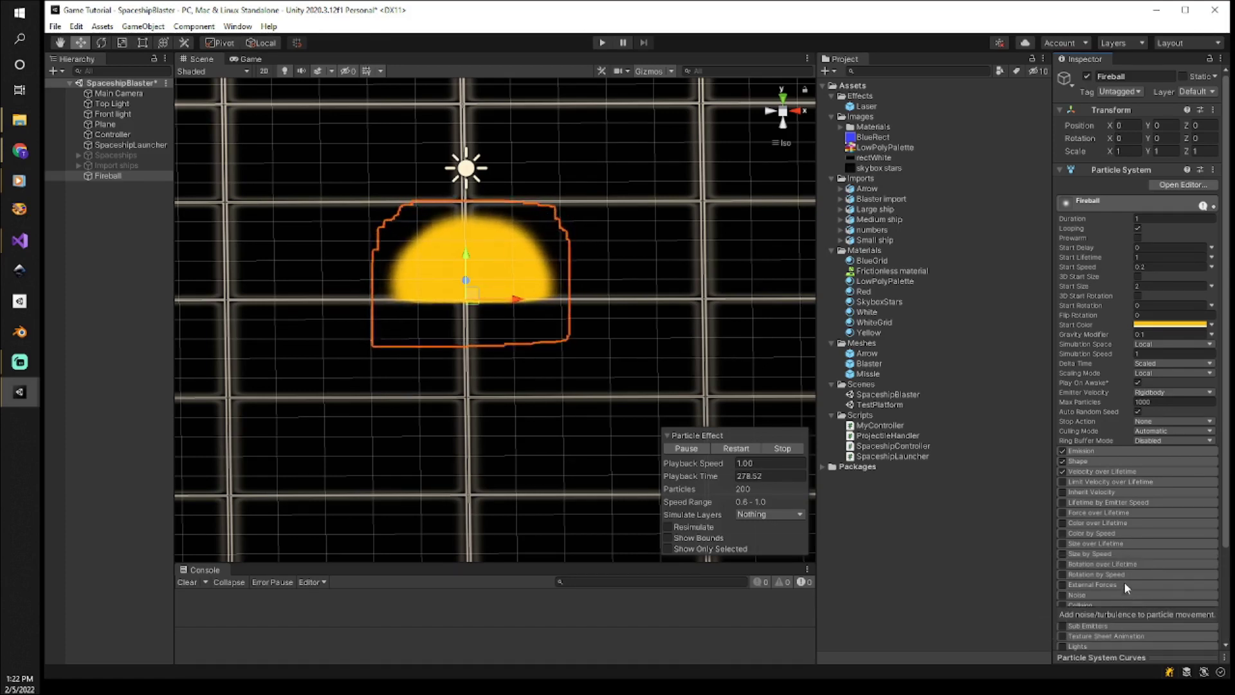
Enable Color over Lifetime and set the gradient's color key at location 0% to orange-yellow F6B612.
left_click(1124, 521)
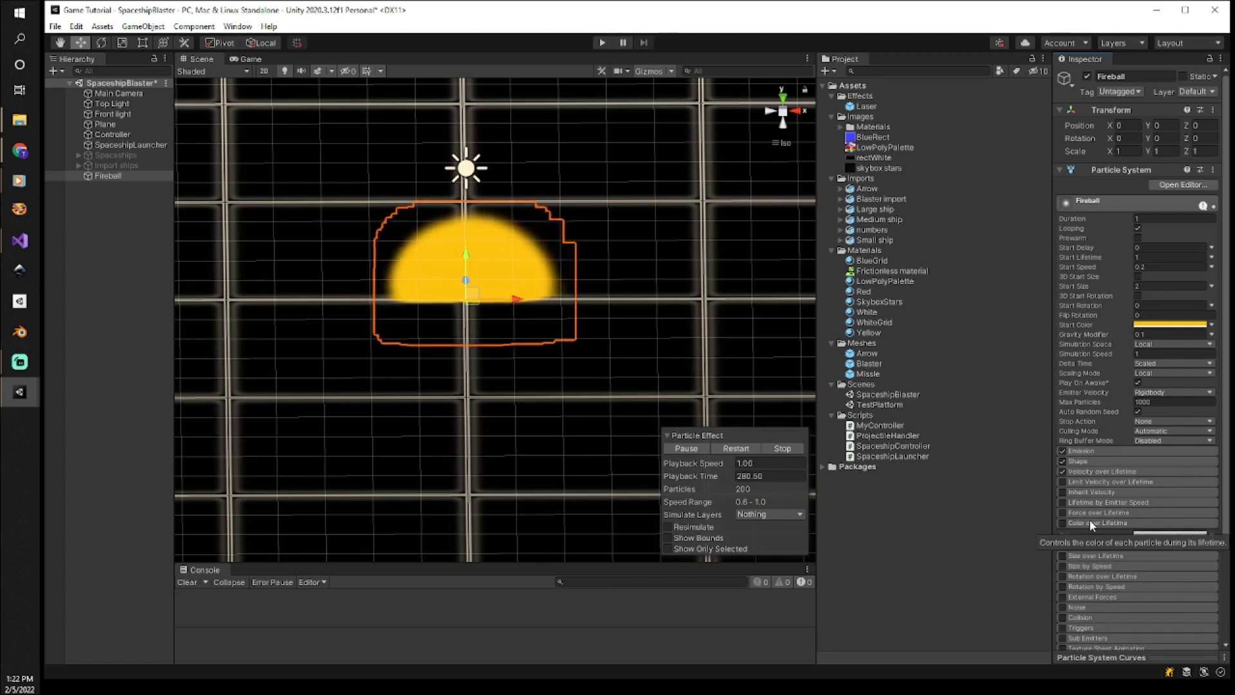
left_click(1061, 522)
left_click(1171, 534)
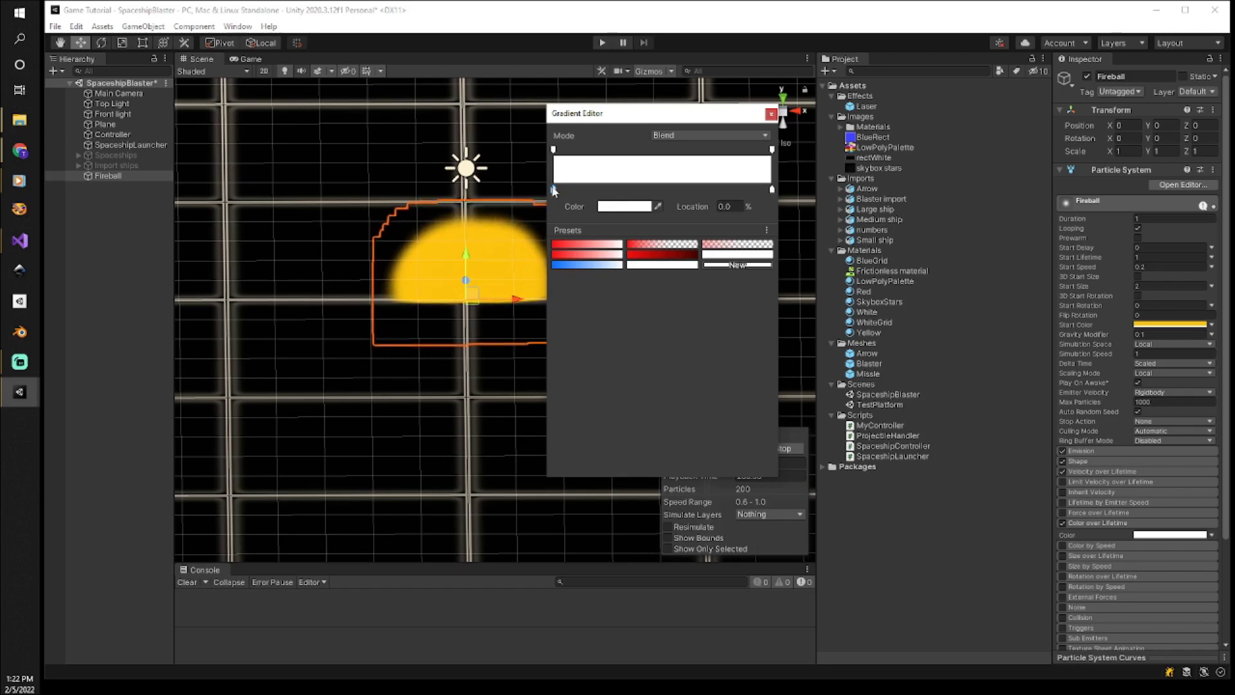
left_click(628, 207)
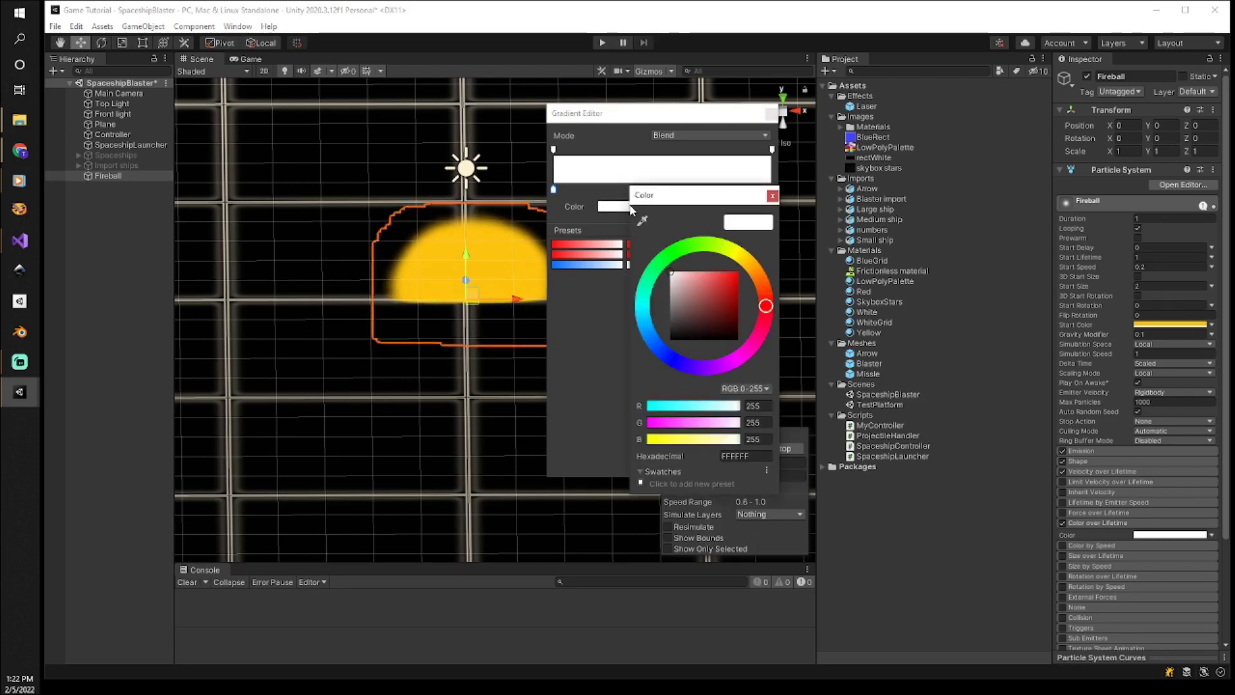
left_click(751, 264)
left_click(734, 275)
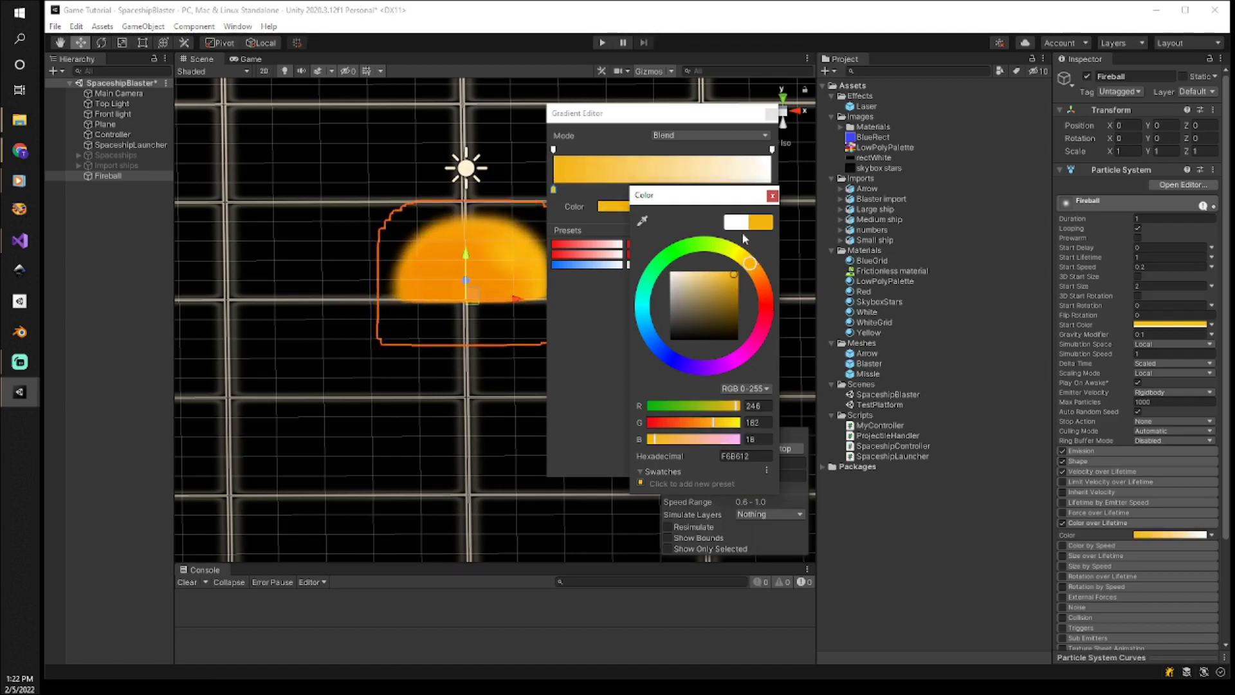
left_click(771, 196)
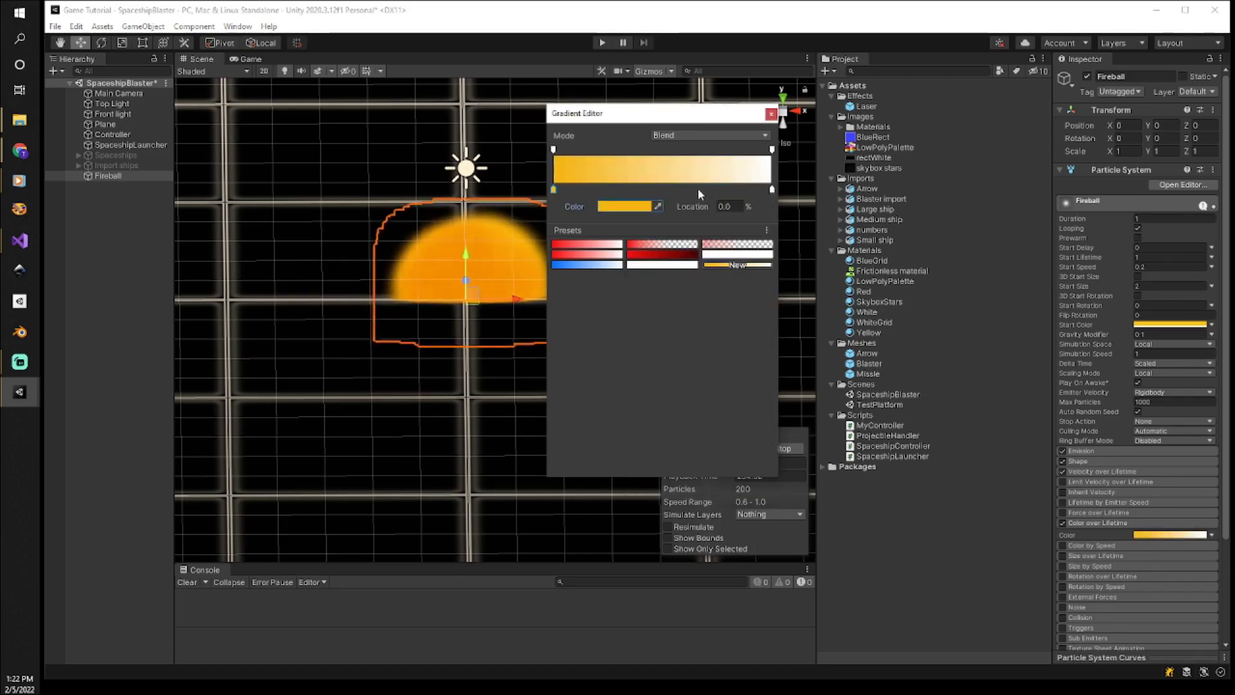
Add a deep orange color key at about 47.6% in the Color over Lifetime gradient.
left_click(658, 188)
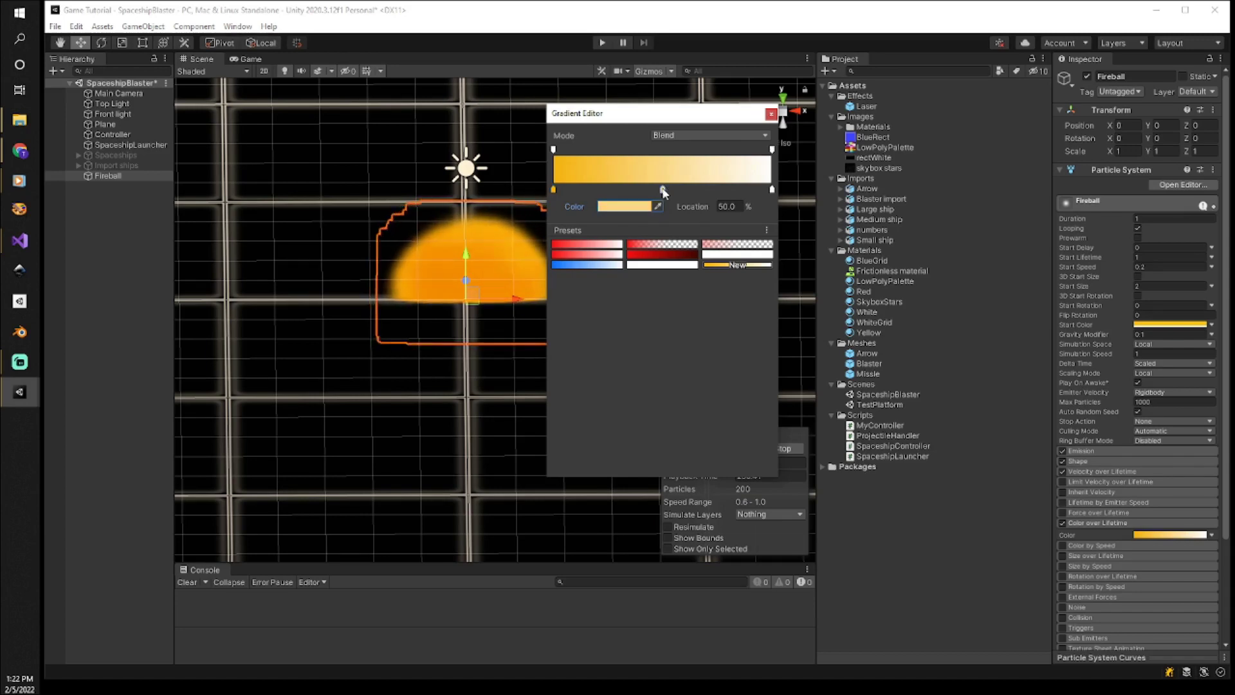
left_click(633, 207)
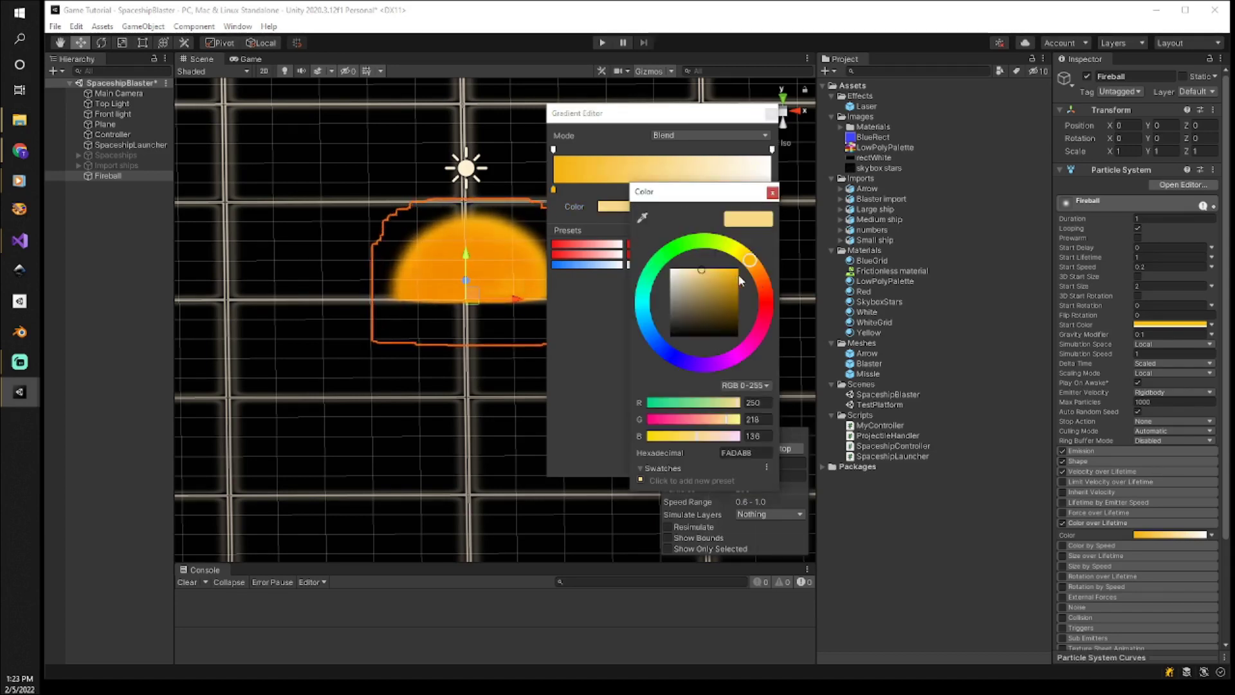
left_click(763, 276)
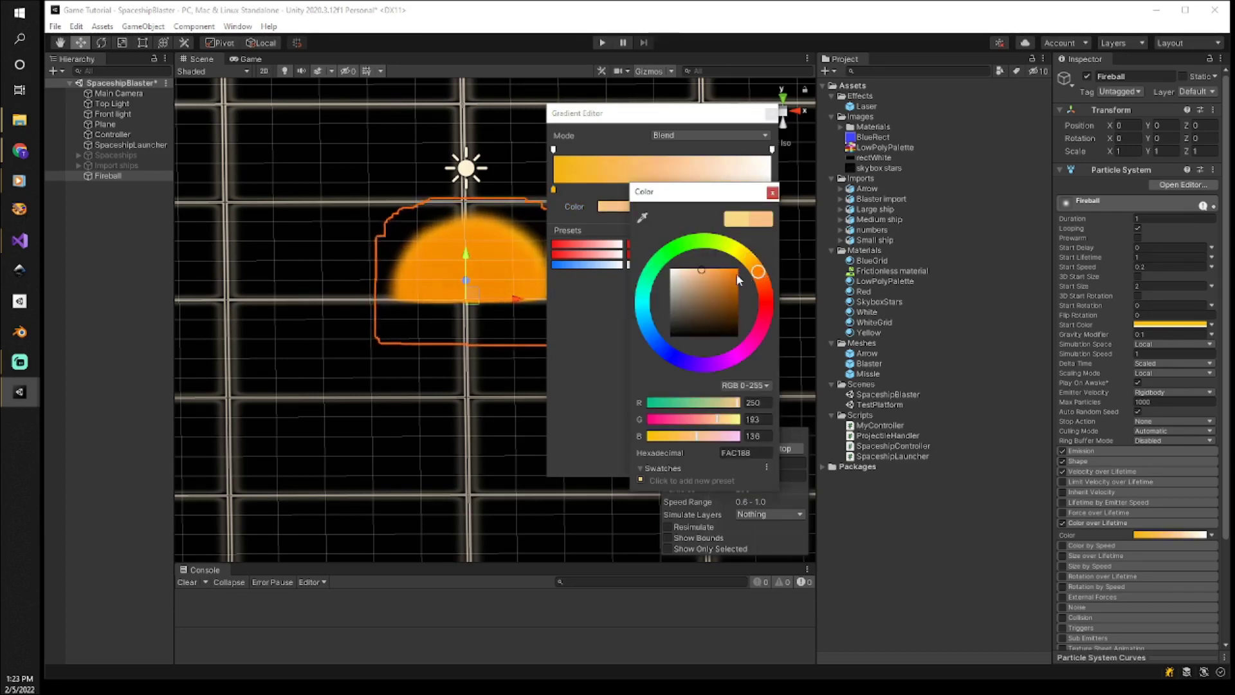
left_click(735, 274)
left_click(772, 193)
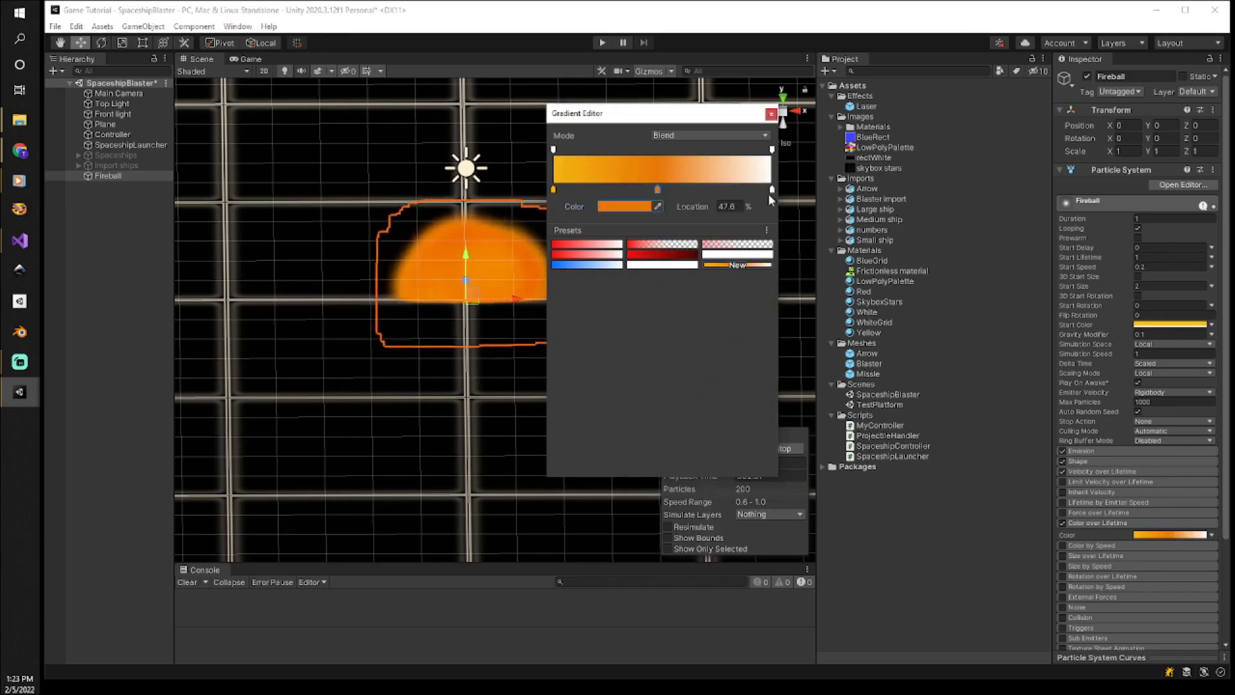
Set the gradient's color key at location 100% to red F30606 and close the gradient editor.
left_click(772, 190)
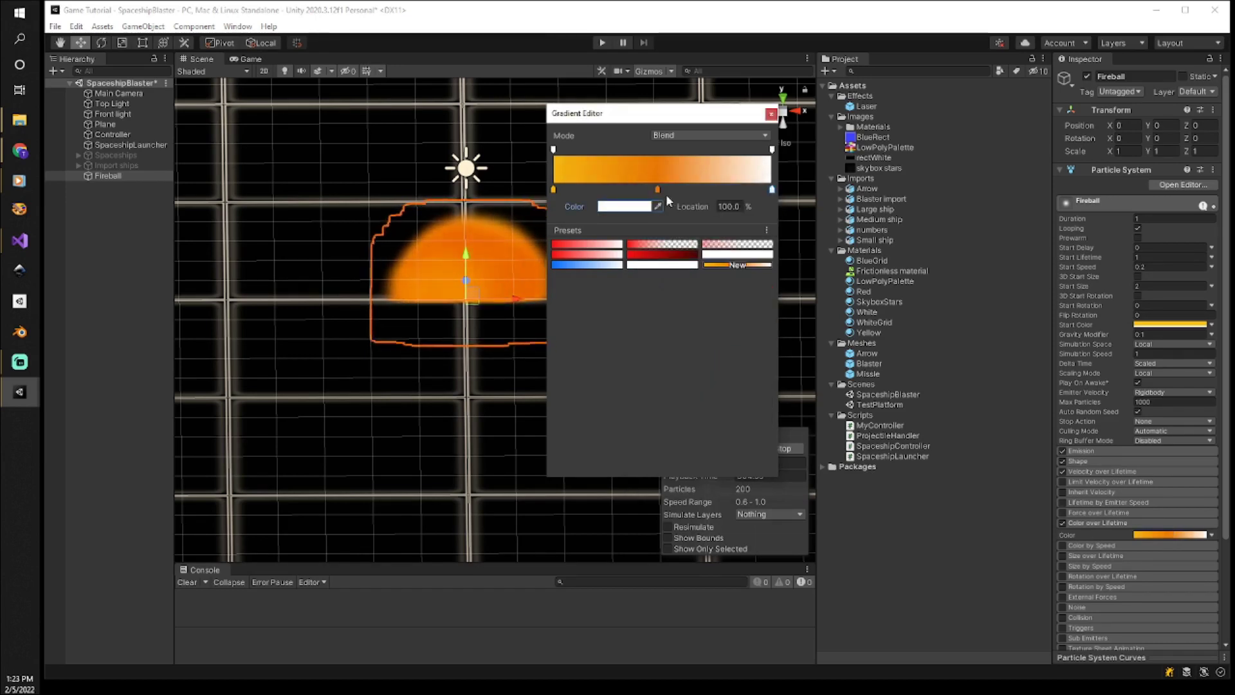
left_click(634, 206)
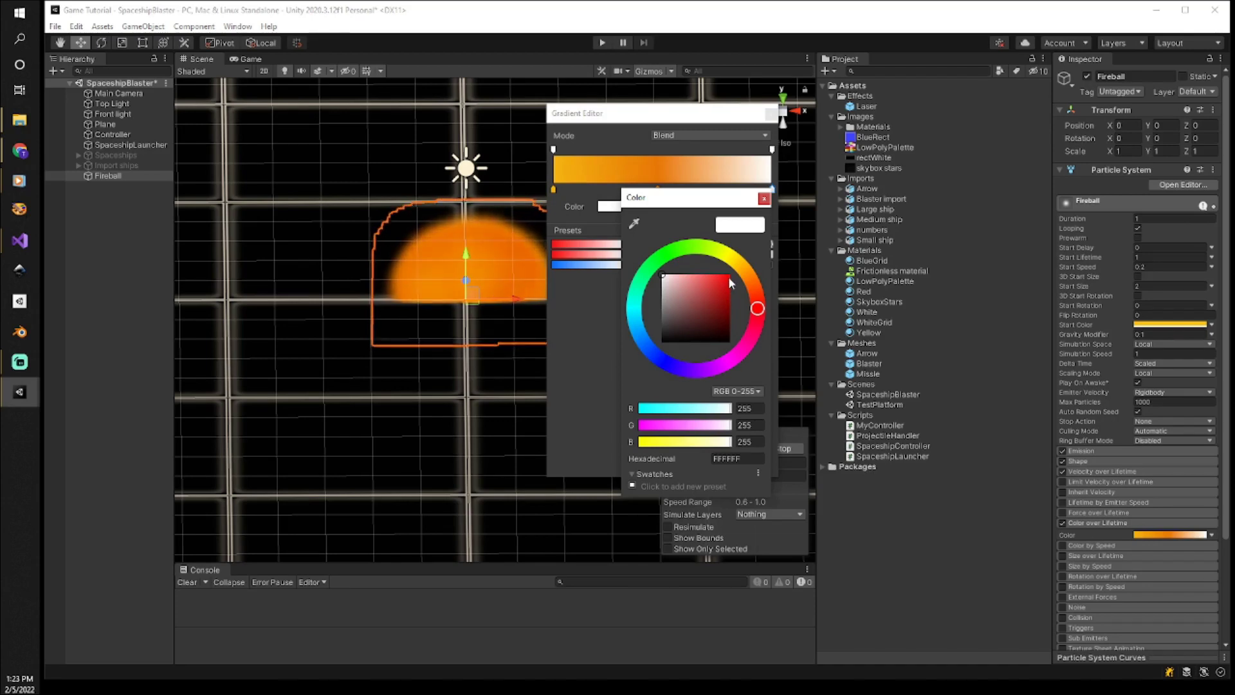
left_click(728, 276)
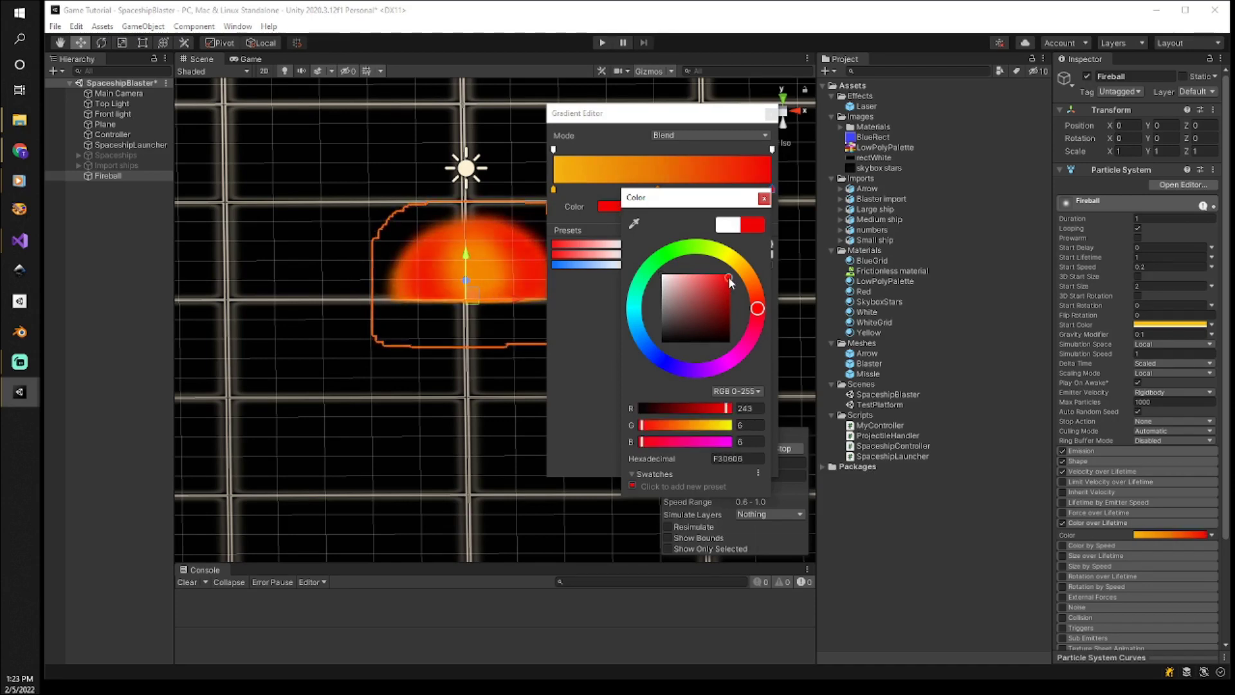
left_click(762, 198)
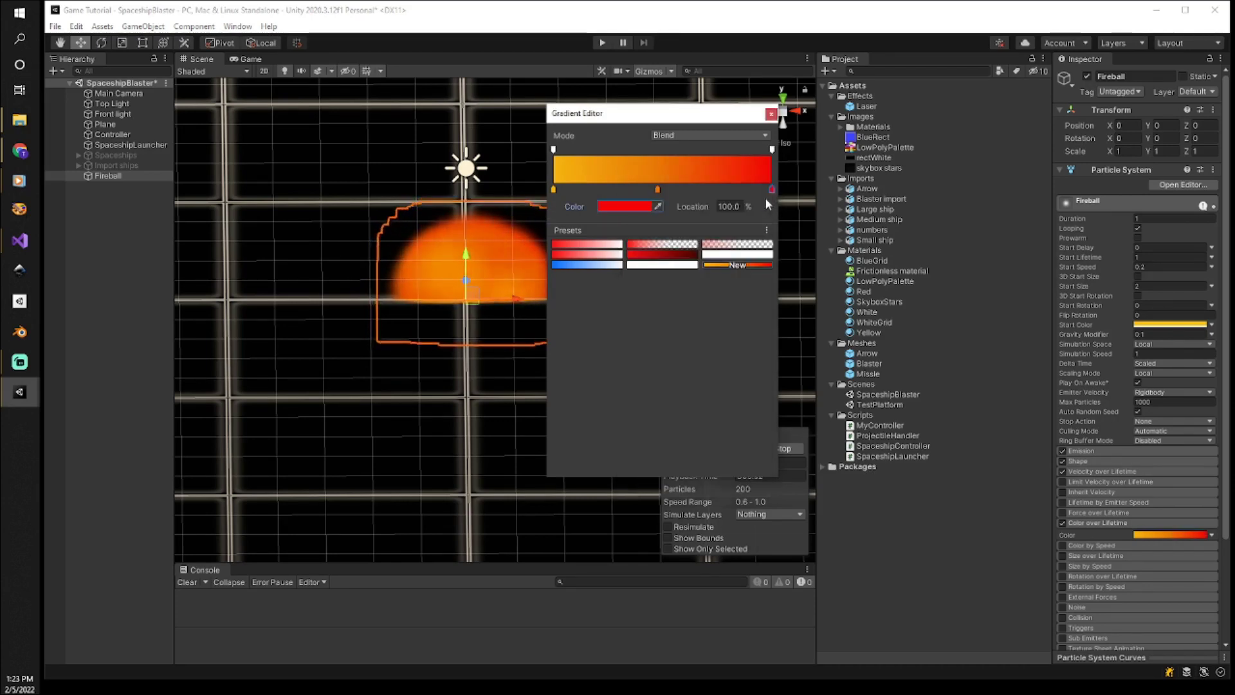
left_click(772, 115)
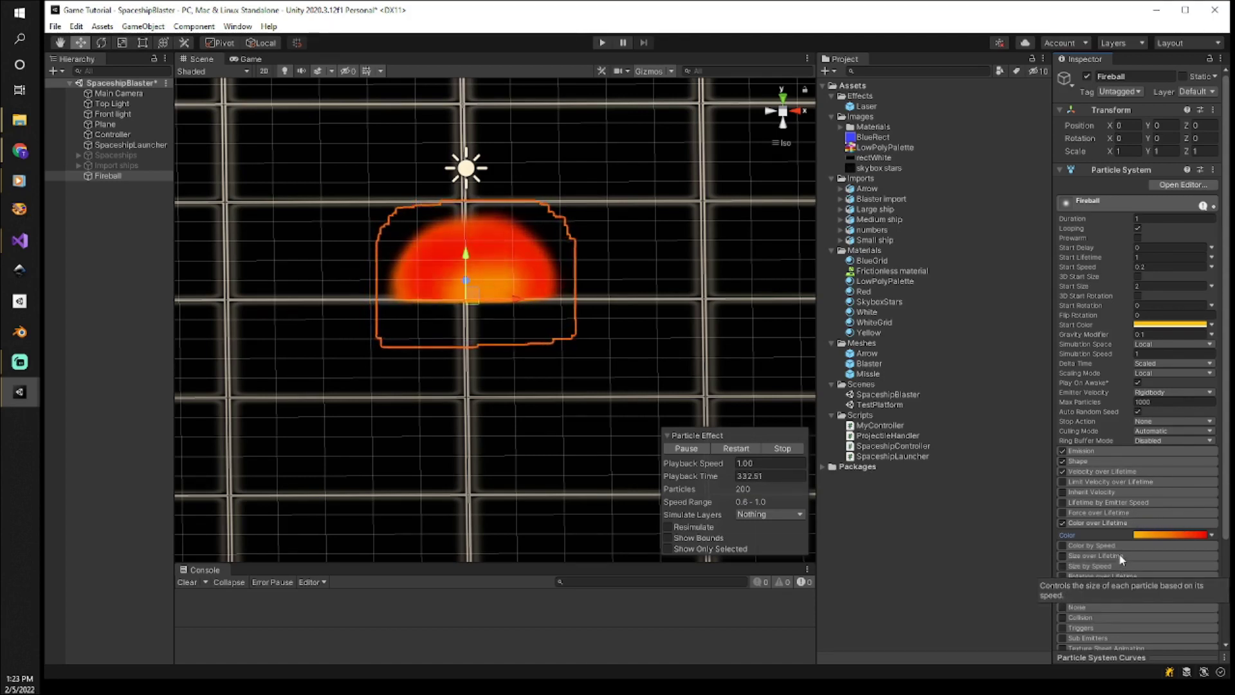
Enable Size over Lifetime on the Fireball particle system.
left_click(1093, 555)
left_click(1062, 556)
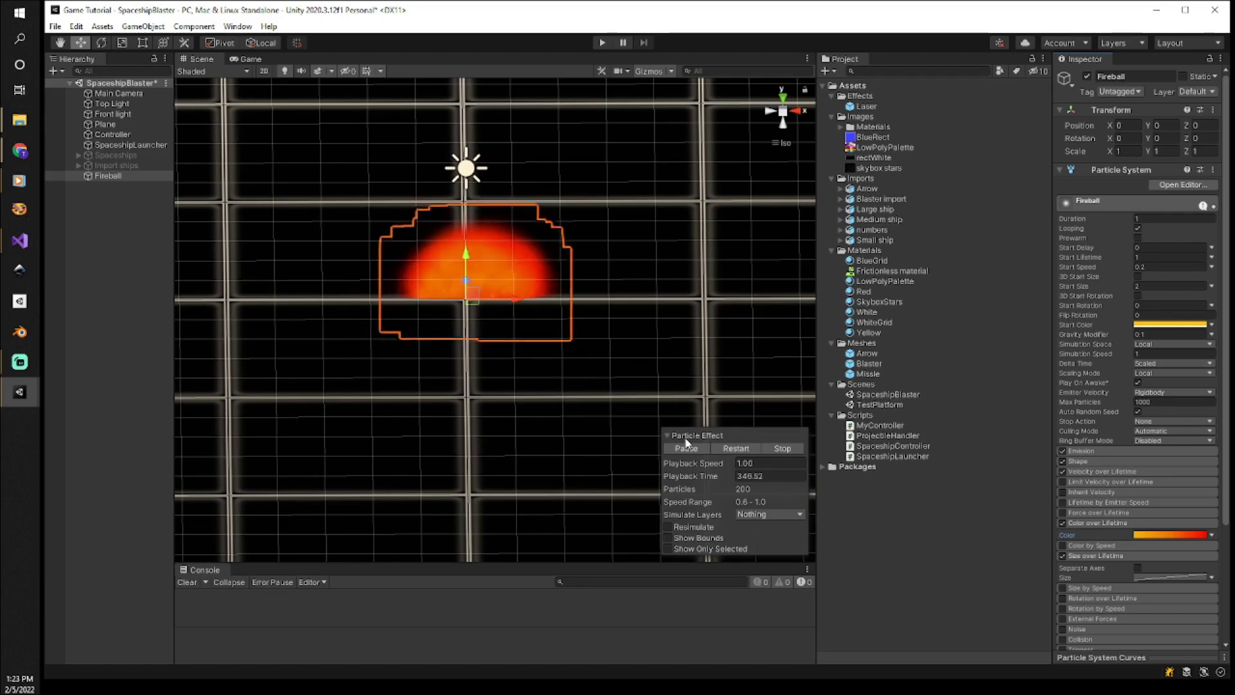
scroll(542, 422, "down", 2)
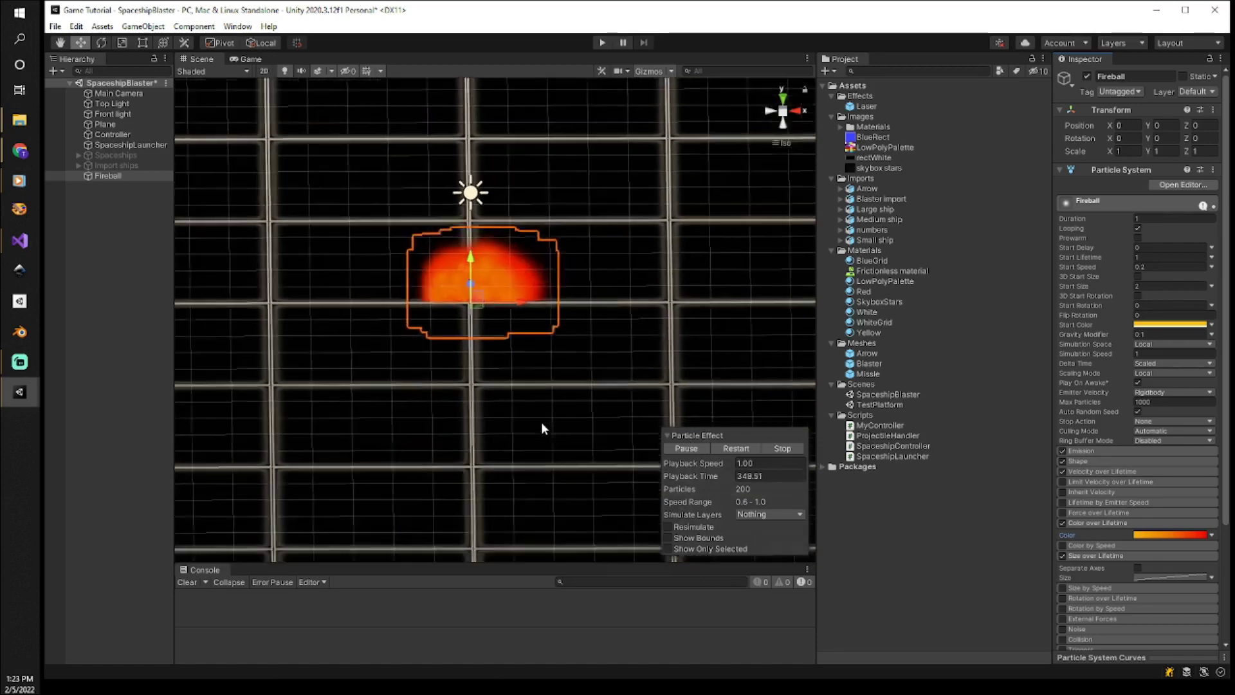
scroll(541, 422, "down", 1)
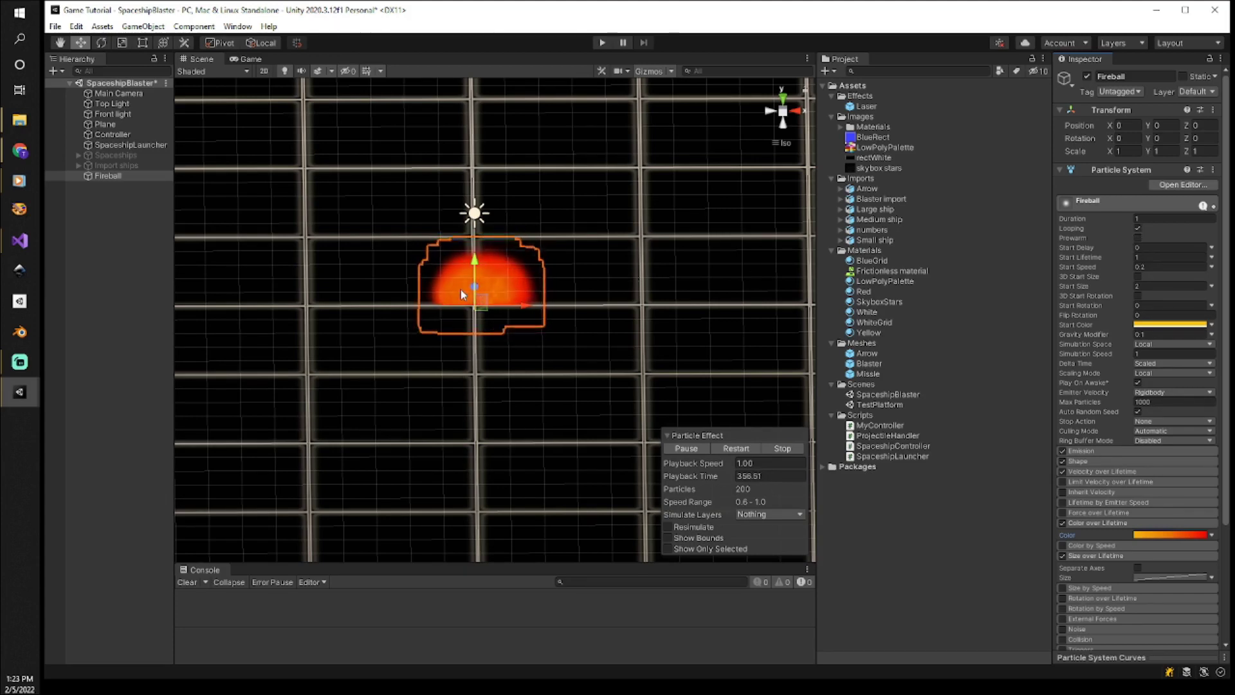
Turn off Looping for the Fireball particle system and preview the effect as a single burst.
left_click(1138, 228)
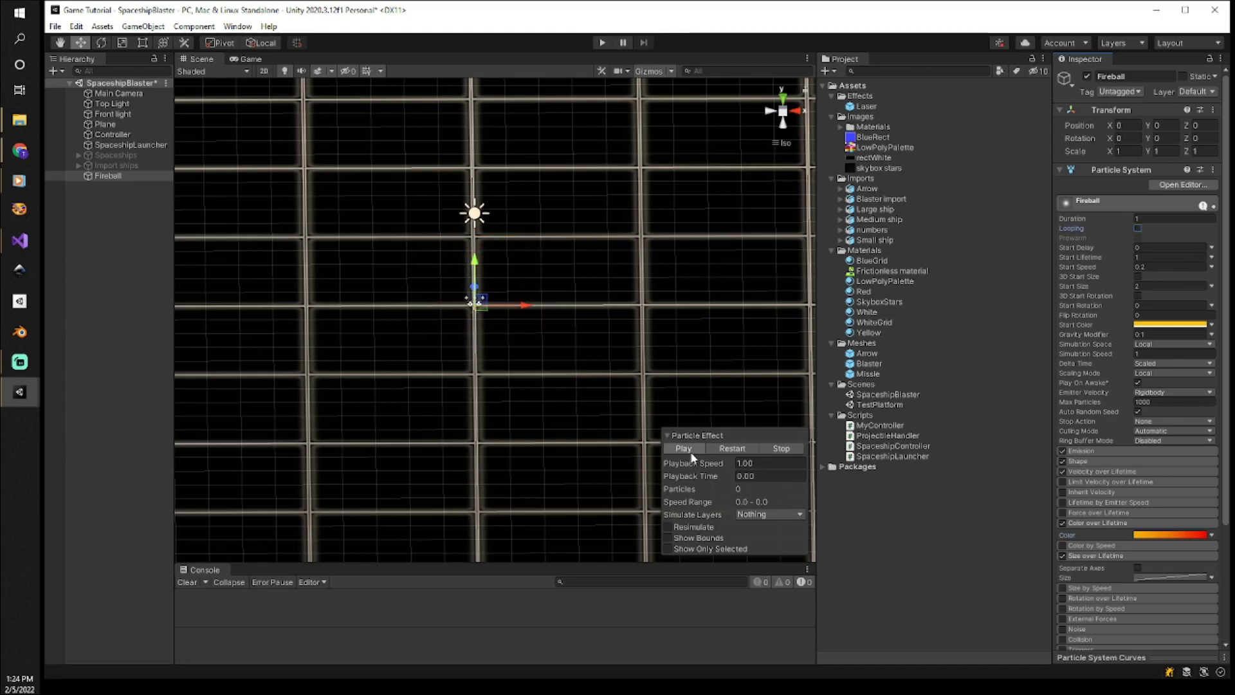
left_click(691, 453)
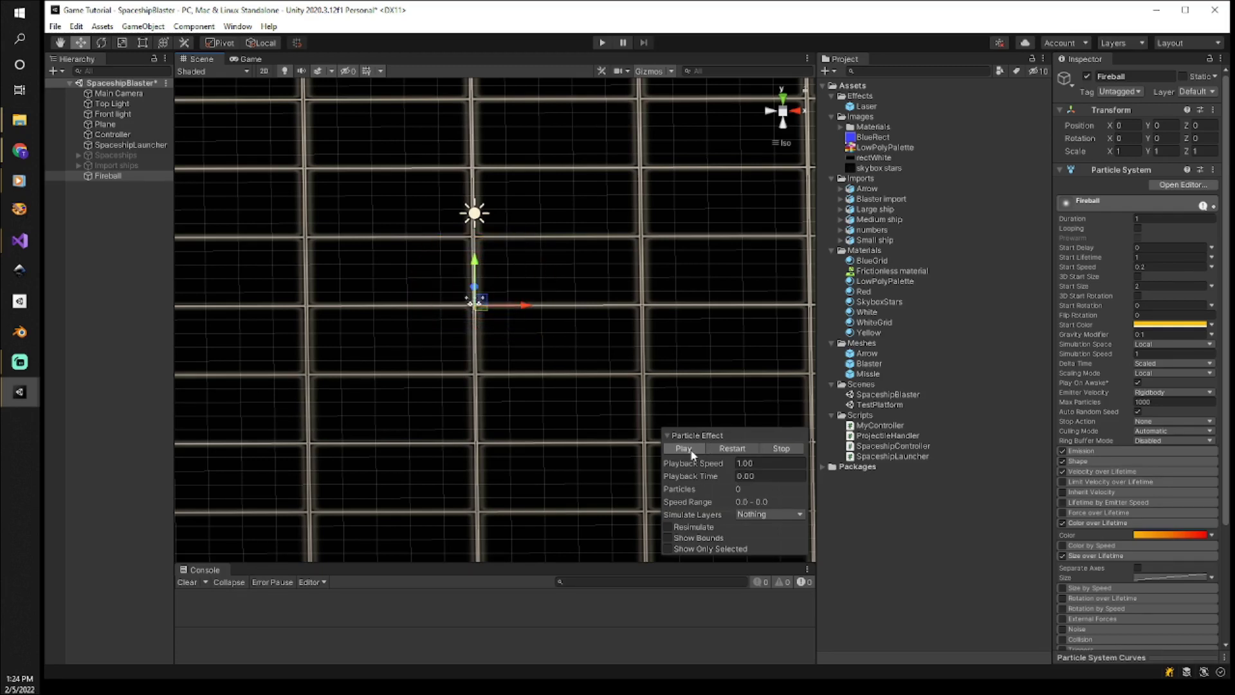
left_click(691, 452)
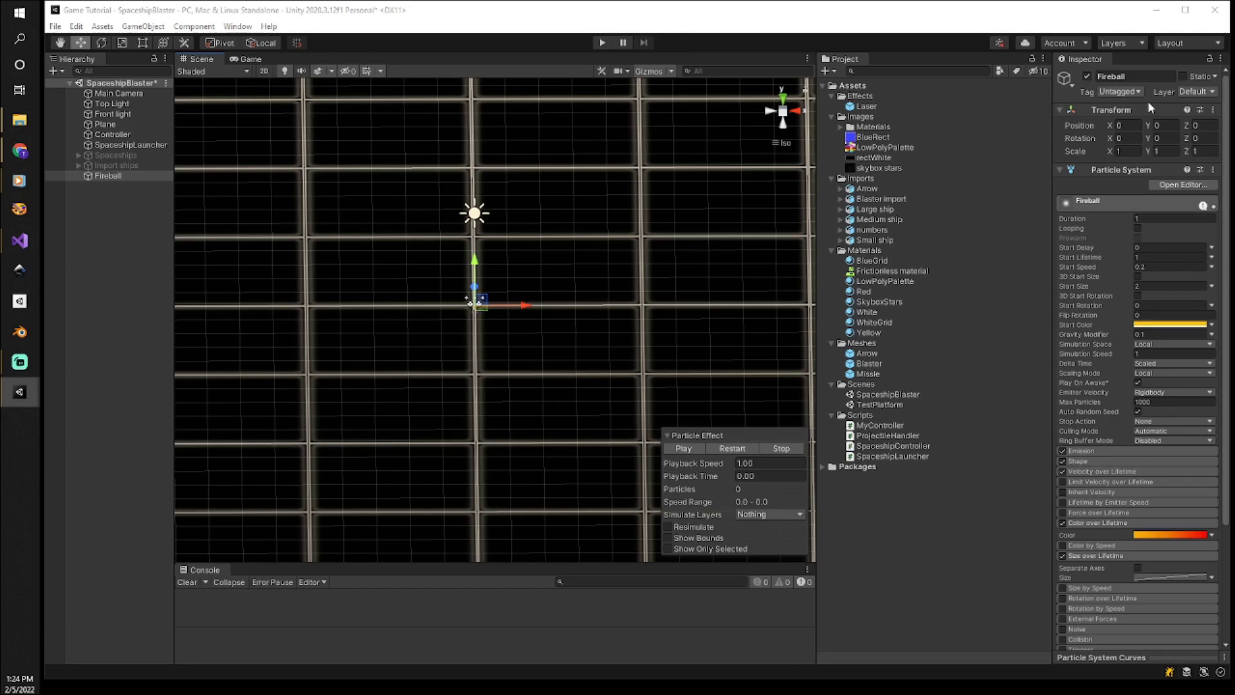
Scale the Fireball object to 0.5 on X, Y and Z and preview the effect.
left_click(1123, 152)
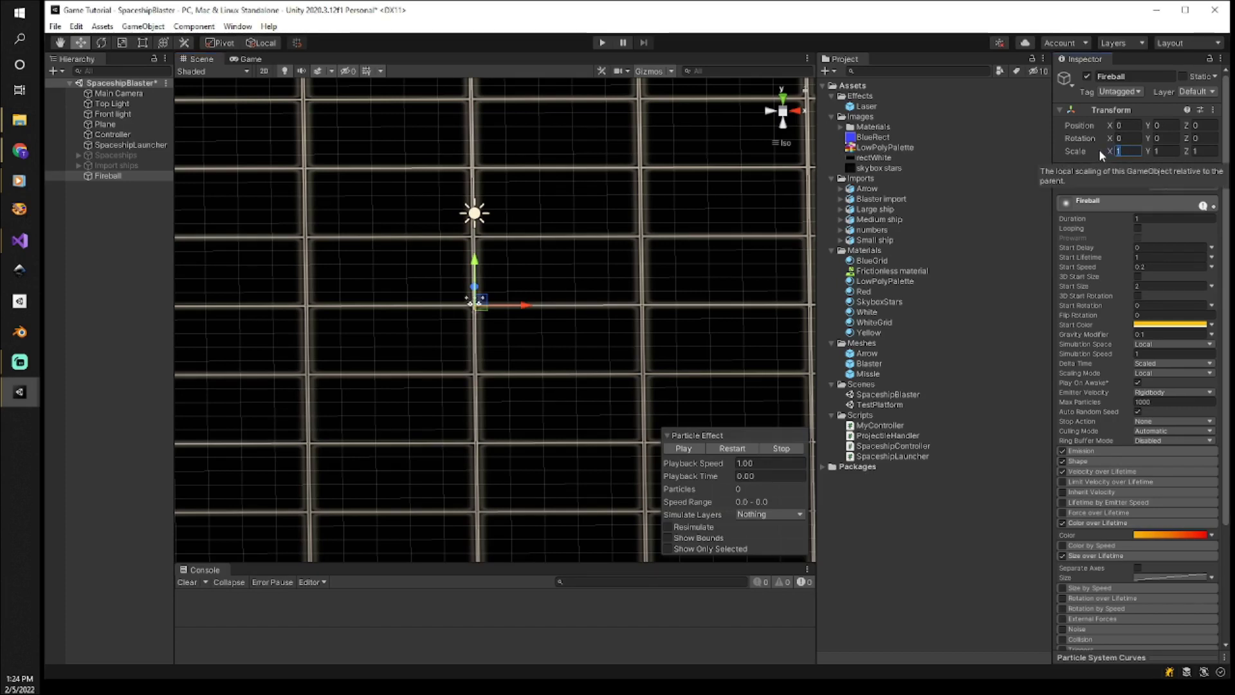
type("0.5")
key("Tab")
type("0.5")
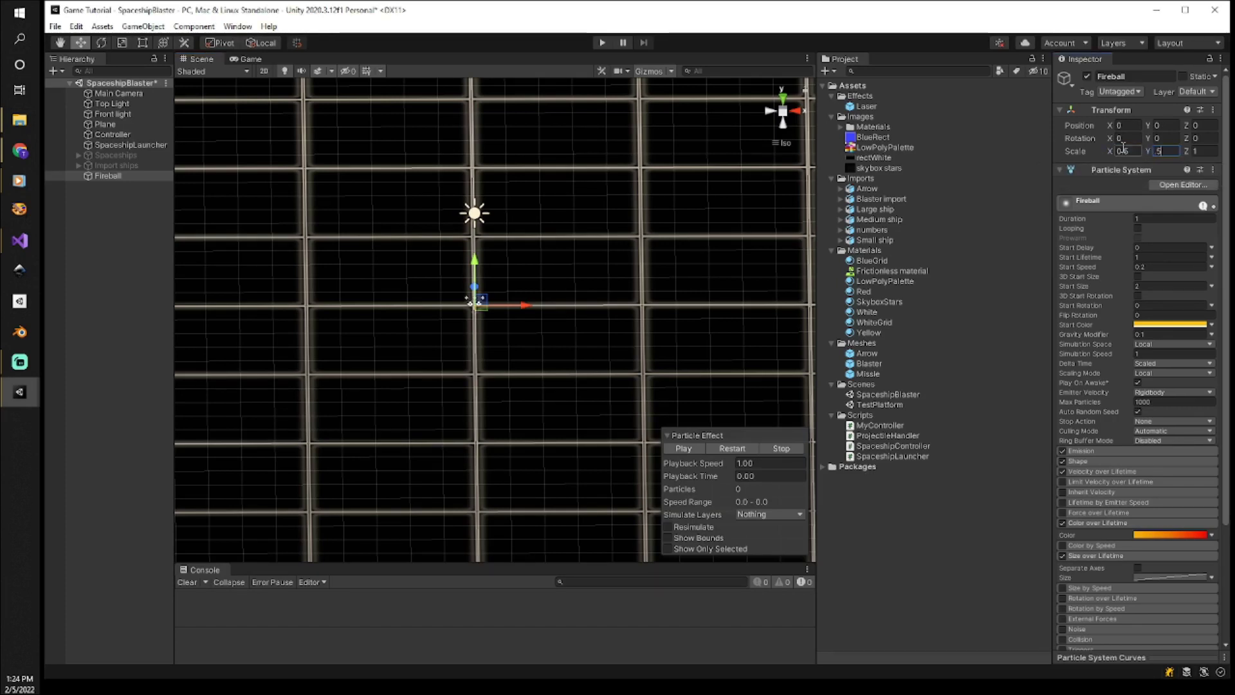
key("Tab")
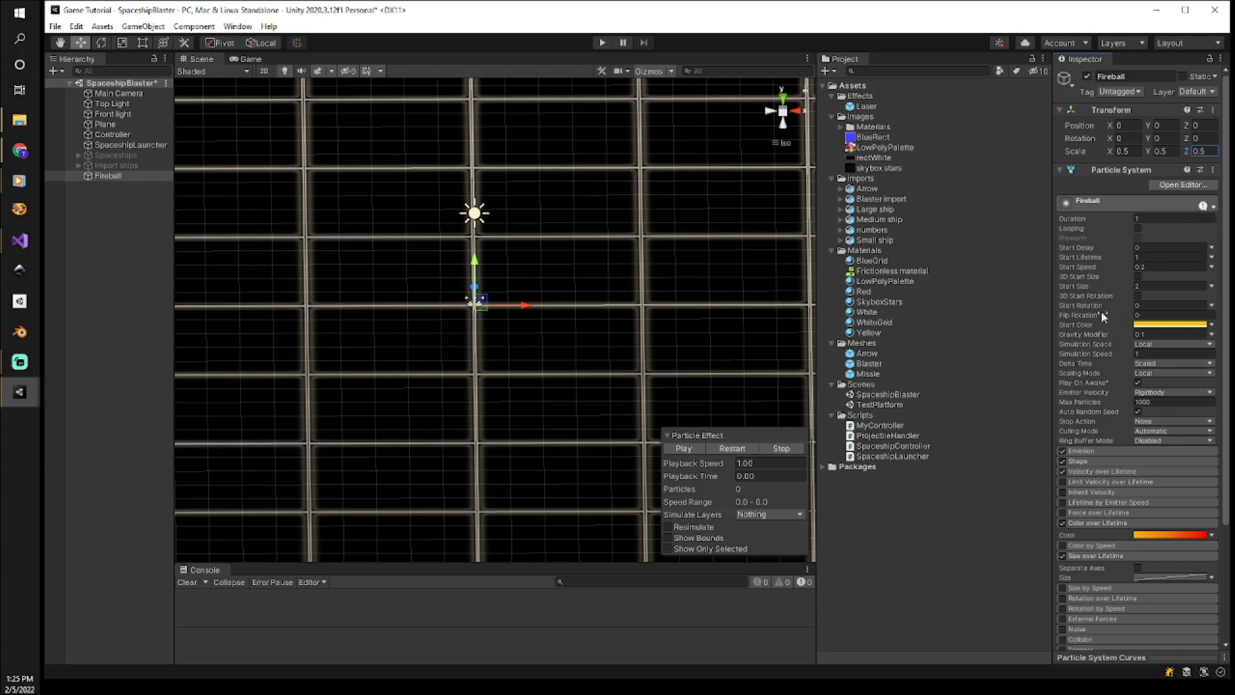
left_click(685, 448)
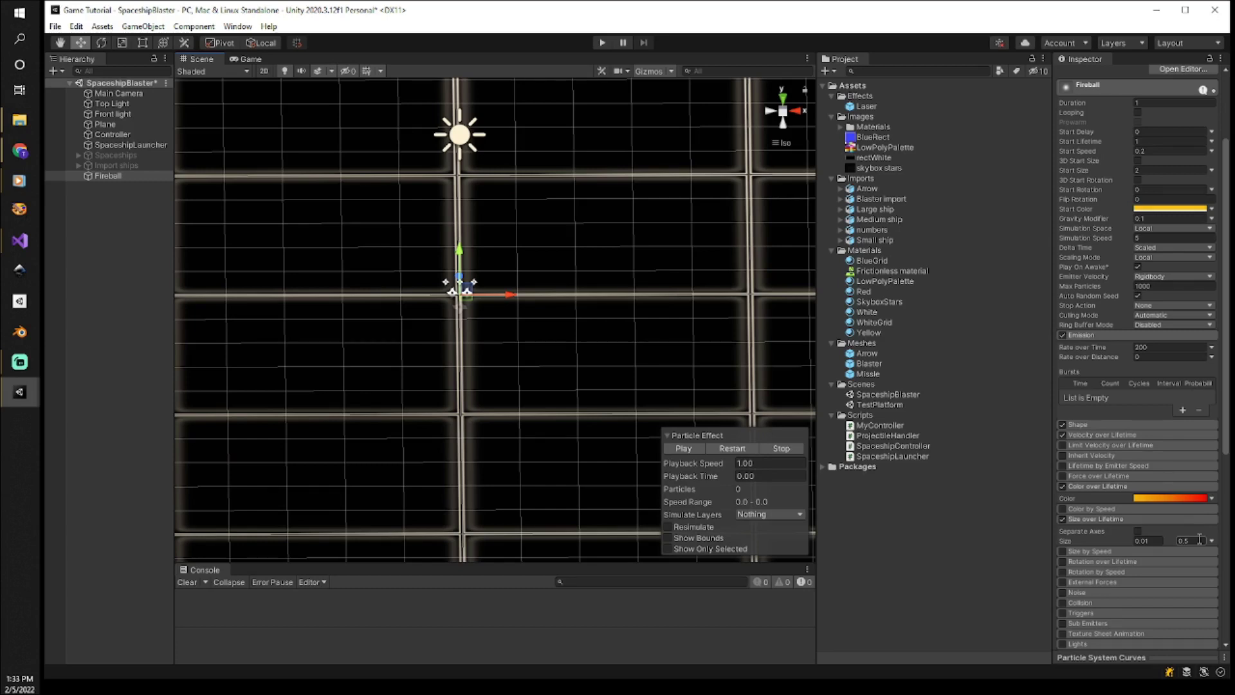
Replay the Fireball effect several times to check its look and collapse the Size over Lifetime settings.
left_click(684, 449)
left_click(684, 449)
left_click(684, 448)
left_click(684, 448)
left_click(684, 448)
left_click(1118, 518)
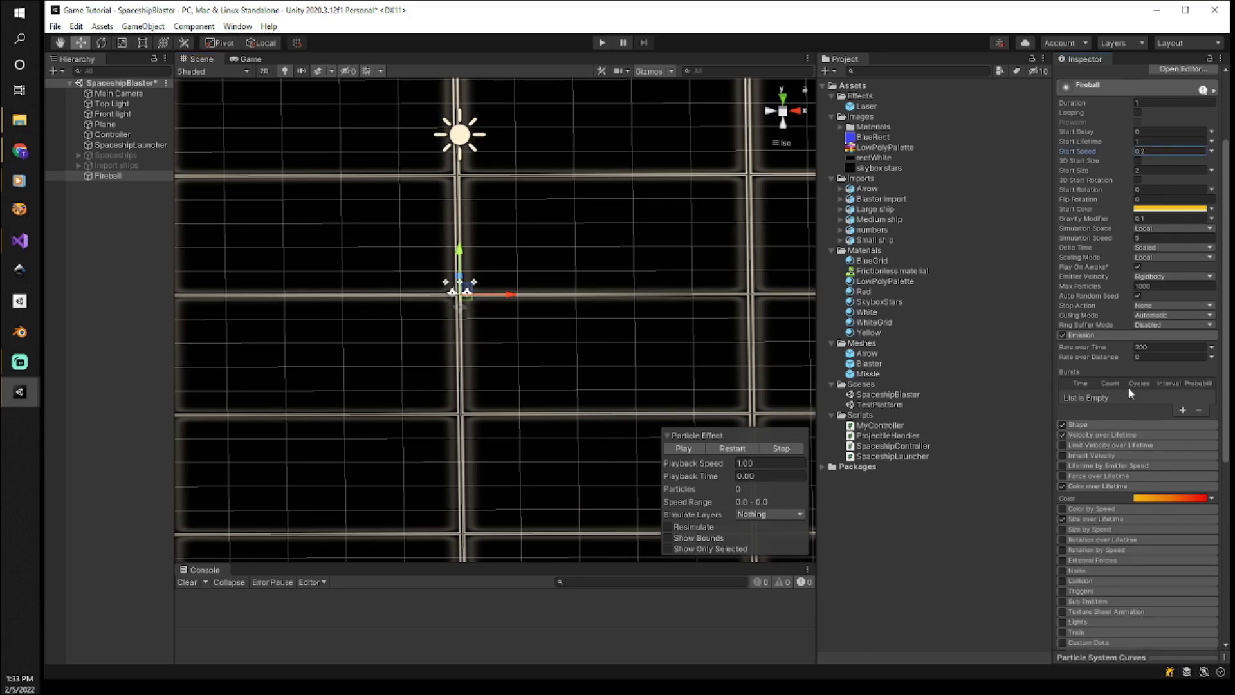
Set the Fireball emission's Rate over Time to 100 and replay the effect.
left_click(1158, 348)
type("100")
left_click(683, 448)
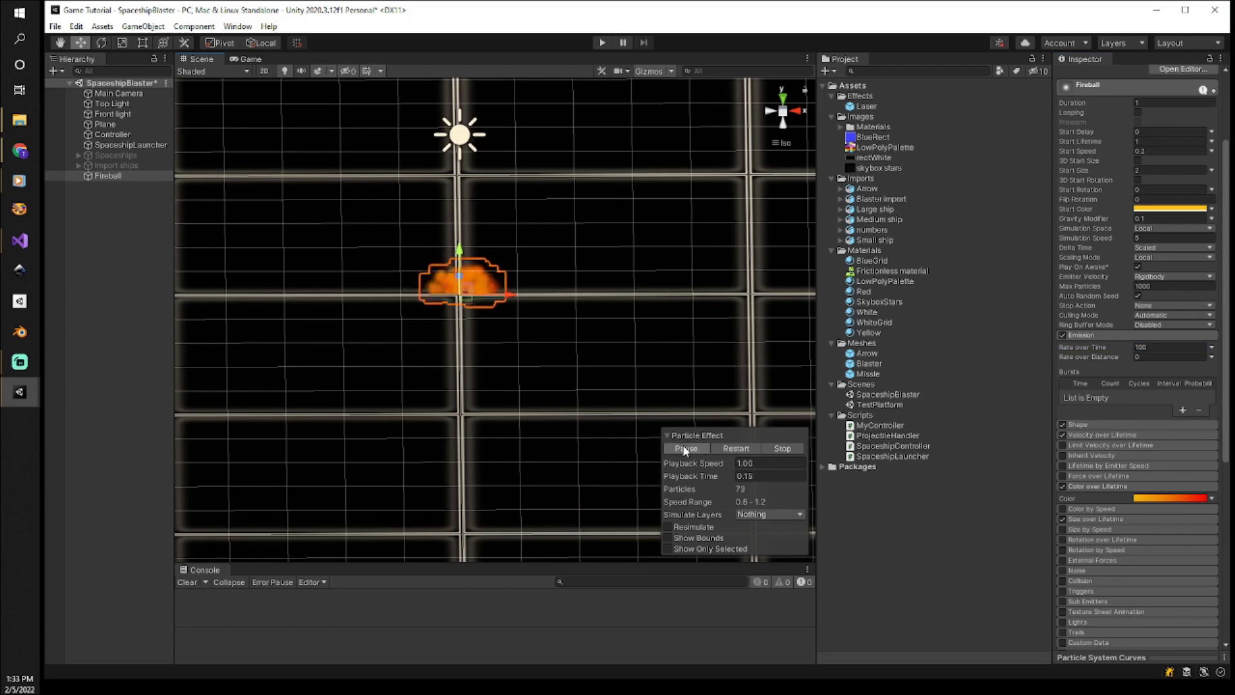
left_click(686, 451)
left_click(686, 451)
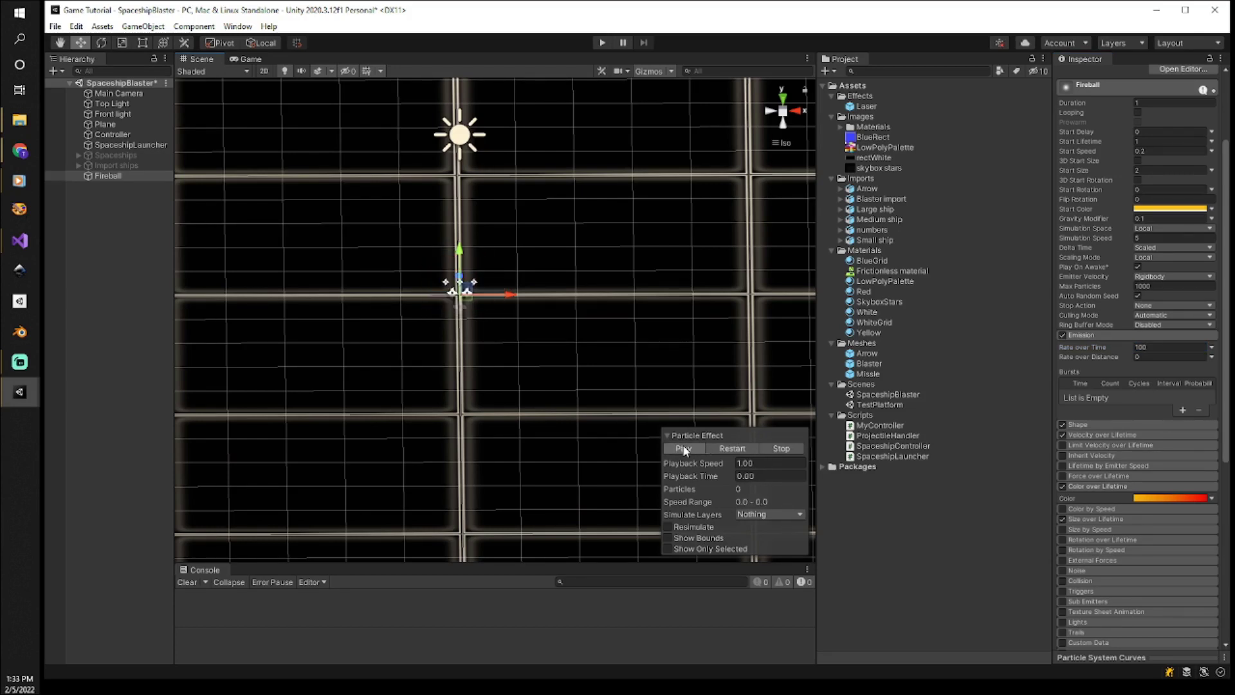
left_click(686, 451)
Try a Start Speed of 2 for the Fireball particles and replay the effect.
left_click(1135, 150)
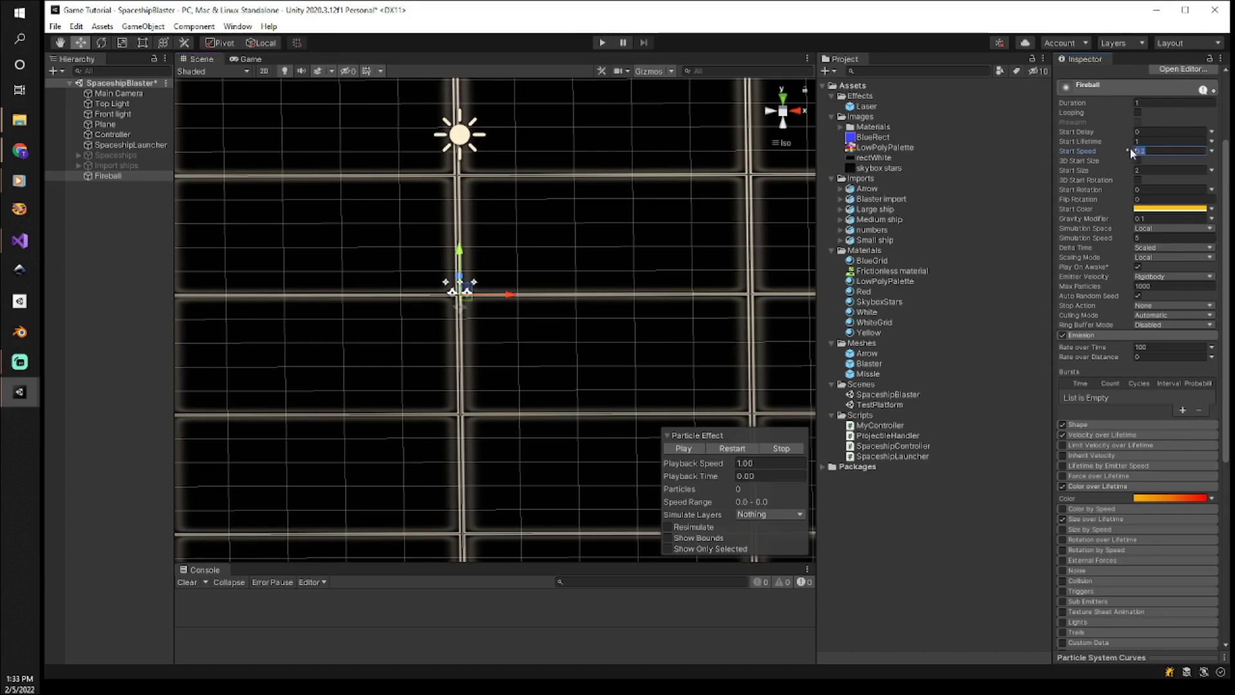
type("2")
left_click(677, 446)
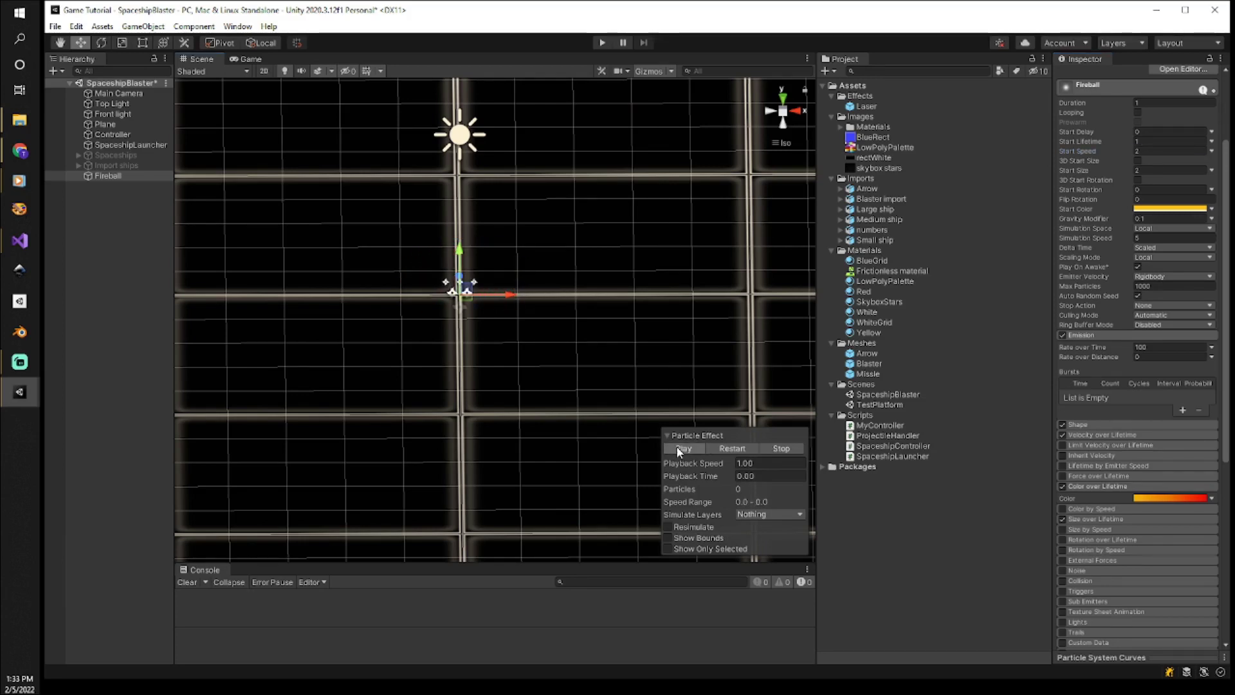
left_click(677, 445)
left_click(677, 446)
Set the Fireball particles' Start Speed to 1 and replay the effect.
type("1")
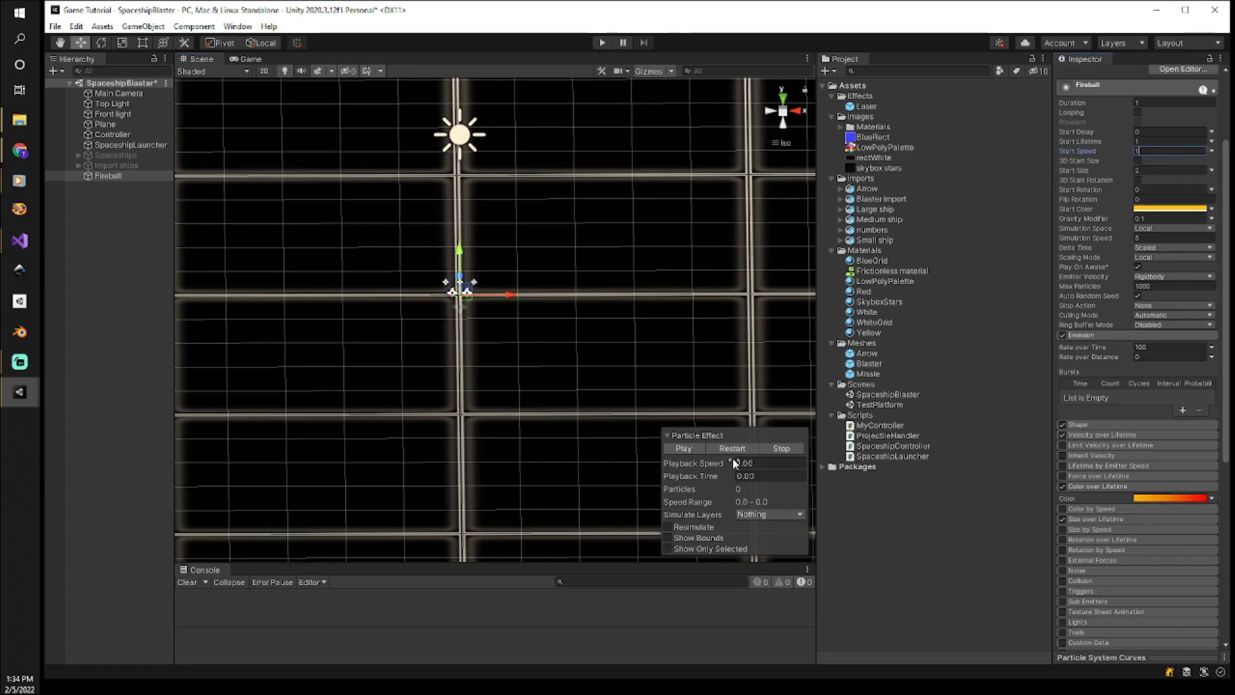
left_click(684, 449)
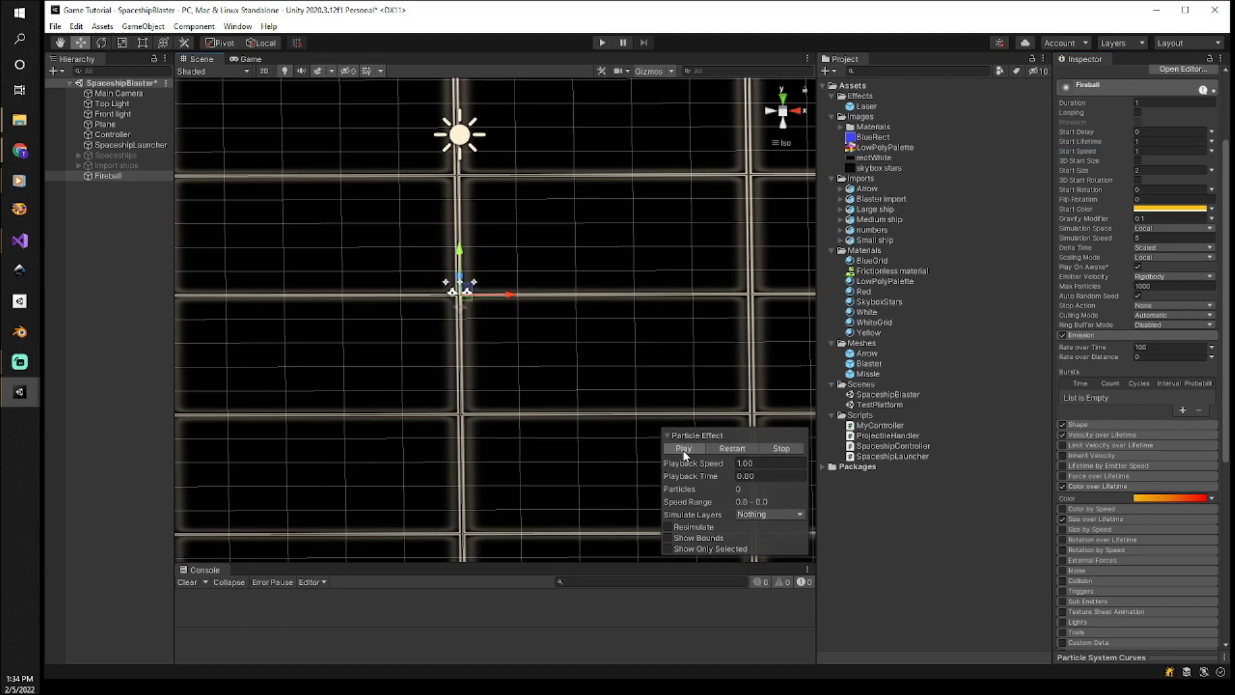
left_click(684, 450)
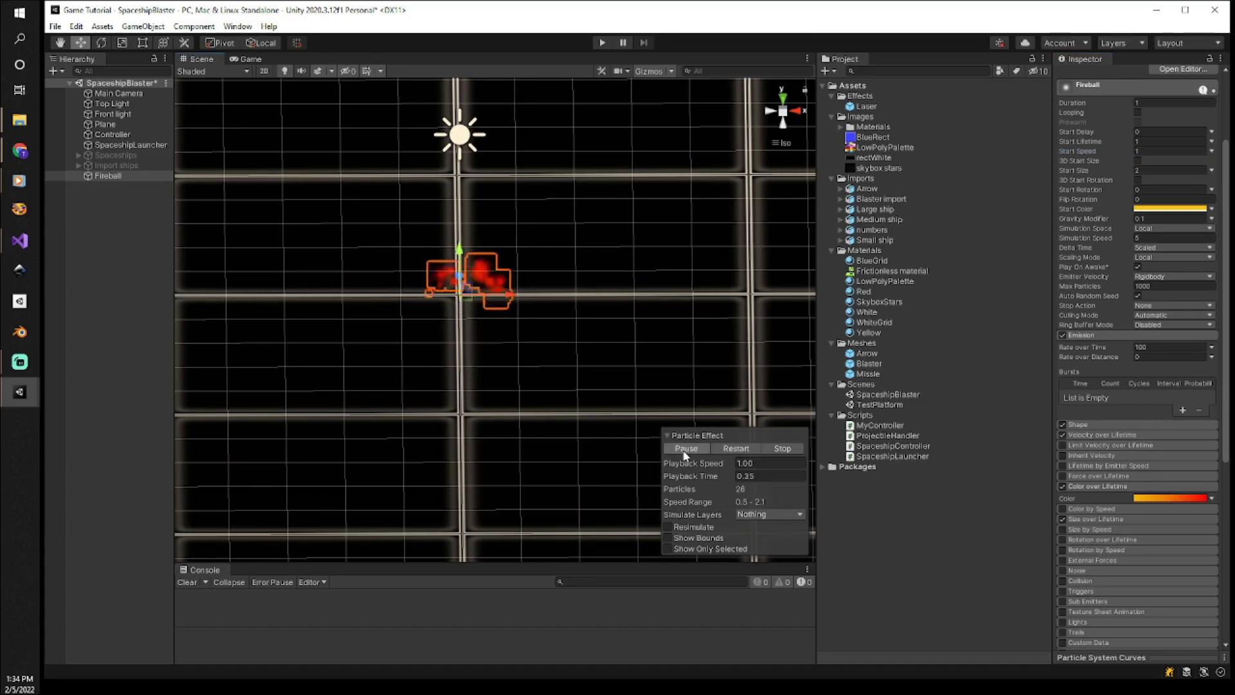
left_click(684, 450)
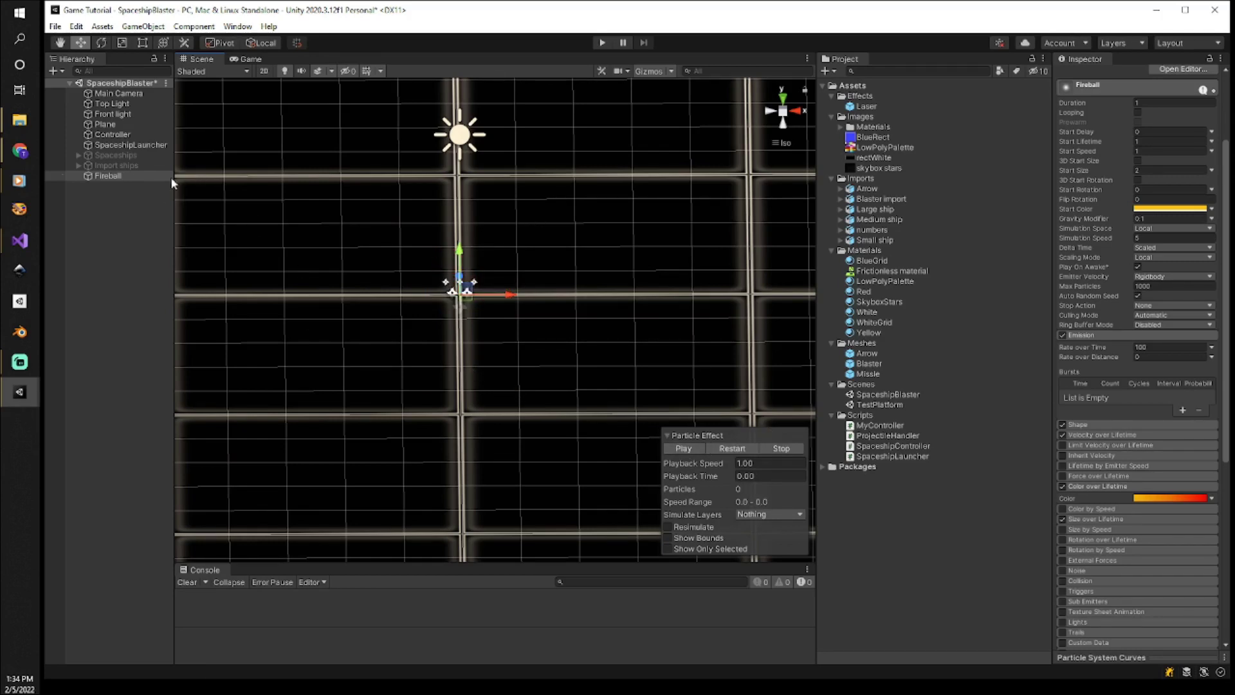
Save the Fireball object from the scene as a prefab in the Effects folder.
left_click(101, 178)
left_click_drag(103, 177, 876, 95)
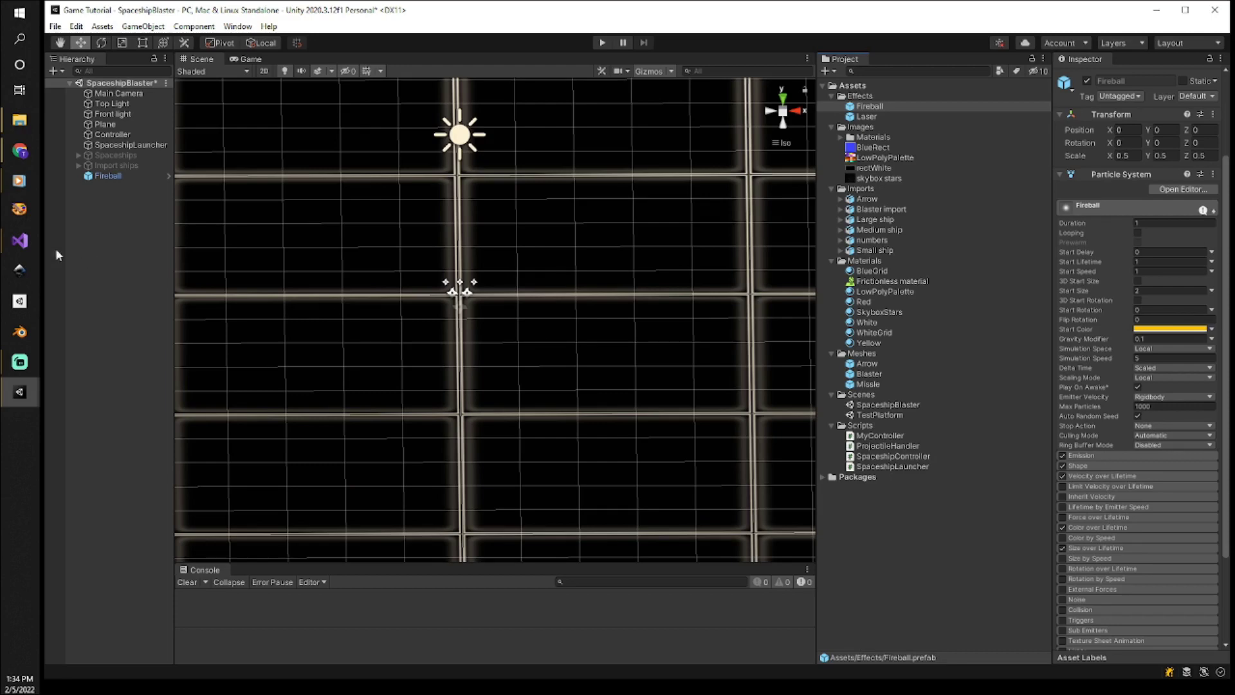
Switch to Visual Studio and declare a [SerializeField] GameObject field called Fireball at the start of the ProjectileHandler class.
mouse_move(20, 241)
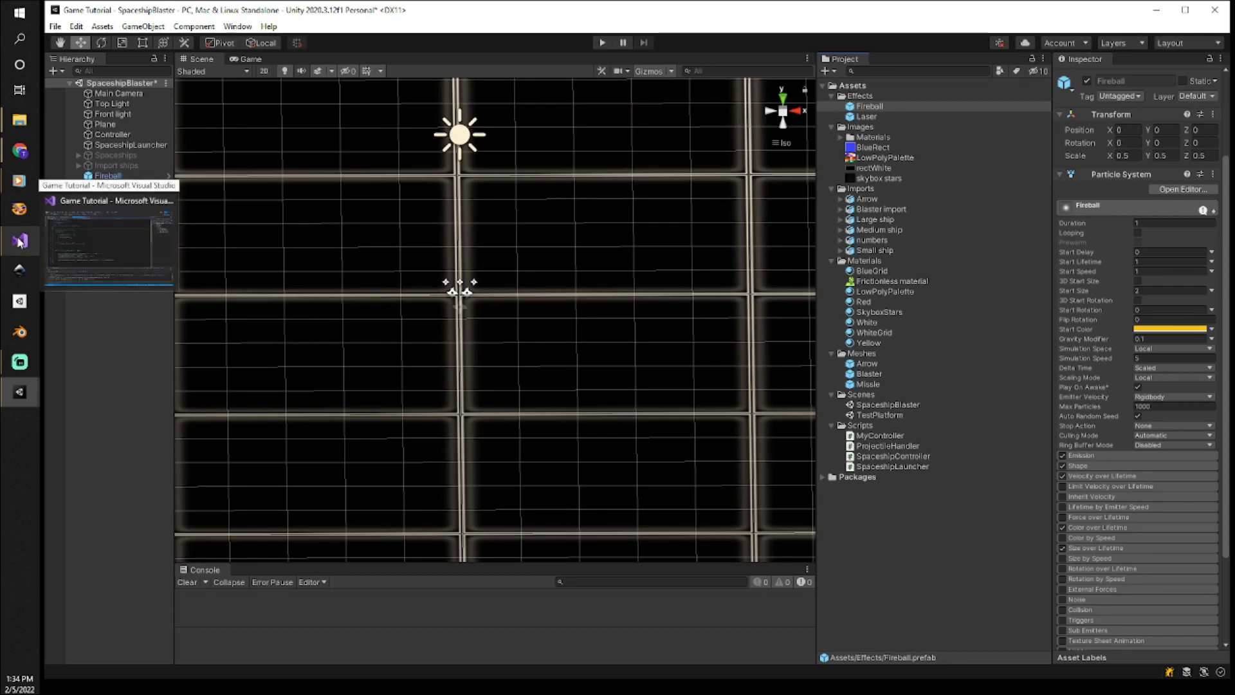
left_click(103, 240)
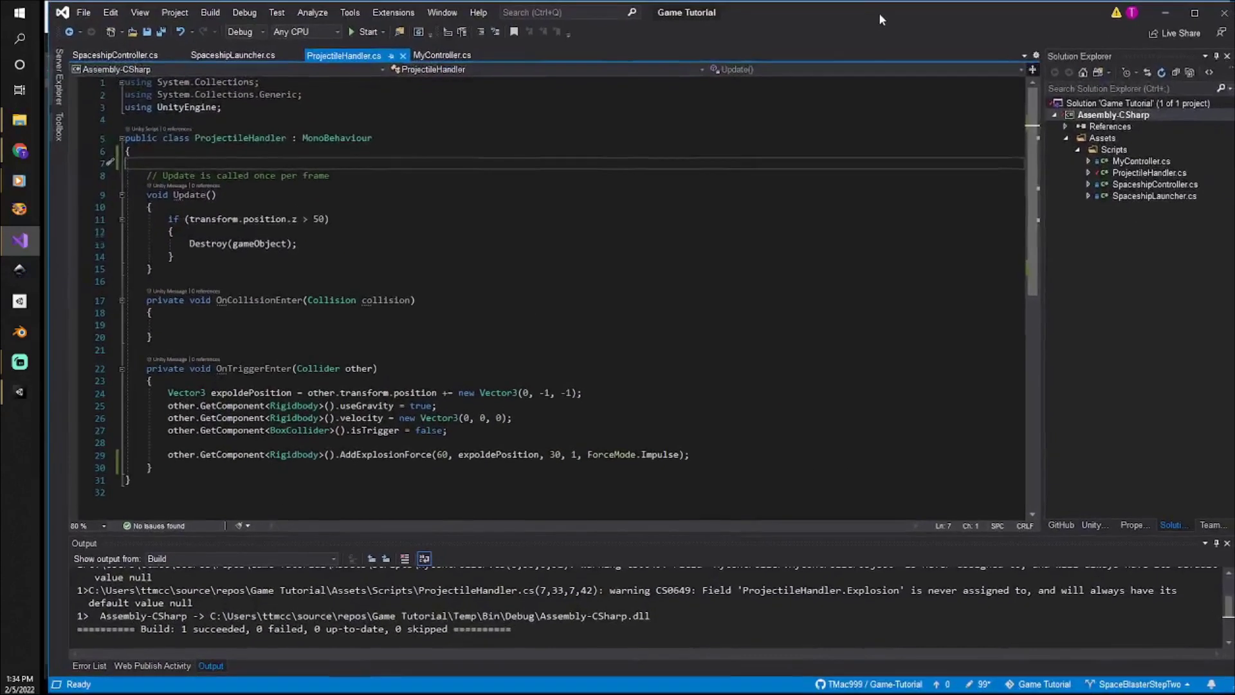
left_click_drag(878, 13, 875, 14)
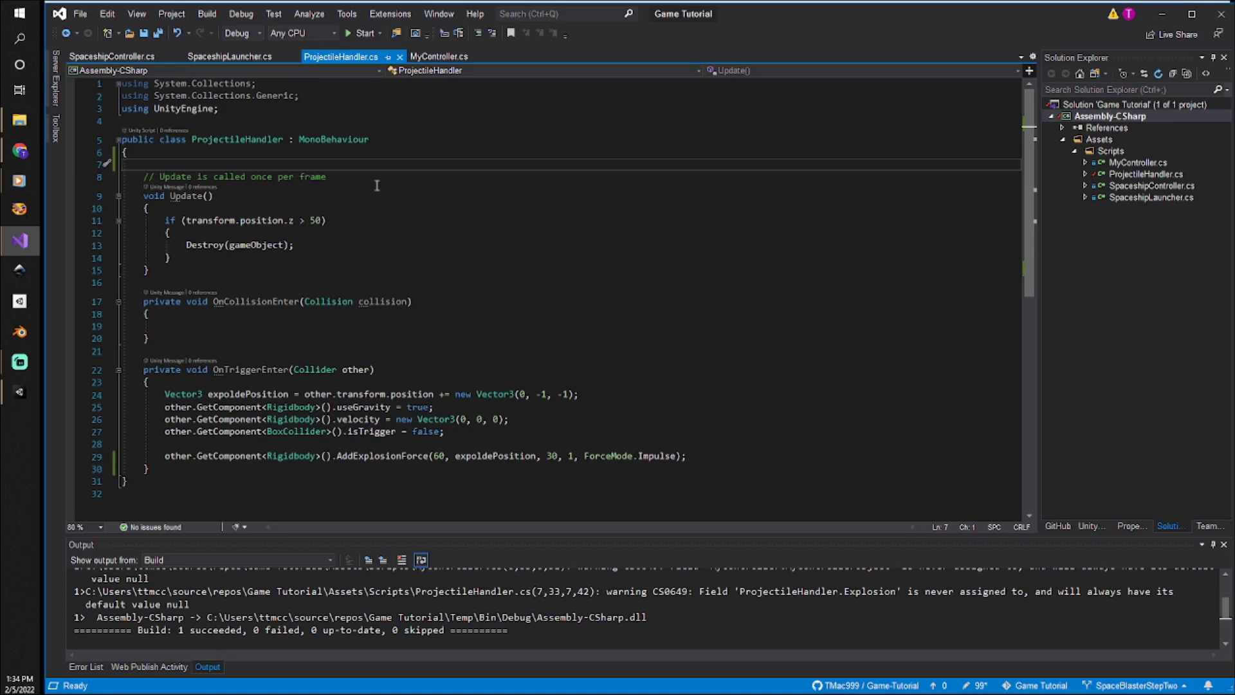
key("Tab")
type("[")
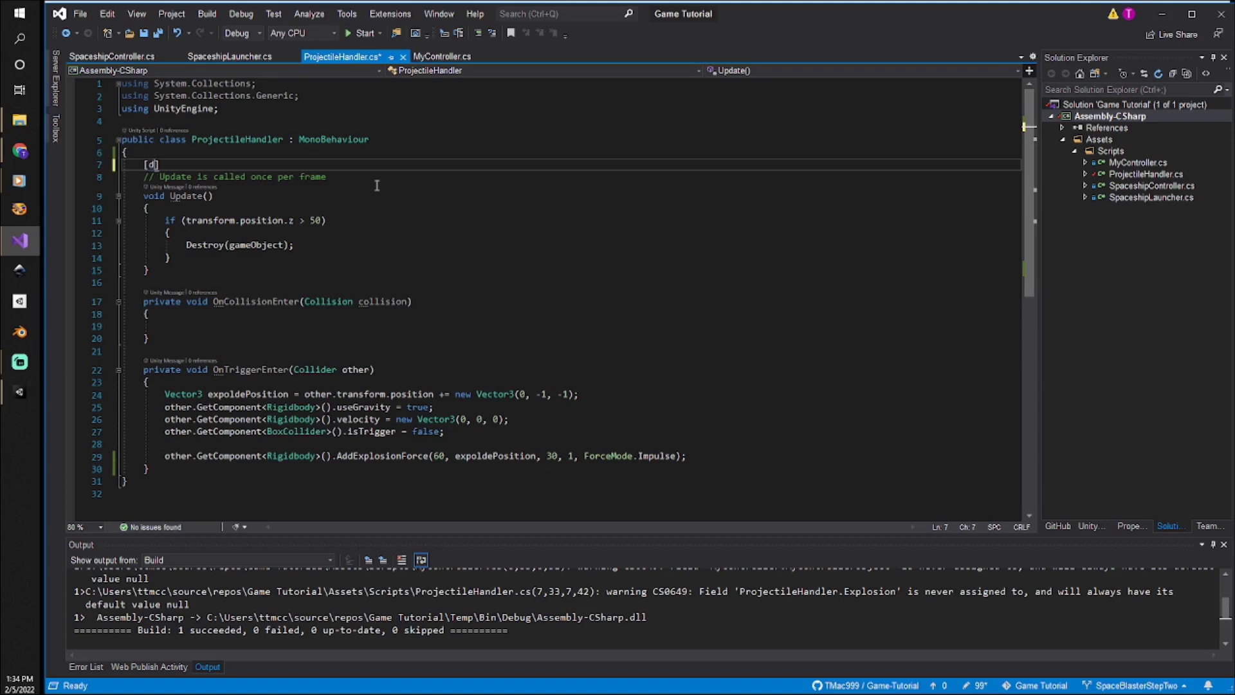
type("ser]")
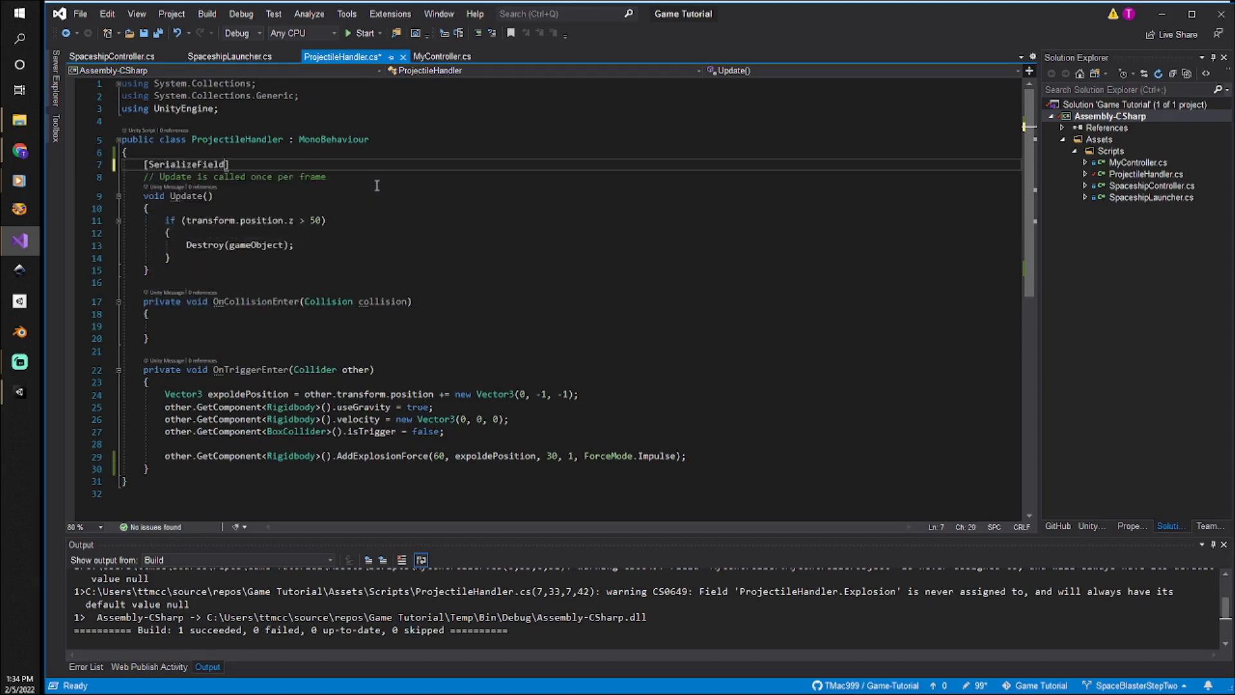
type(" GameObject")
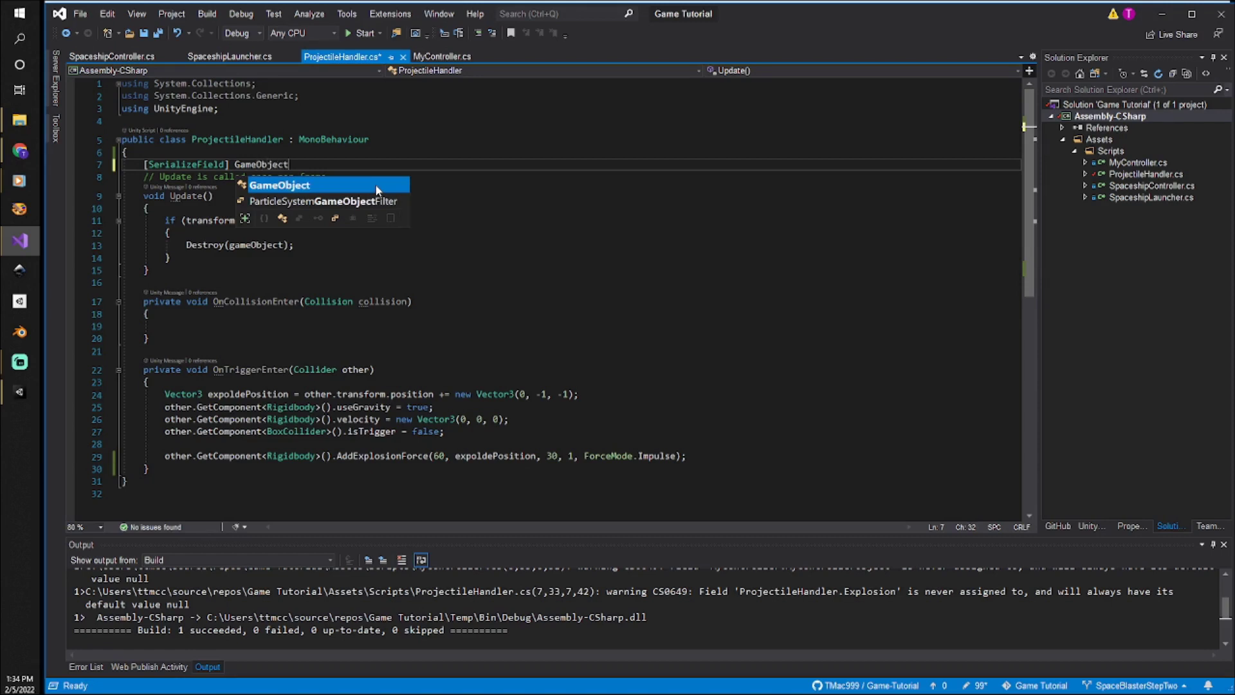
type(" Fireball")
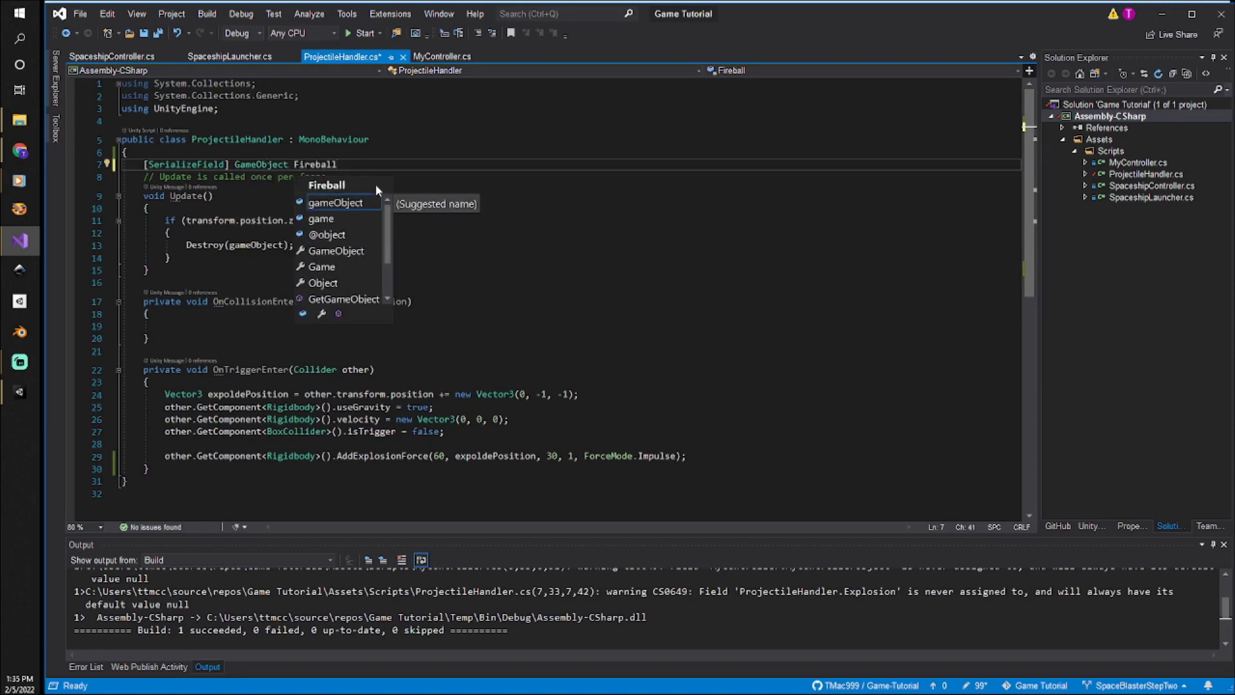
left_click(436, 179)
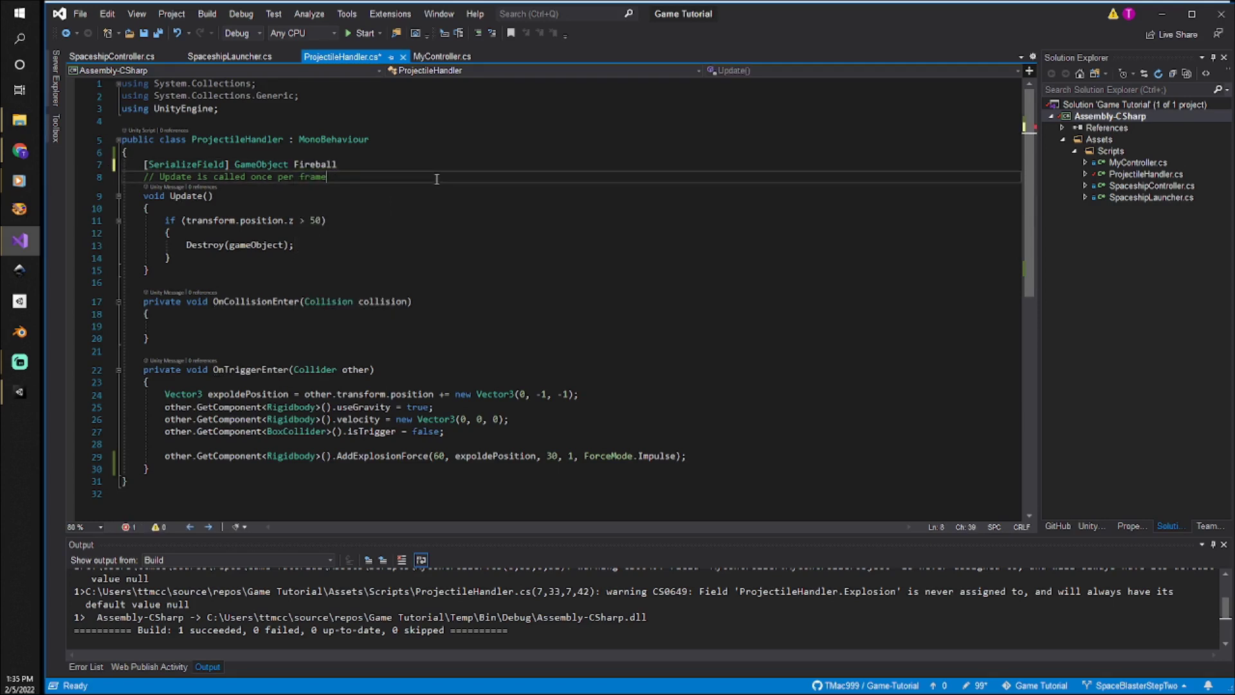
Begin an Instantiate call under the AddExplosionForce line in OnTriggerEnter, passing Fireball as the object to clone.
left_click(729, 455)
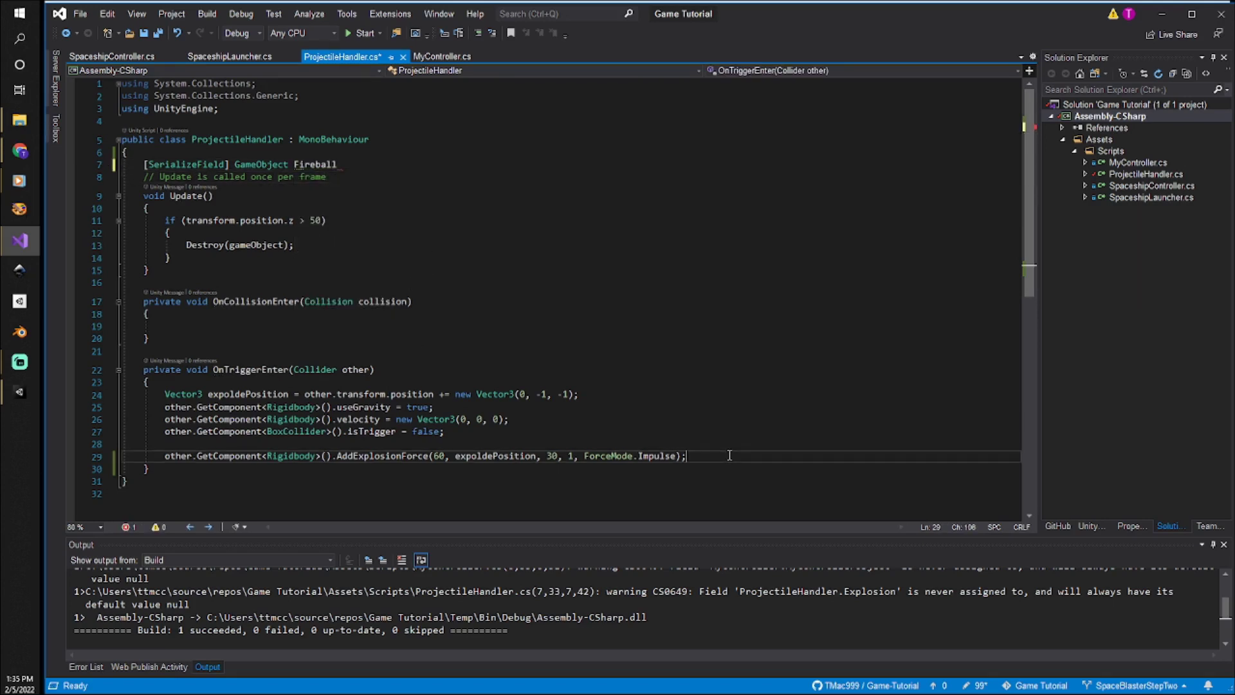
key("Return")
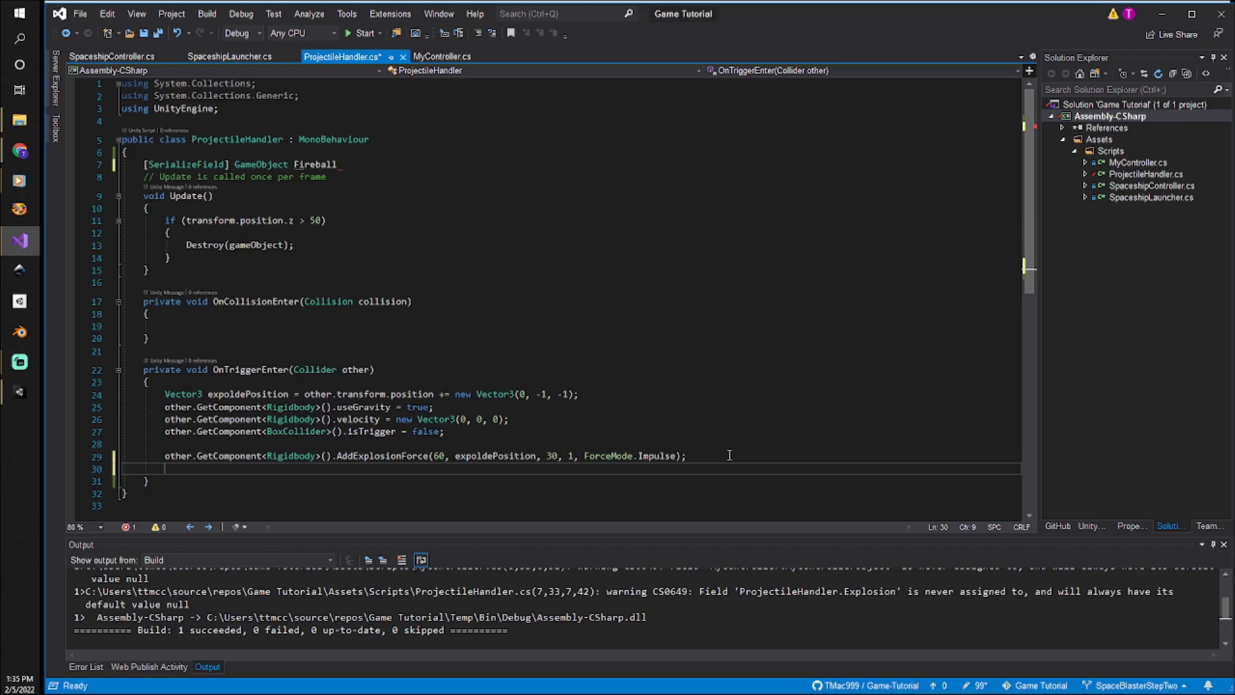
type("Instantiate")
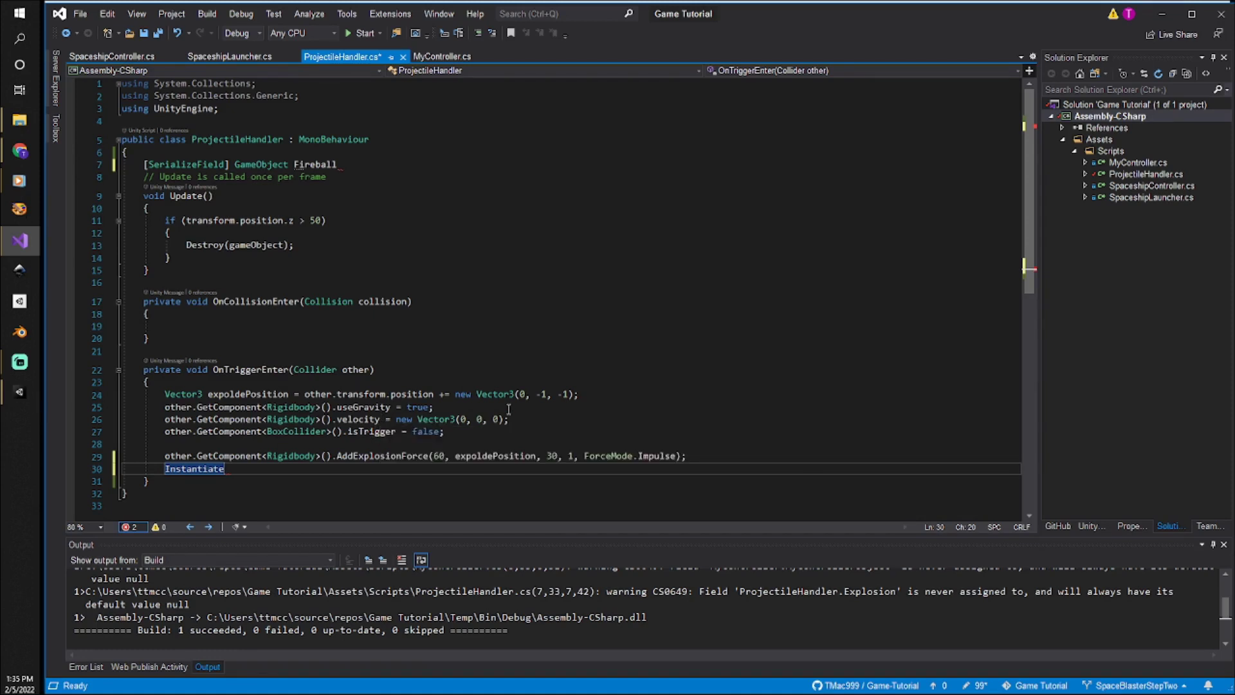
mouse_move(420, 453)
type("(")
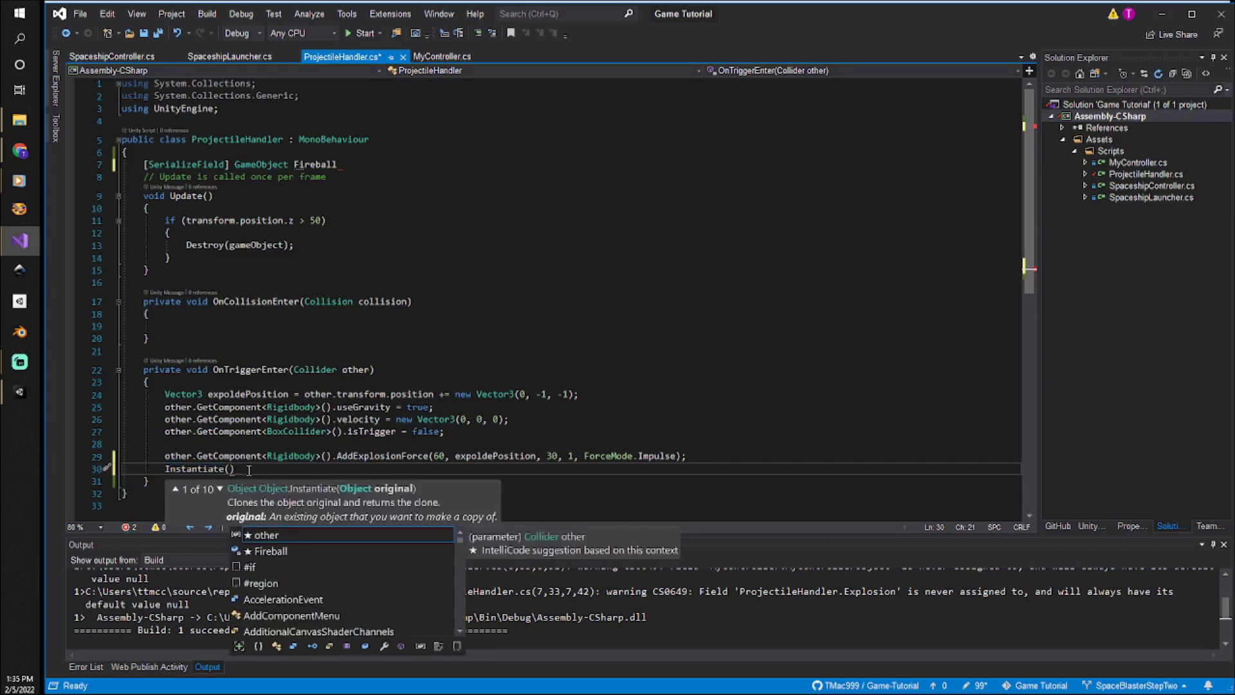
type("Fireball")
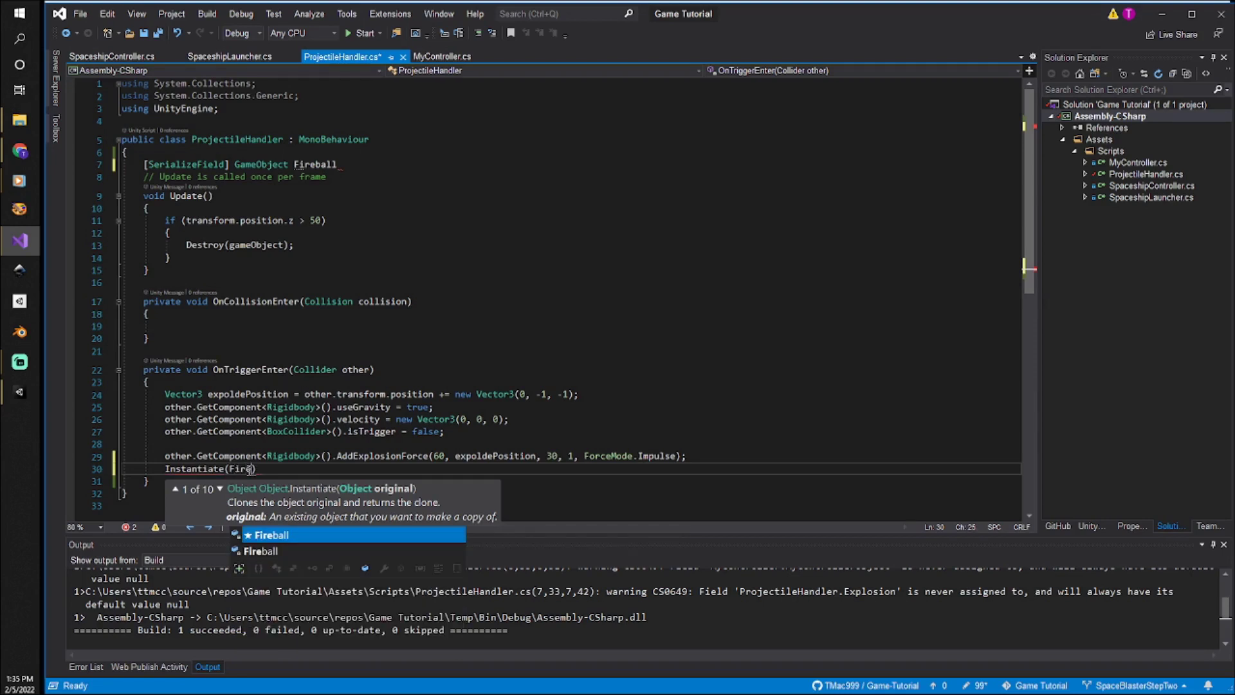
Complete the Instantiate statement with transform.position as the position and Quaternion.identity as the rotation.
type(", tran")
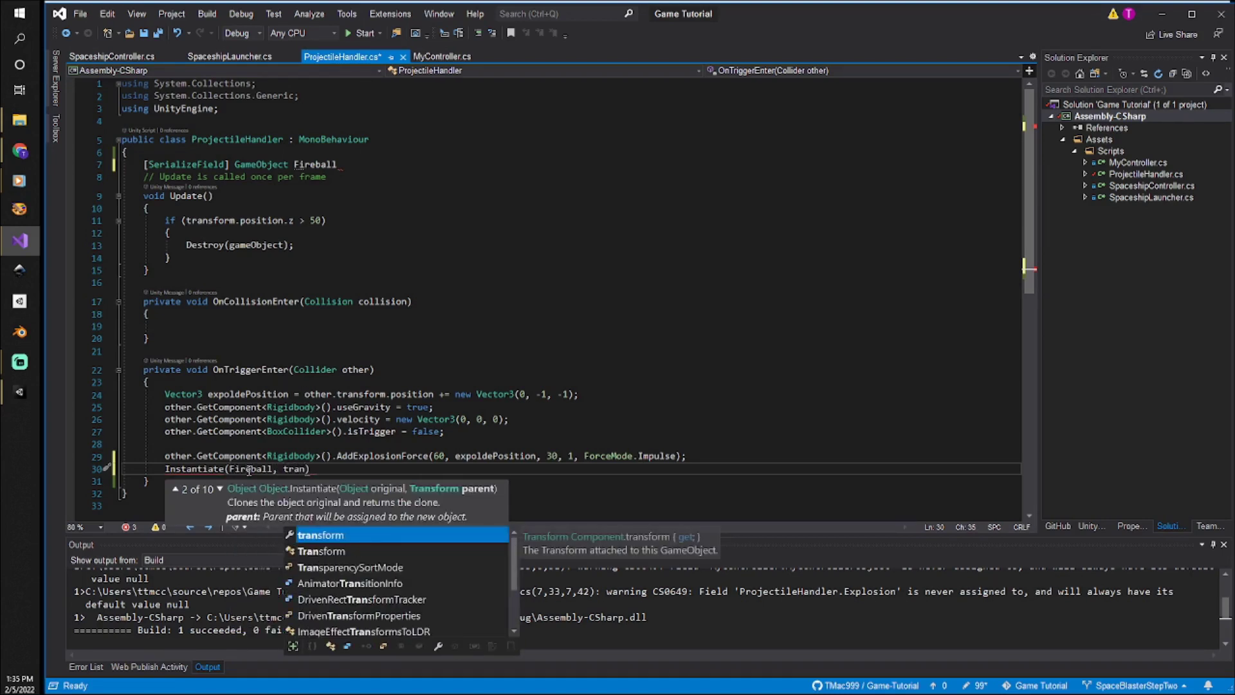
key("Tab")
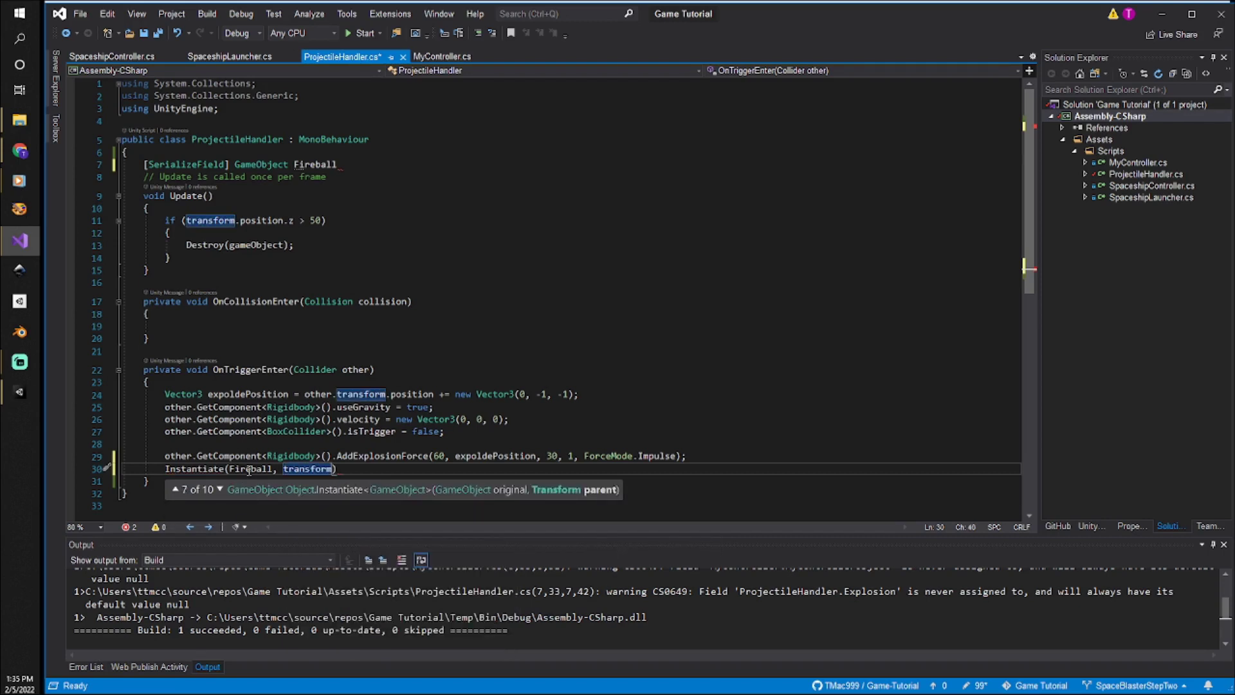
type(".pos")
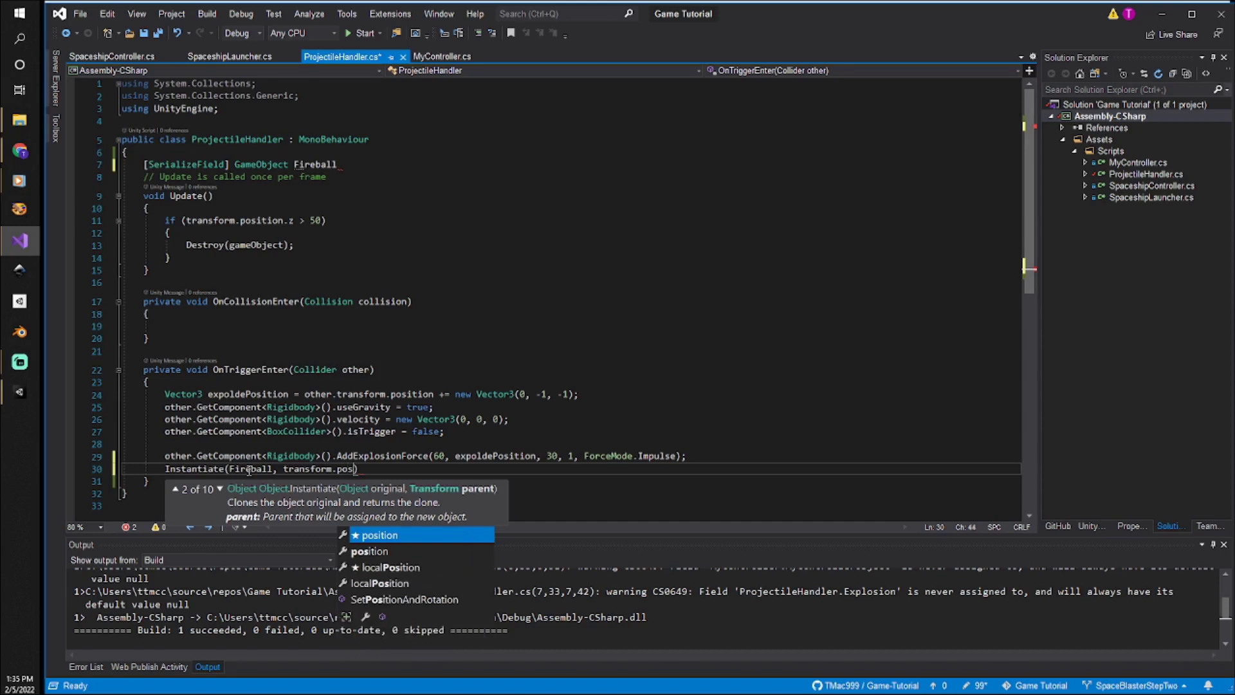
key("Tab")
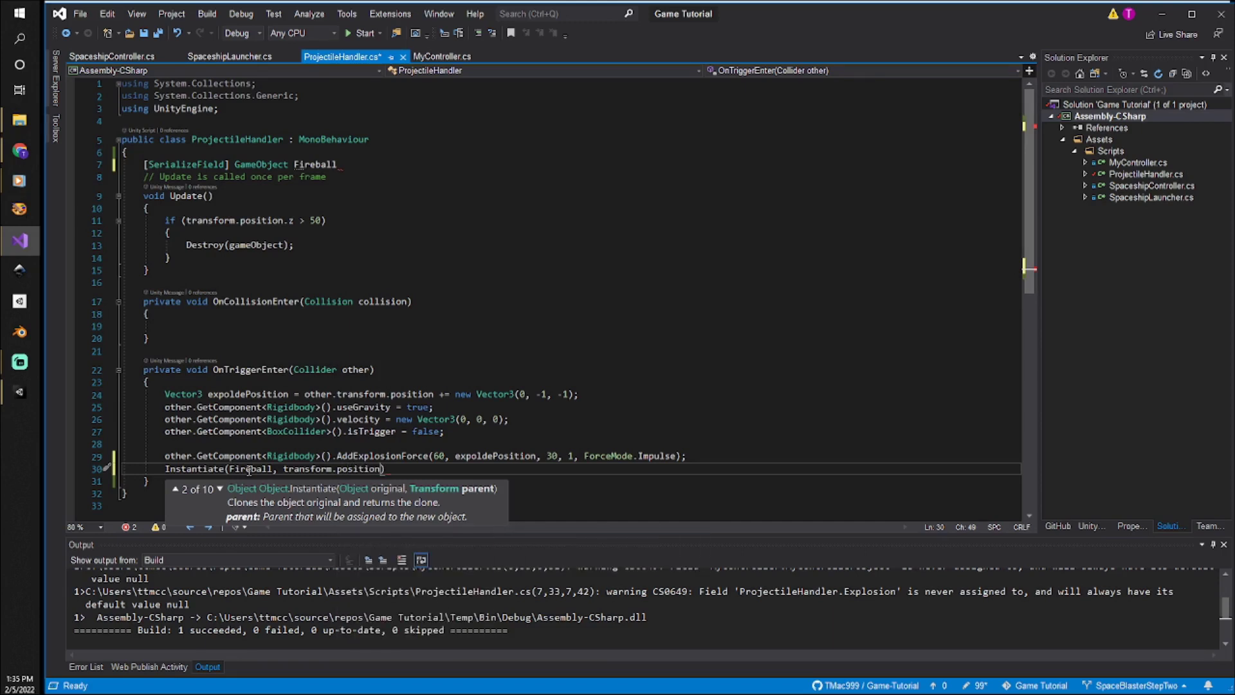
type(",")
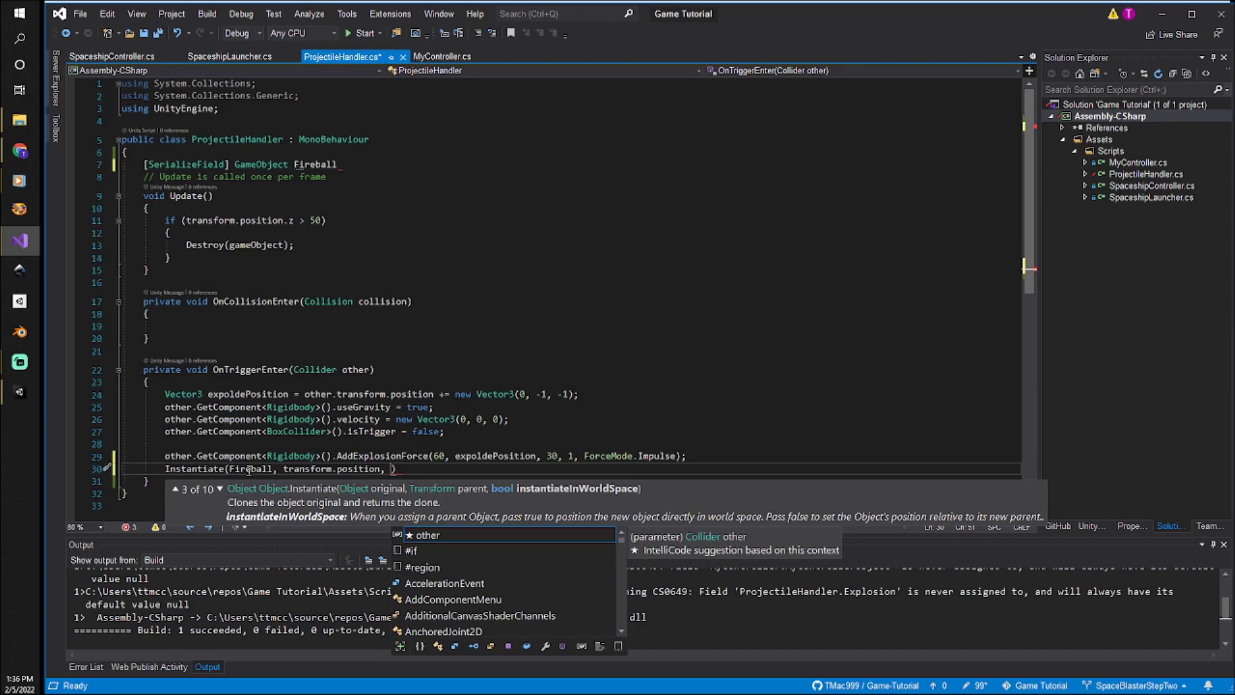
type("Qua")
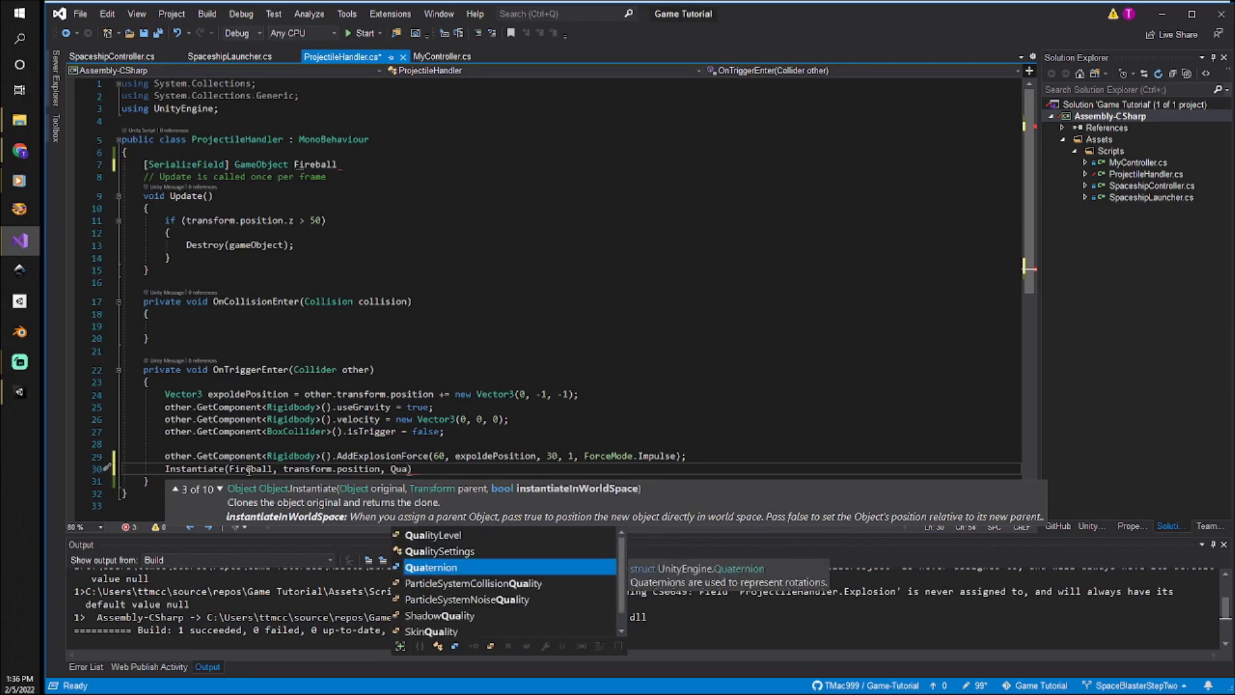
key("Tab")
type(".")
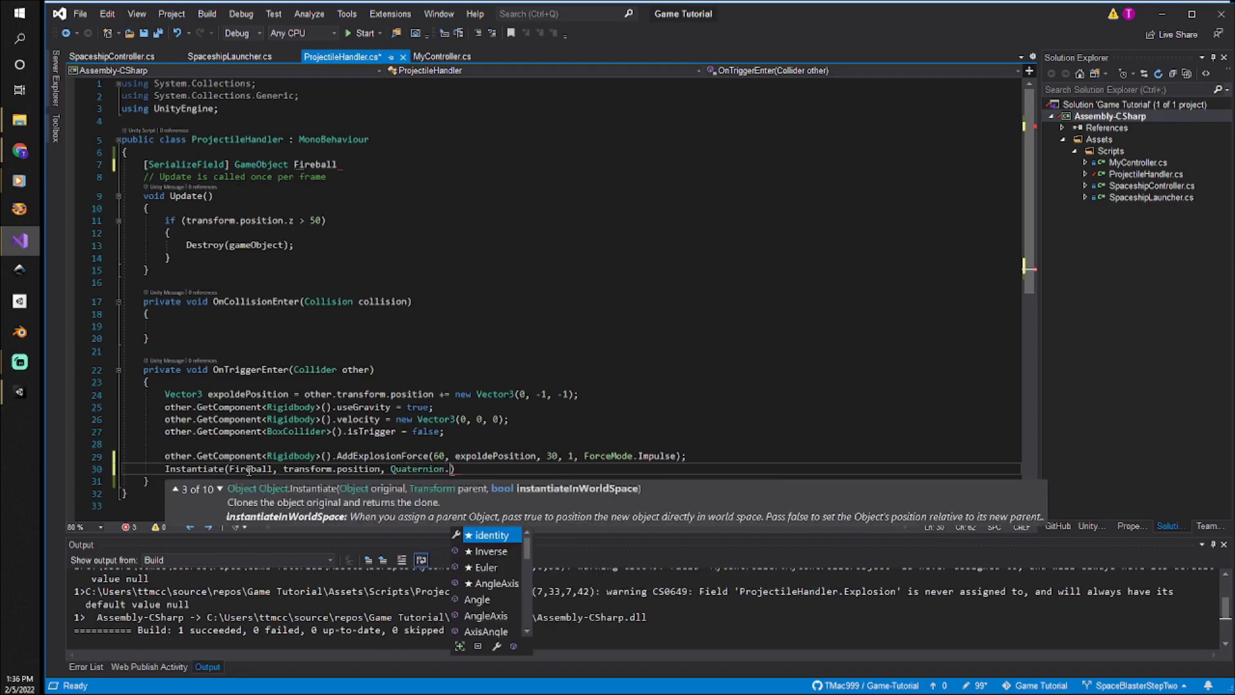
key("Tab")
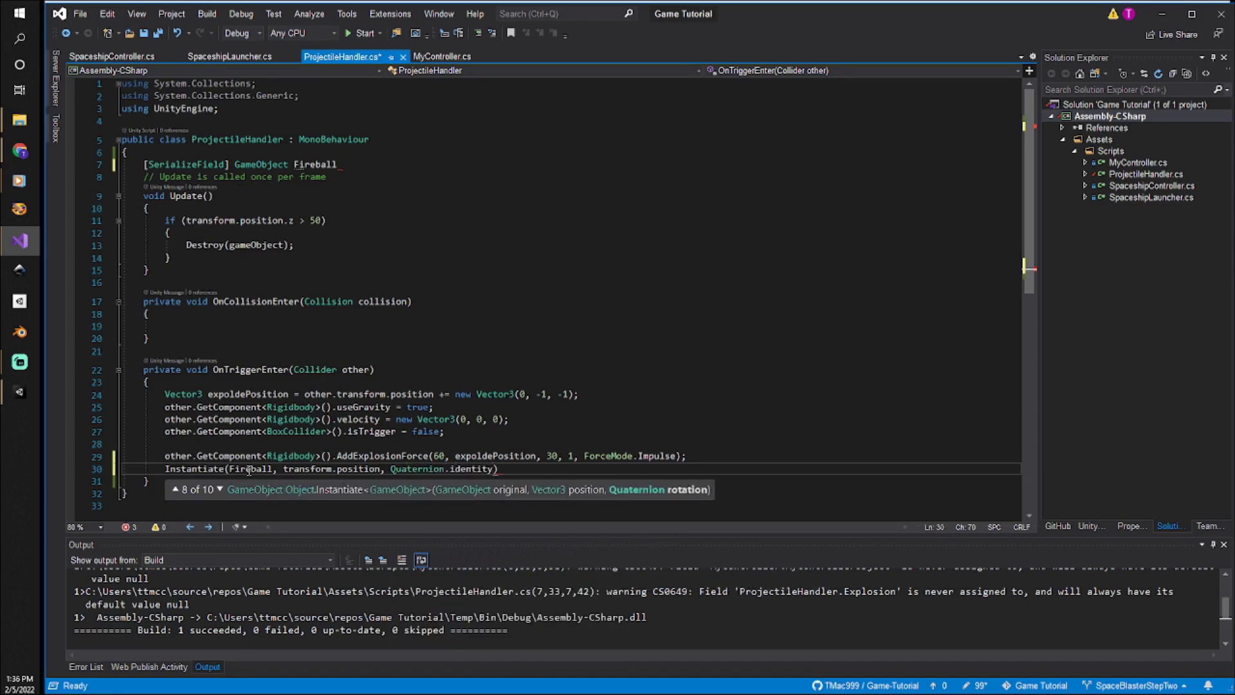
key("End")
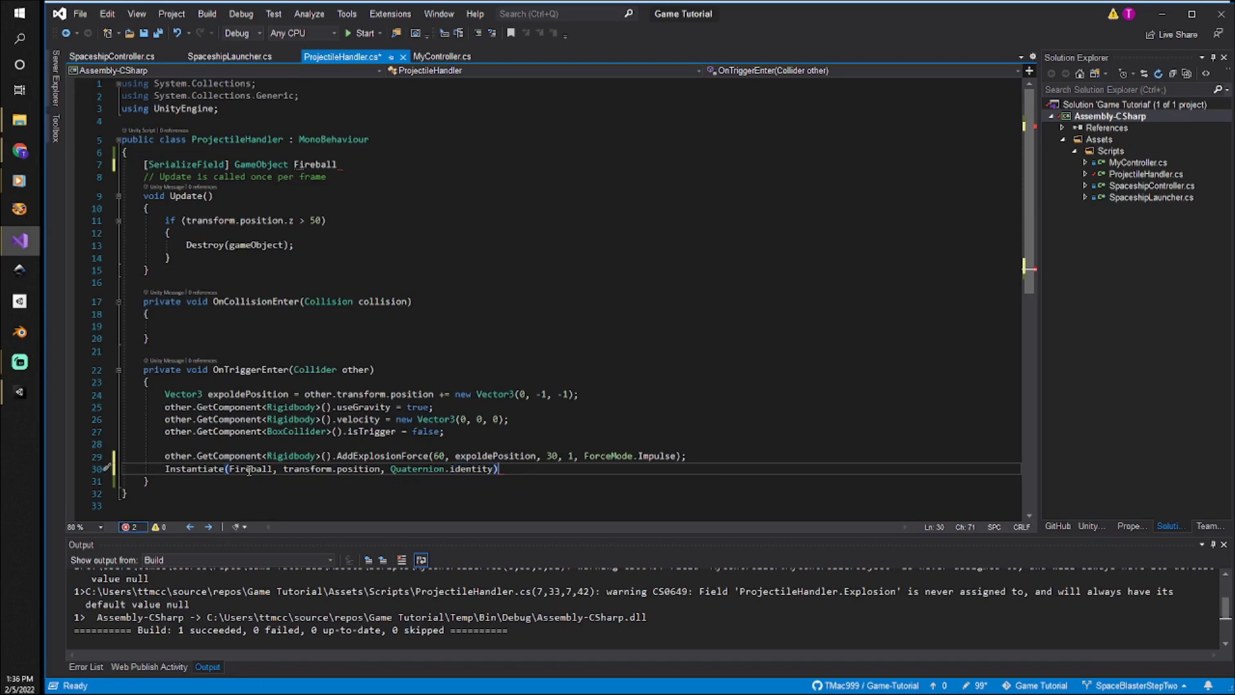
type(";")
Save all open script files and switch to the Game Tutorial project in Unity.
left_click(82, 14)
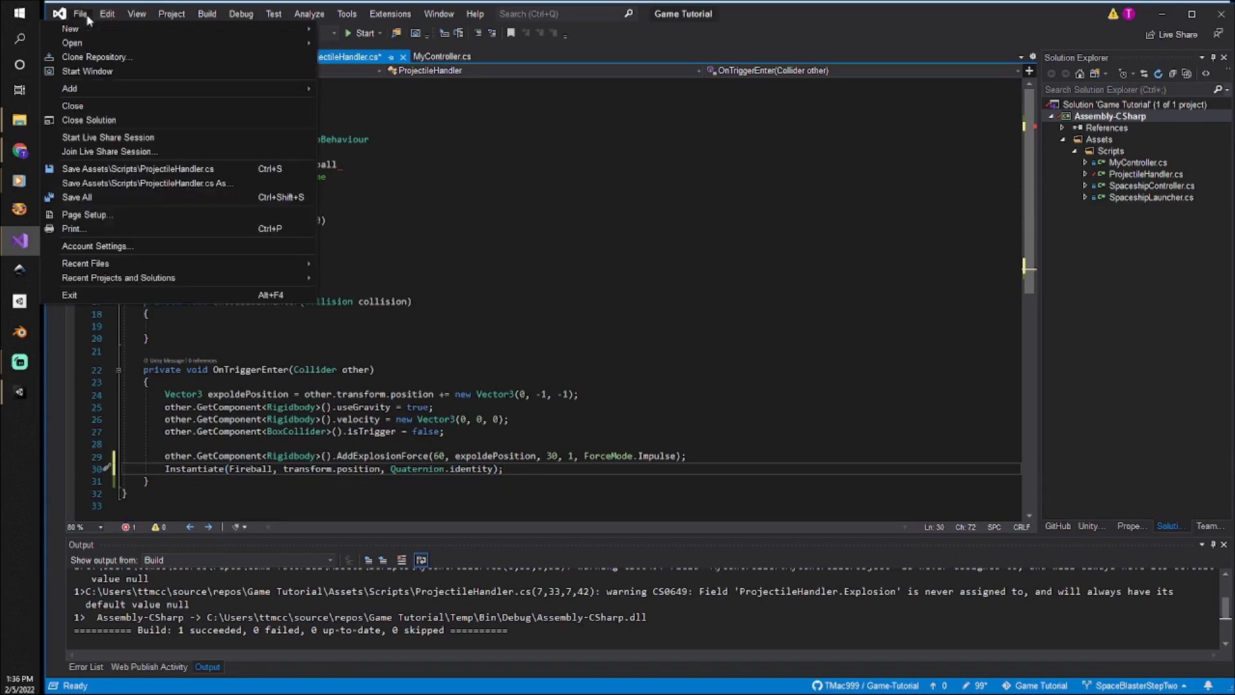
left_click(126, 197)
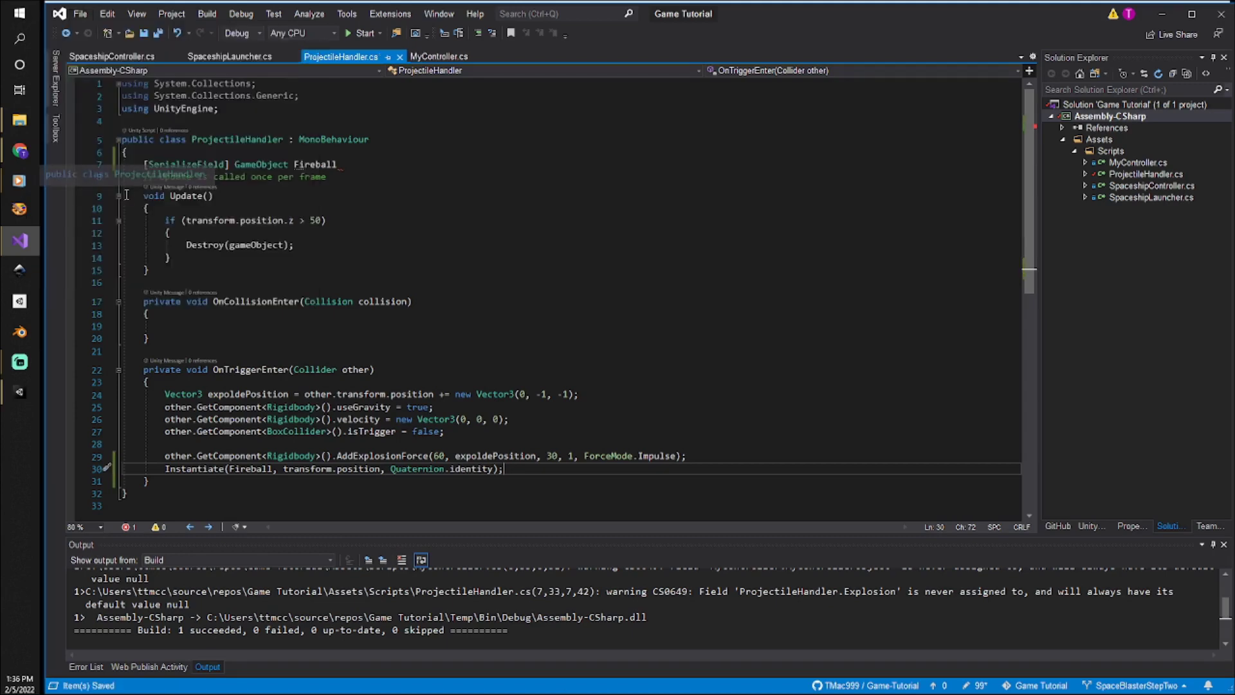
mouse_move(30, 385)
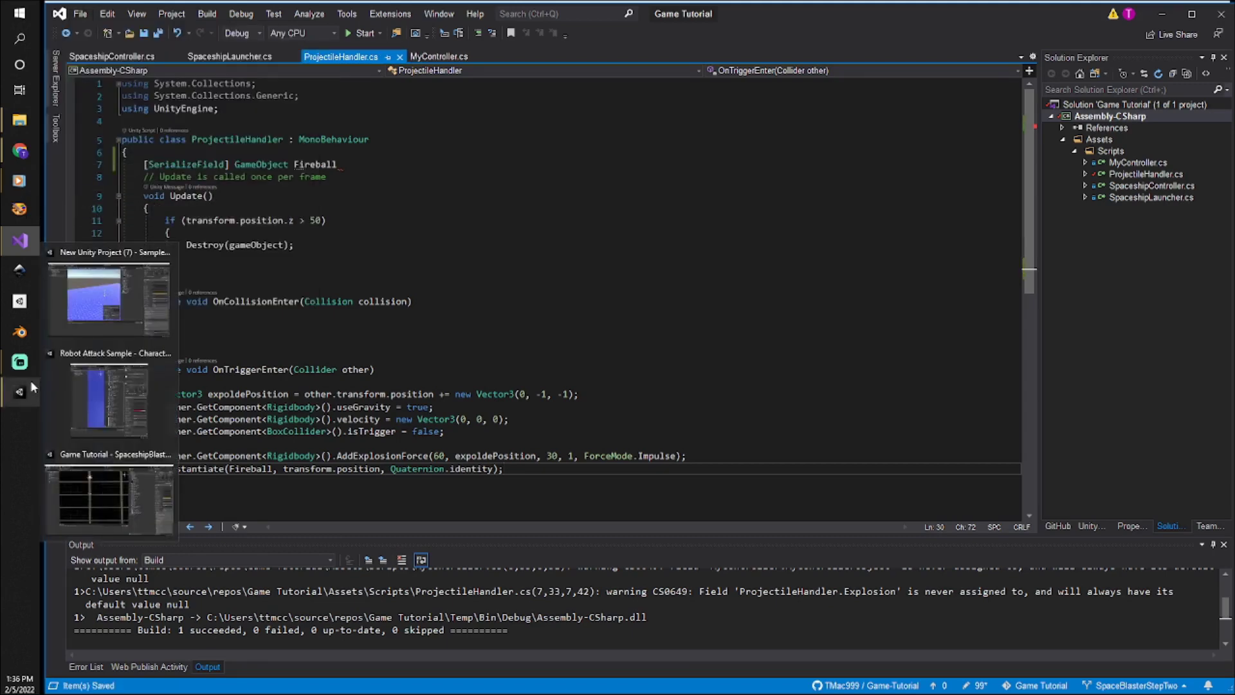
left_click(119, 484)
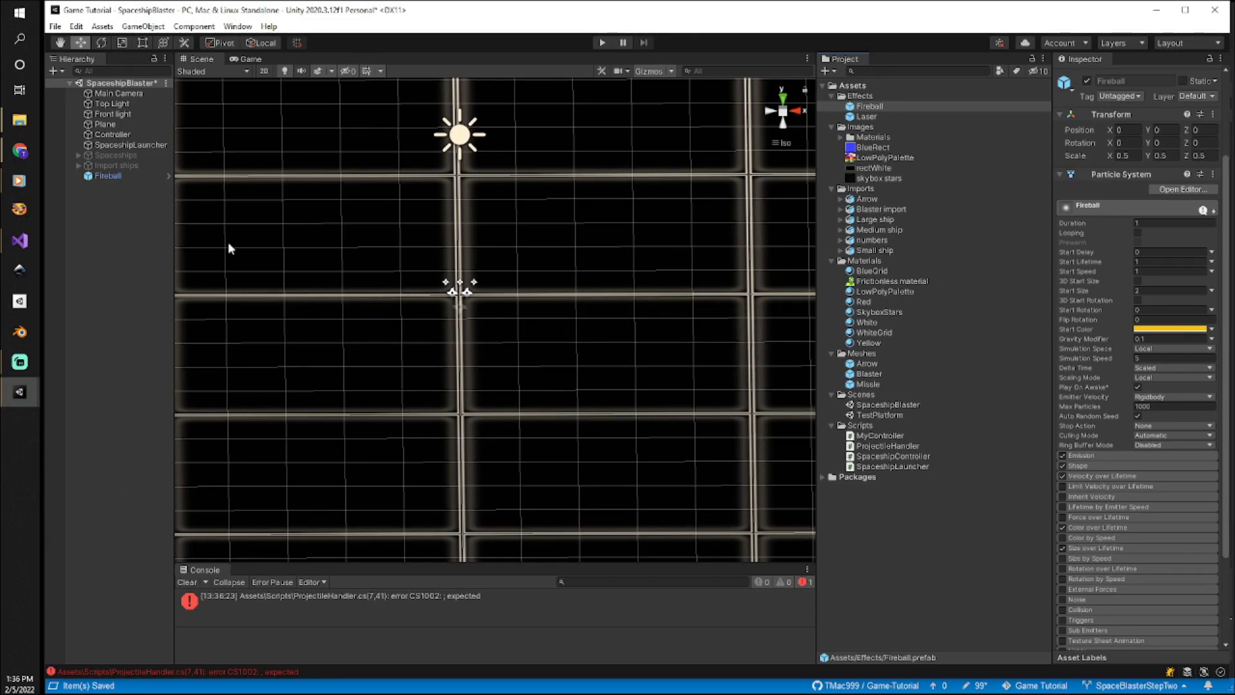
Back in Visual Studio, end the Fireball field declaration with a semicolon and build the solution.
left_click(19, 241)
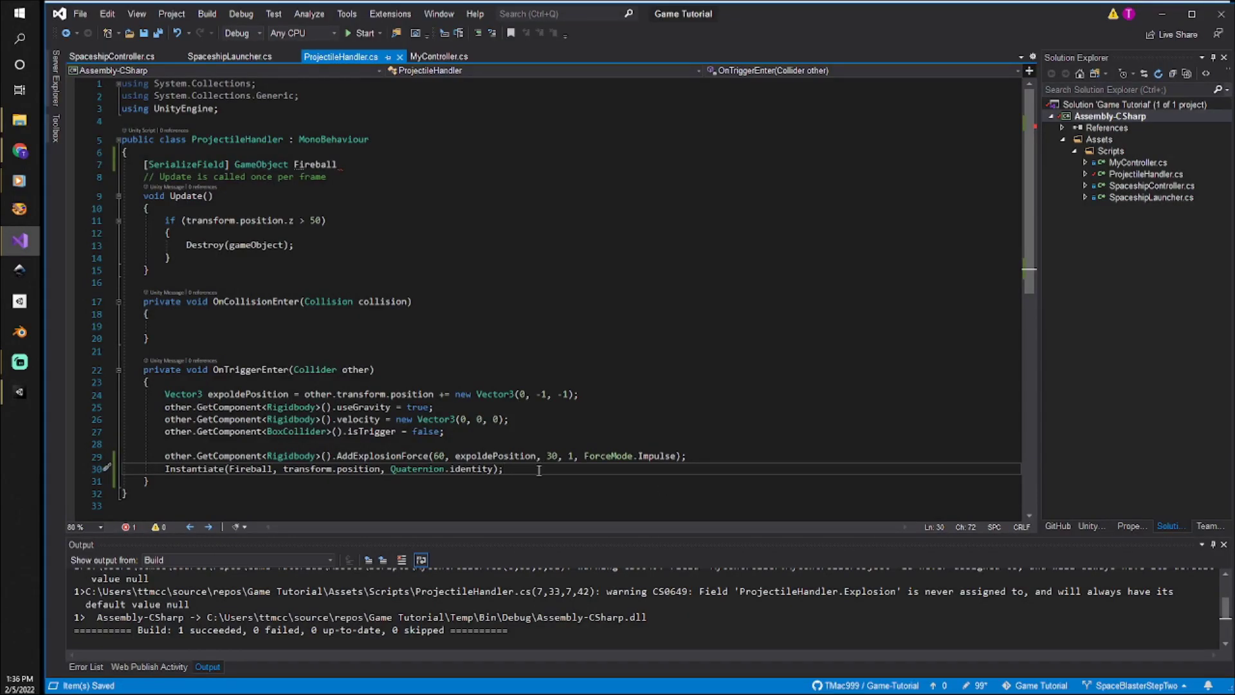
left_click(209, 14)
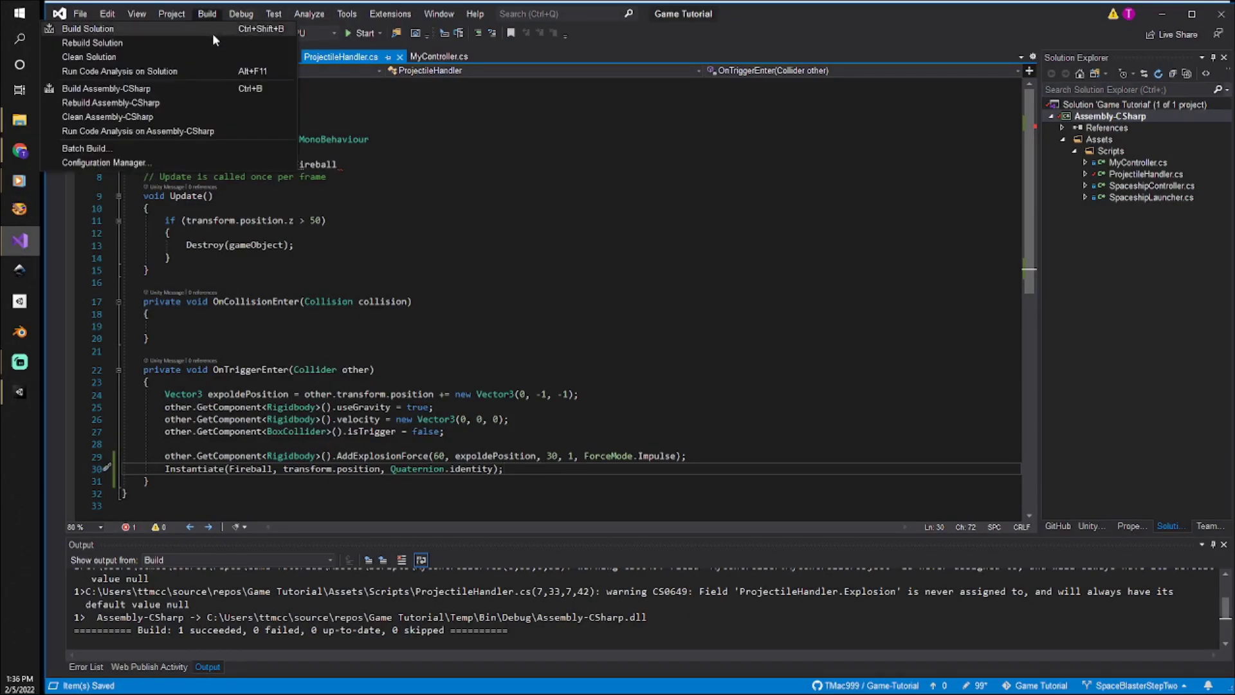
left_click(213, 34)
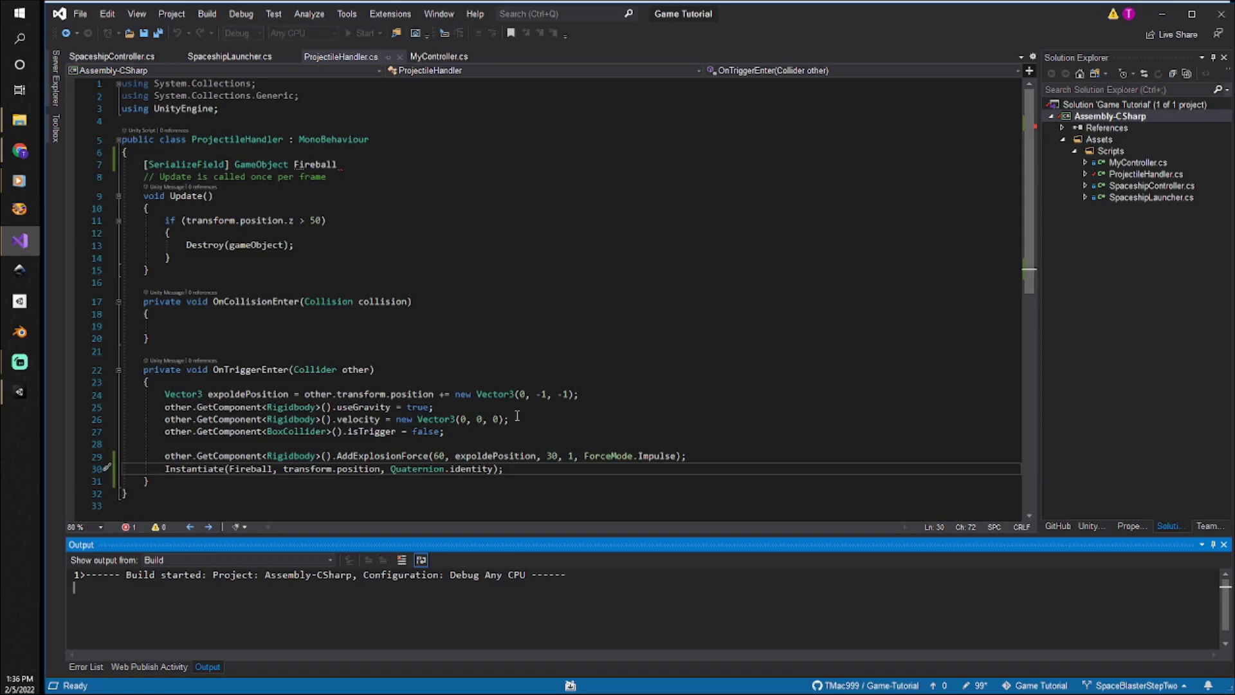
left_click(344, 164)
type(";")
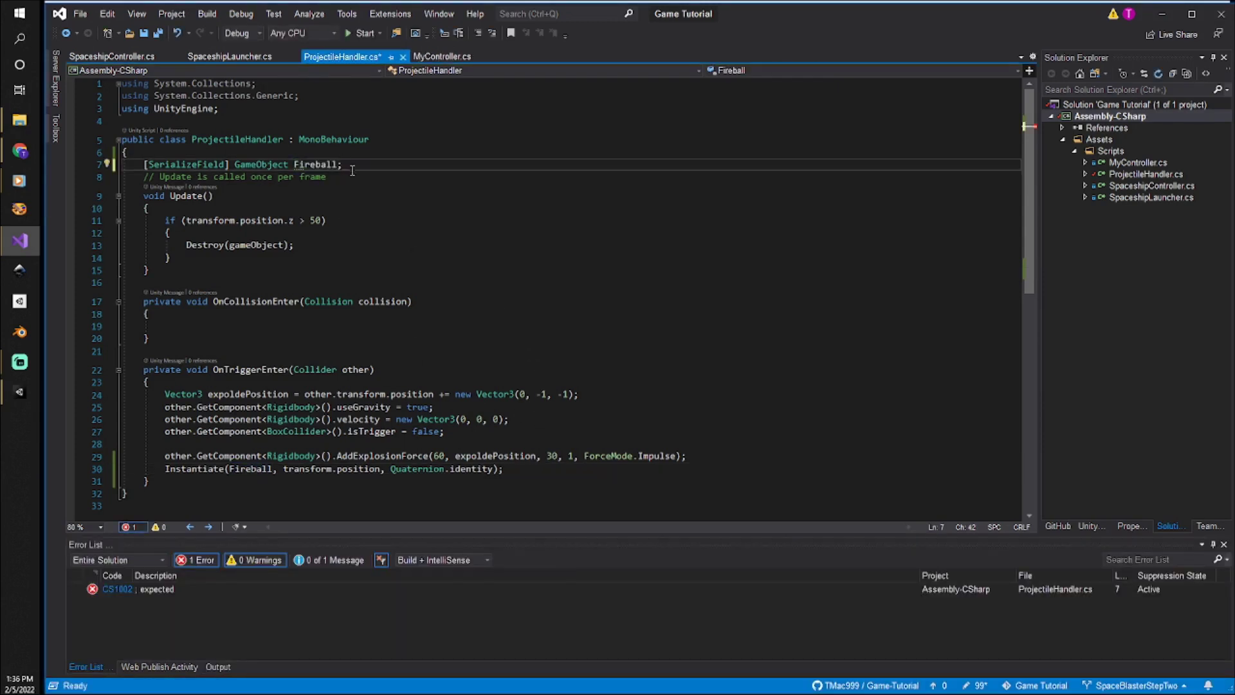
left_click(356, 180)
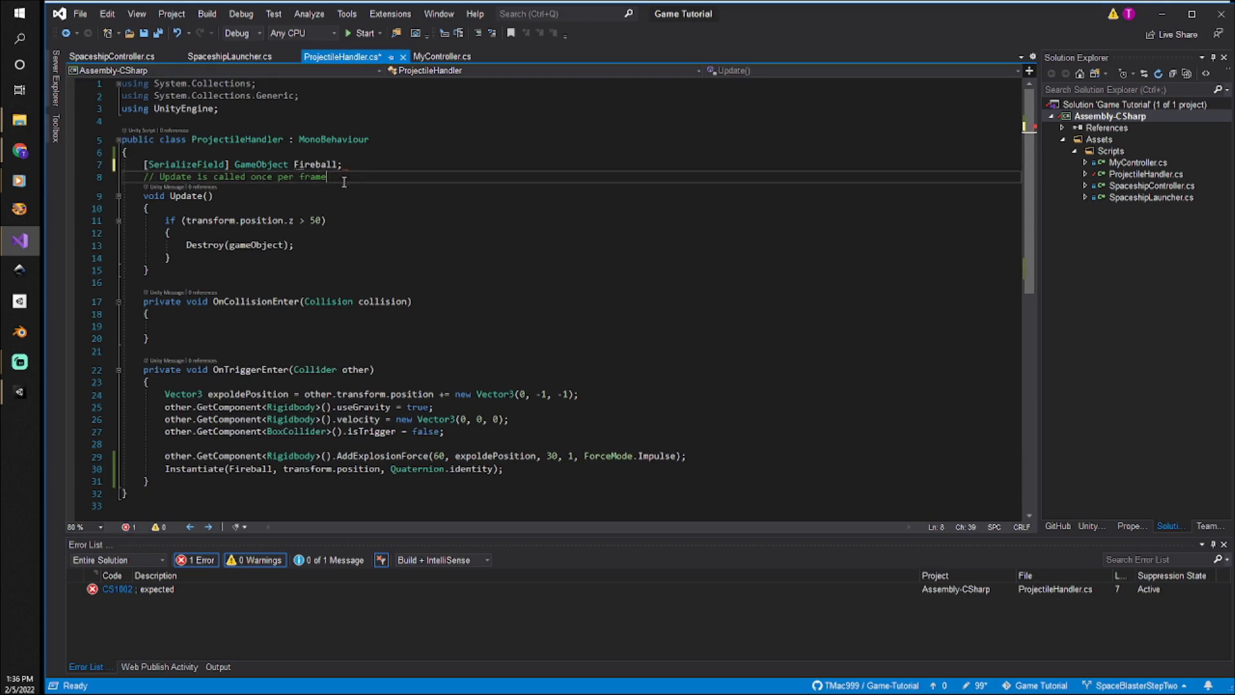
left_click(207, 14)
left_click(207, 28)
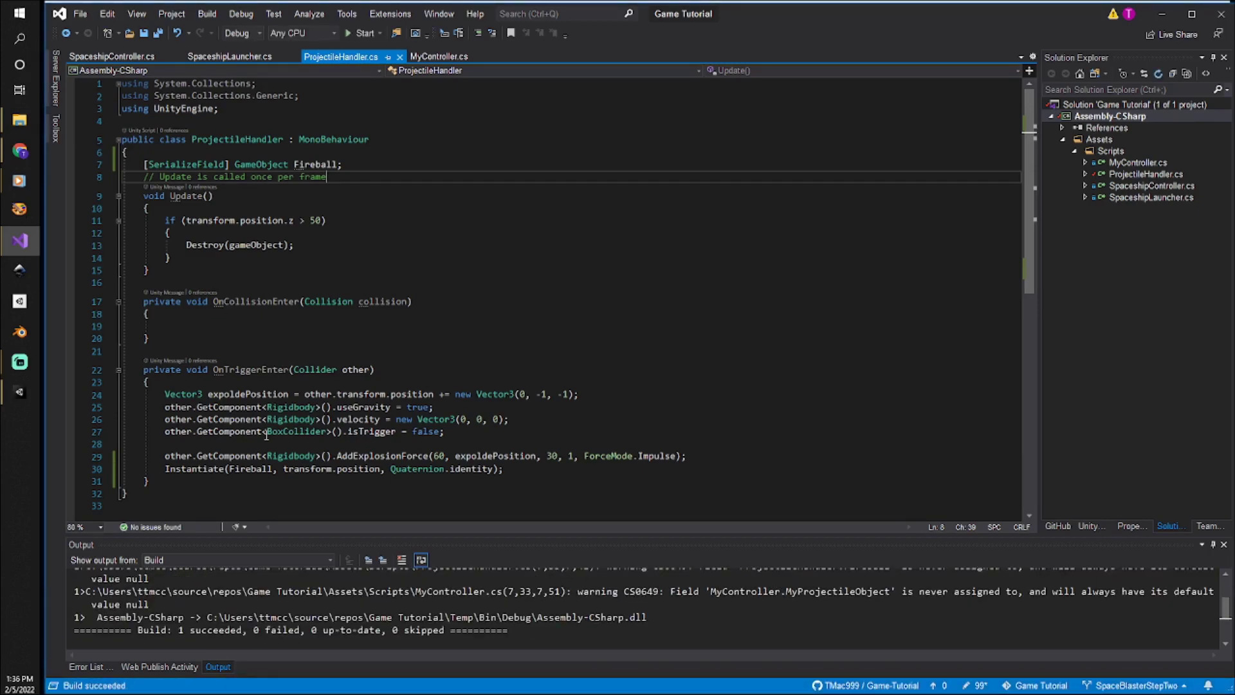
In the Game Tutorial project in Unity, assign the Fireball prefab to the Fireball field of the Laser prefab's Projectile Handler script.
mouse_move(29, 384)
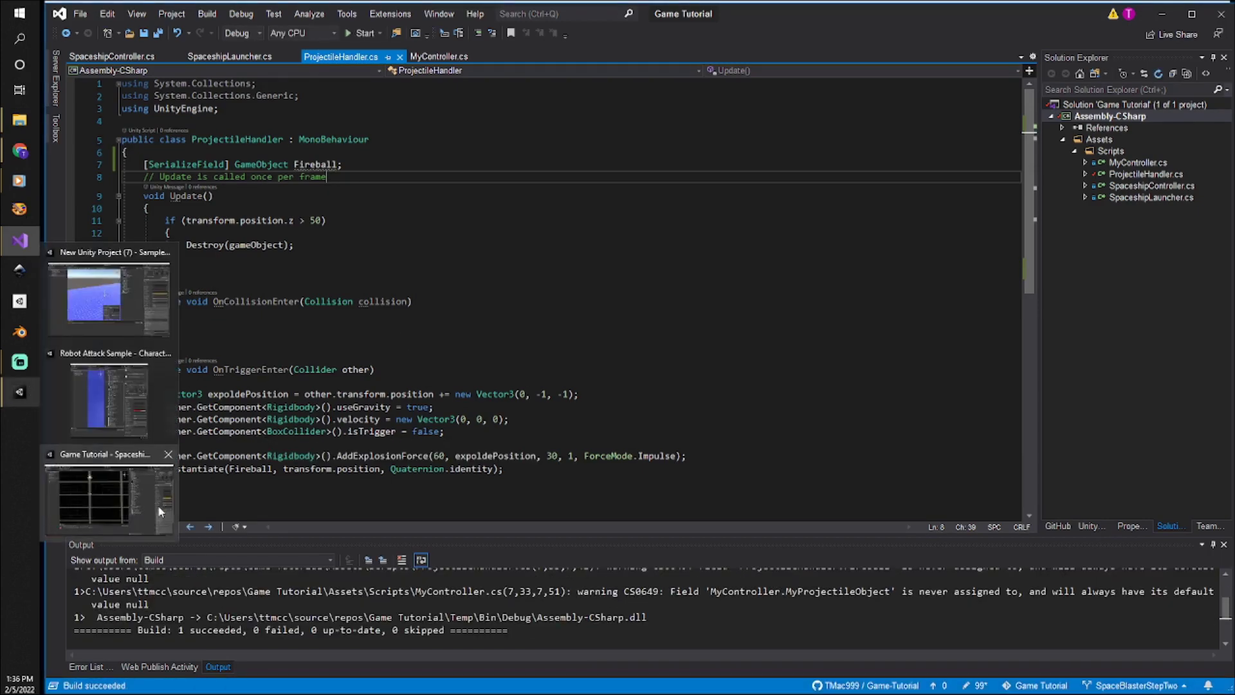
left_click(102, 492)
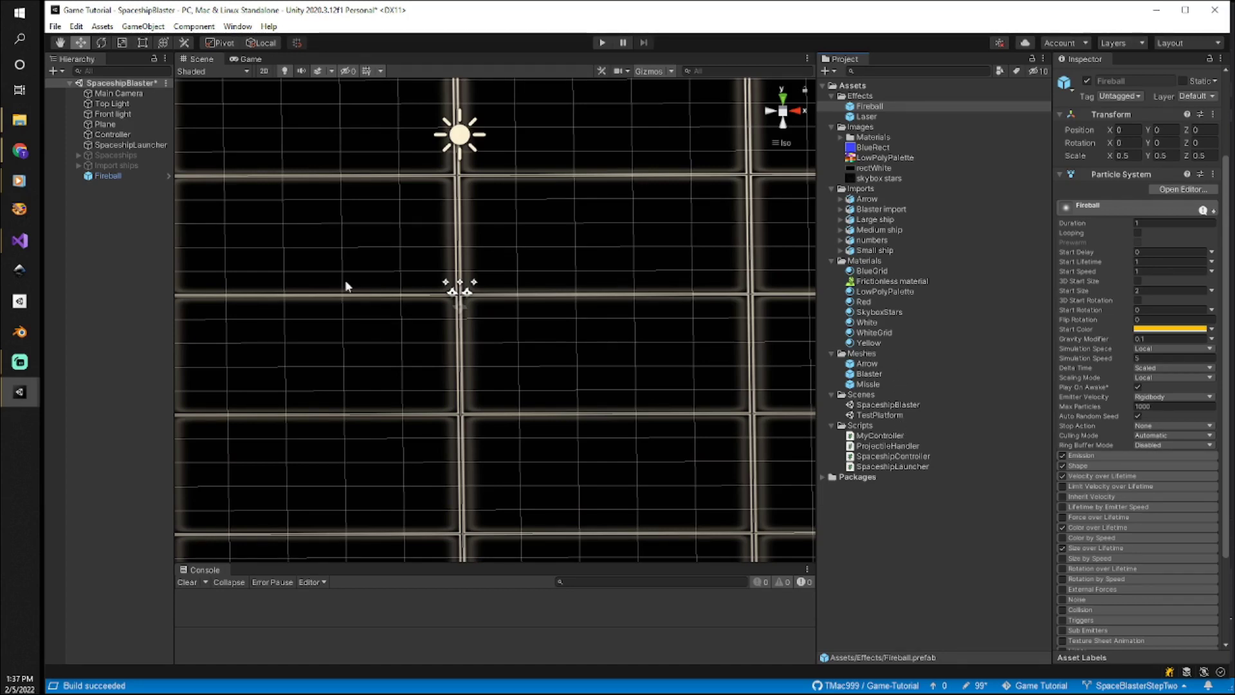
left_click(113, 134)
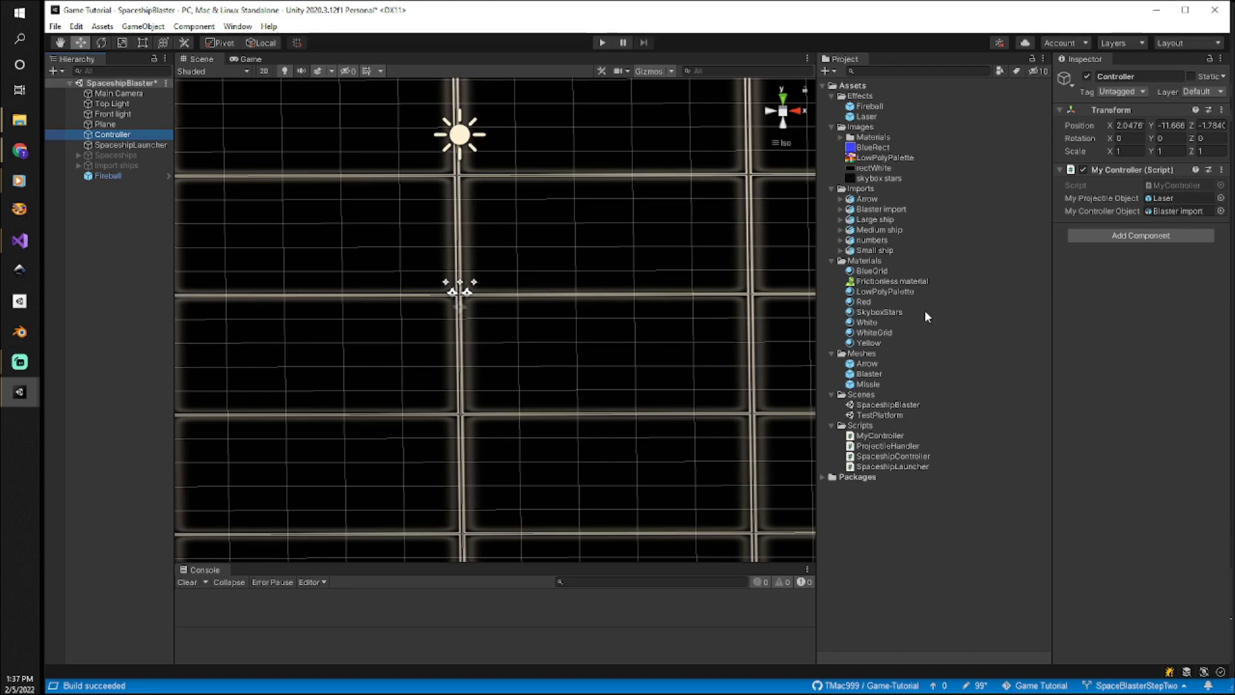
left_click(866, 117)
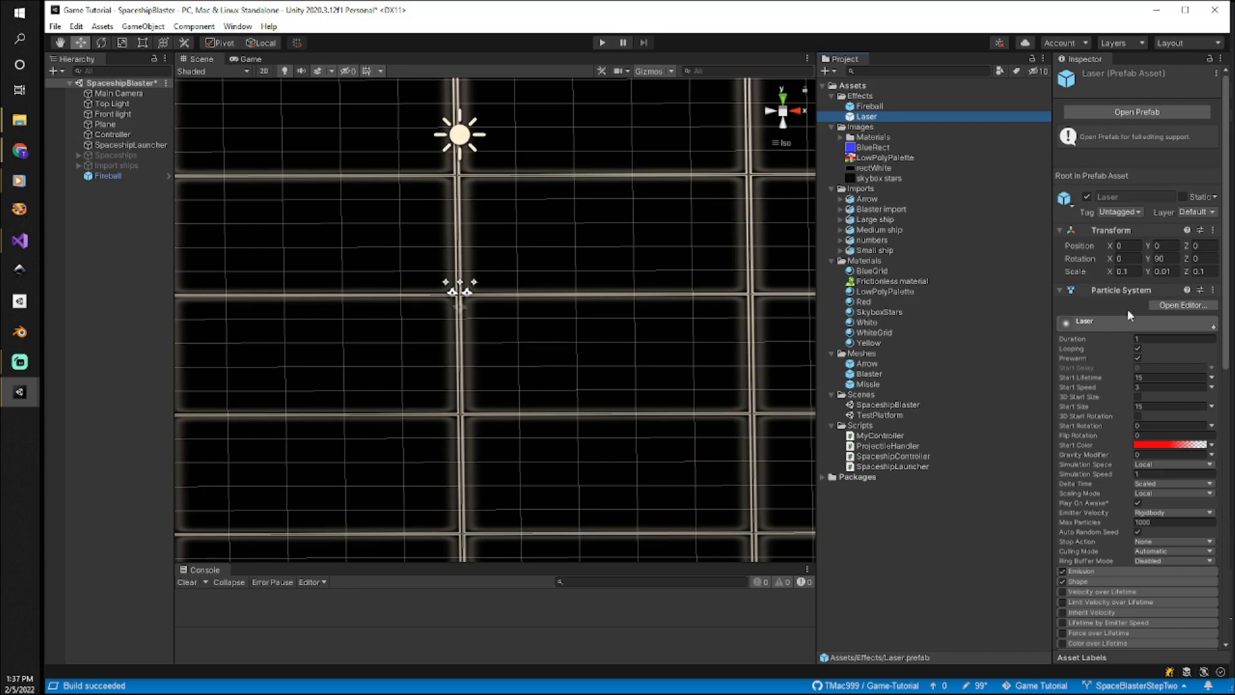
left_click(1127, 288)
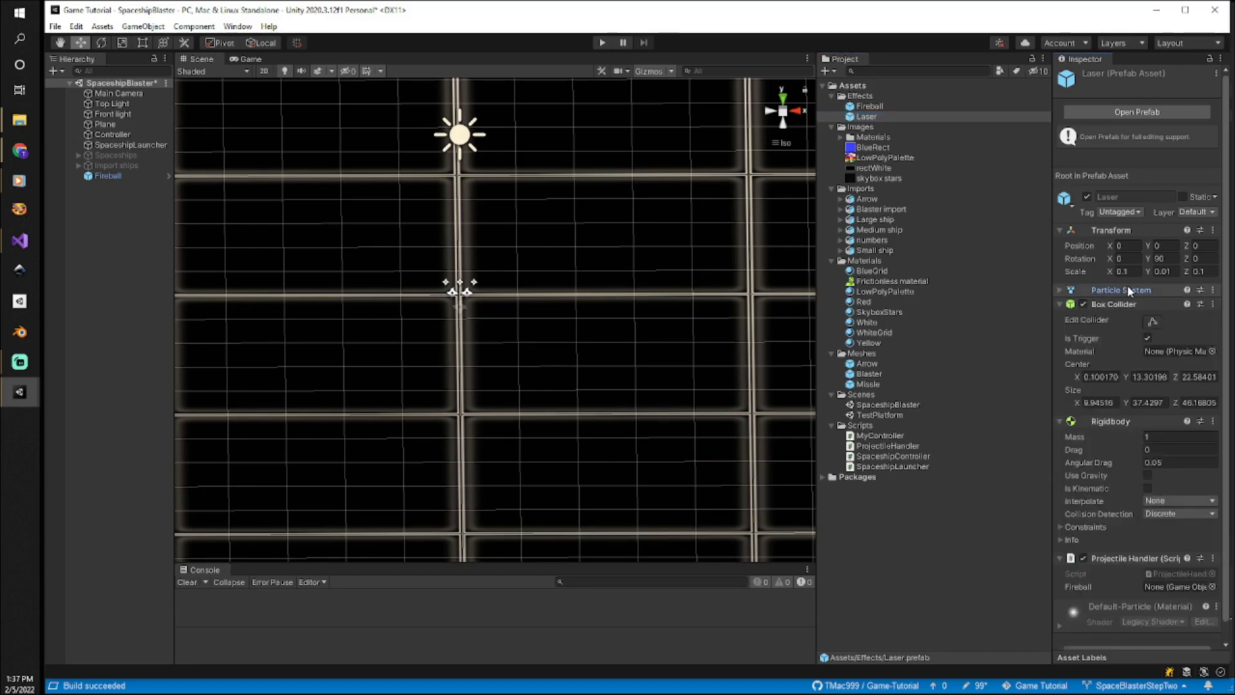
left_click(1127, 304)
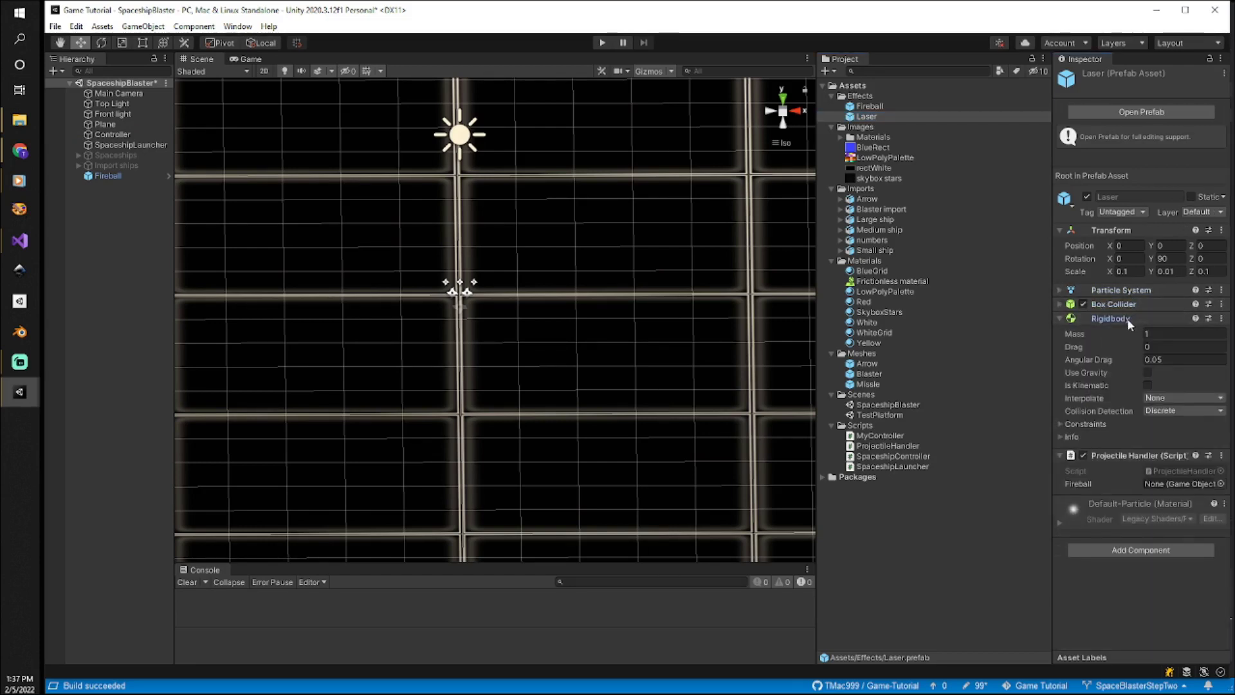
left_click(1127, 318)
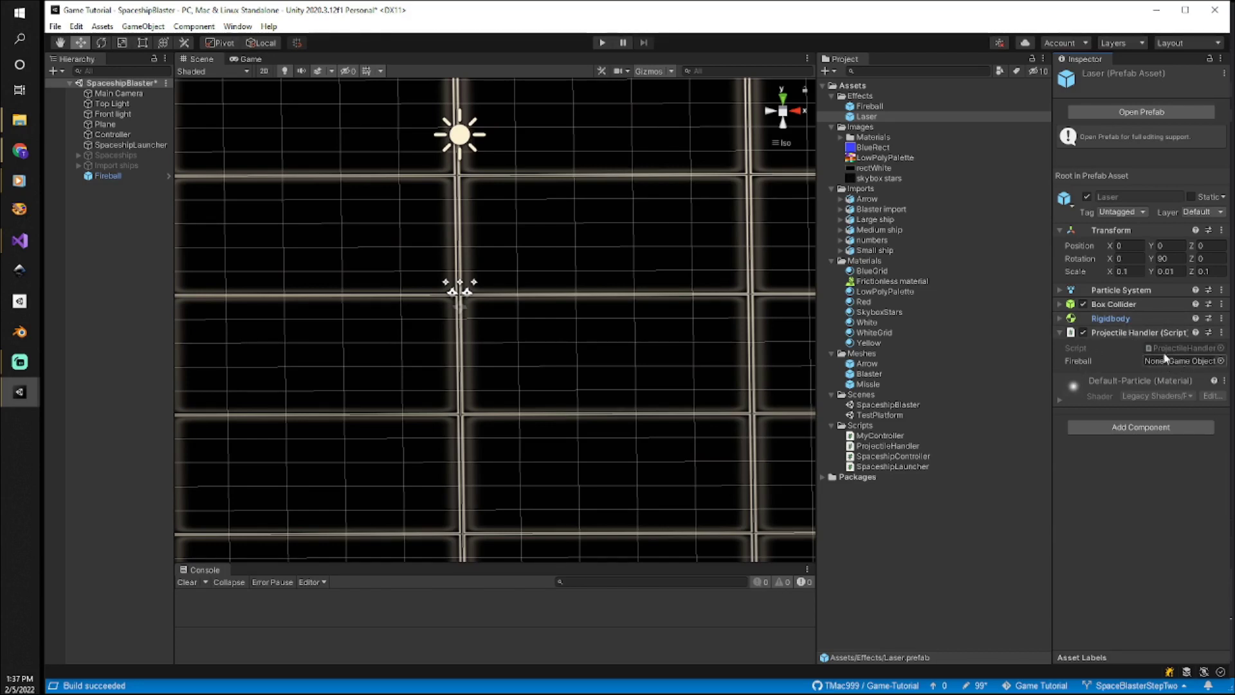
left_click_drag(872, 106, 1165, 359)
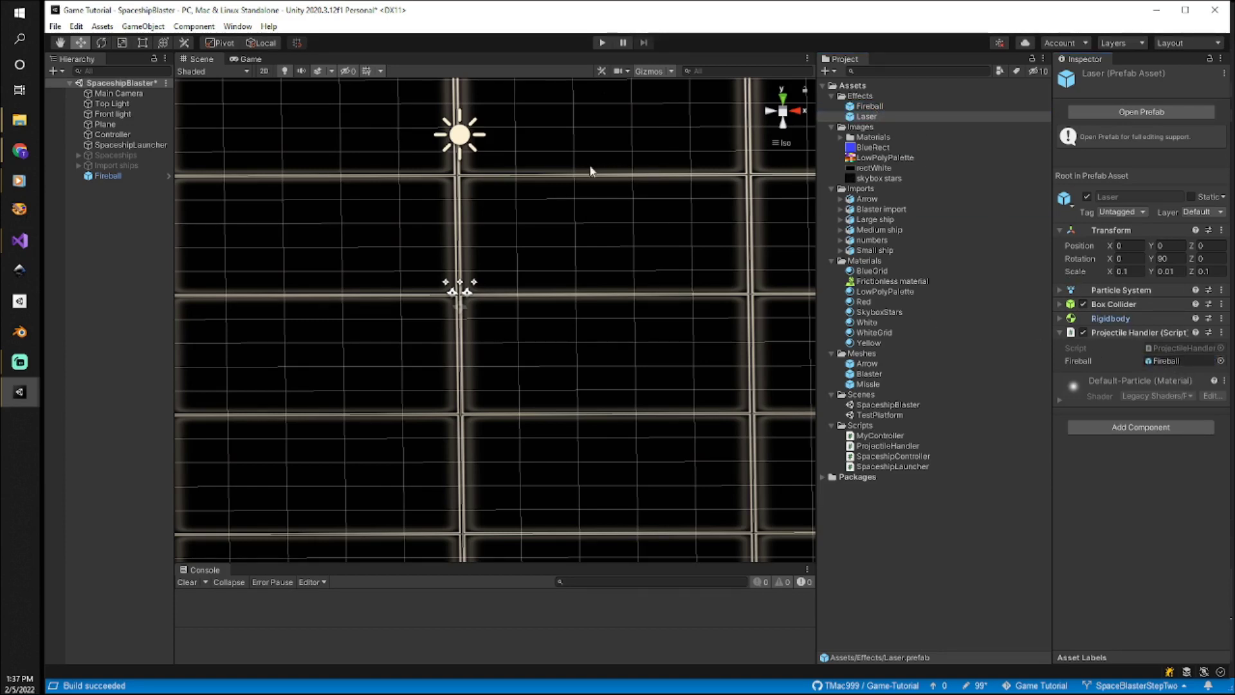
Play-test the game by steering the blaster and shooting at ships to check the fireball explosions, and stop play mode.
left_click(602, 43)
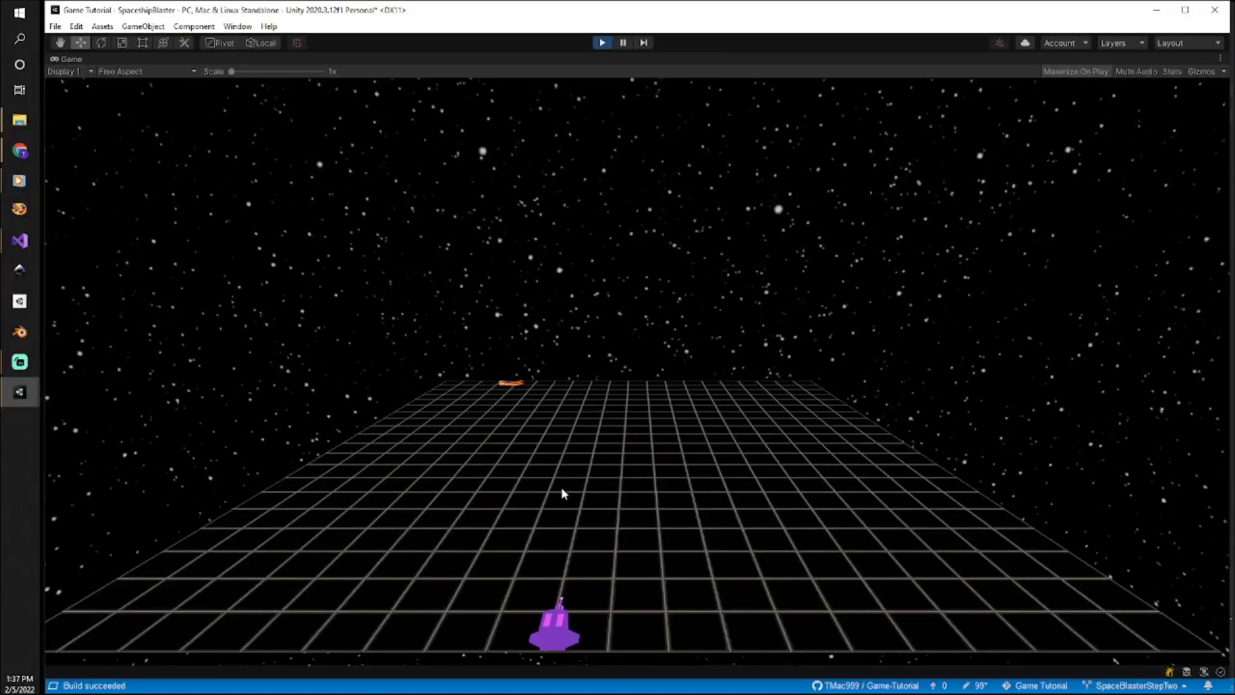
key("Right")
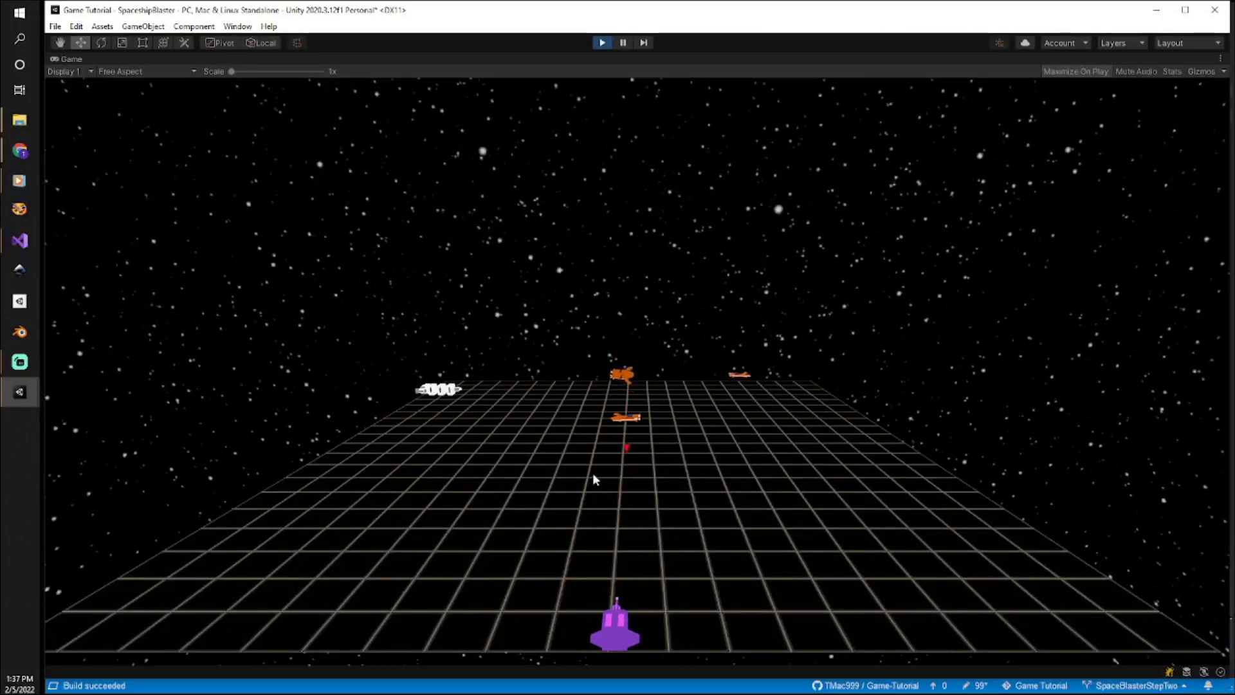
key("Left")
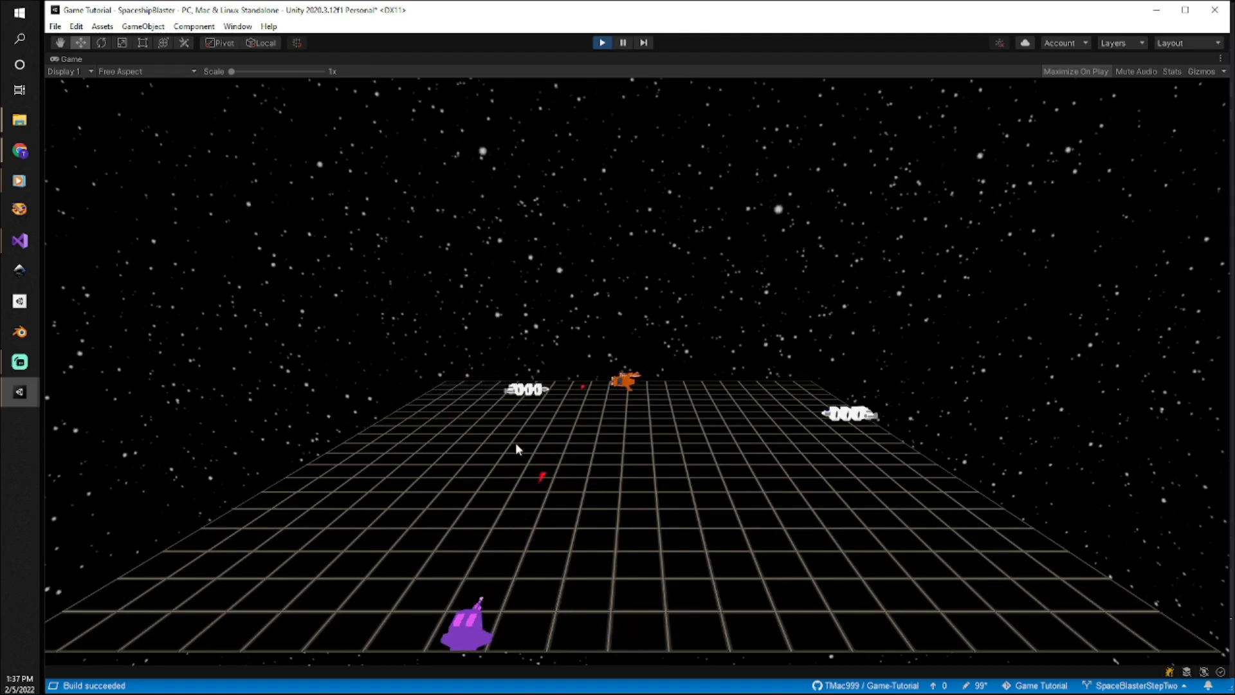
key("Right")
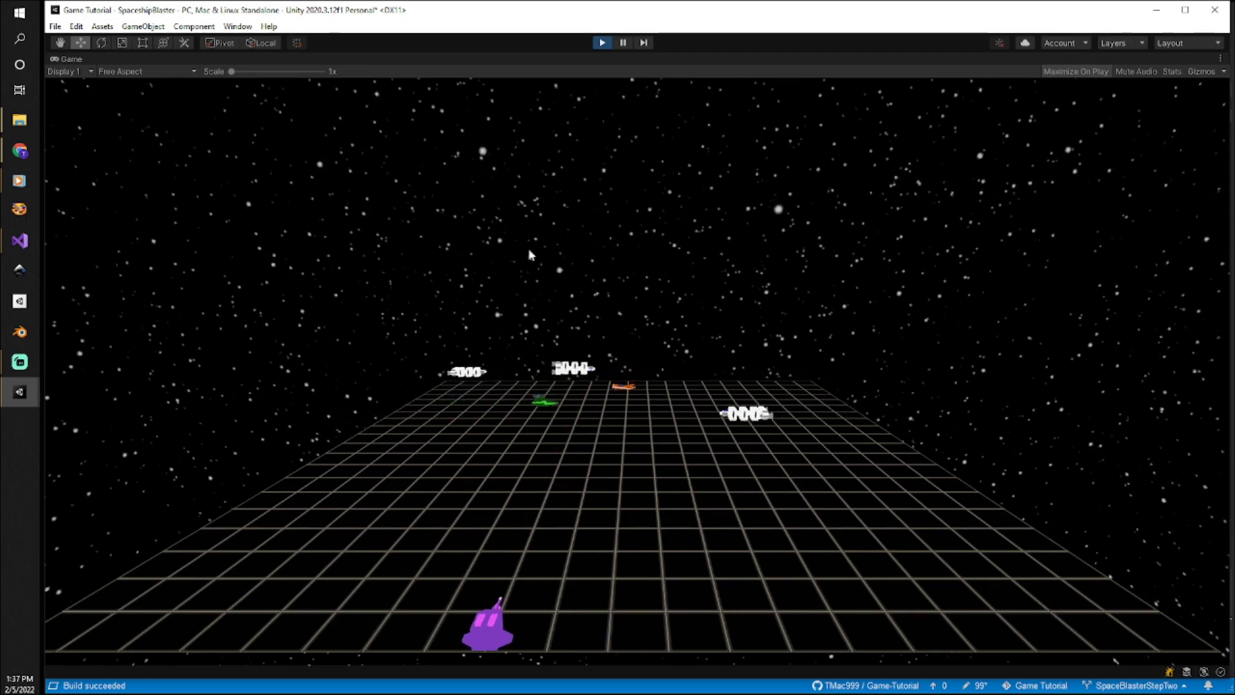
key("Right")
key("Left")
key("Right")
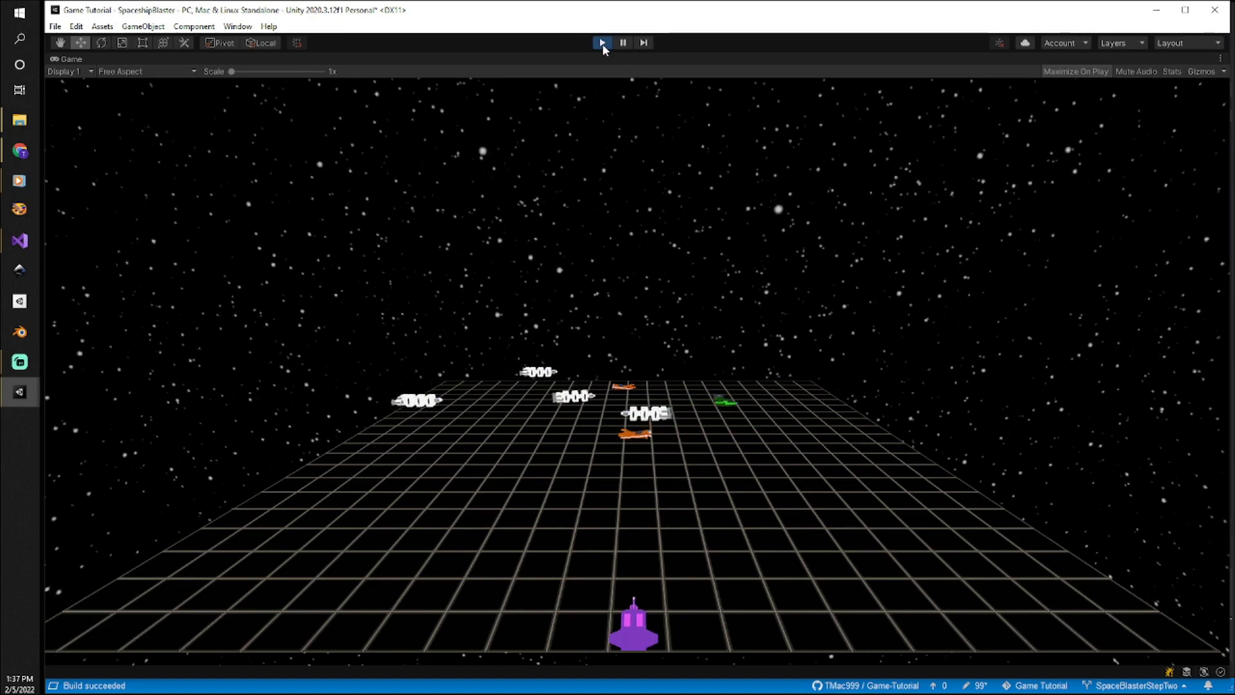
left_click(602, 43)
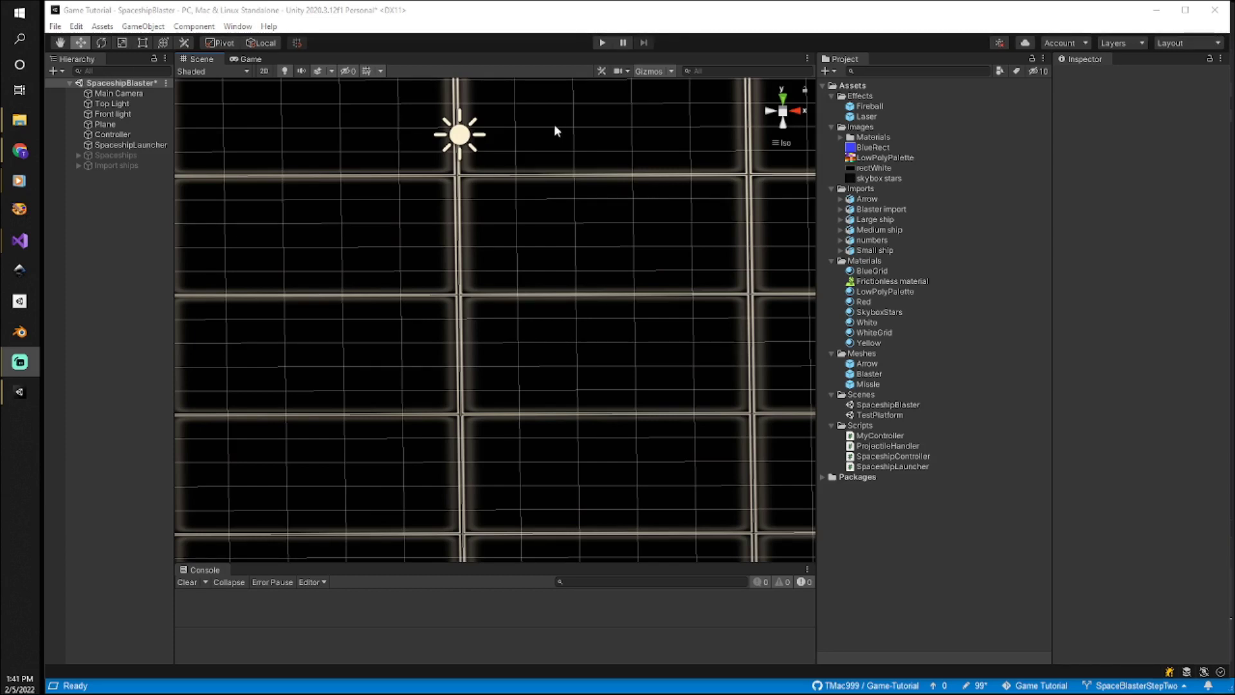
Set the Fireball prefab's scale to 3 on the X, Y and Z axes.
left_click(871, 106)
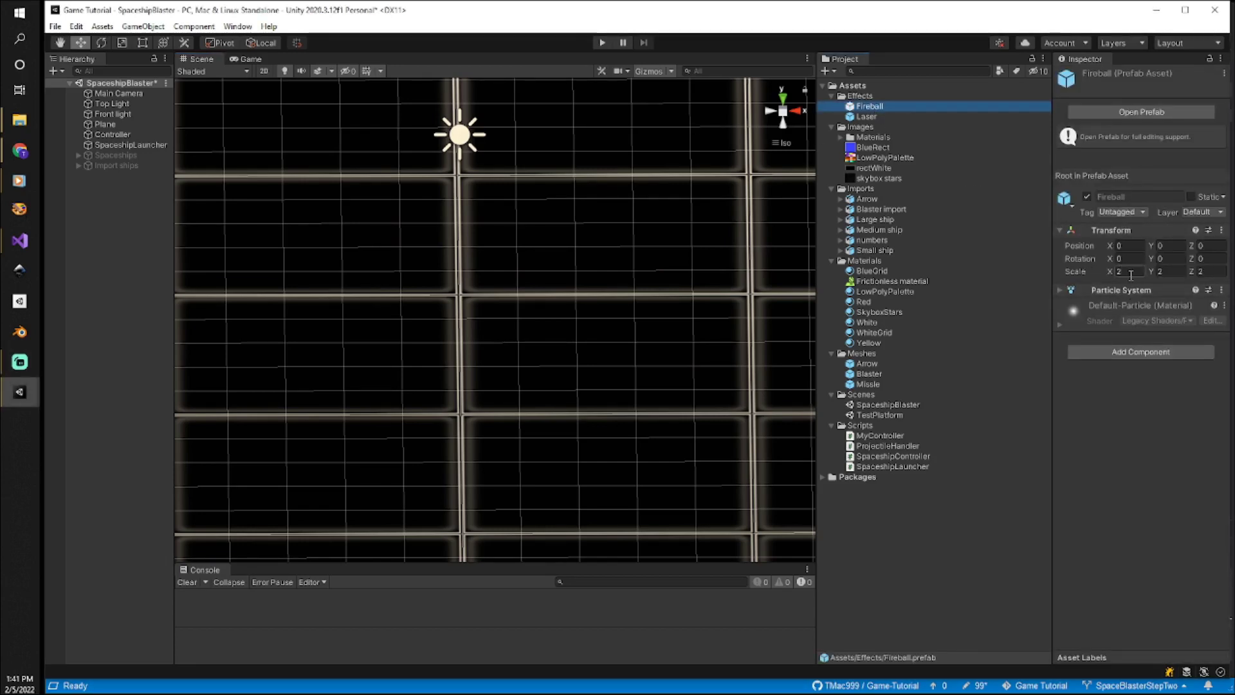
left_click(1120, 272)
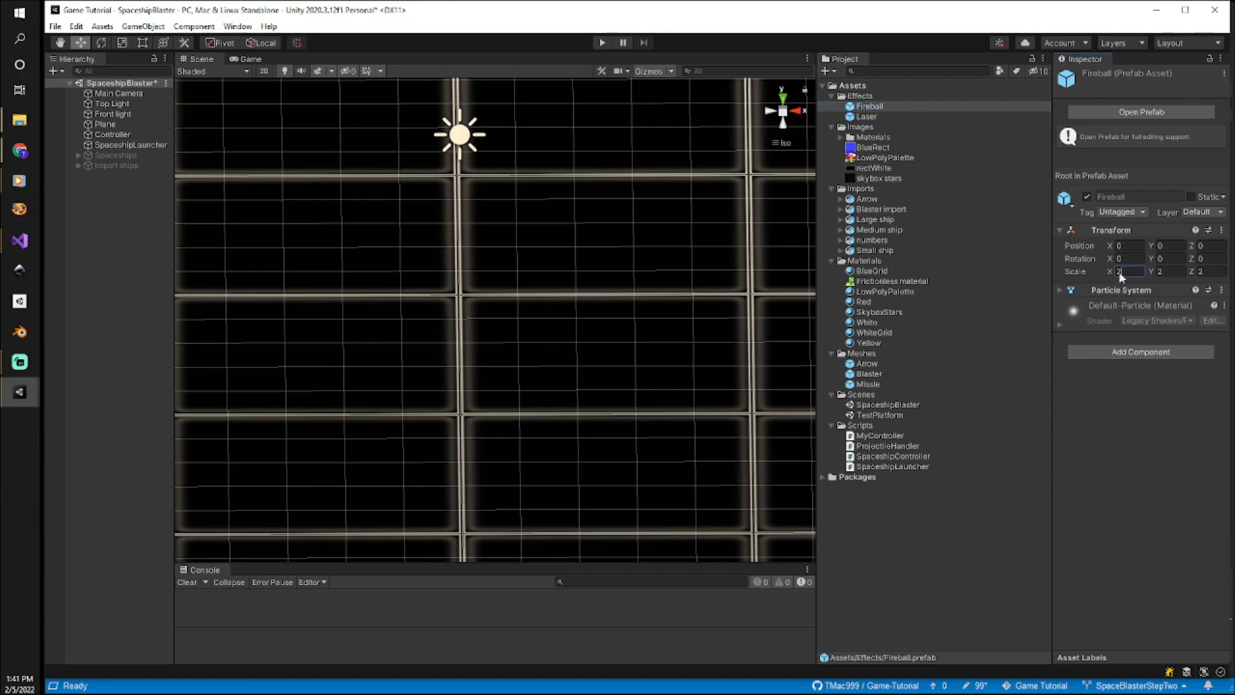
type("3")
left_click(1177, 271)
type("3")
left_click(1216, 272)
type("3")
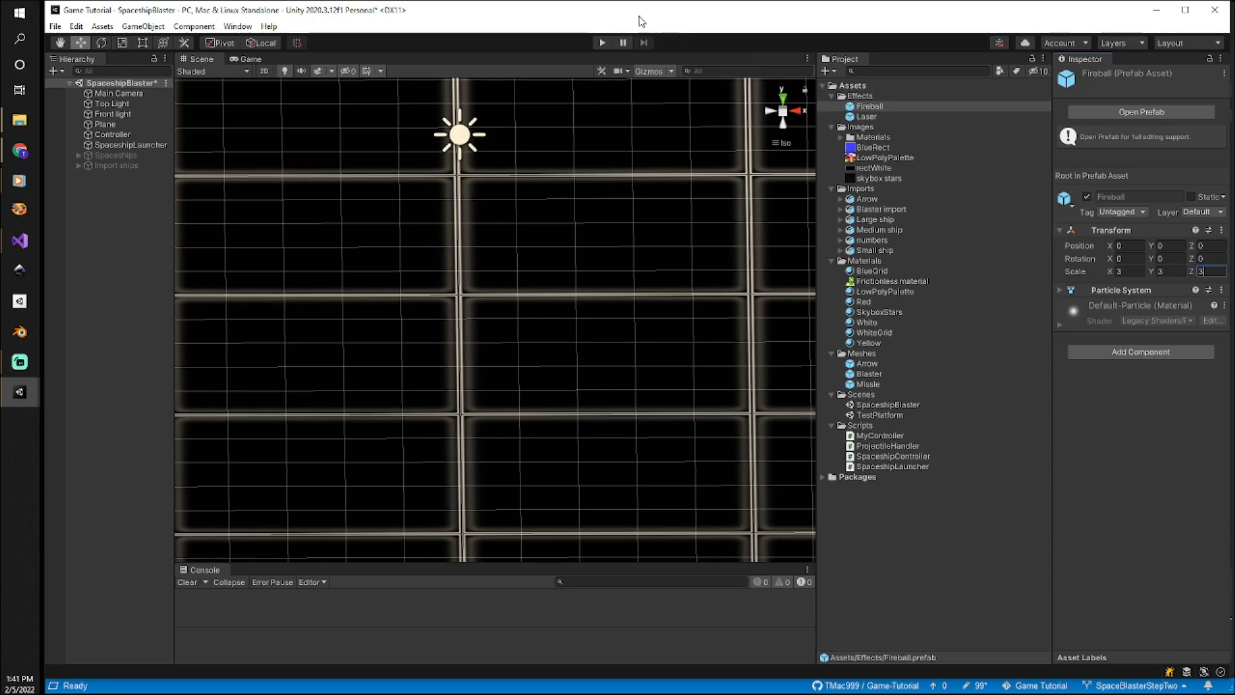
Run the game again and fire at ships across the grid to check the enlarged fireball explosions.
left_click(603, 43)
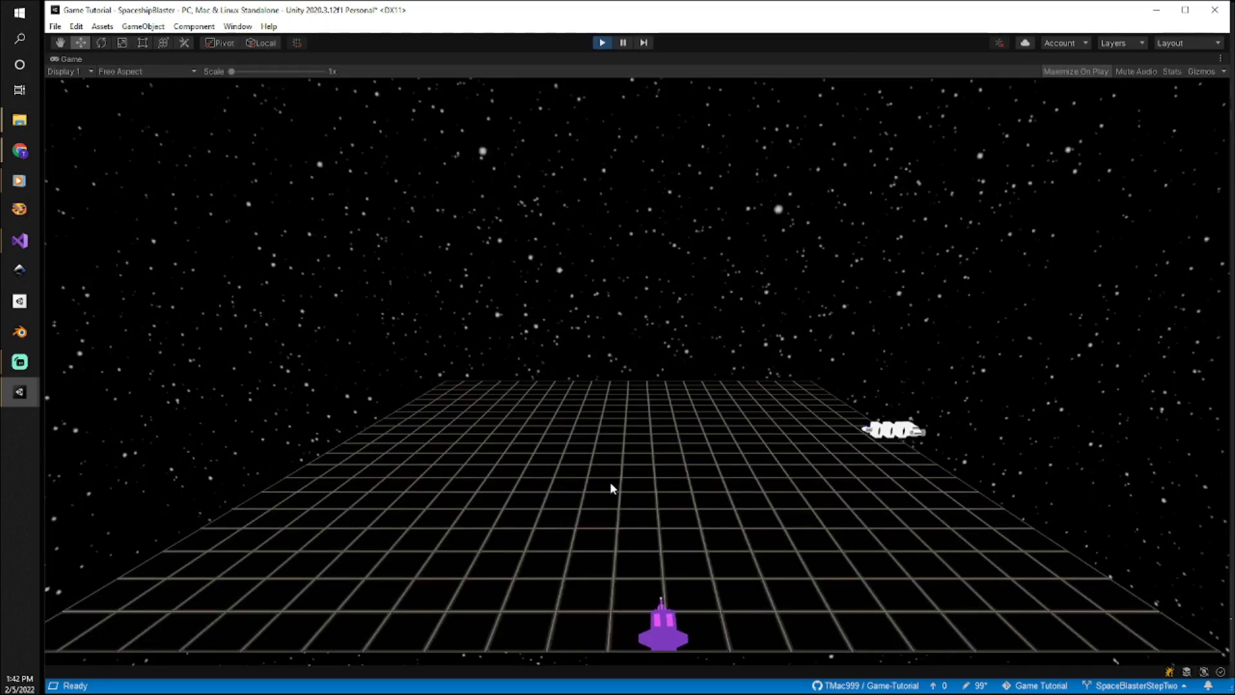
key("d")
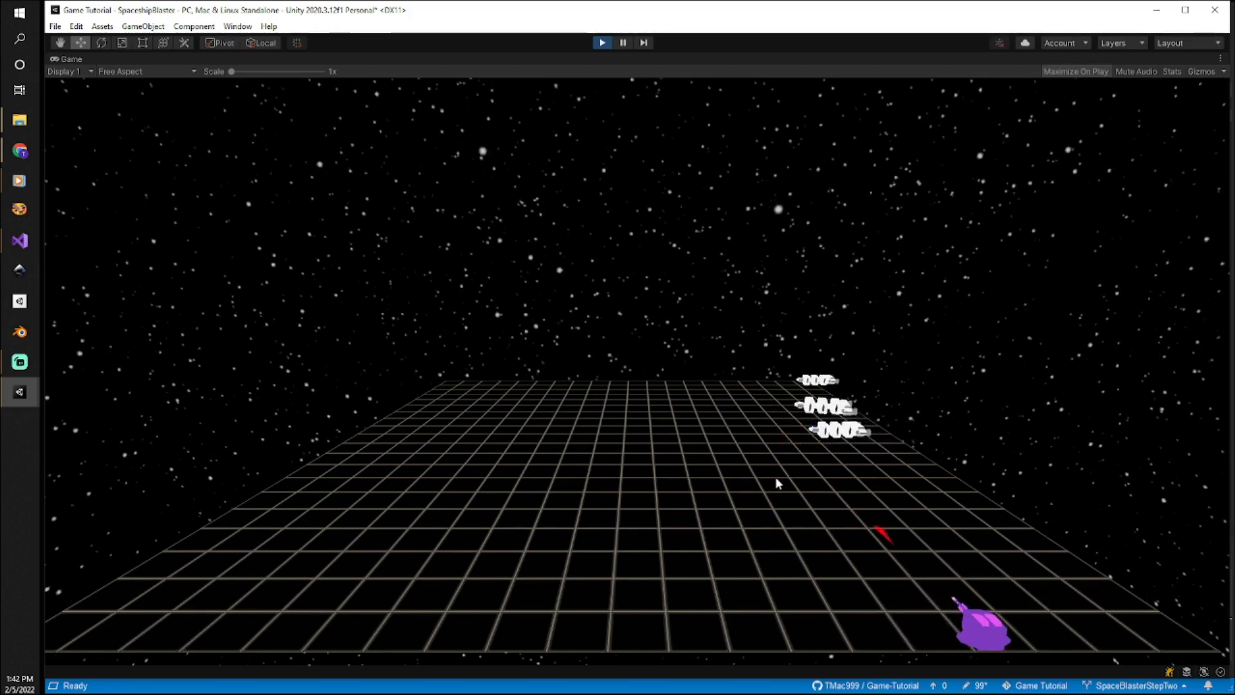
key("a")
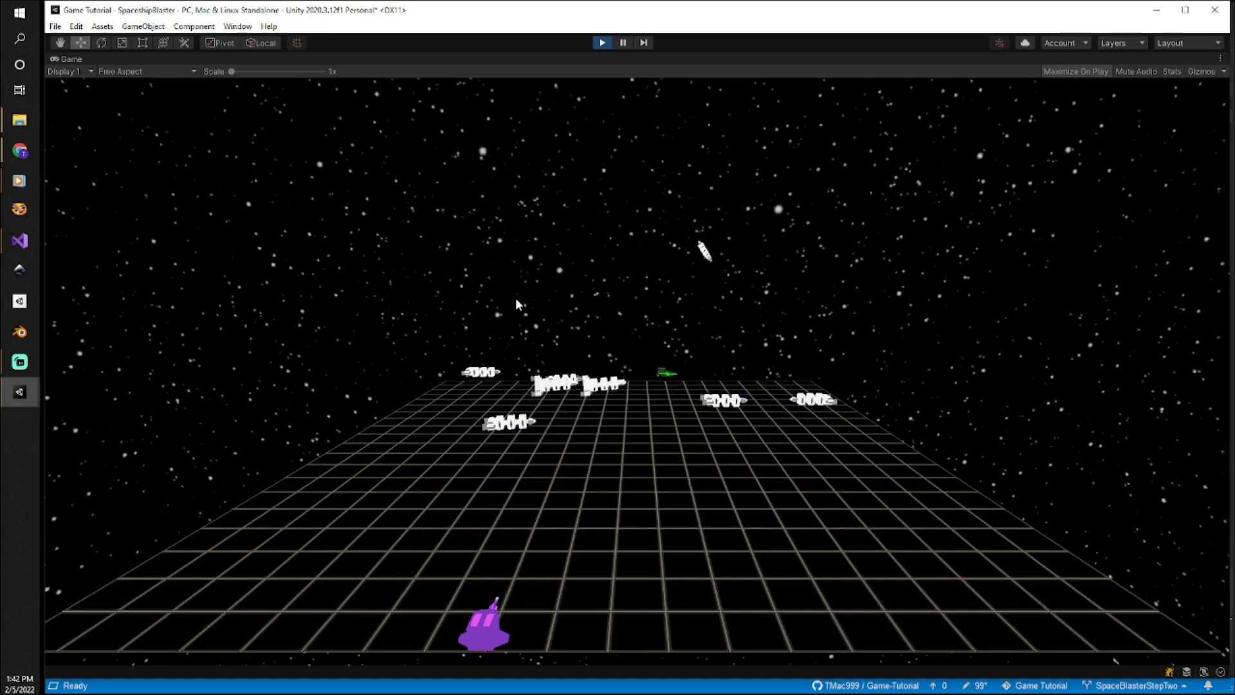
left_click(472, 283)
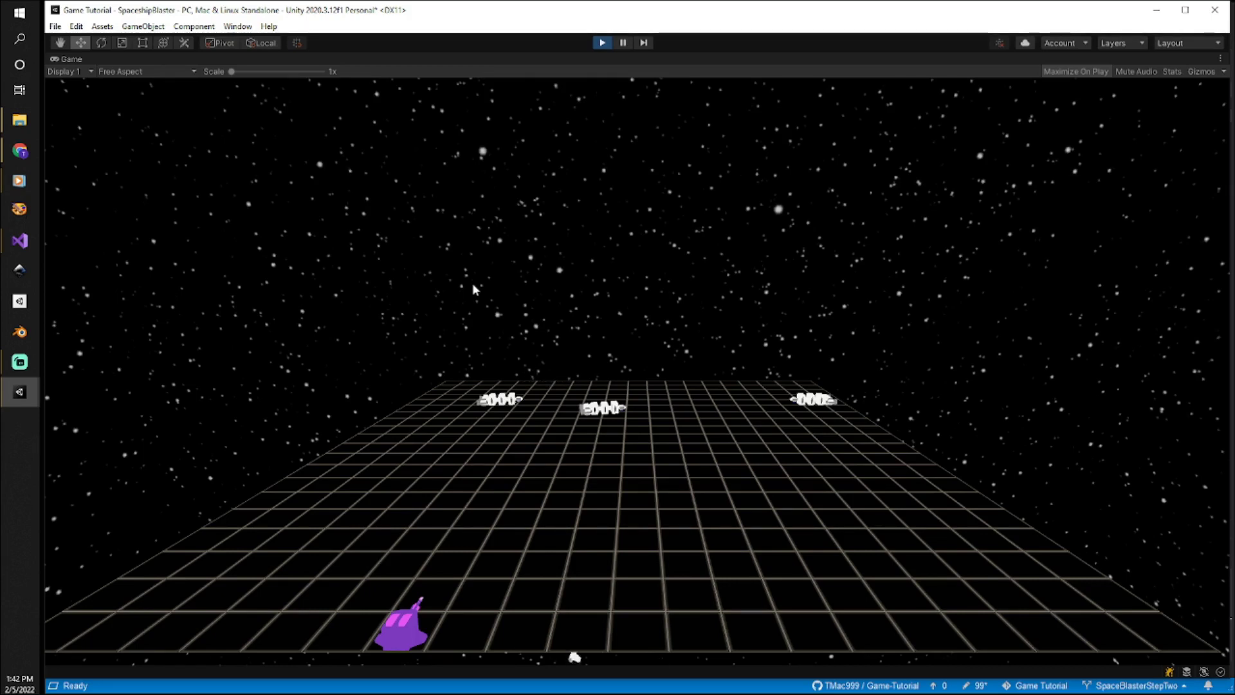
key("Right")
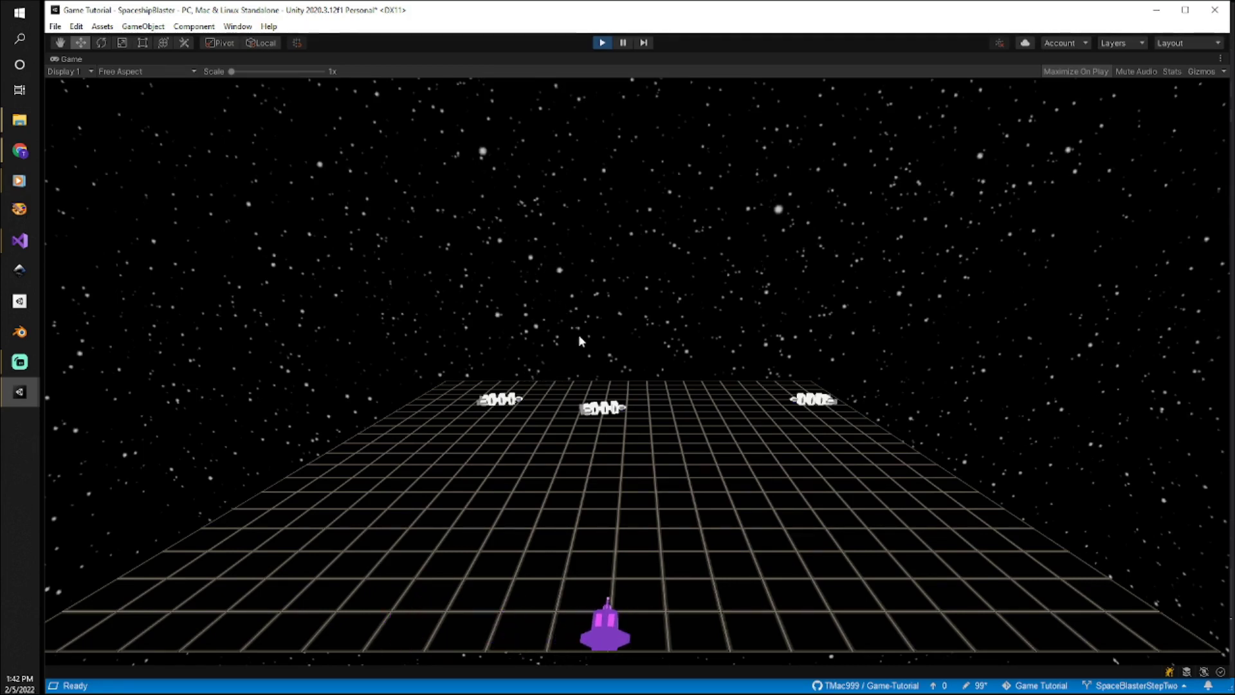
key("Left")
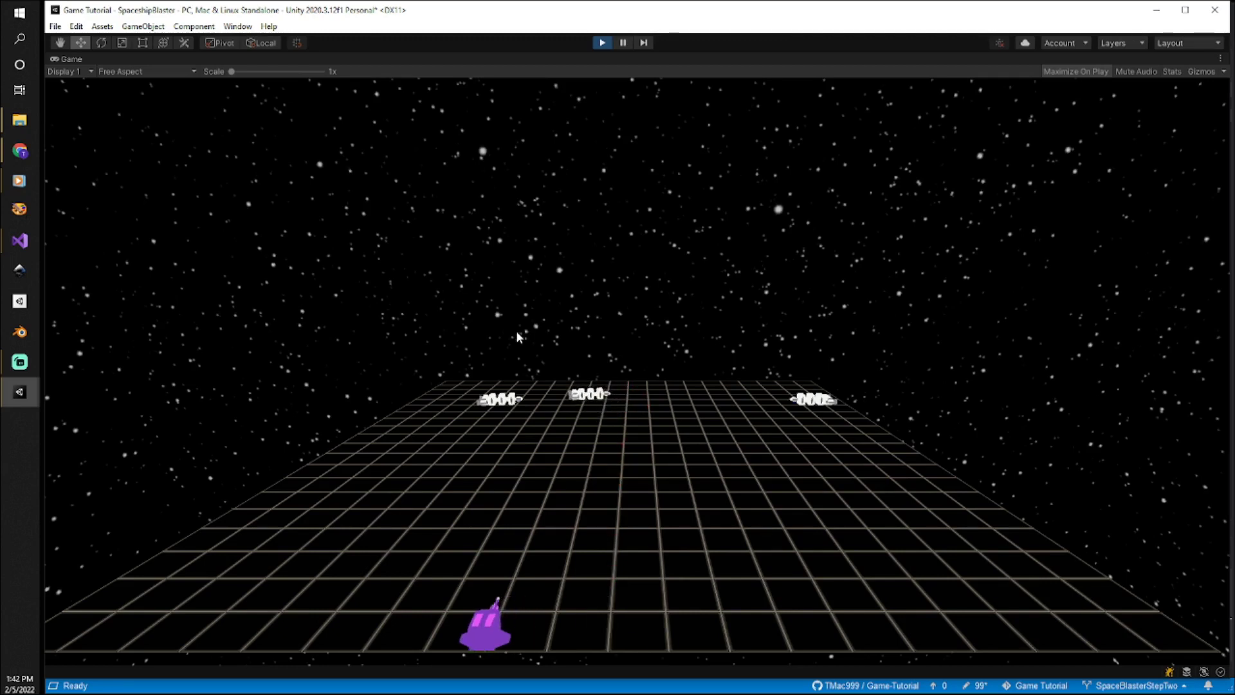
key("Left")
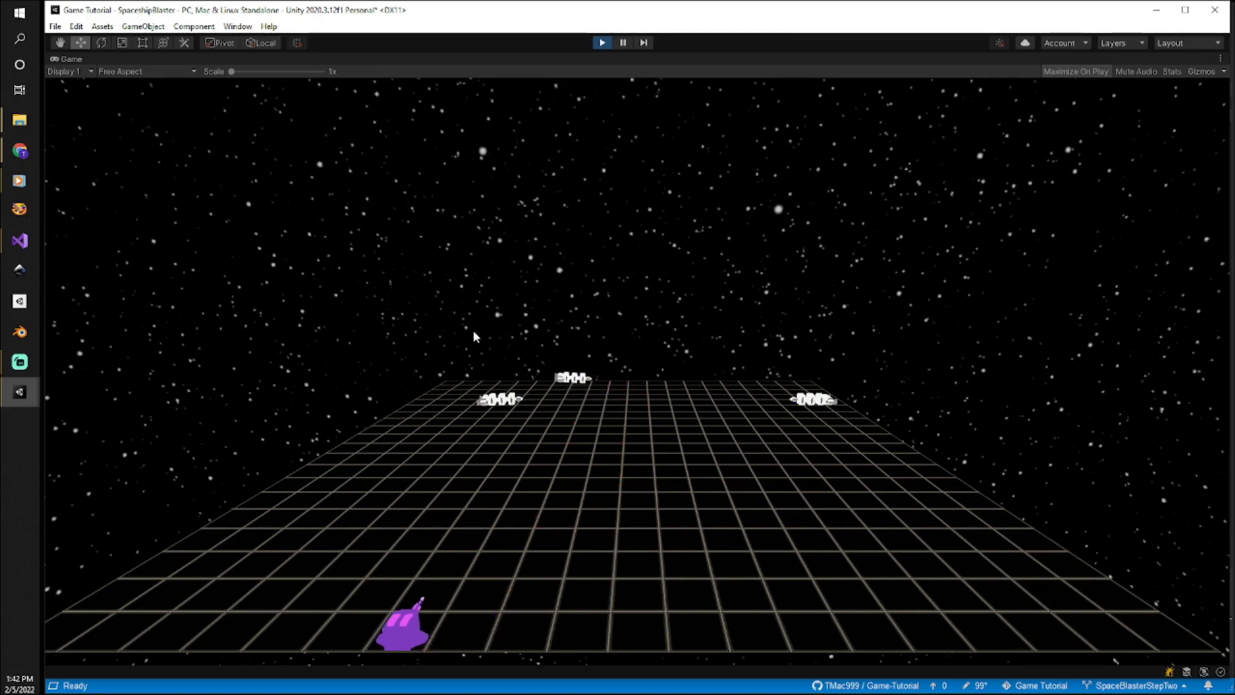
key("space")
key("Left")
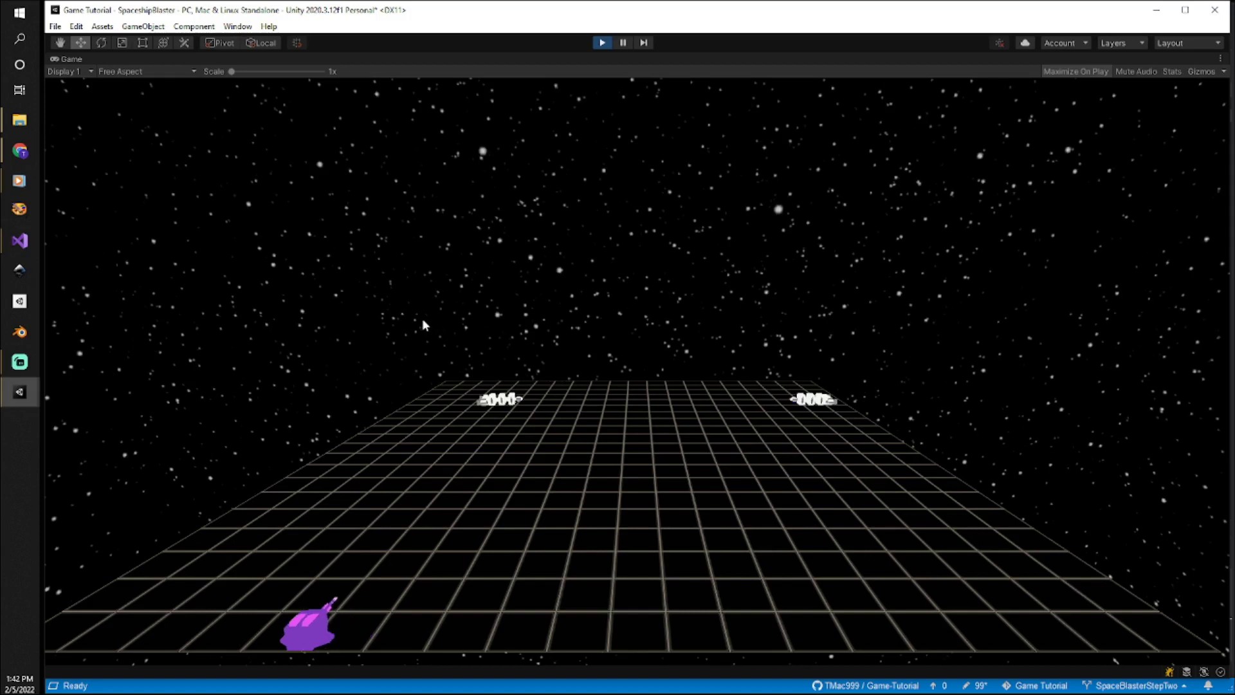
key("space")
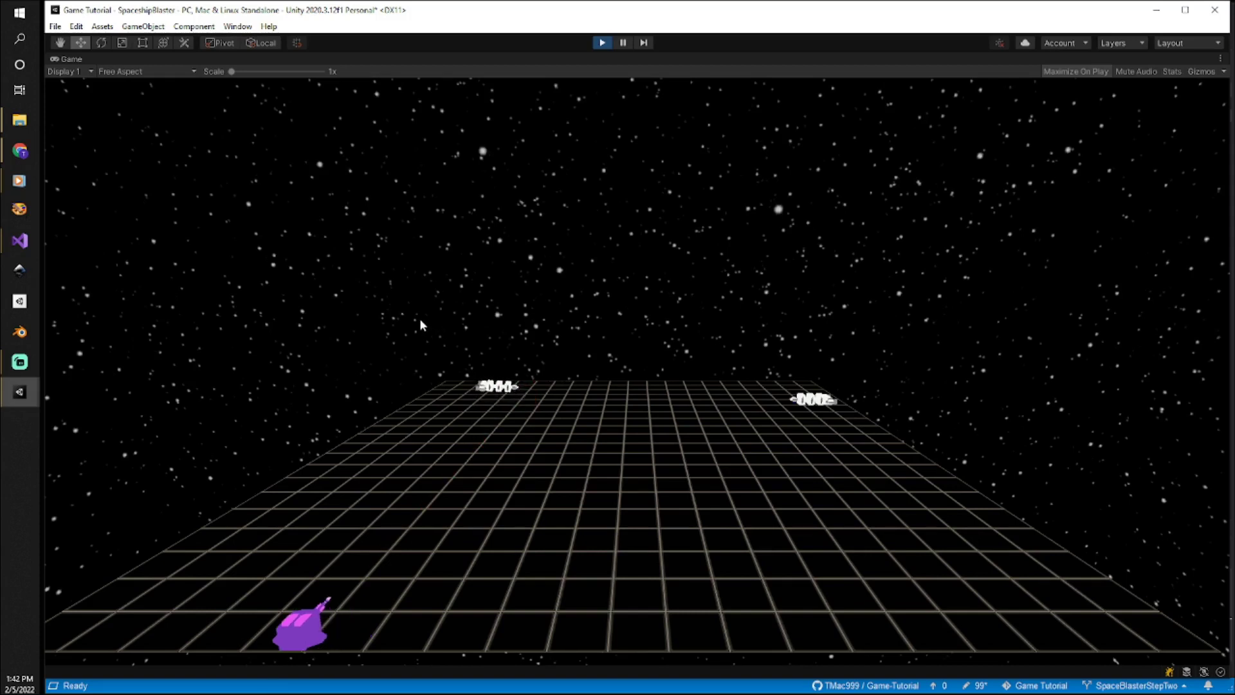
key("Right")
key("Right")
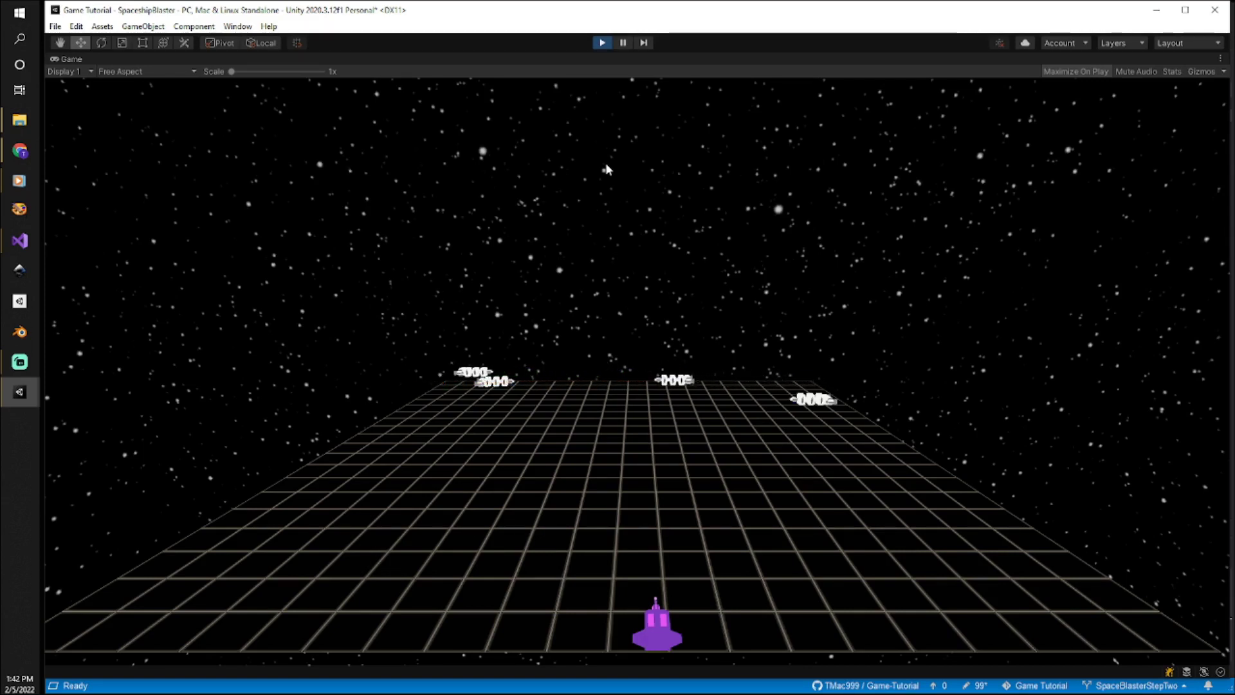
key("Left")
key("Left")
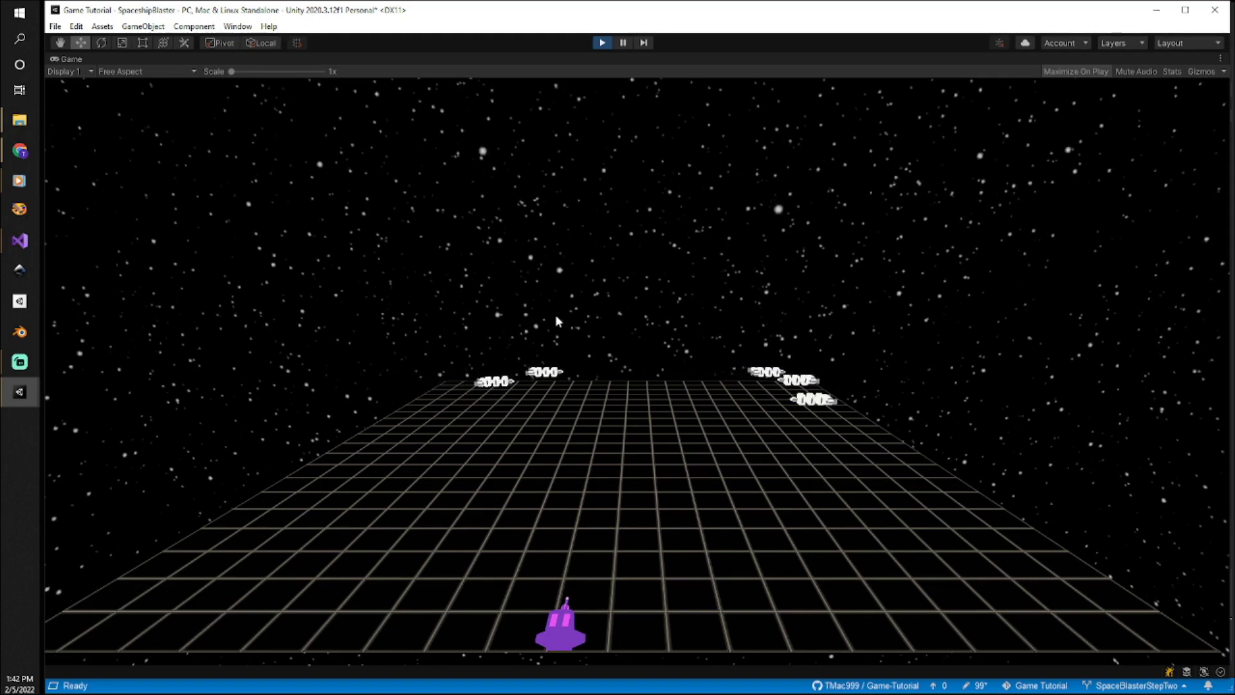
key("Left")
key("Right")
key("space")
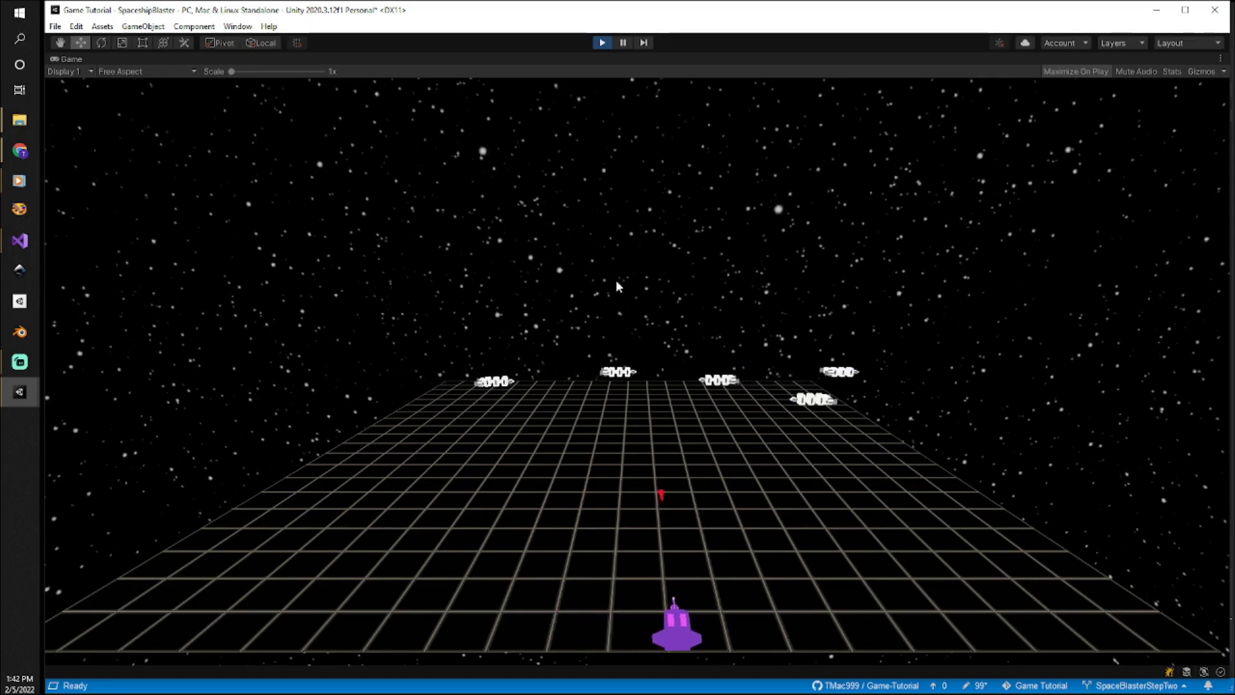
key("Left")
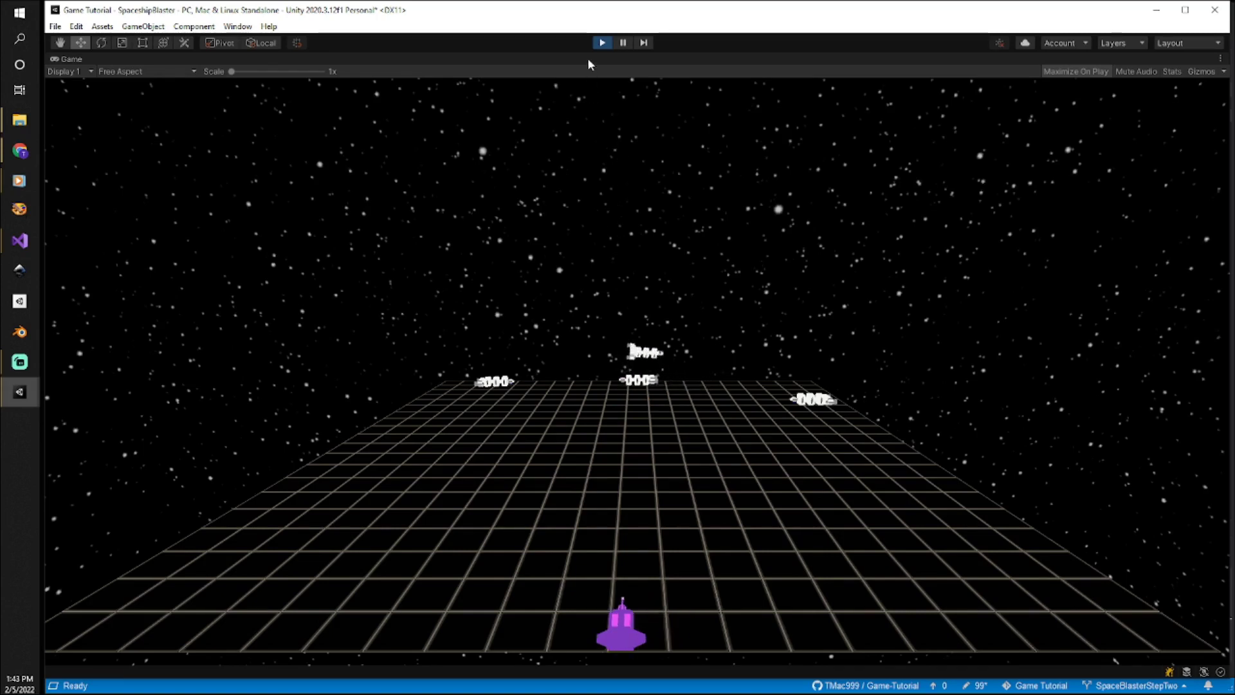
key("Right")
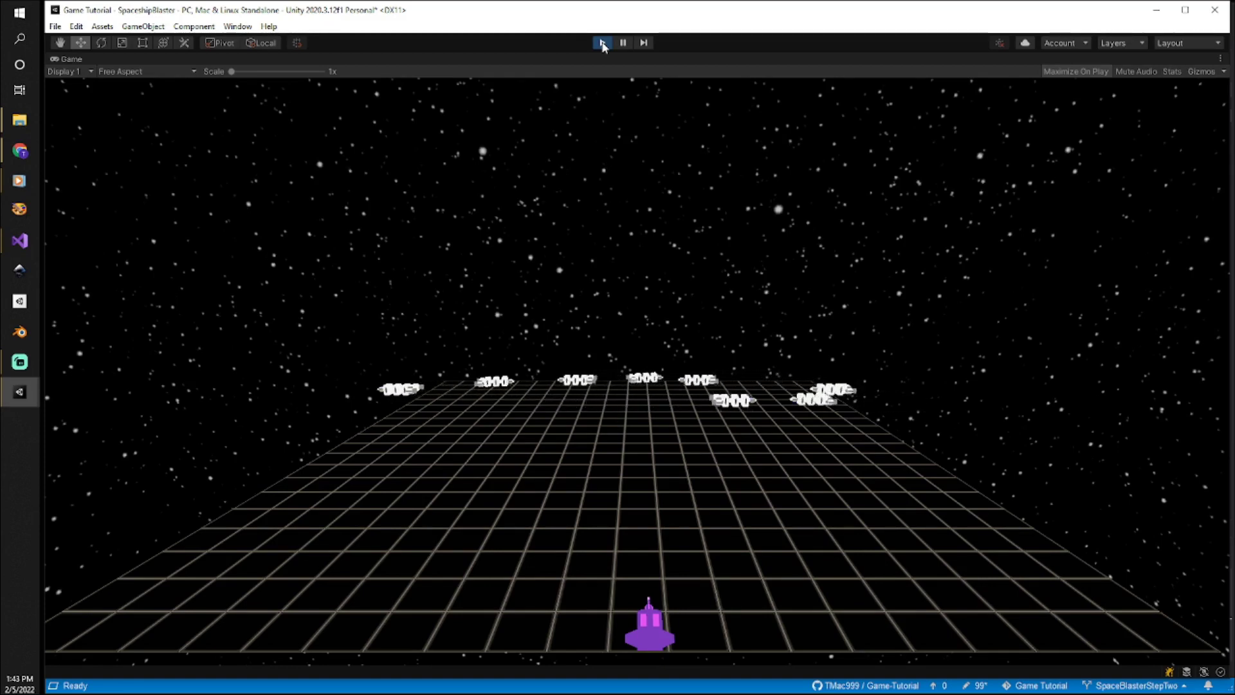
key("Right")
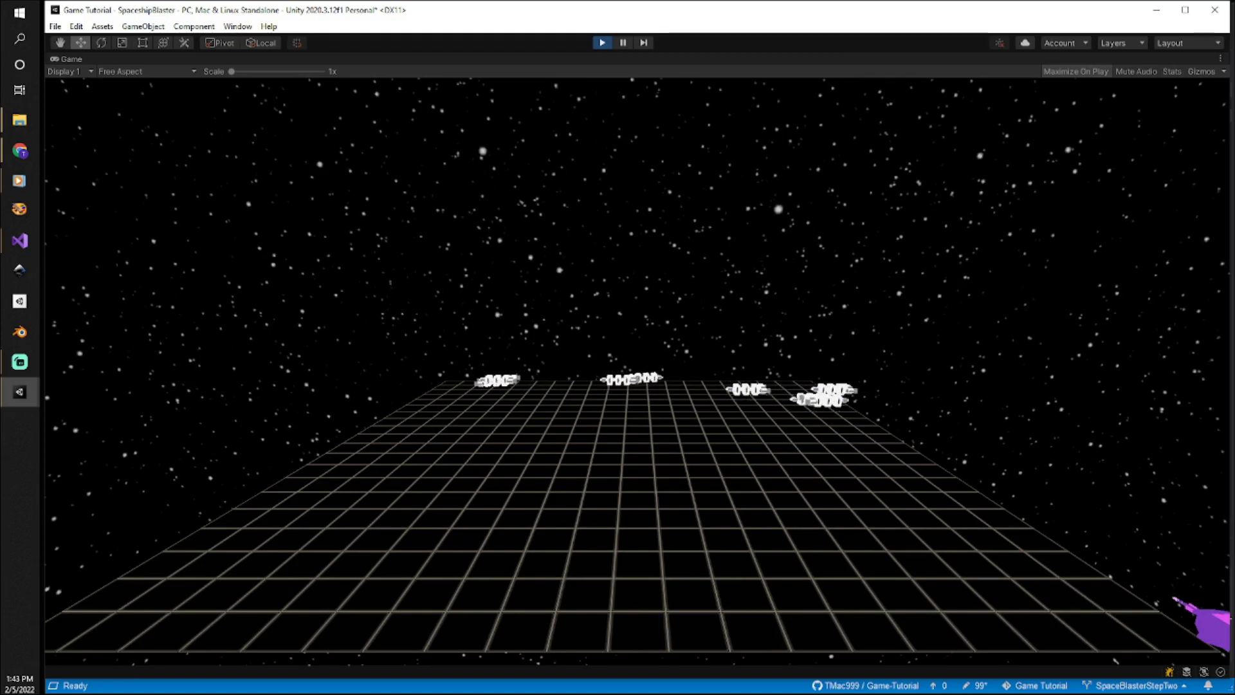
key("Left")
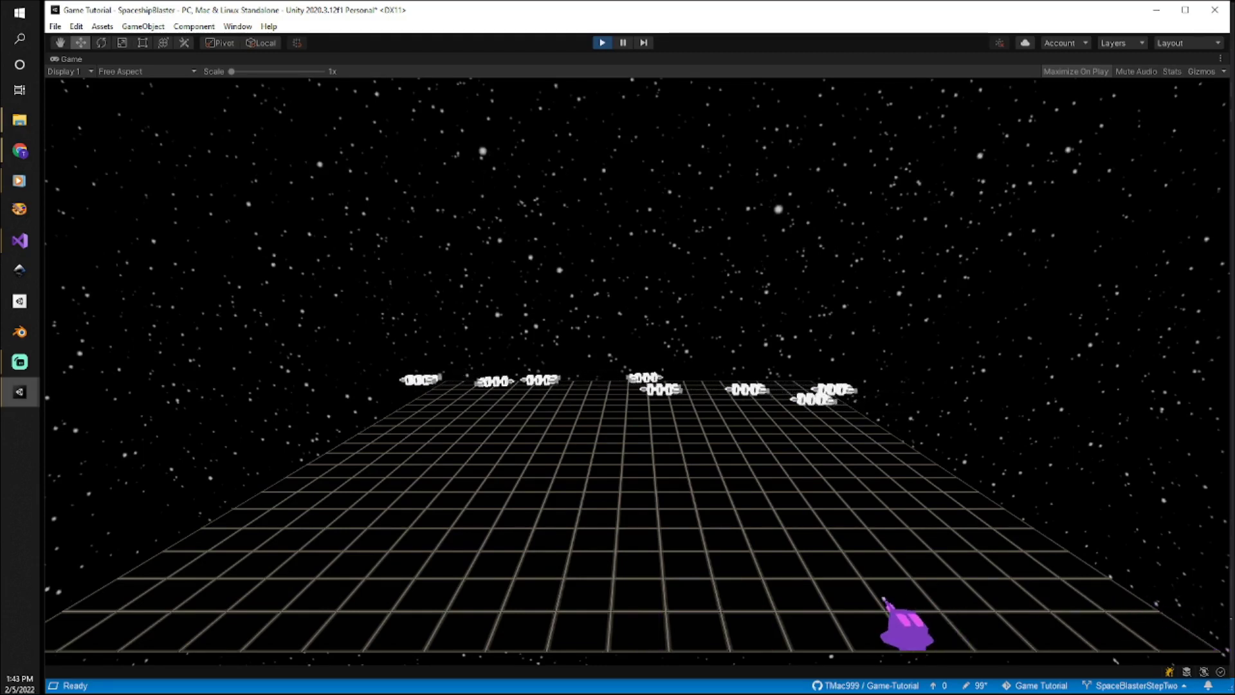